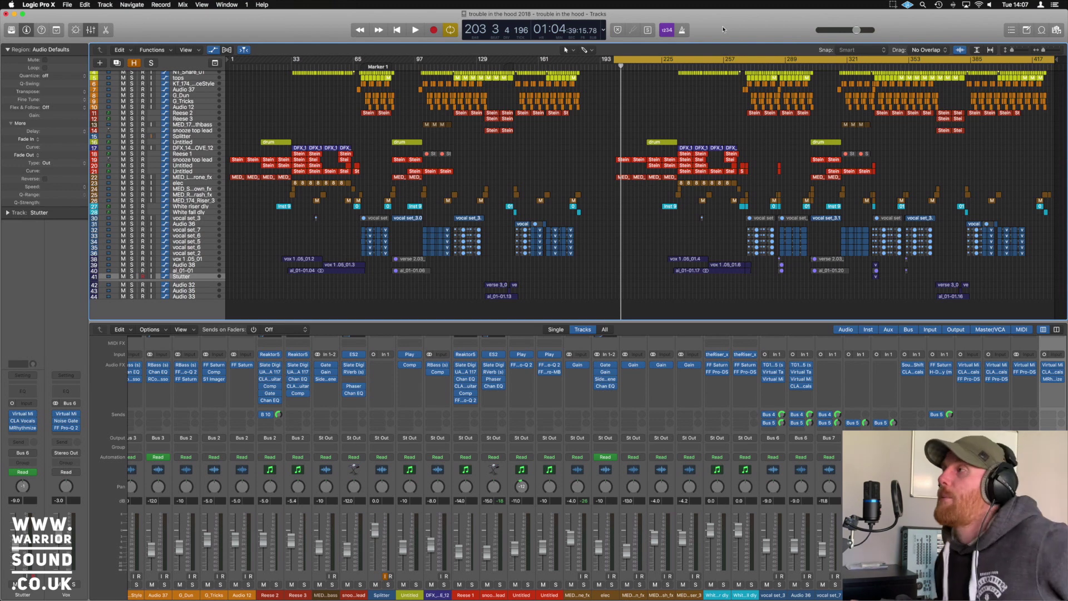
Set the cycle range to span the second intro, from about bar 201 to bar 233, and play it
drag(1047, 59, 661, 93)
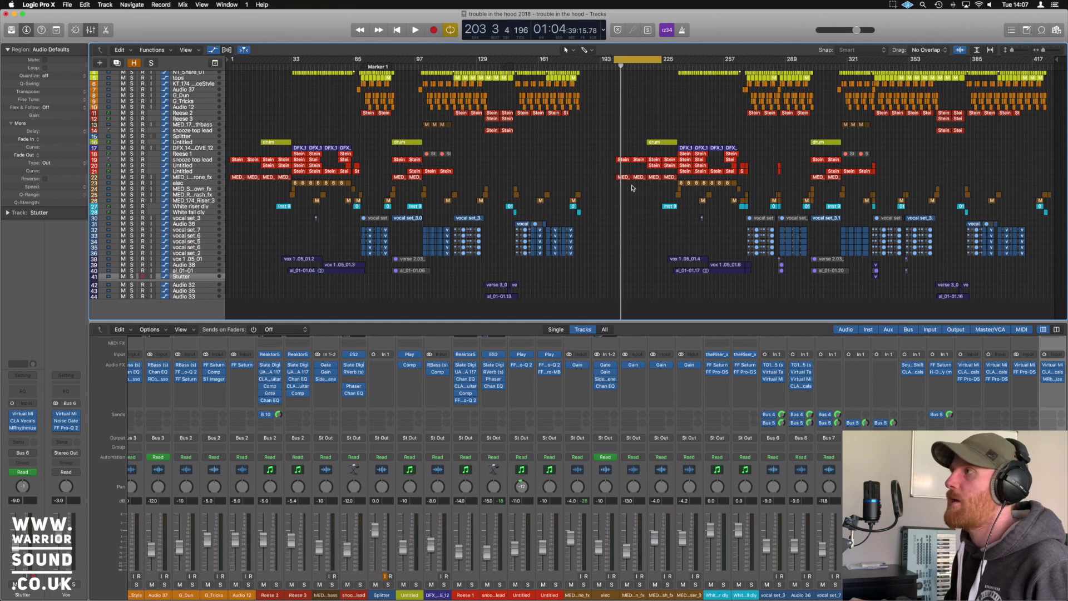
key(super+Right)
key(super+Right)
key(super+Right)
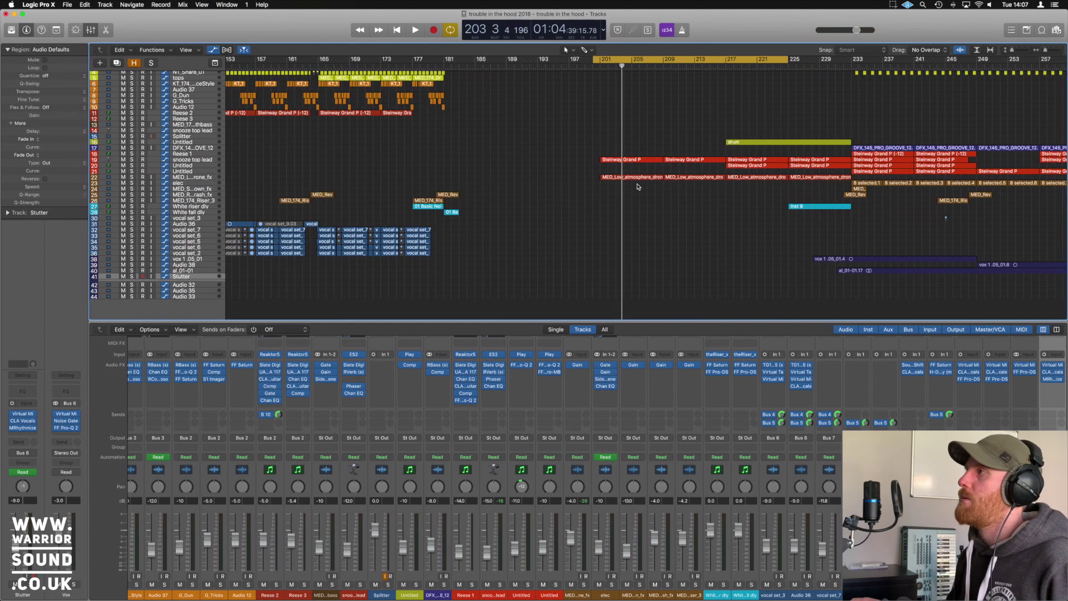
drag(789, 62, 851, 64)
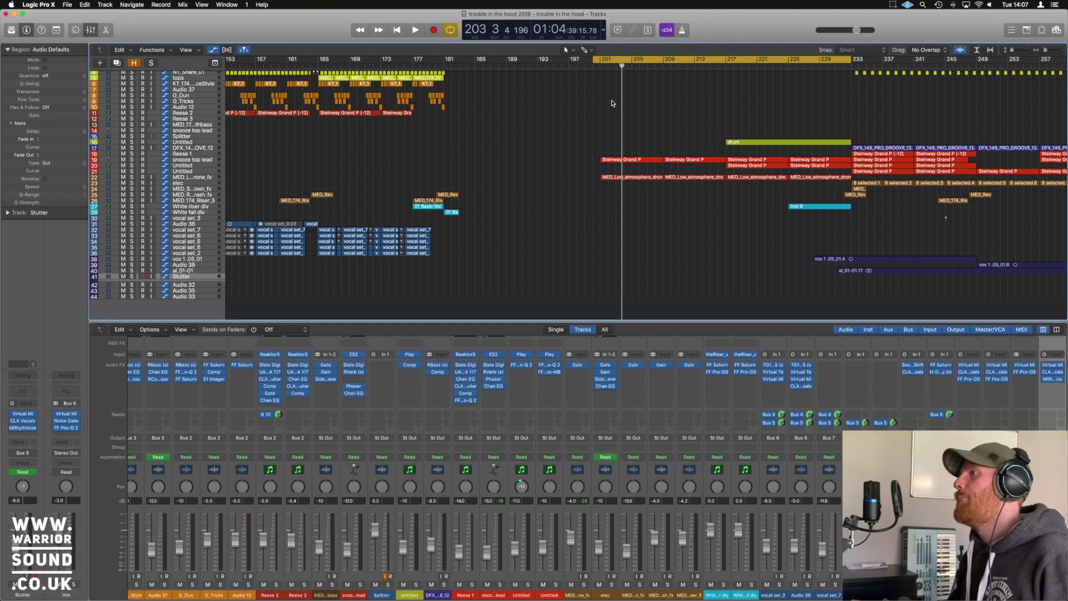
key(space)
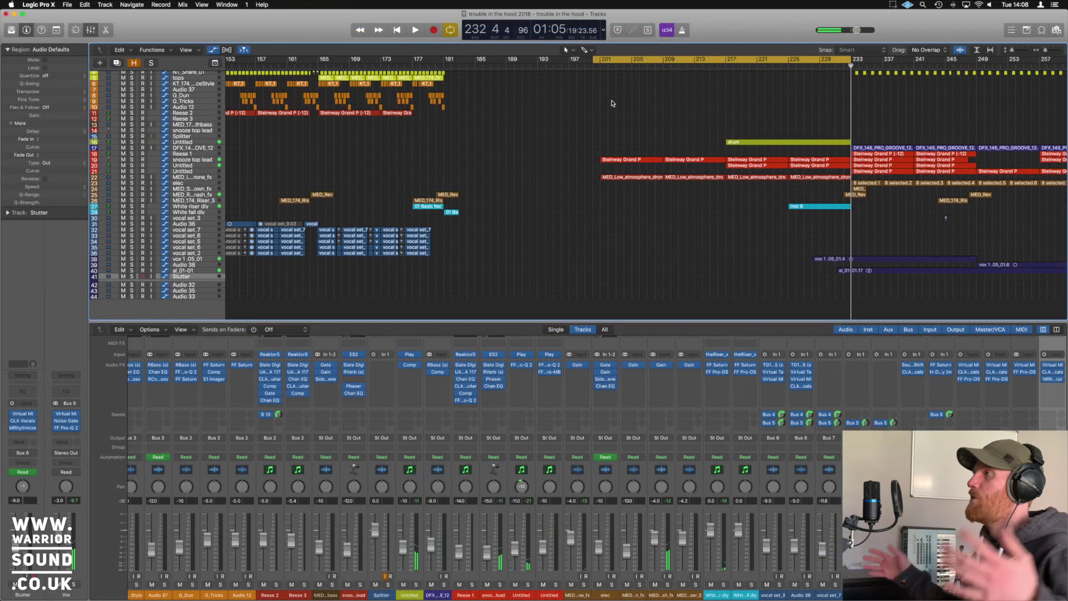
Set the cycle range to the first Steinway Grand P and low atmosphere drone regions at bar 201 and audition them
ctrl+alt+click(705, 106)
scroll(706, 110, up, 5)
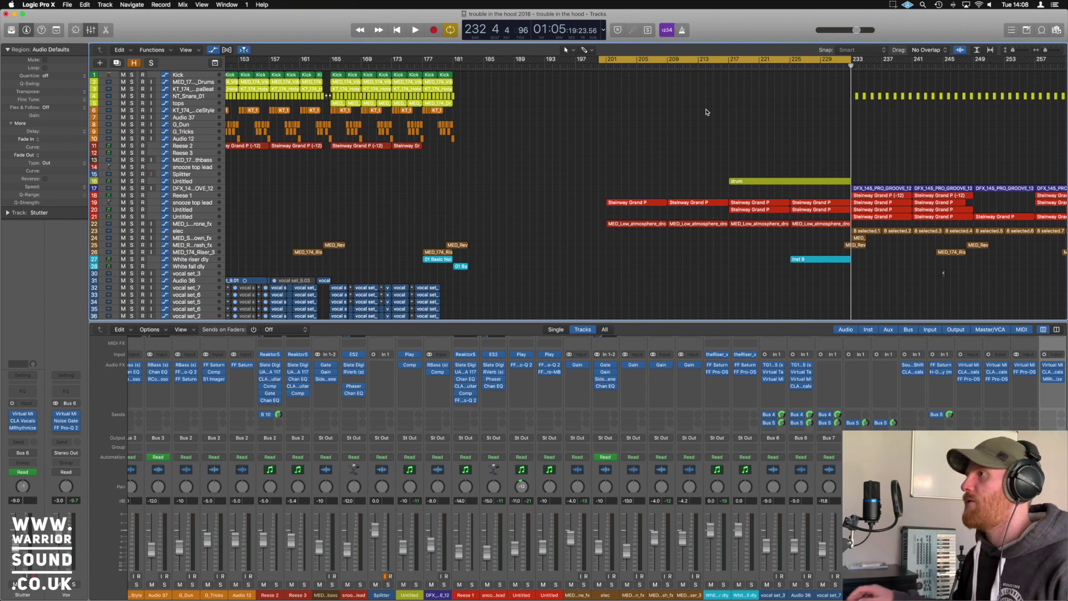
drag(621, 189, 639, 224)
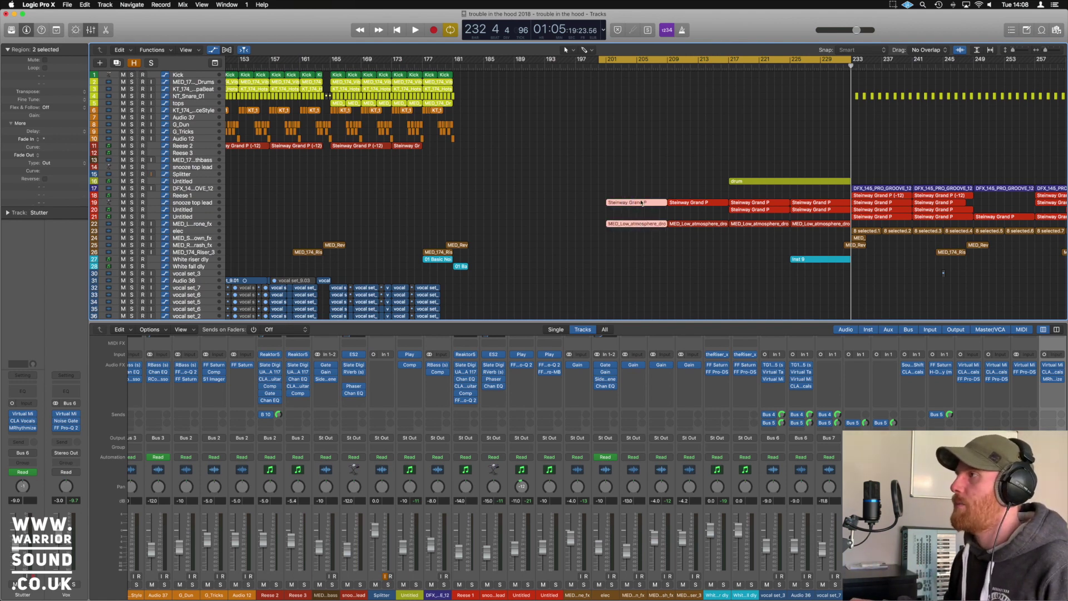
key(super+u)
key(space)
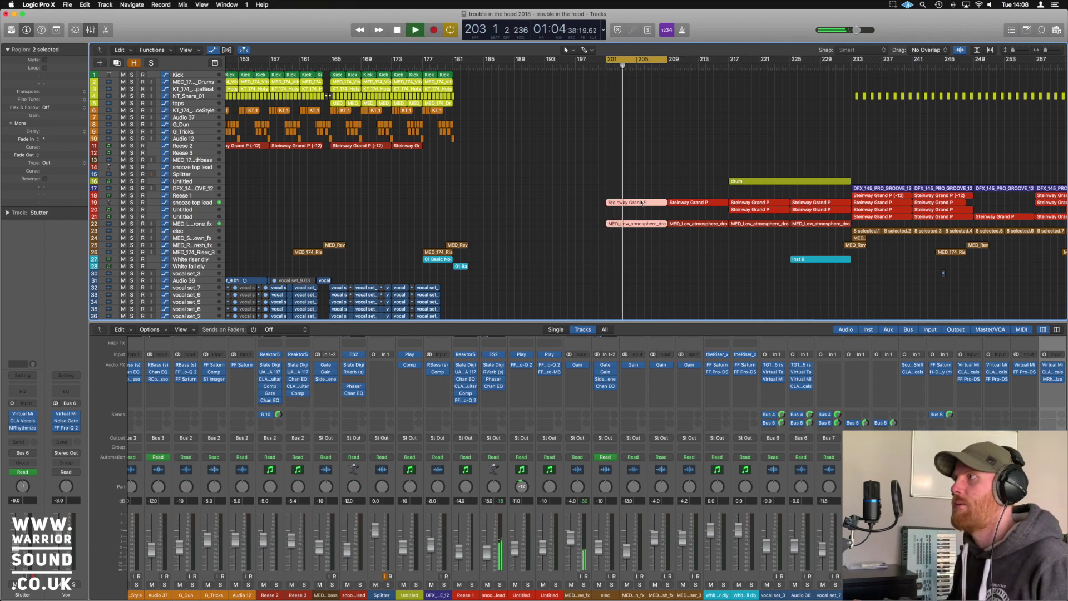
key(space)
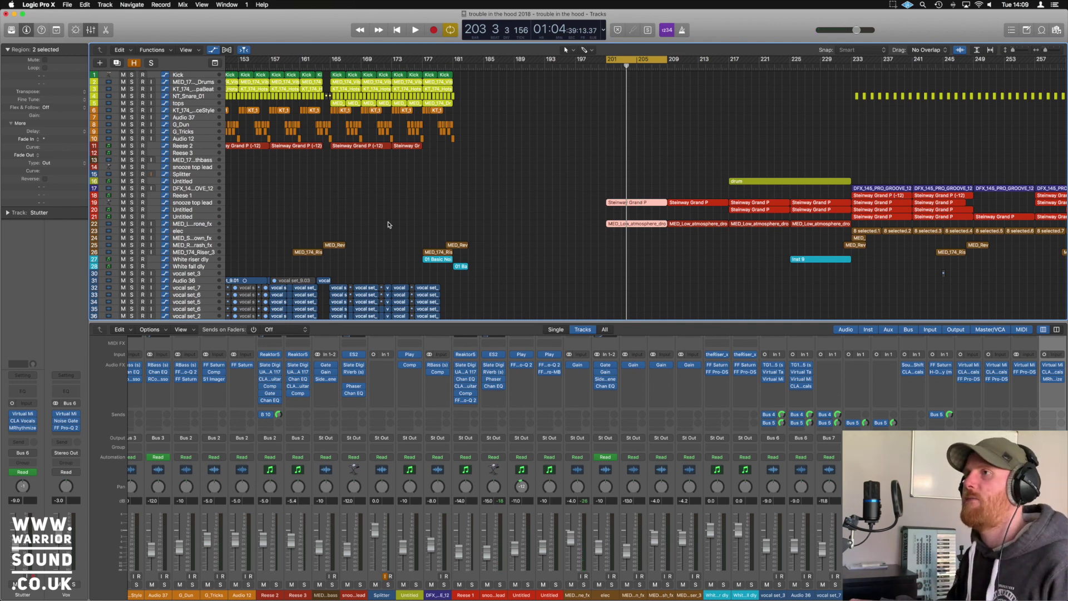
Examine the ES2 synth settings on the snooze top lead track and close the instrument window
click(198, 203)
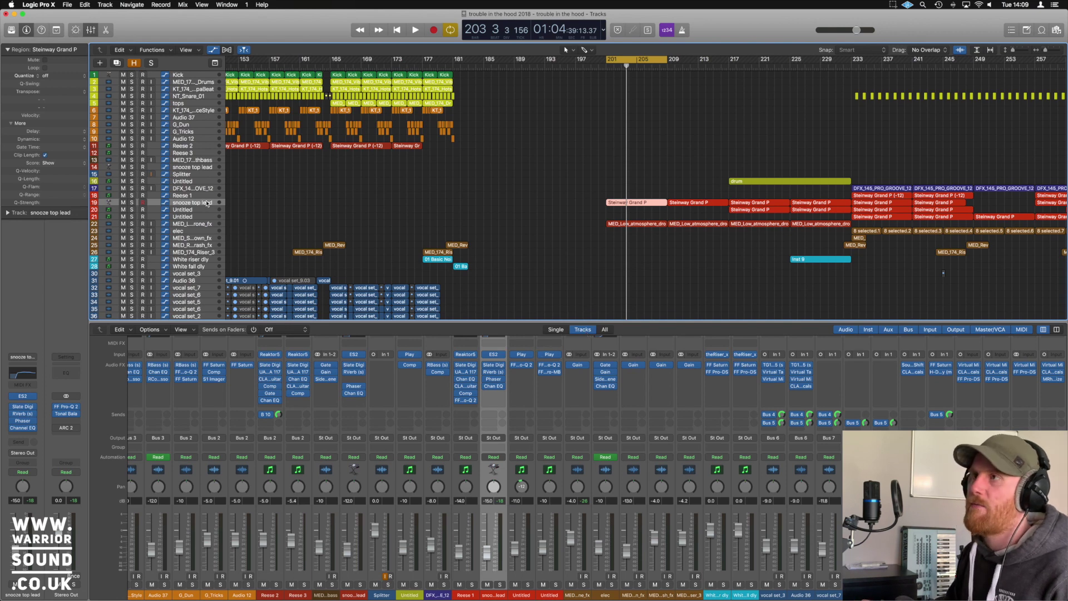
scroll(492, 397, up, 1)
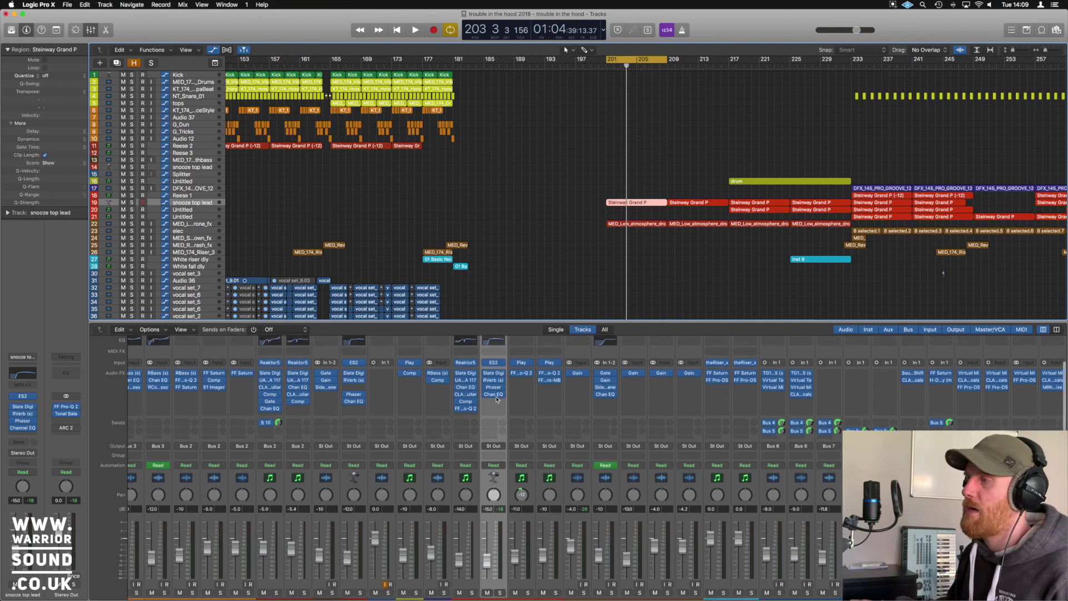
click(494, 363)
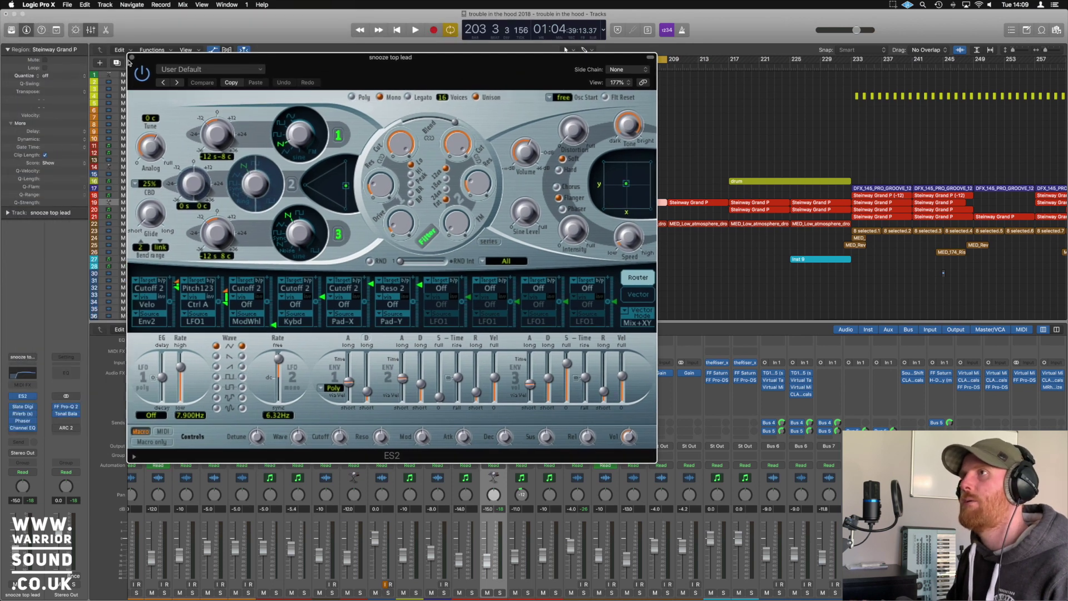
click(132, 58)
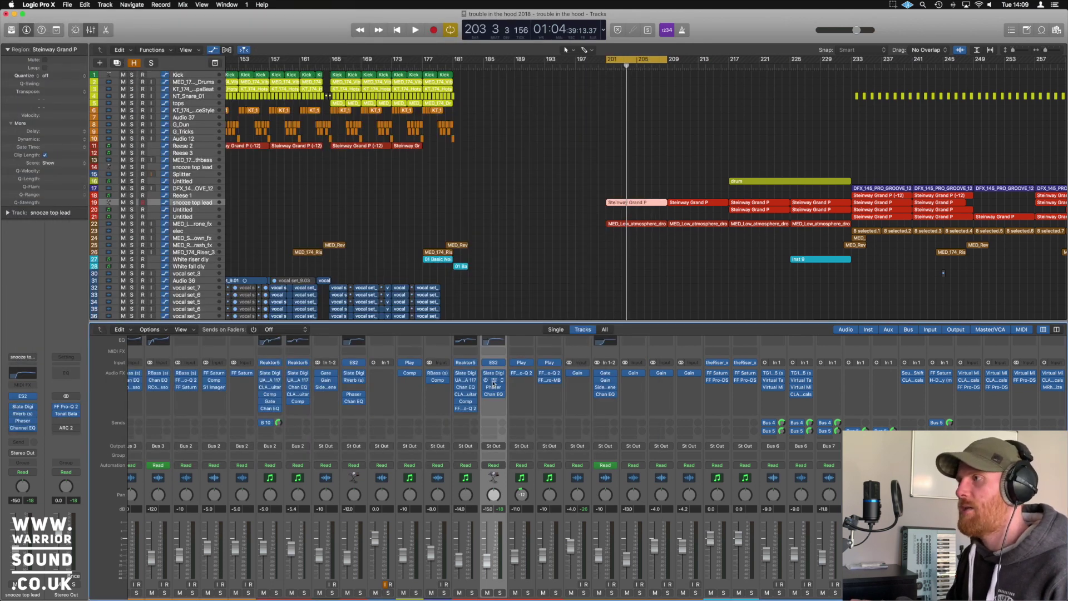
Inspect the Slate Digital Virtual Channel effect on the snooze top lead track and close its window
click(494, 373)
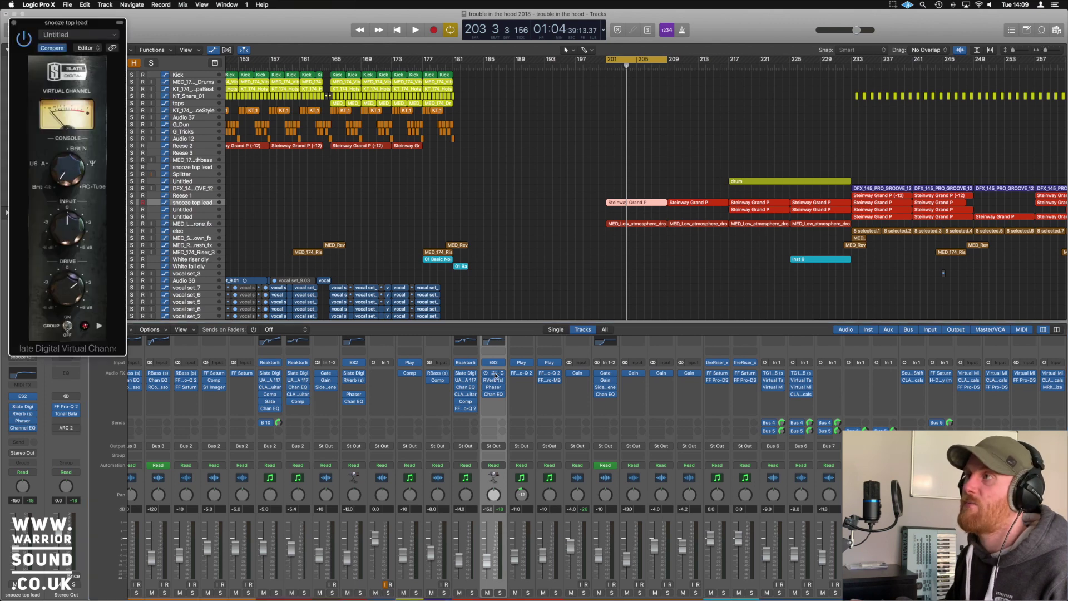
drag(260, 69, 429, 87)
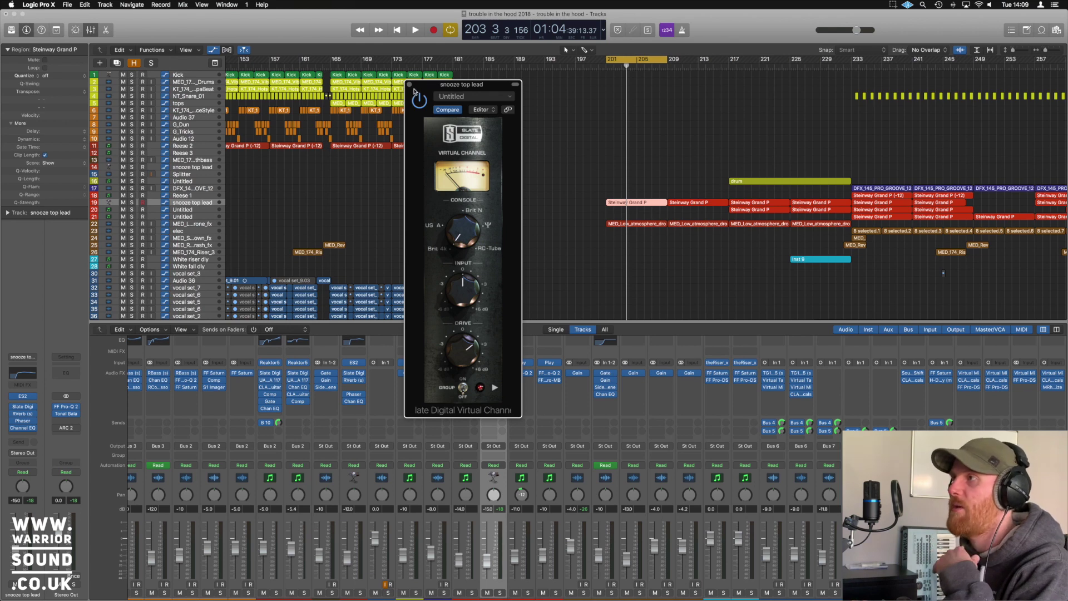
click(409, 85)
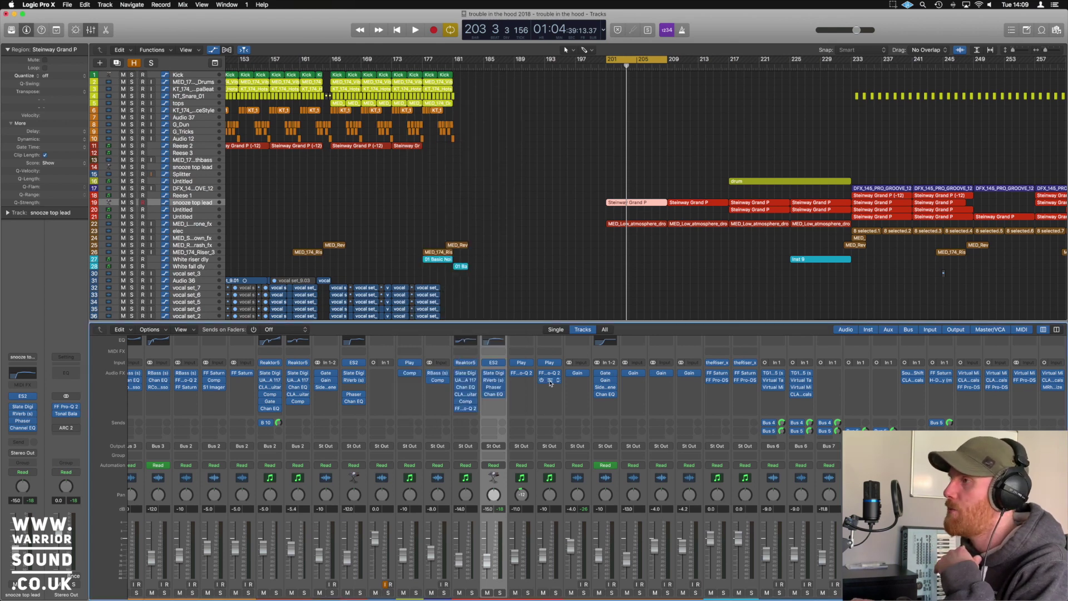
Open the RVerb and Phaser effects of the snooze top lead track and arrange their windows so both can be read
click(493, 381)
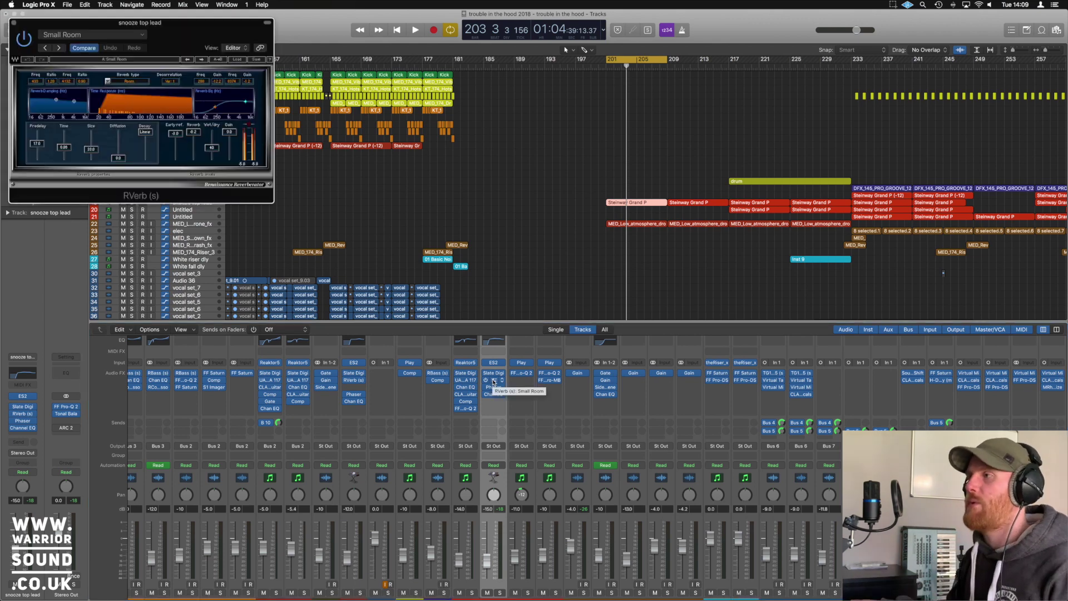
click(493, 388)
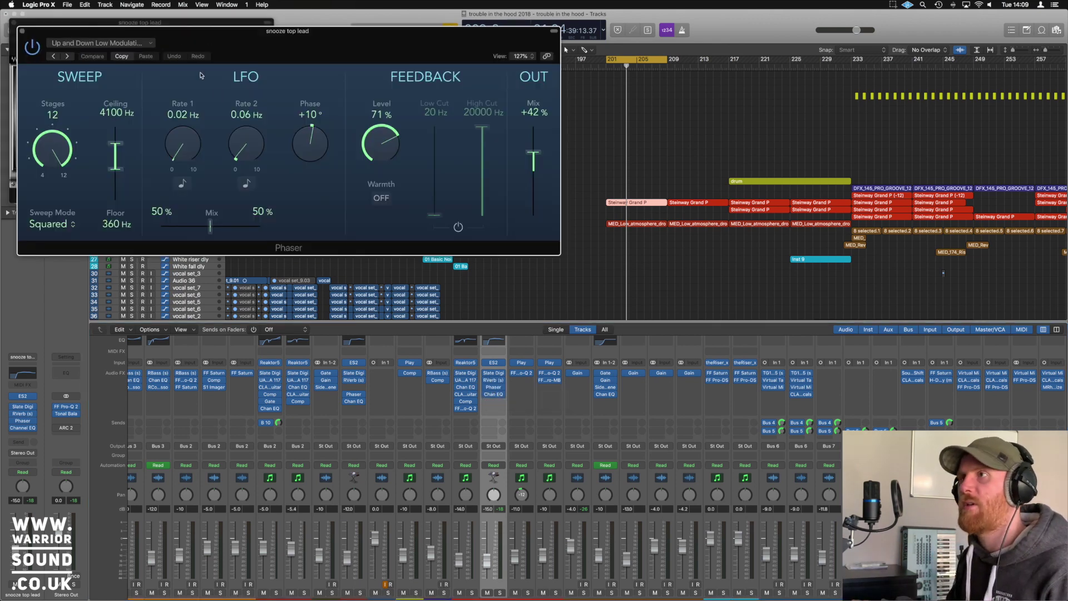
drag(275, 46, 266, 169)
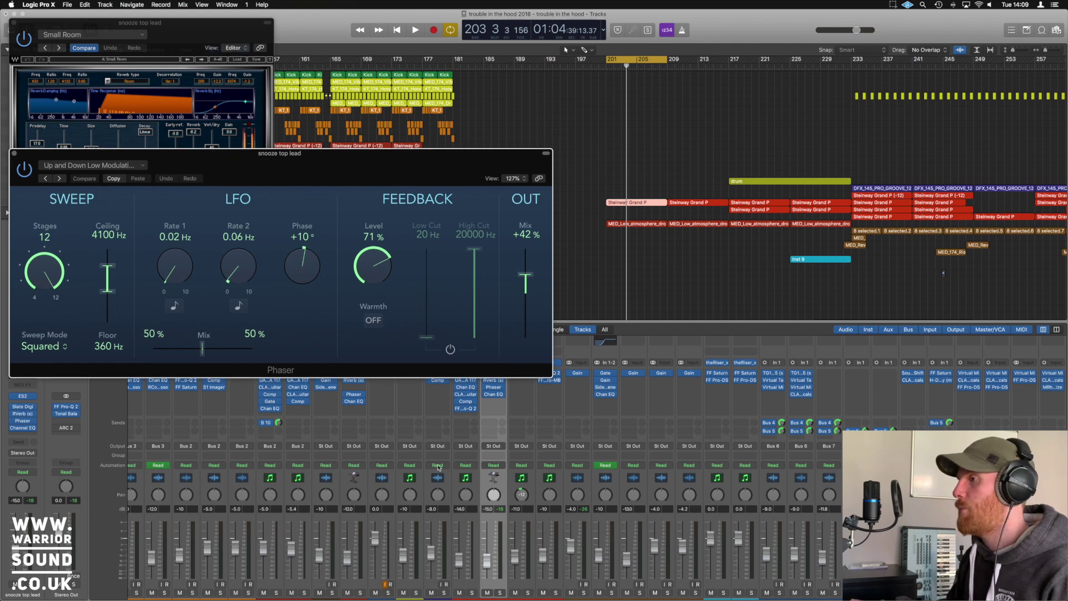
Solo the snooze top lead track and audition its cycled region with the reverb and phaser applied
click(499, 593)
key(space)
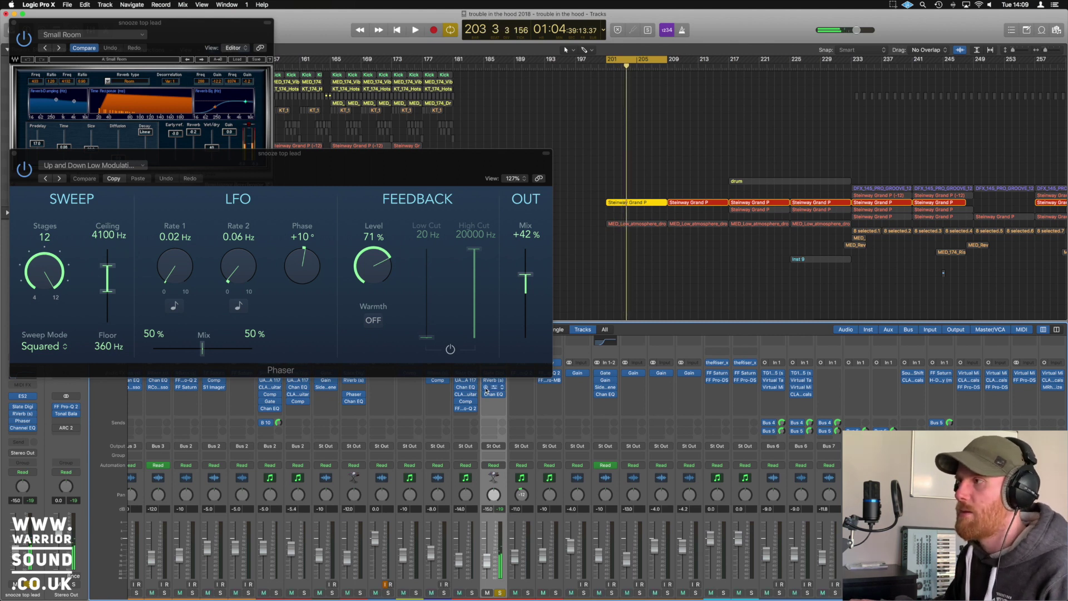
key(space)
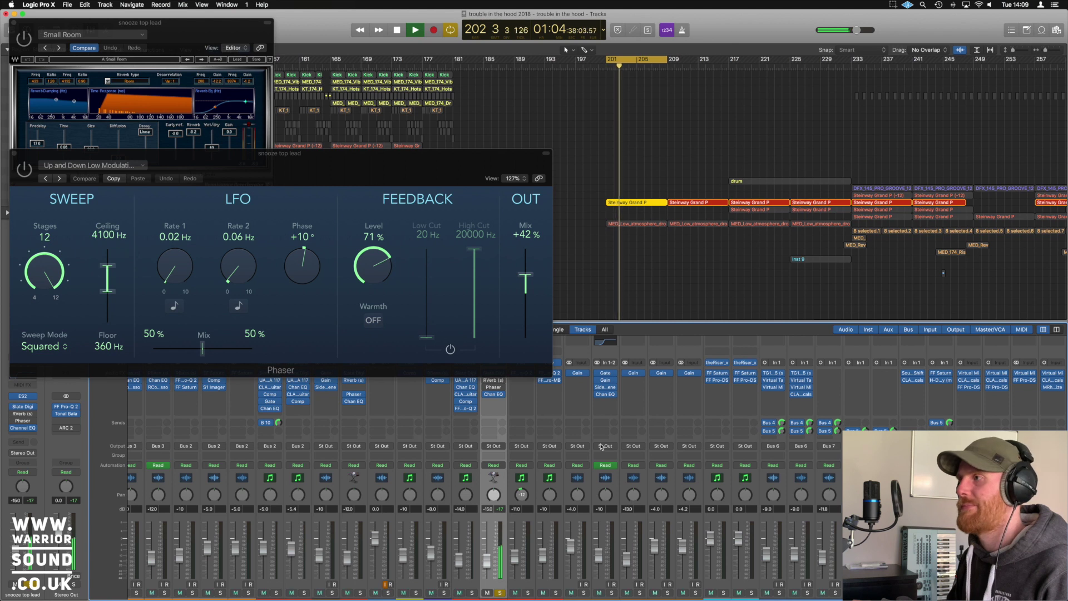
key(space)
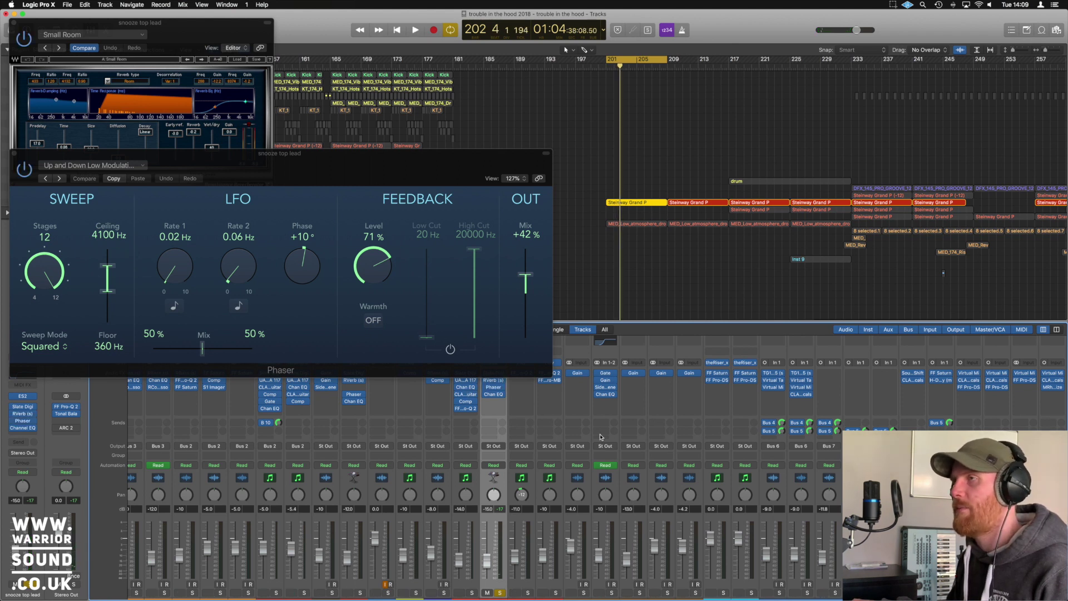
key(space)
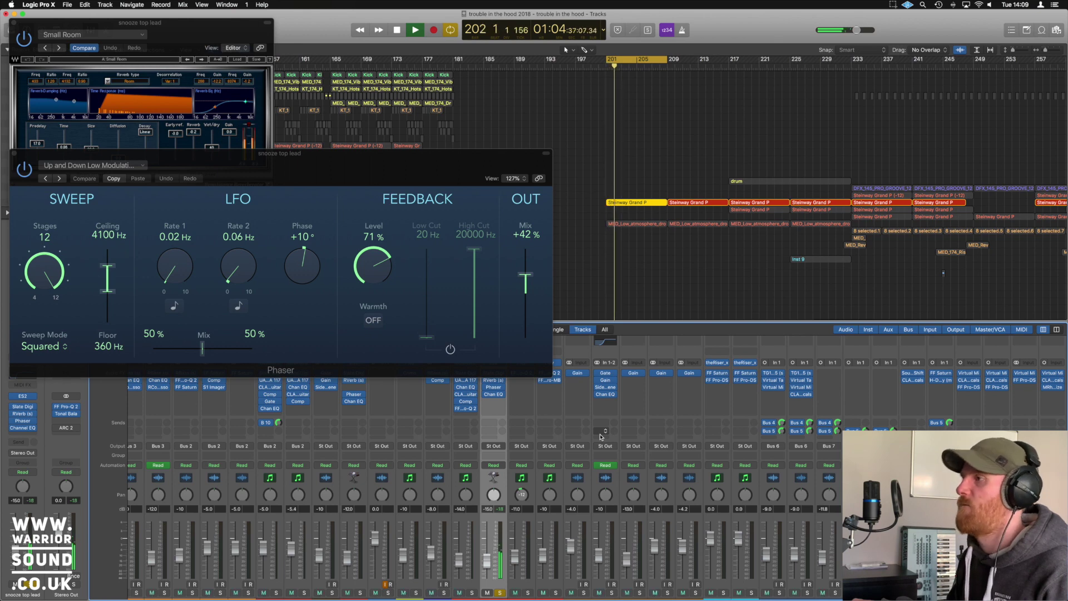
Close the Phaser and RVerb windows and stop playback
click(14, 153)
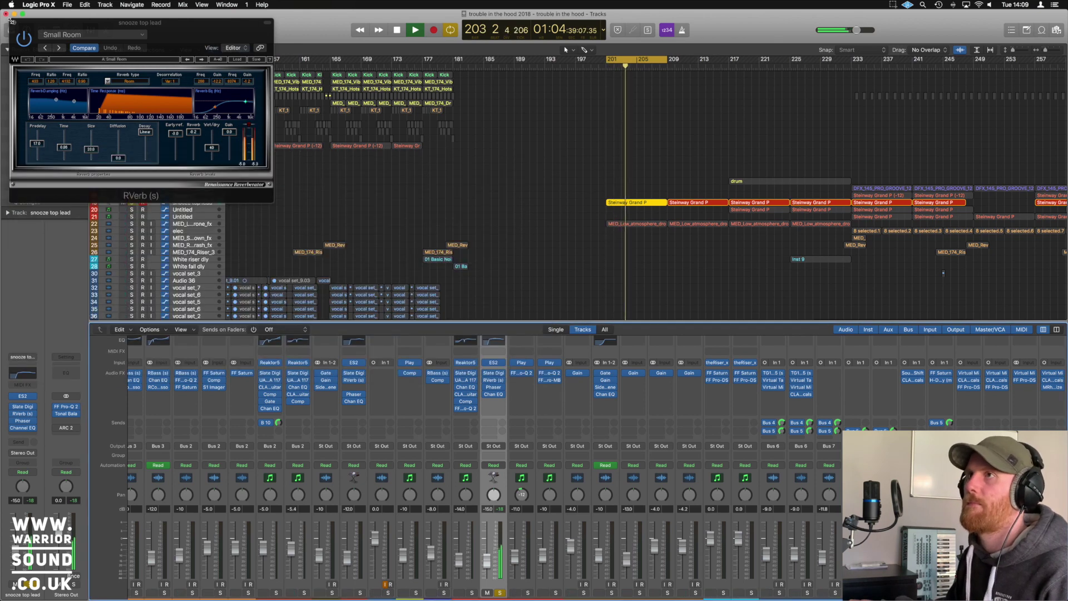
click(10, 20)
key(space)
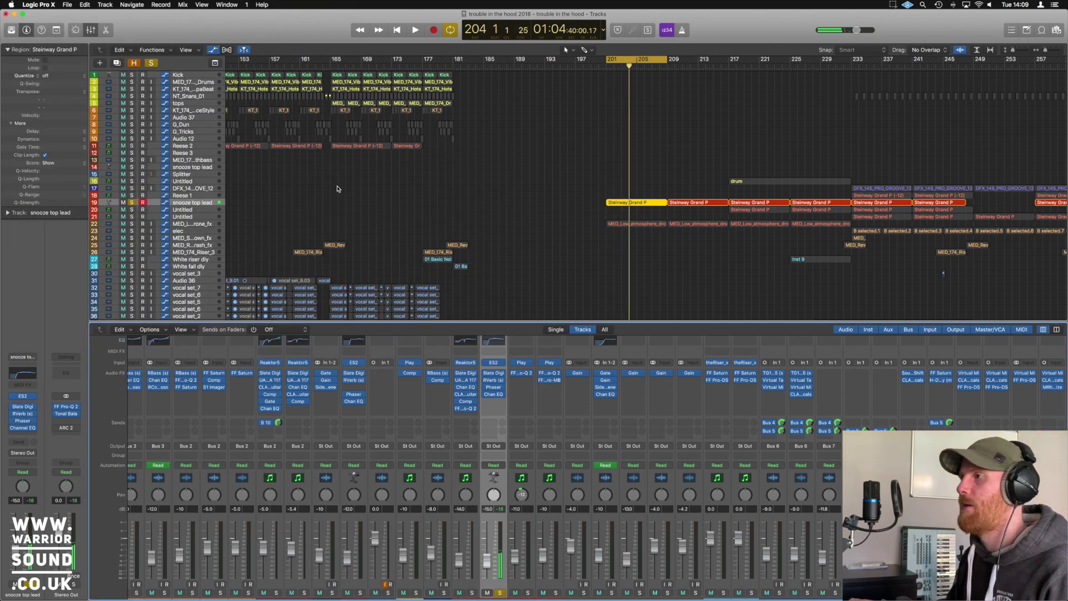
Review the Channel EQ curve on the snooze top lead track, close it, and unsolo the track
click(492, 397)
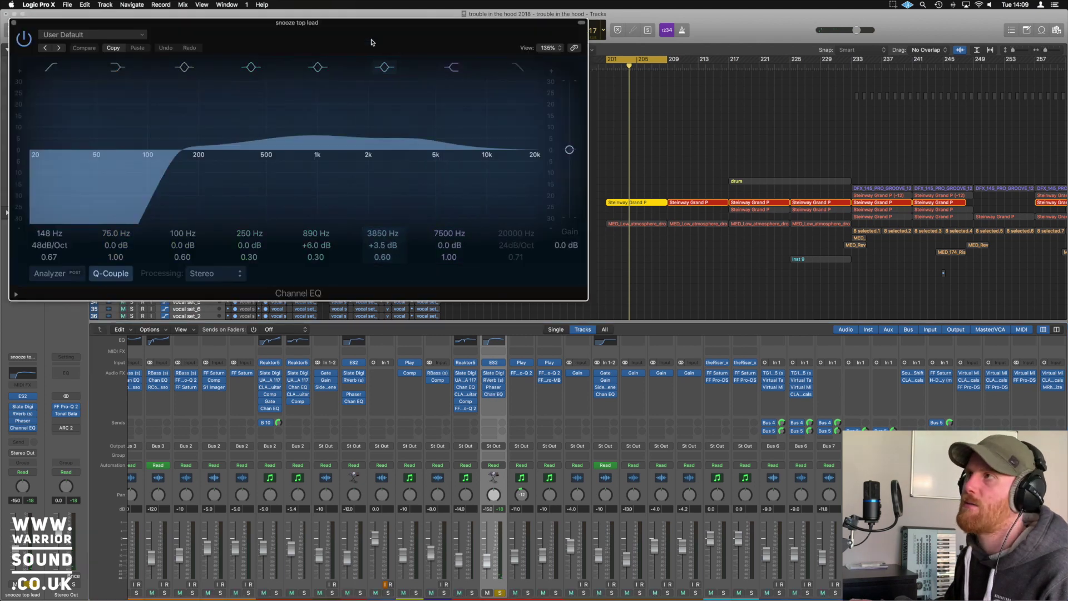
drag(359, 25, 445, 128)
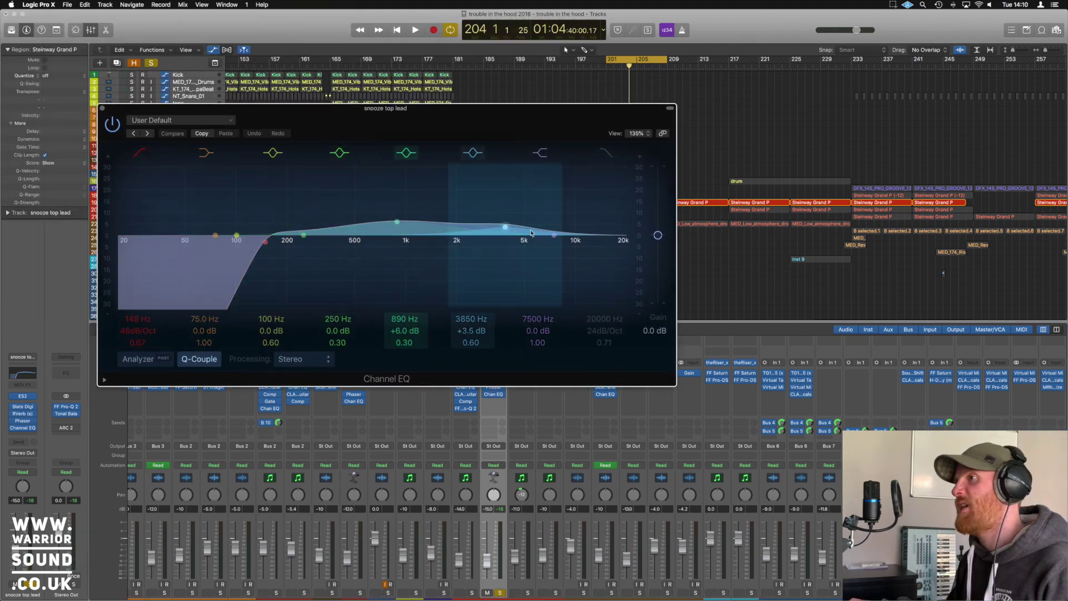
click(101, 109)
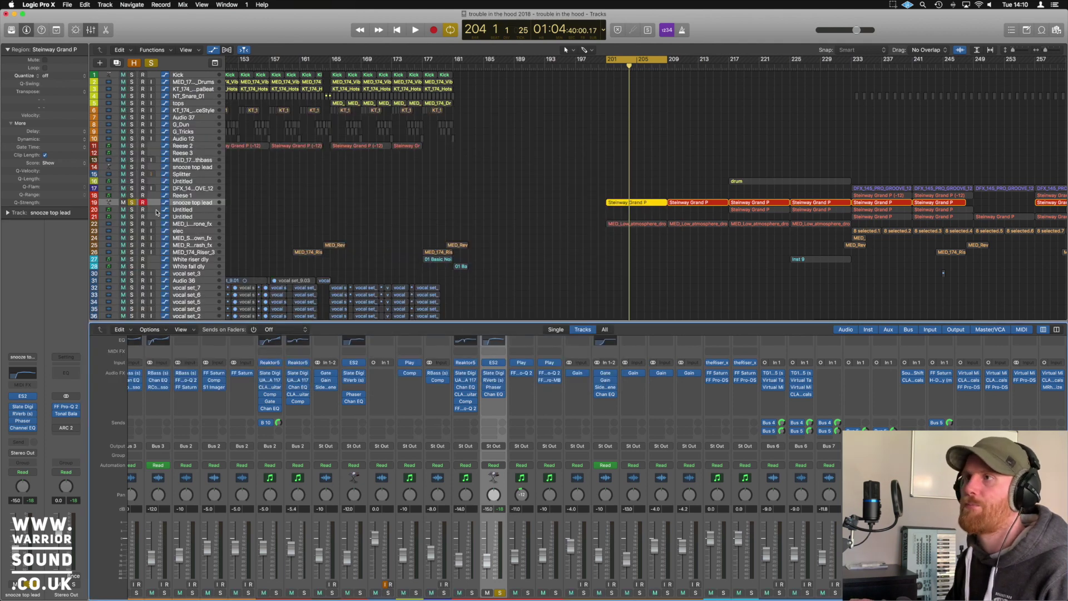
click(131, 204)
Solo the MED_Low_atmosphere_drone_fx track with its waveforms enlarged, and play its first region
click(195, 217)
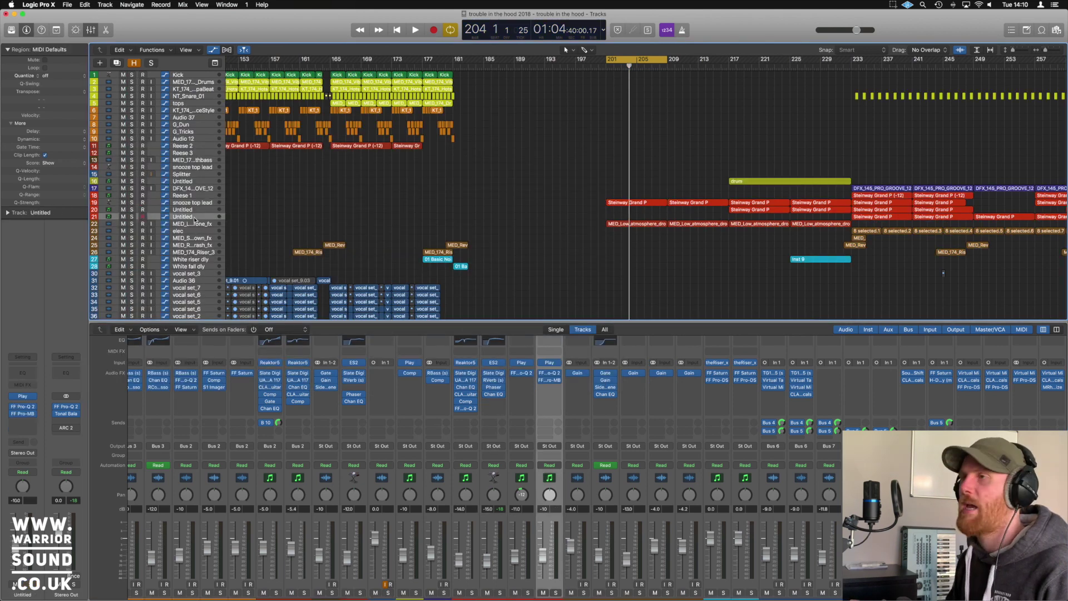
click(193, 224)
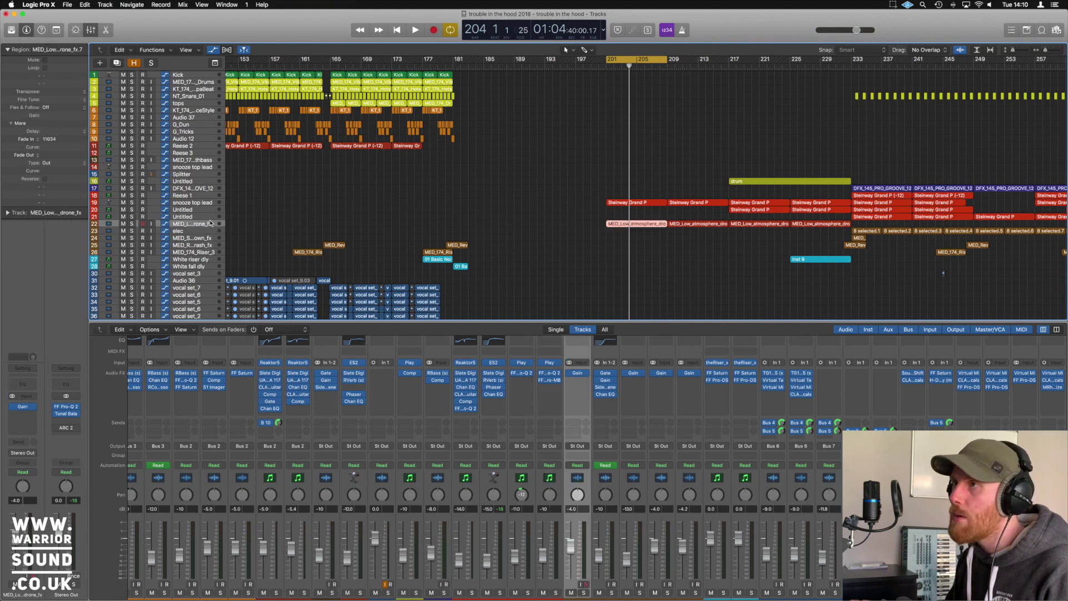
scroll(649, 219, up, 10)
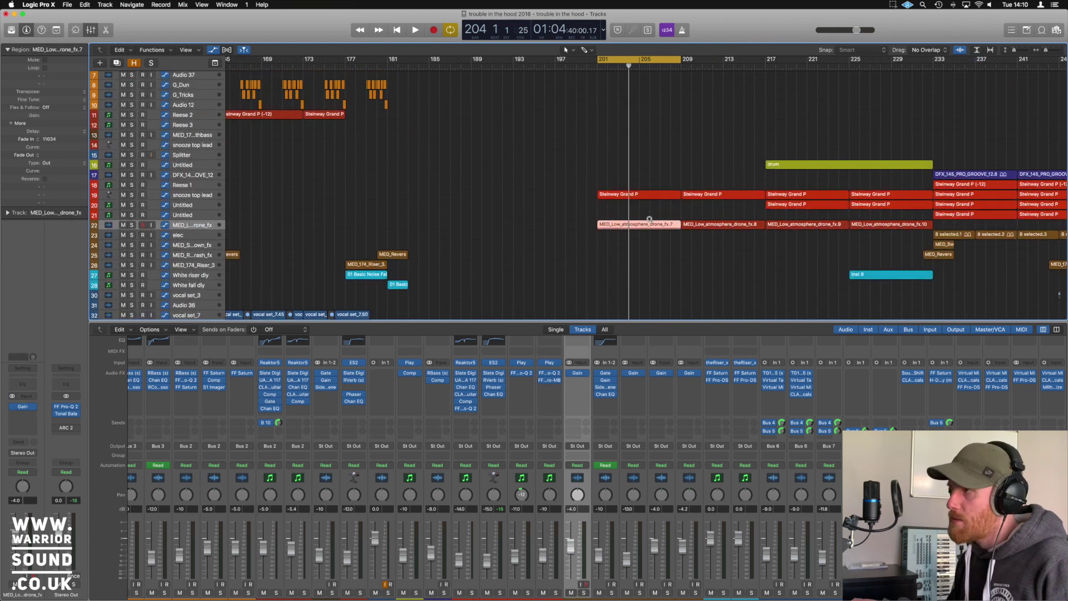
scroll(649, 220, up, 3)
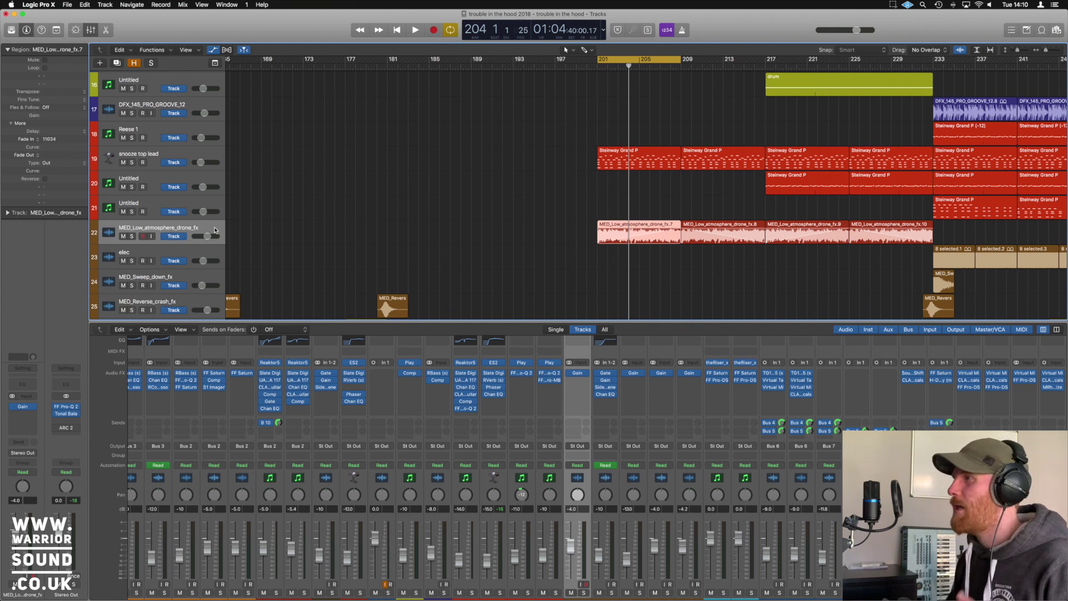
click(132, 236)
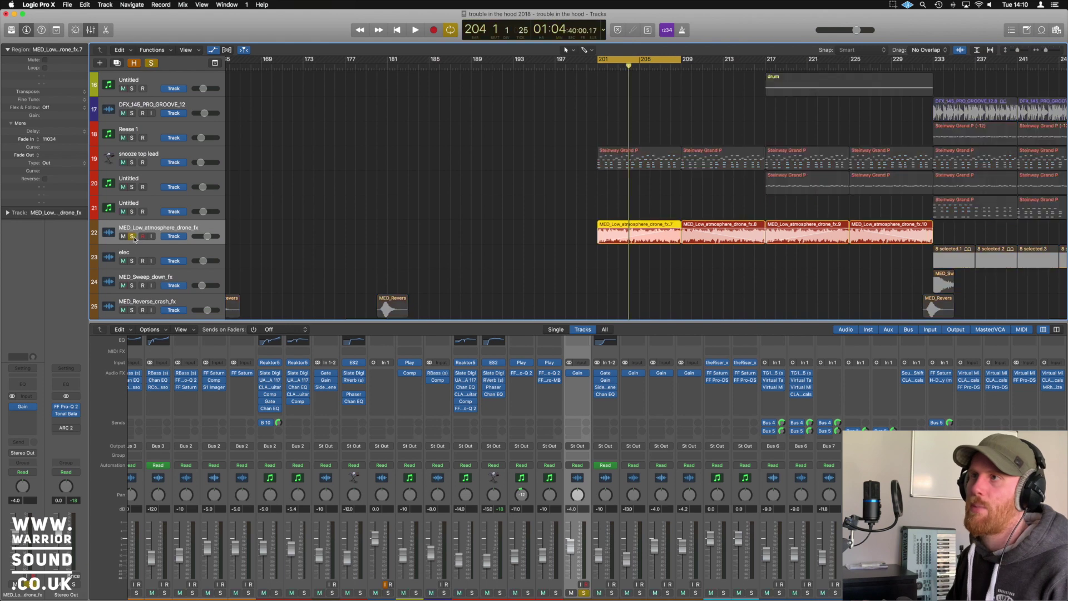
key(space)
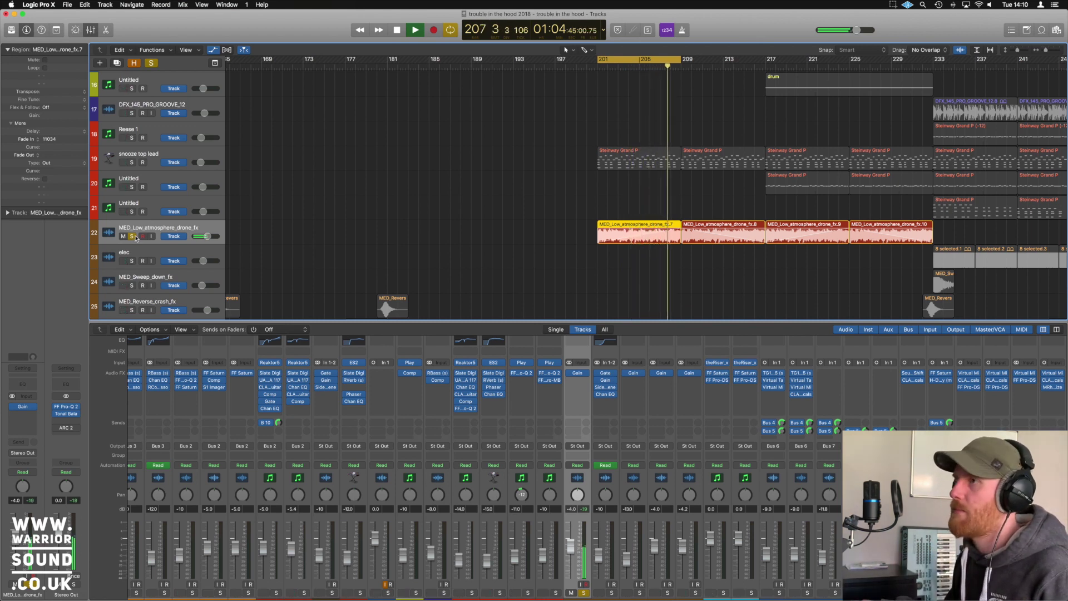
Extend the end of the cycle range to bar 217 and play the soloed drone across its first two regions
drag(680, 60, 764, 69)
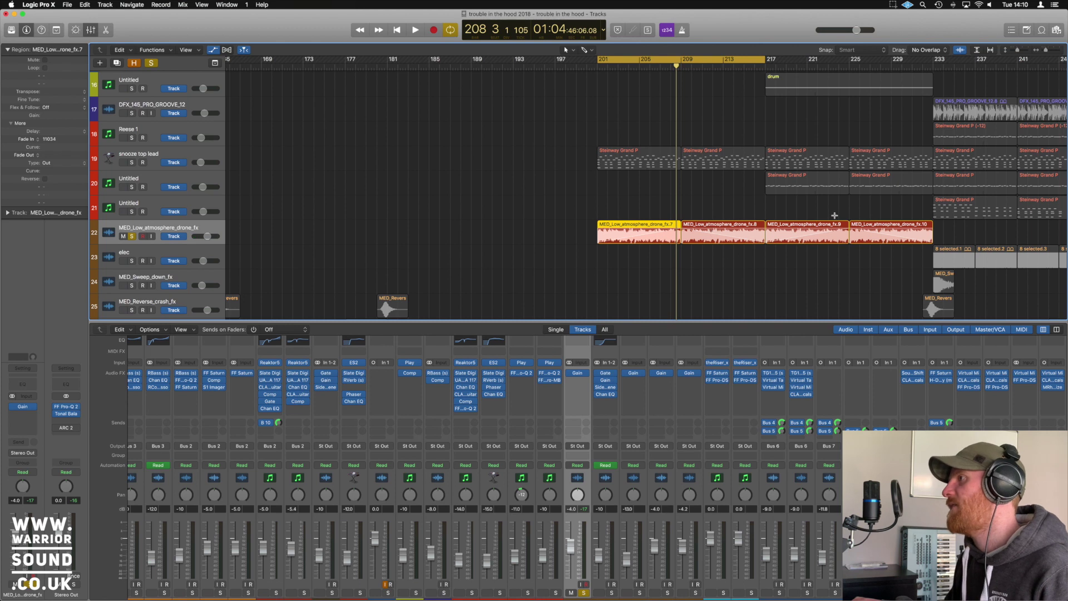
key(space)
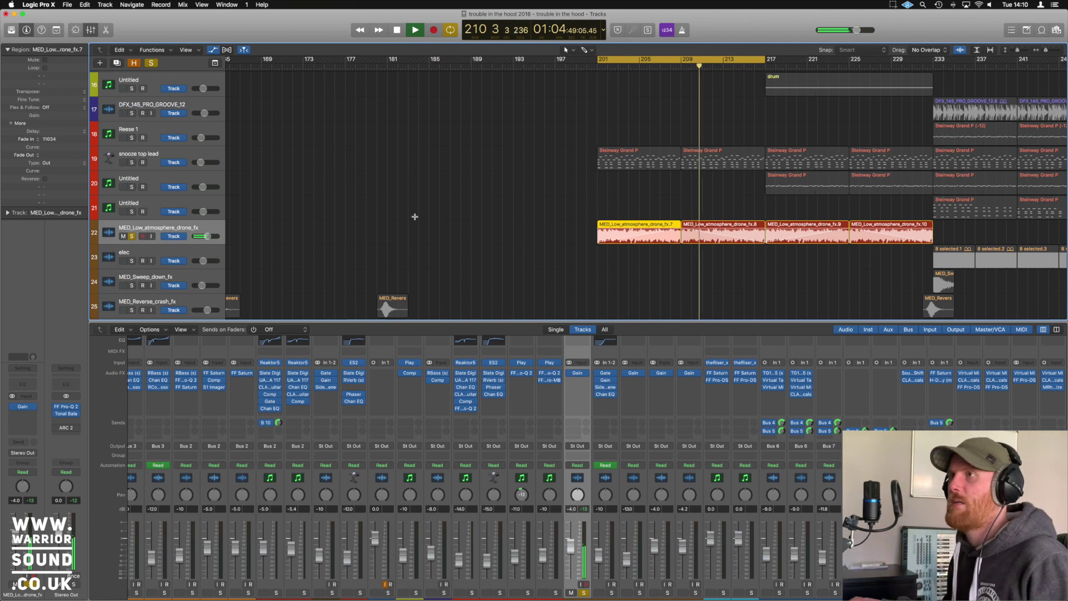
Solo the snooze top lead track alongside the soloed drone and play the two layers together from the cycle start
key(space)
click(207, 156)
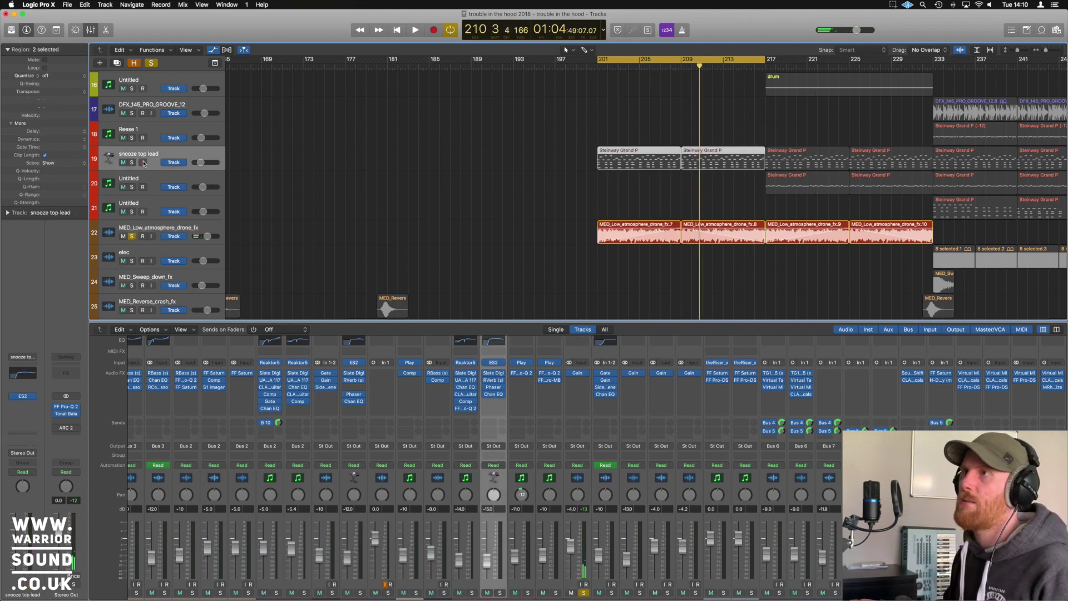
key(shift+Return)
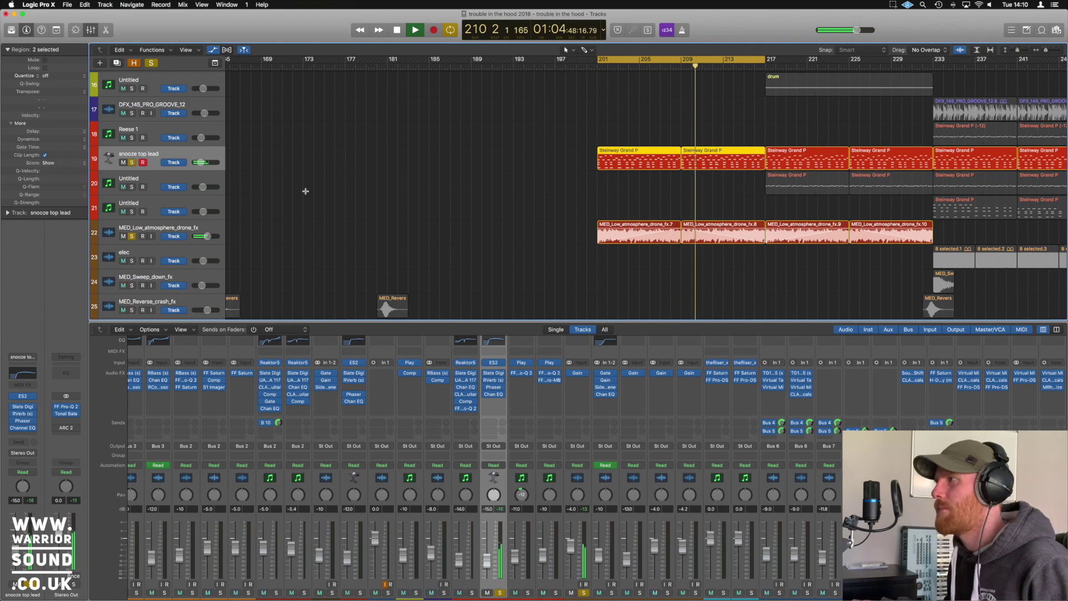
key(space)
Unsolo the snooze top lead and MED_Low_atmosphere_drone_fx tracks
ctrl+alt+click(502, 188)
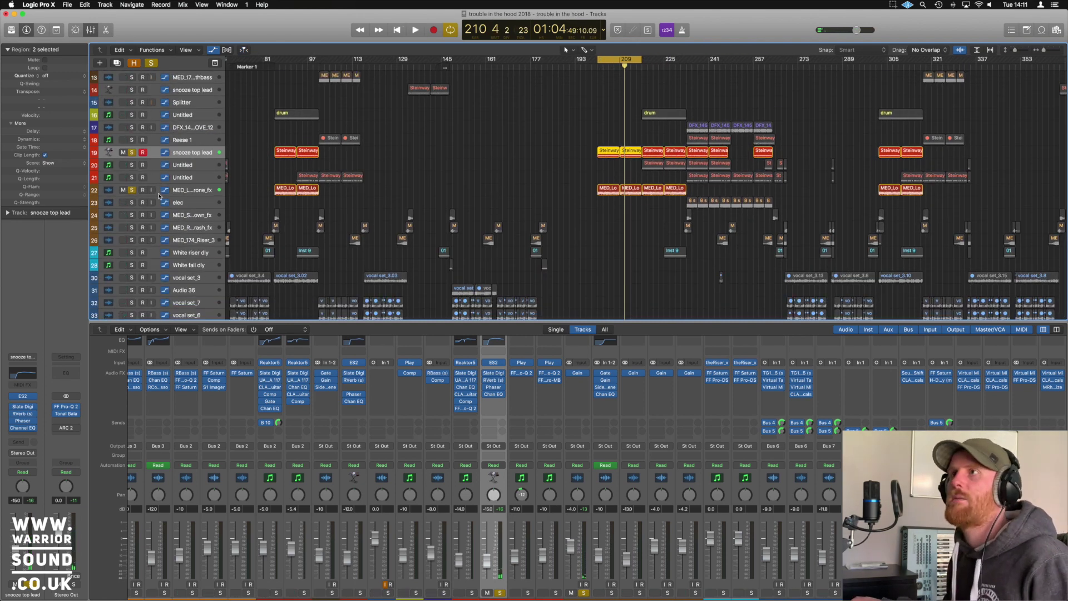
click(132, 153)
click(132, 190)
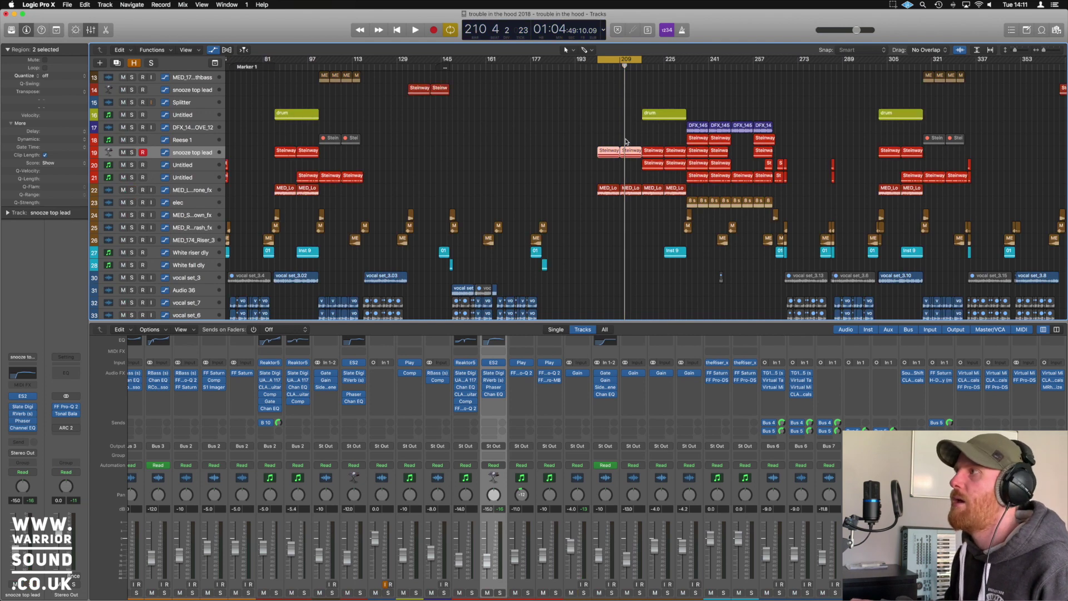
Set the cycle range to bars 217–233, solo the Untitled track holding the drum region, and play it
drag(612, 59, 656, 60)
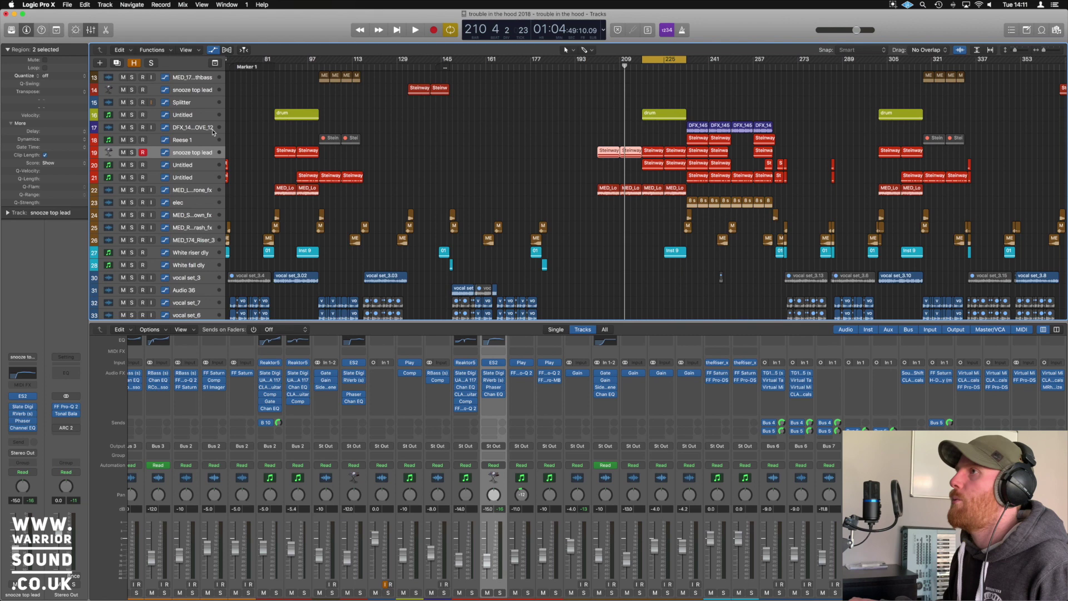
click(194, 128)
click(181, 117)
click(132, 115)
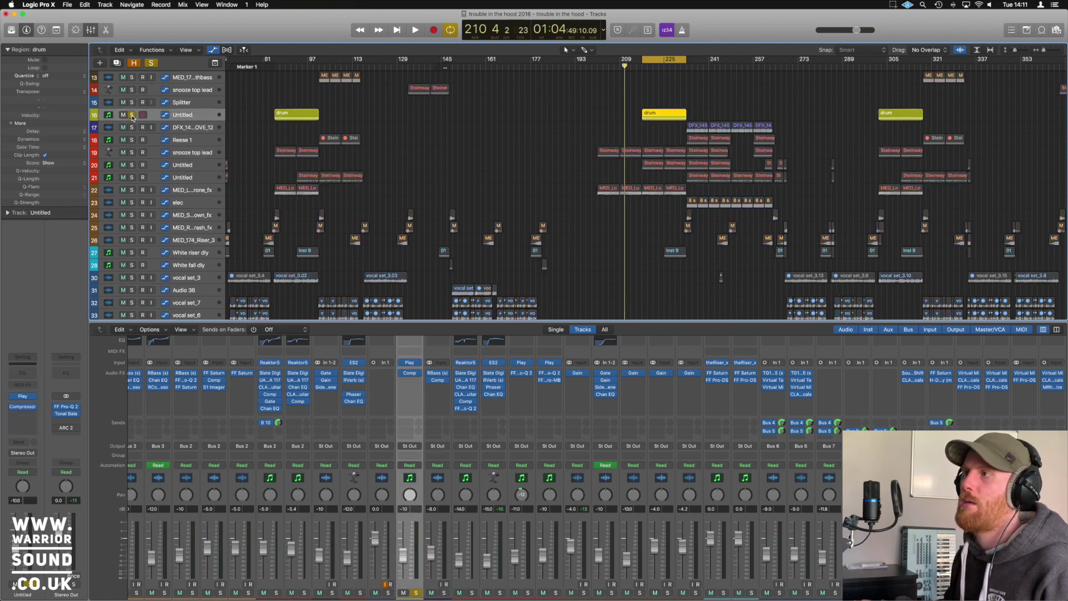
key(space)
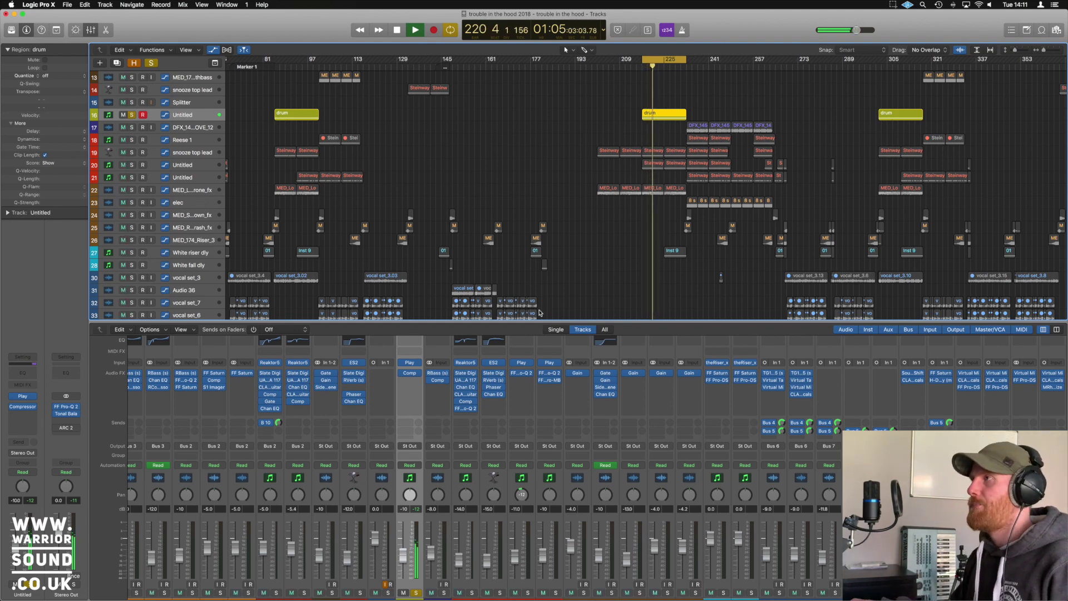
key(space)
Review the Play instrument loaded on the drum track and close its window
click(410, 365)
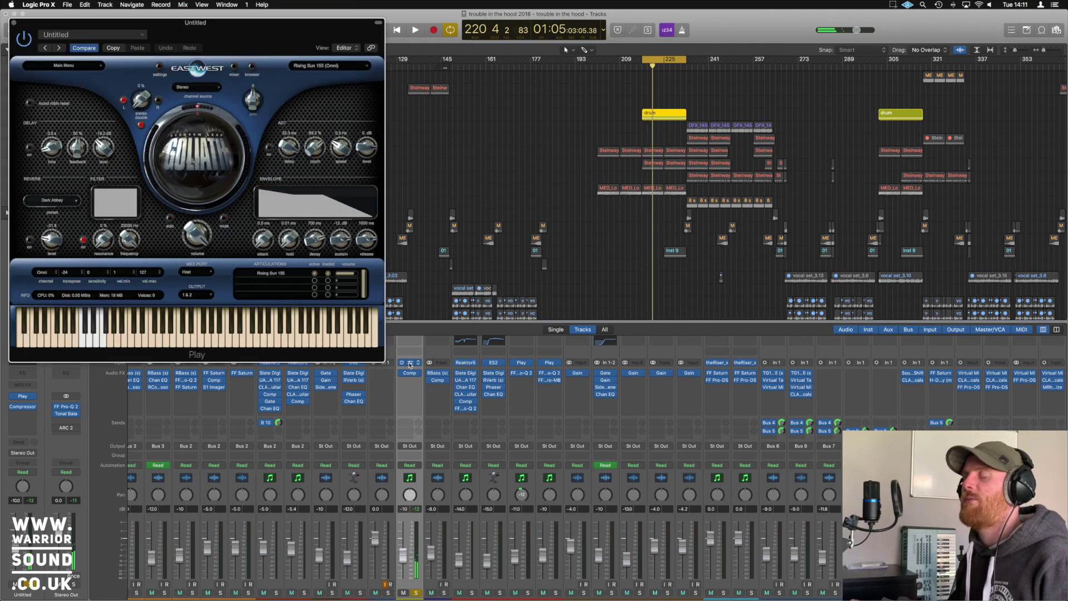
drag(294, 35, 434, 44)
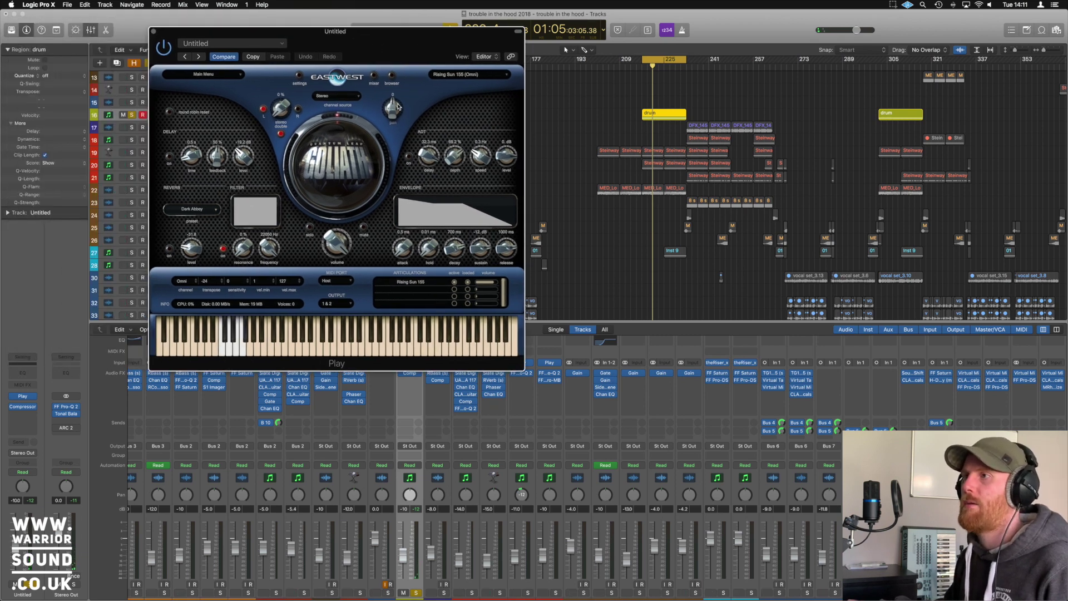
click(154, 32)
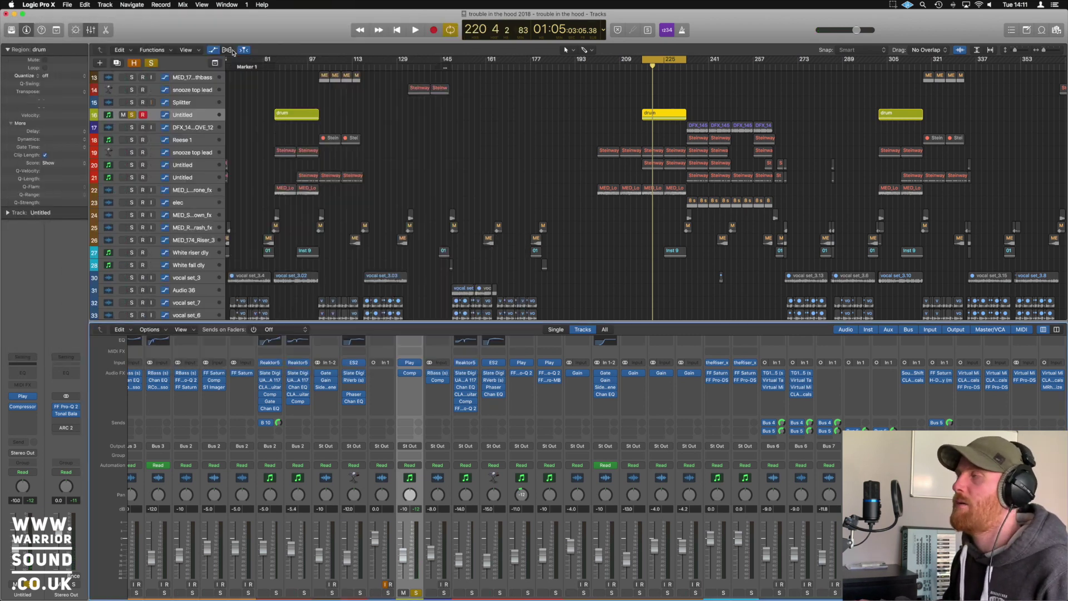
Inspect the drum track's Compressor during playback, close its window, and stop playback
click(411, 375)
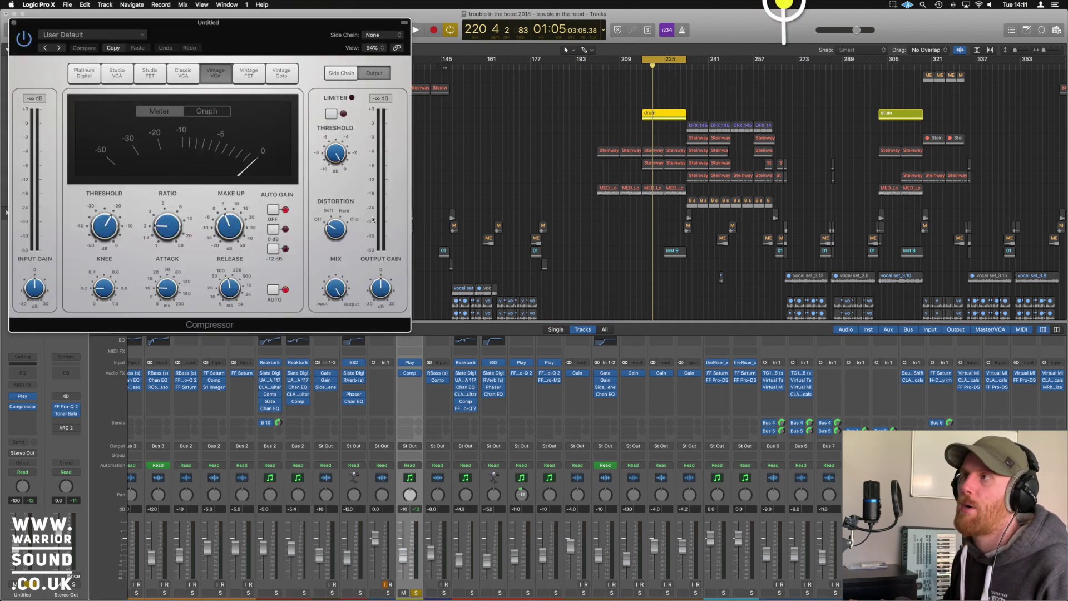
drag(266, 41, 422, 78)
key(space)
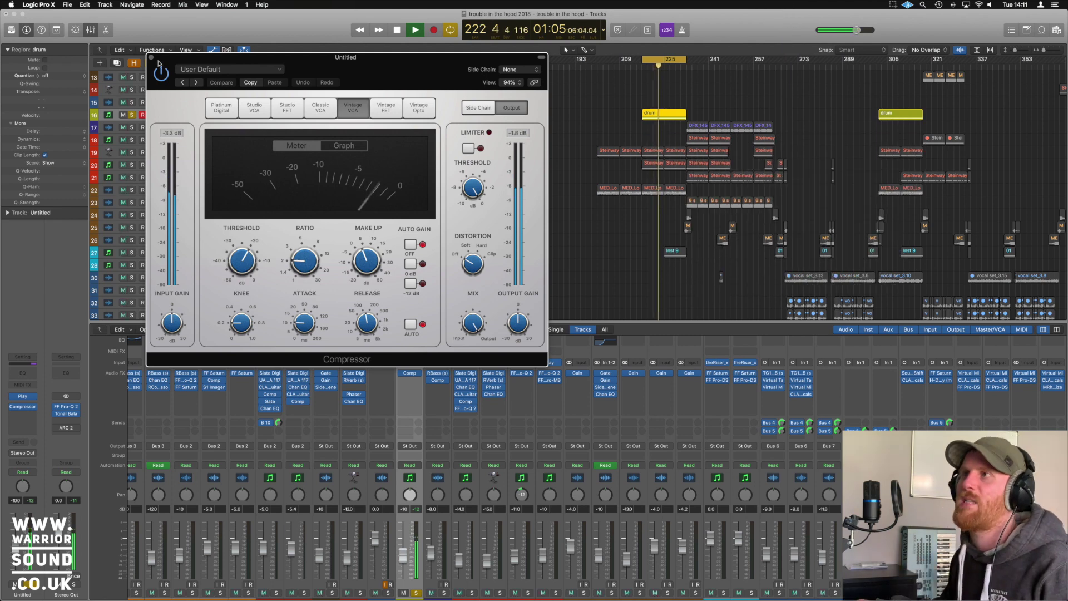
key(super+w)
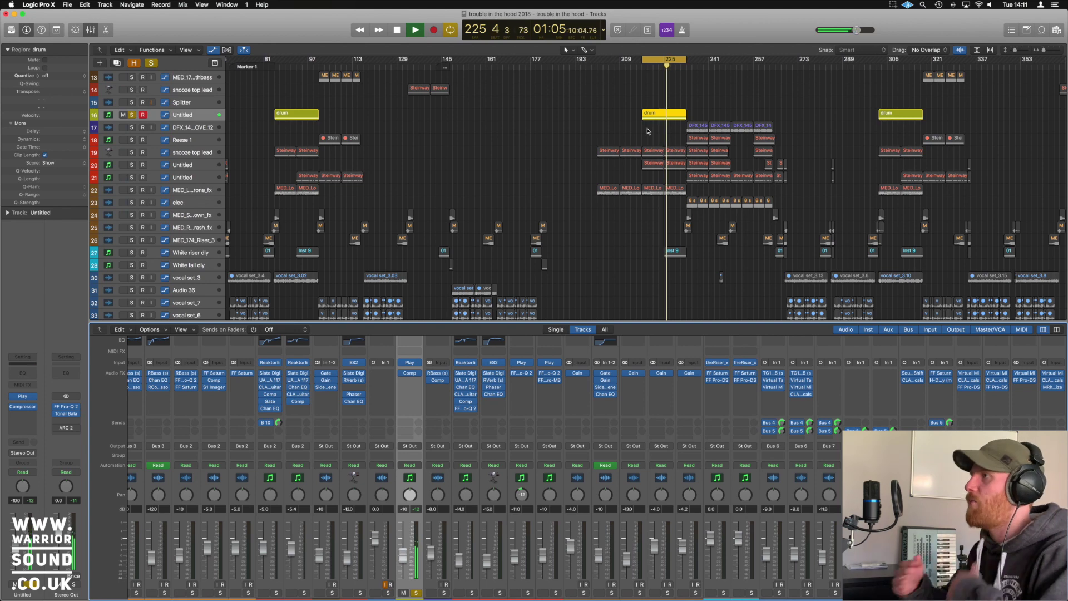
key(space)
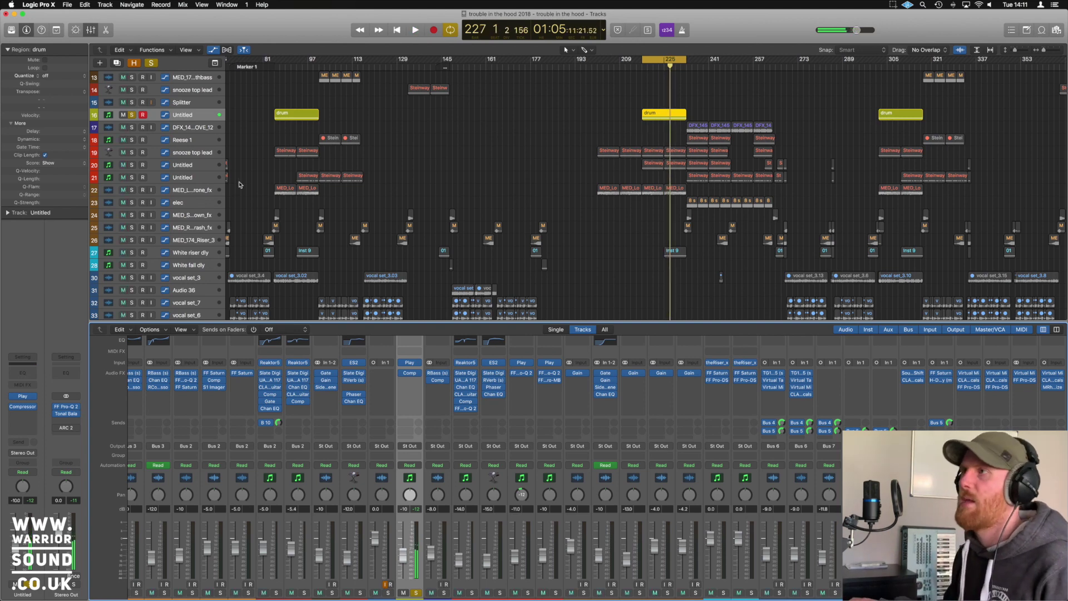
Solo Untitled track 20 as well and play its first two regions together with the drum
click(194, 165)
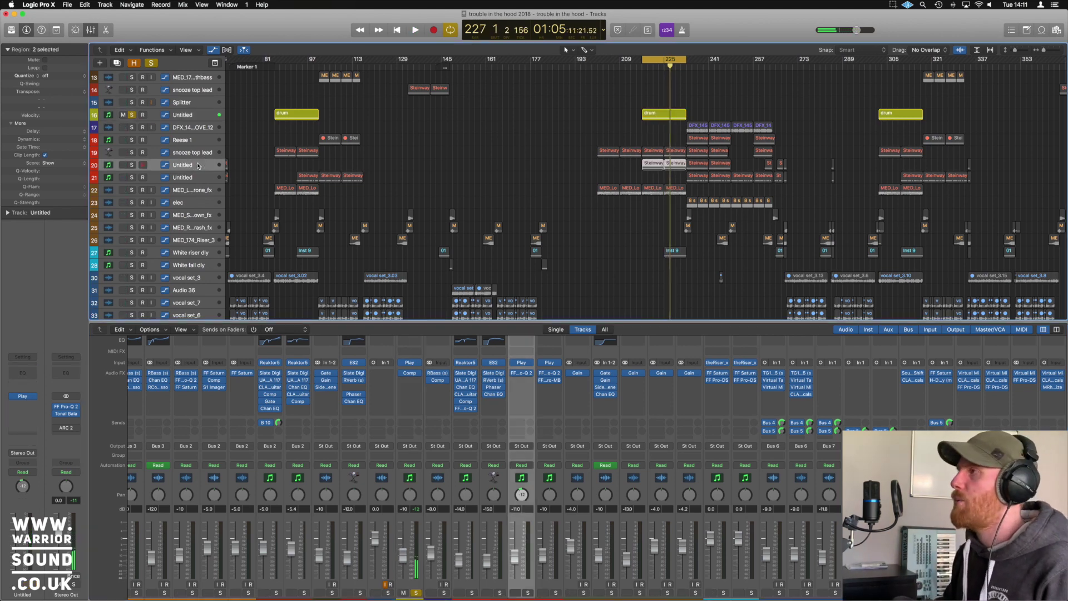
click(132, 165)
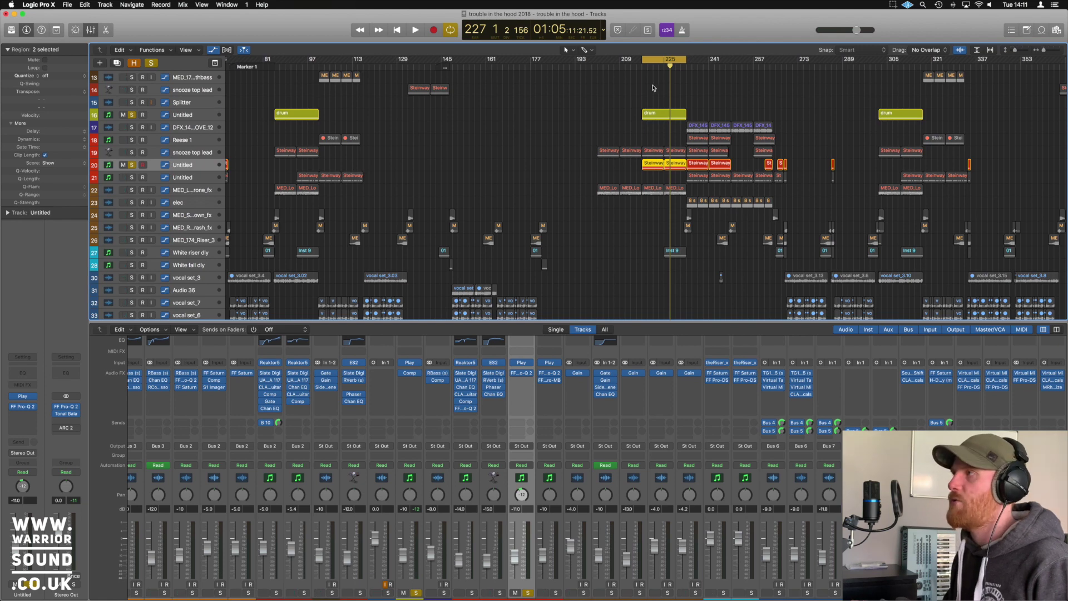
key(space)
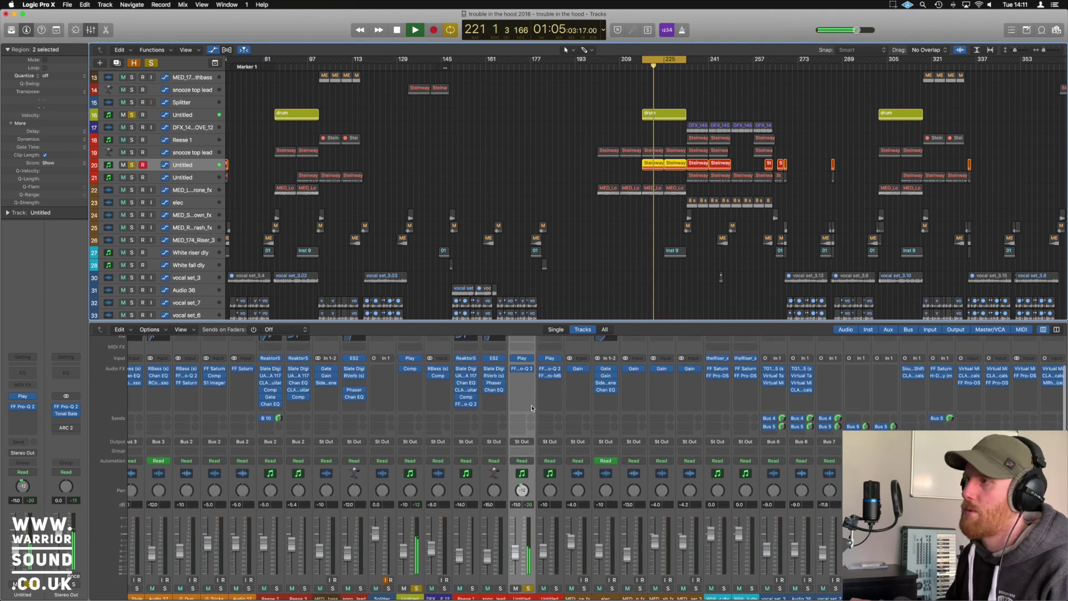
Open track 20's Play instrument with the Solo Violin Aggressive patch and audition several notes on its keyboard
click(528, 370)
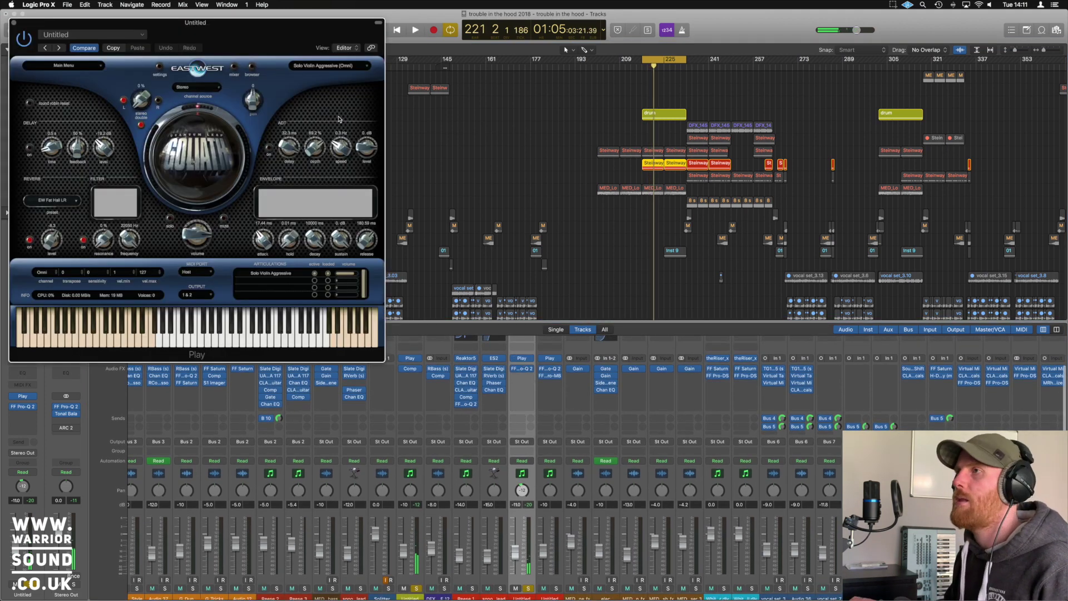
drag(250, 37, 512, 88)
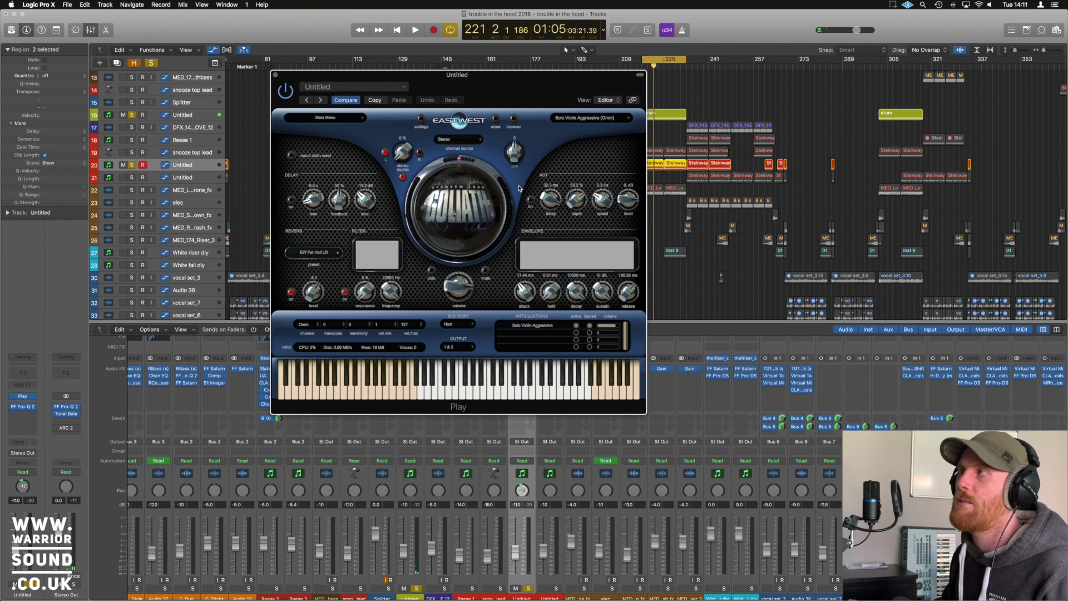
click(506, 394)
click(502, 393)
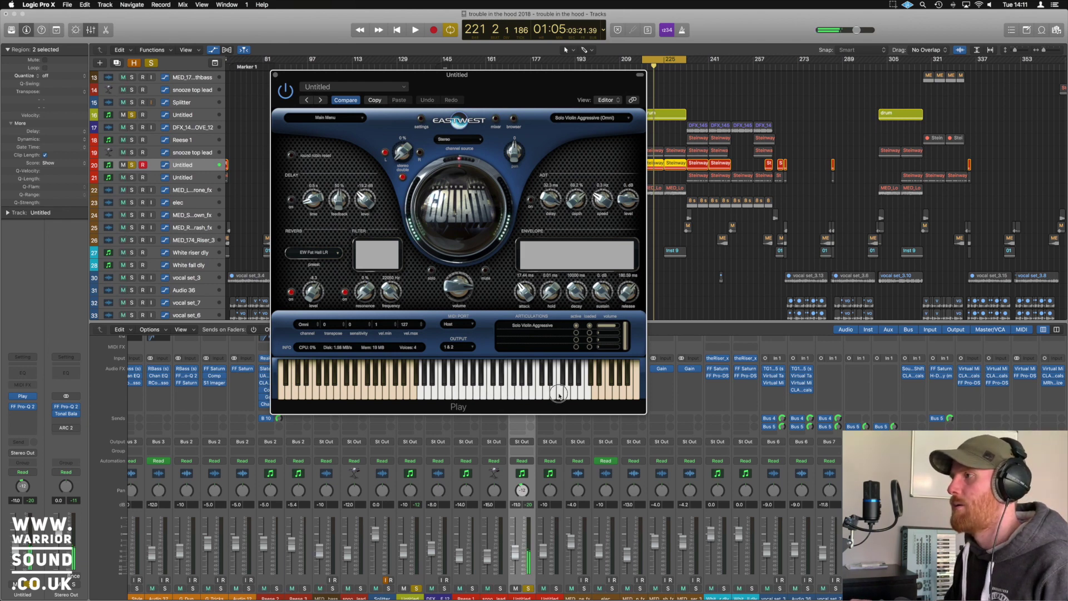
click(480, 395)
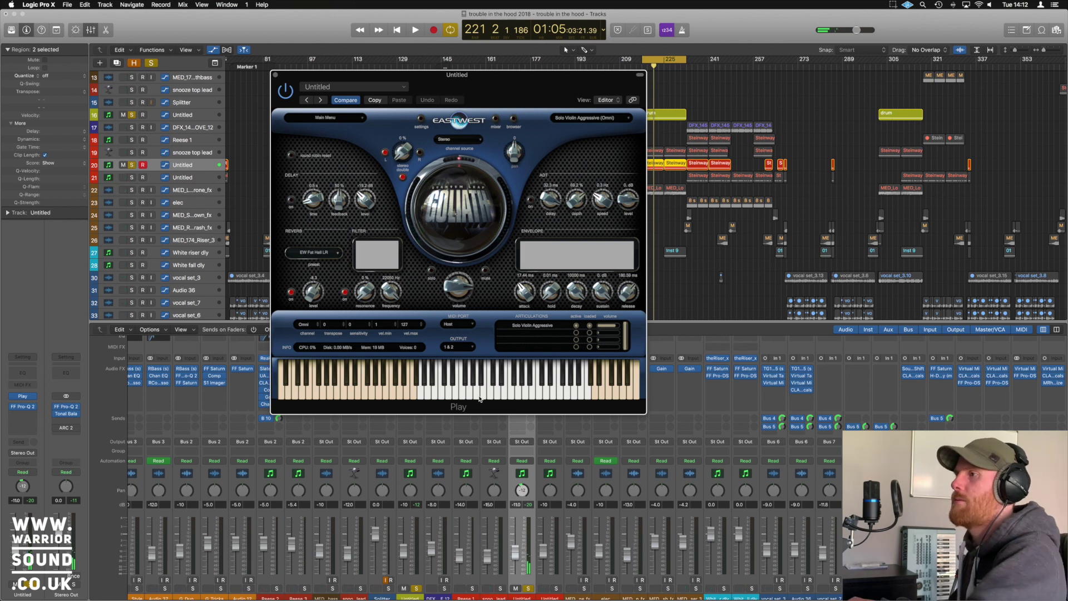
click(465, 397)
click(482, 393)
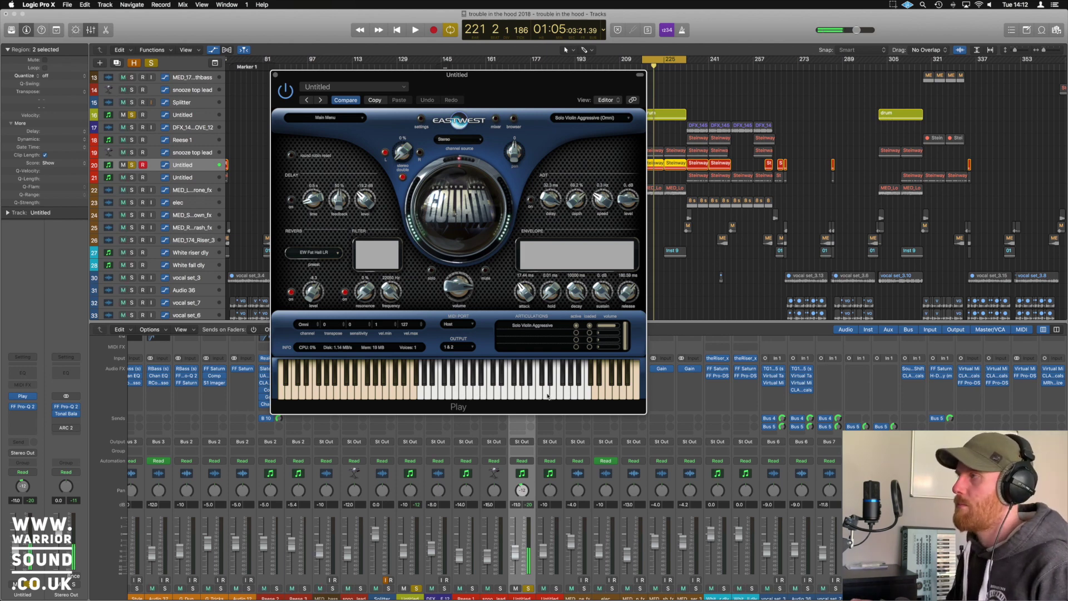
Play the violin and drum layers, allowing the KOMPLETE KONTROL S-Series connection, and close the Play instrument window
key(space)
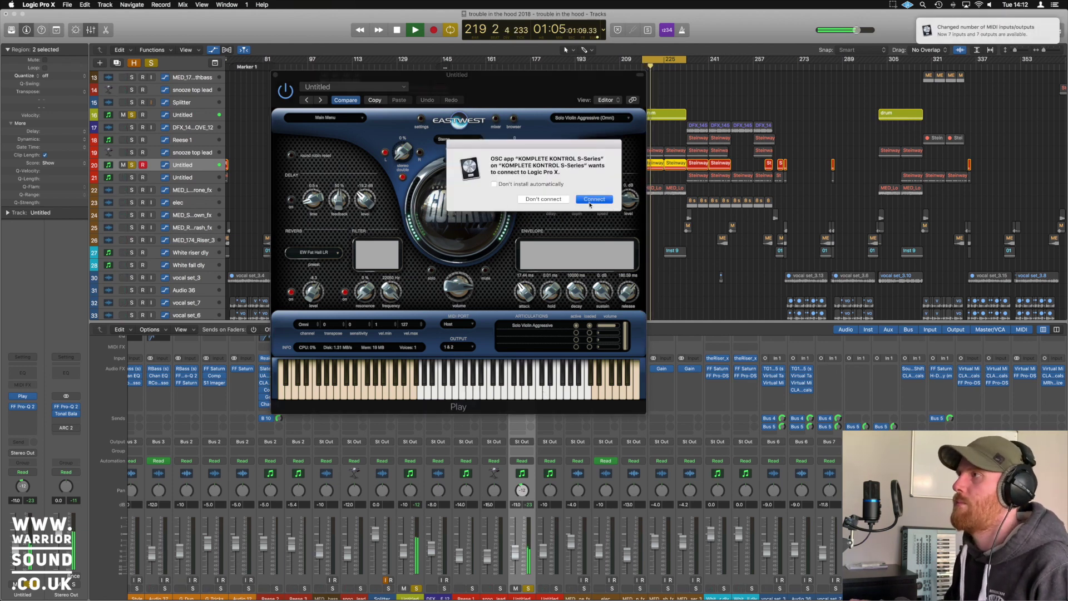
click(593, 199)
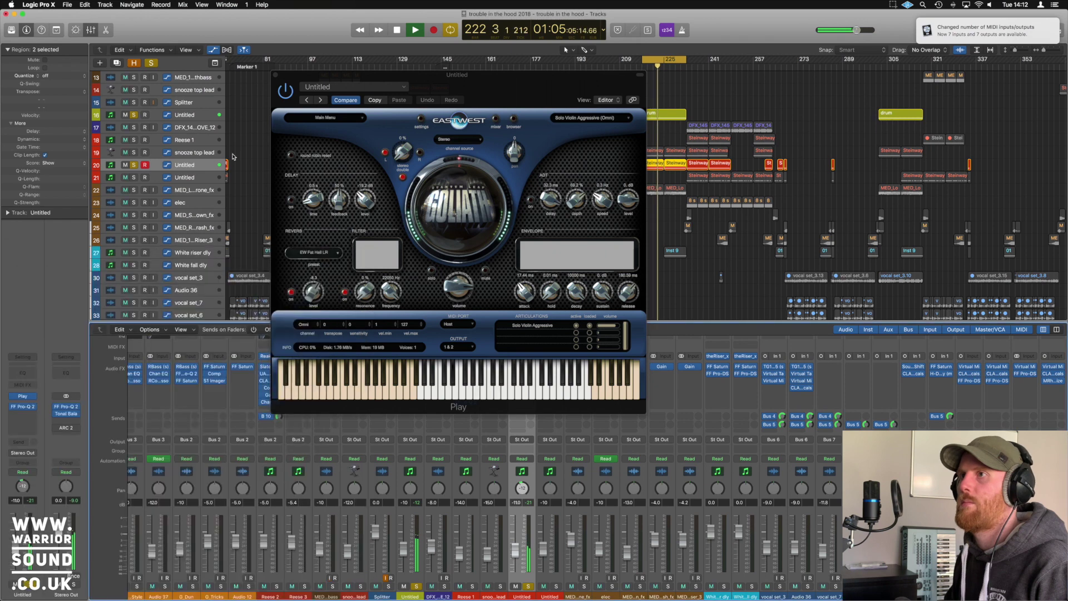
key(space)
click(276, 77)
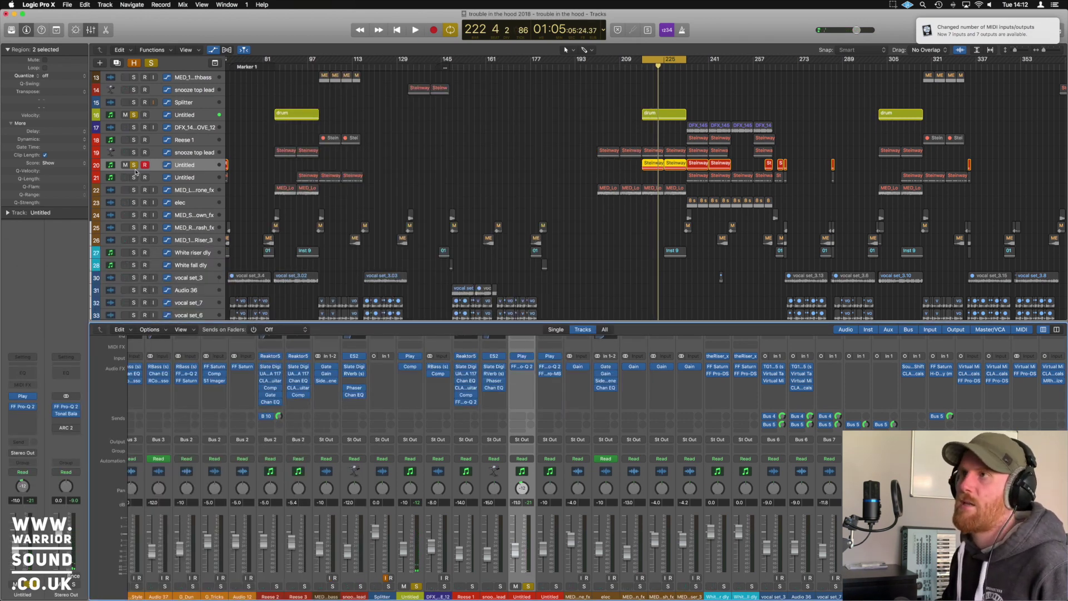
Clear all solos and set the cycle range to bars 225–233 around the White riser dly track's Inst 9 region
alt+click(133, 151)
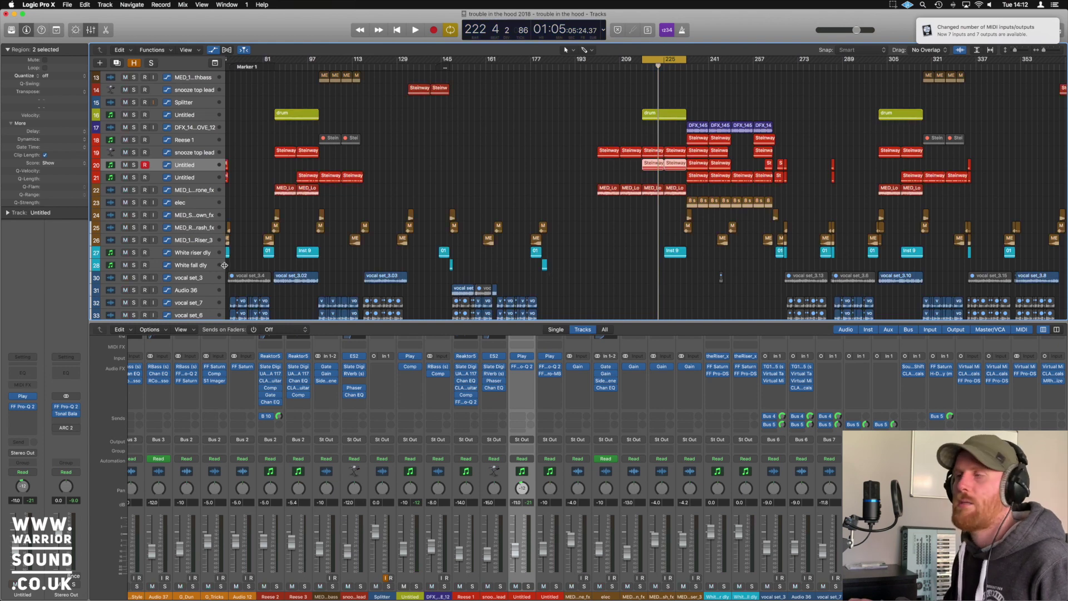
click(192, 257)
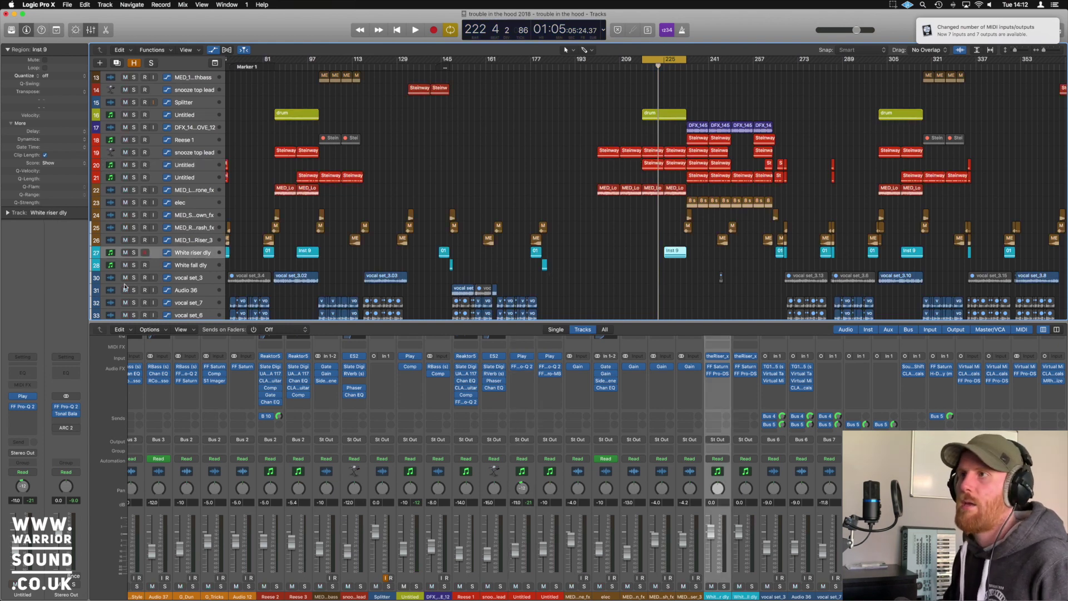
click(135, 253)
scroll(711, 255, up, 10)
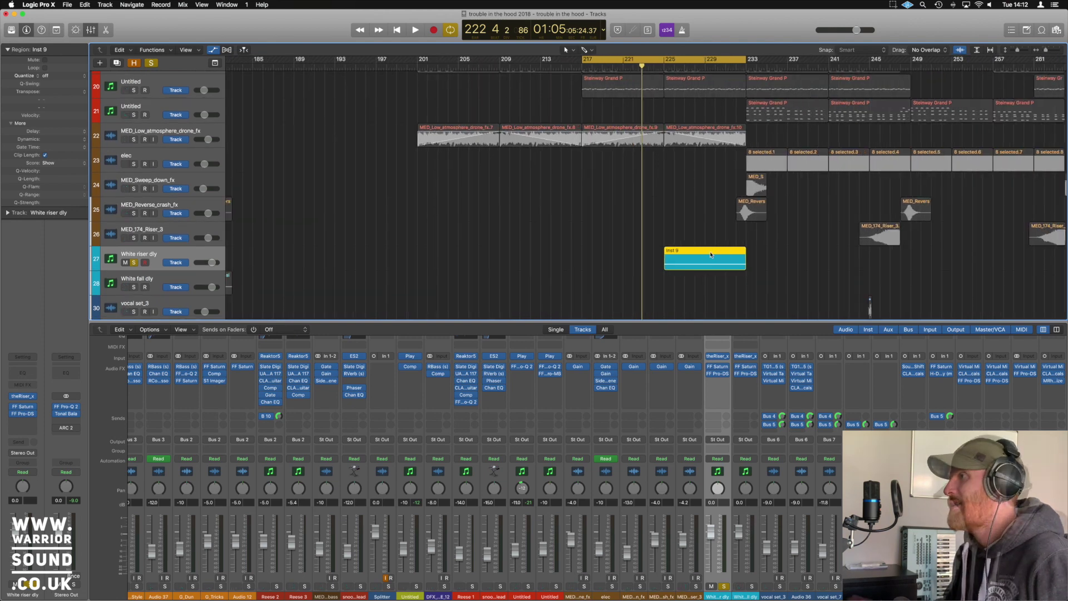
scroll(529, 186, up, 3)
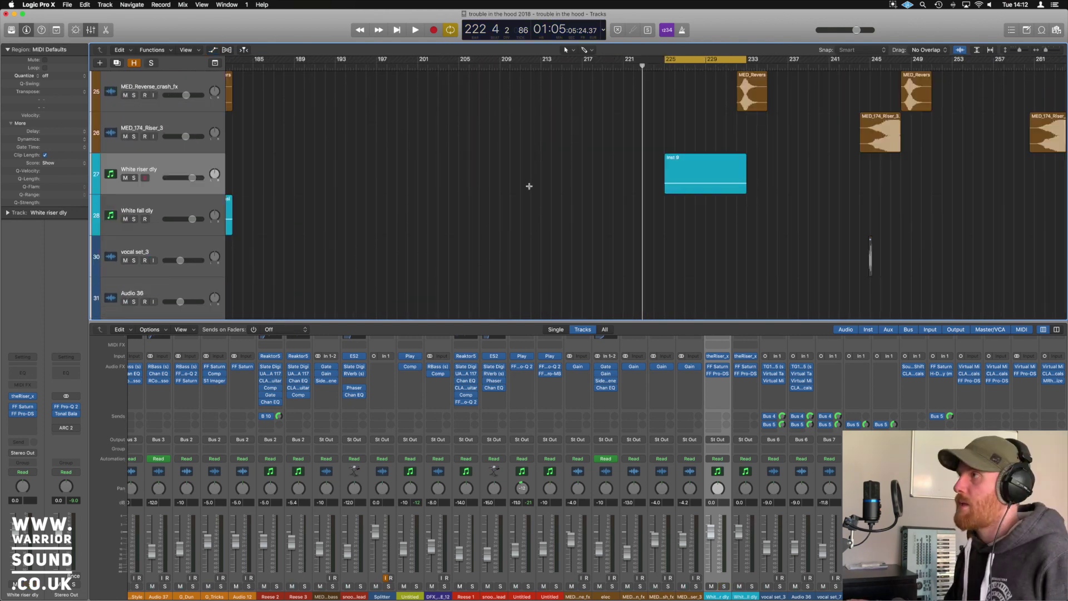
Review theRiser instrument on the White riser dly track and close its window
click(719, 357)
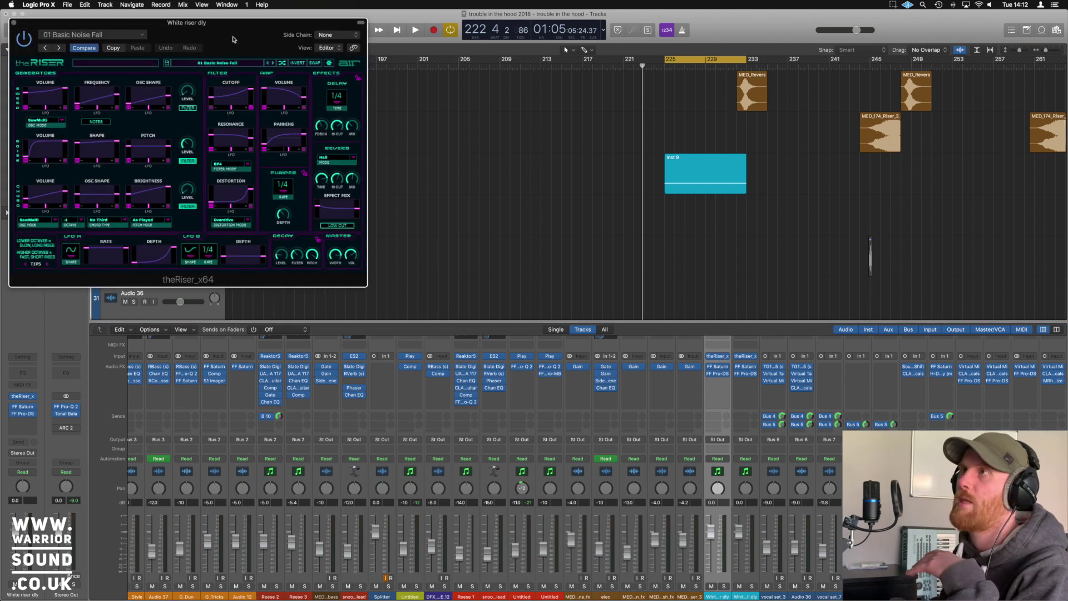
drag(234, 39, 602, 179)
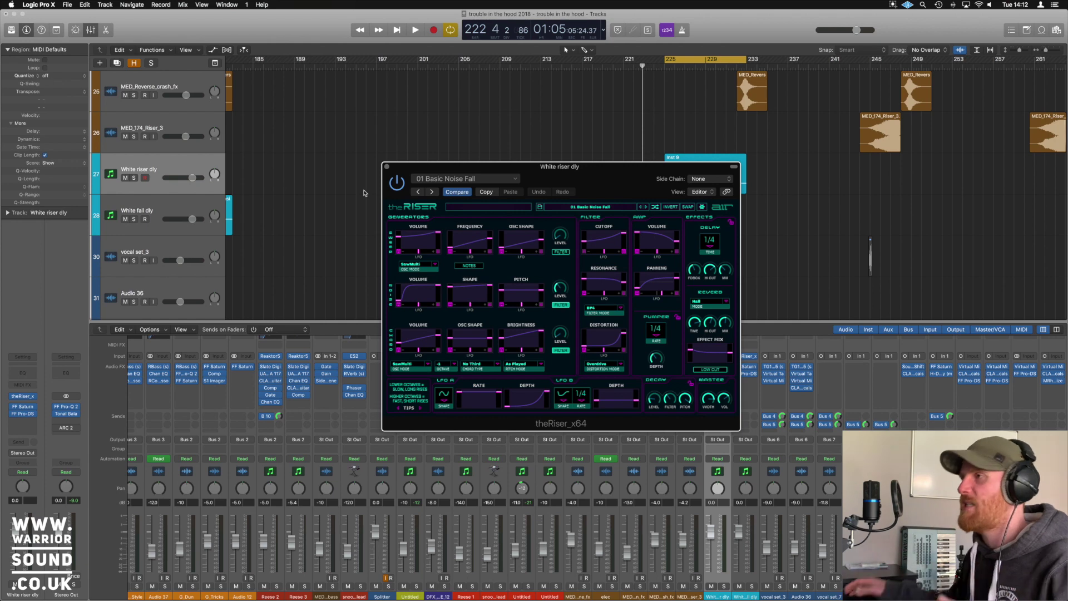
click(386, 167)
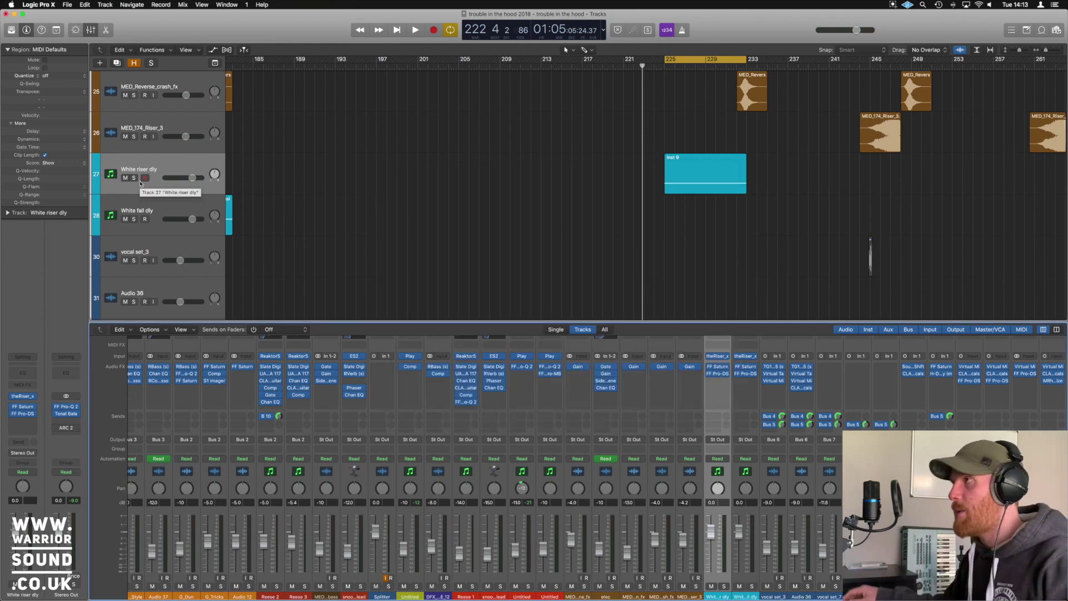
Play the cycle range and toggle solo on White riser dly to compare it with the full mix
key(space)
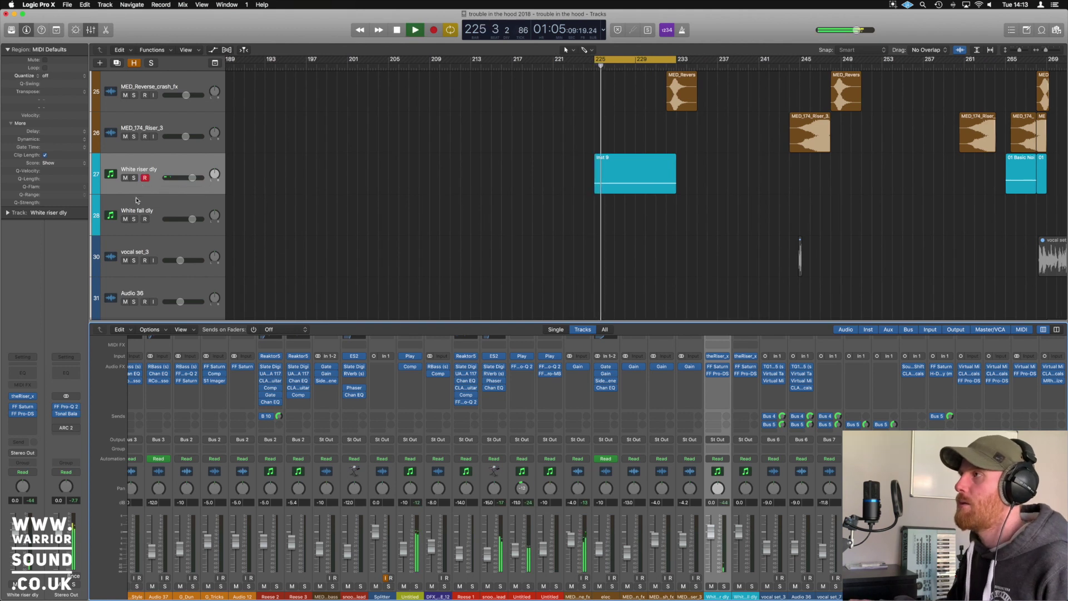
click(134, 178)
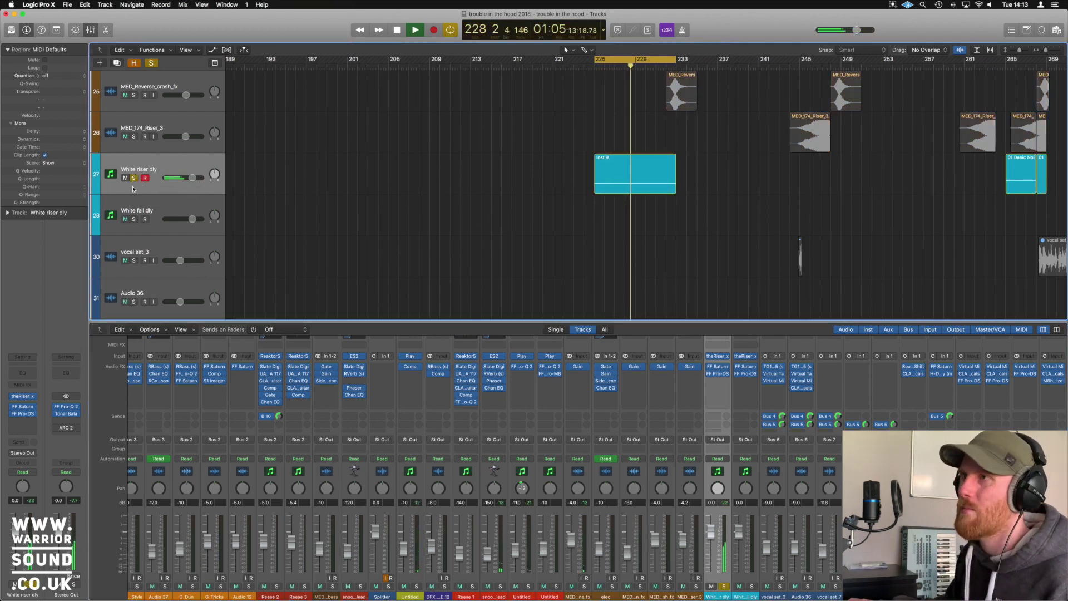
click(134, 178)
click(134, 178)
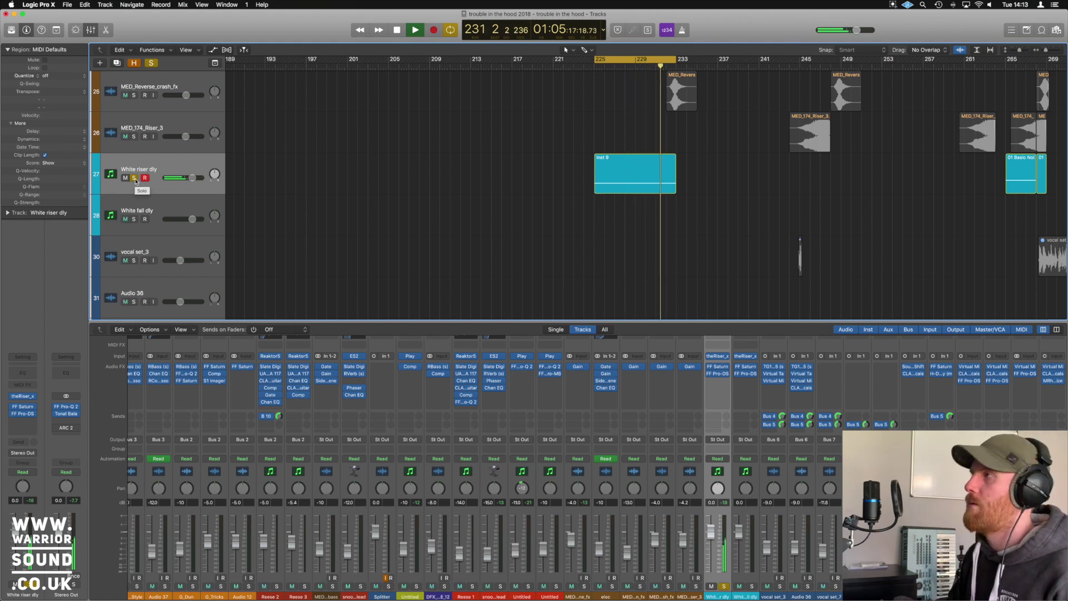
Take the White riser dly track out of solo and stop playback
click(134, 178)
key(space)
scroll(398, 202, up, 5)
scroll(398, 202, down, 10)
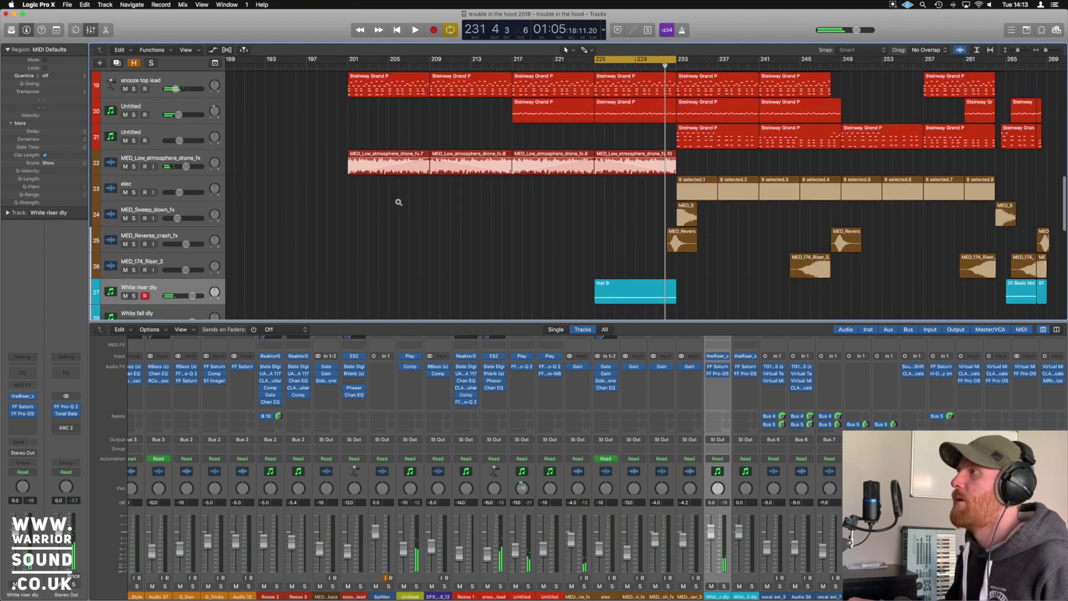
ctrl+alt+click(398, 202)
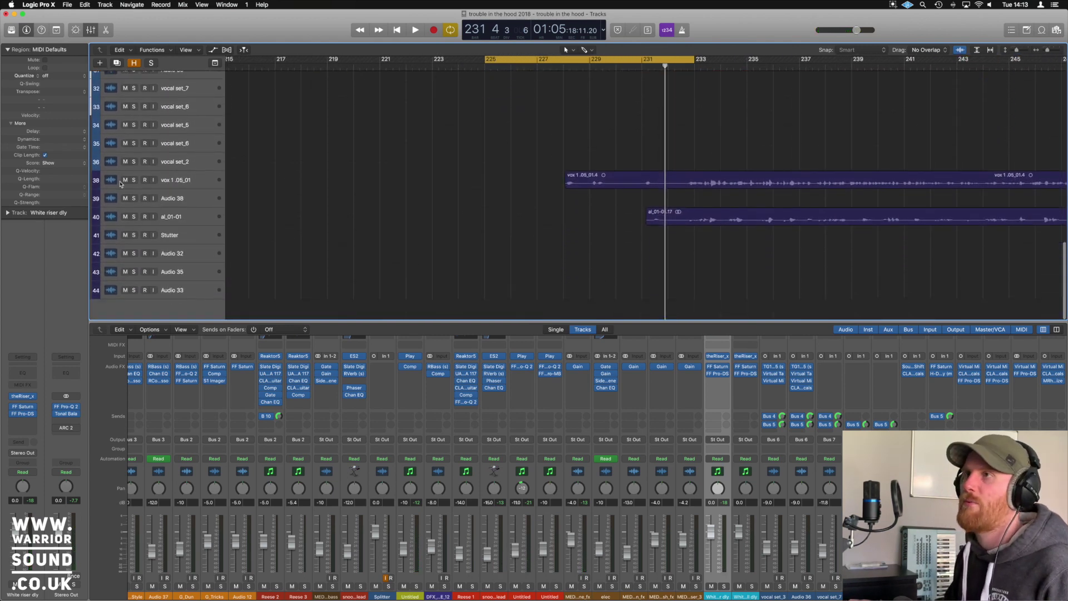
Solo the vox 1 .05_01 track and play it with the cycle range starting at bar 228
click(134, 180)
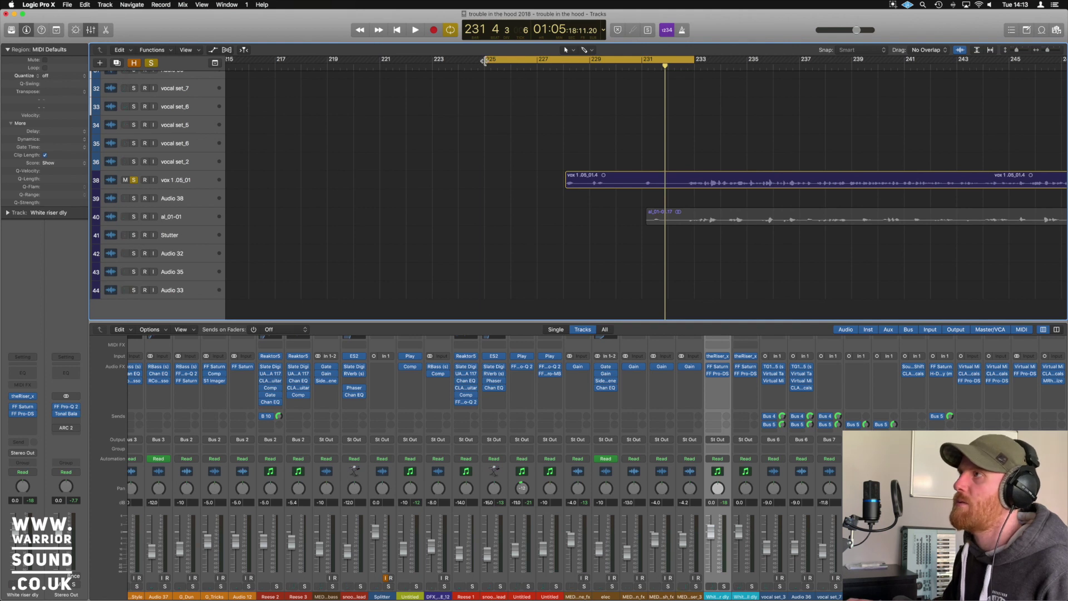
drag(484, 61, 591, 66)
double_click(568, 66)
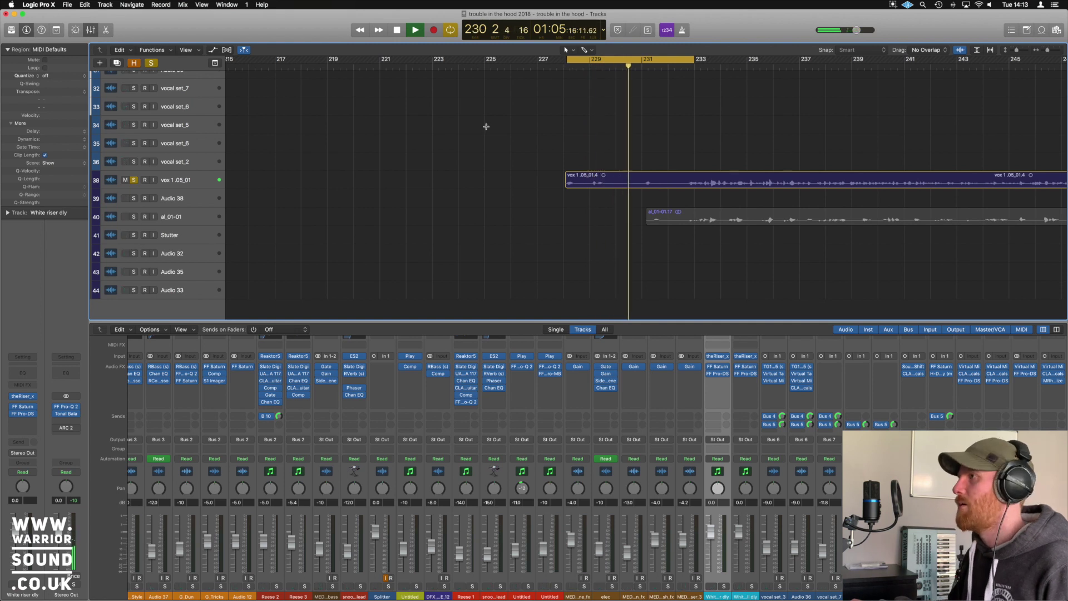
key(space)
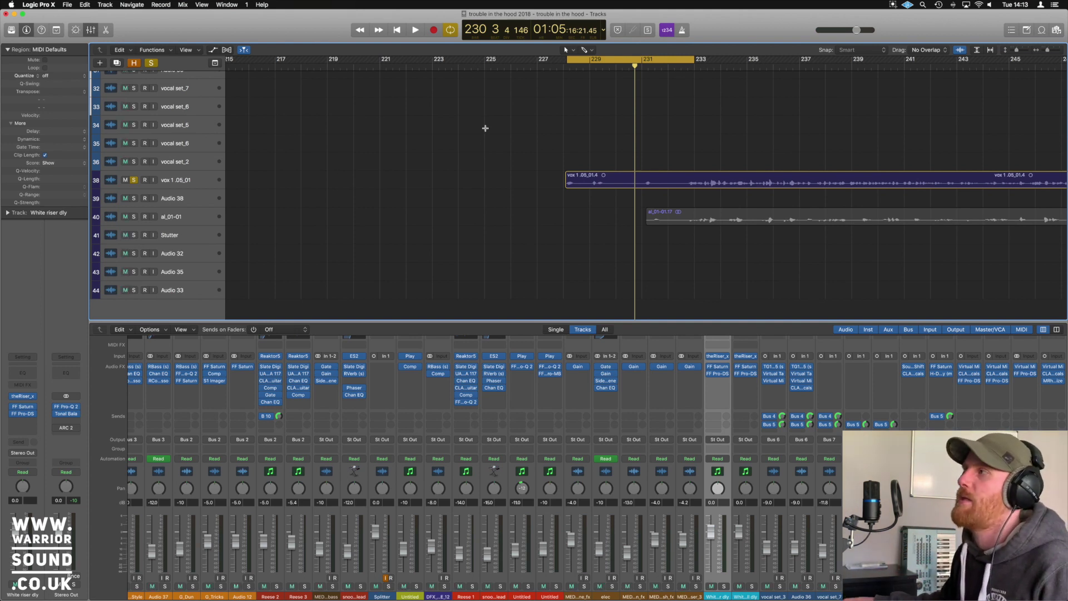
Add al_01-01 to the solo, play both vocal tracks together, and clear both solos
click(133, 217)
key(space)
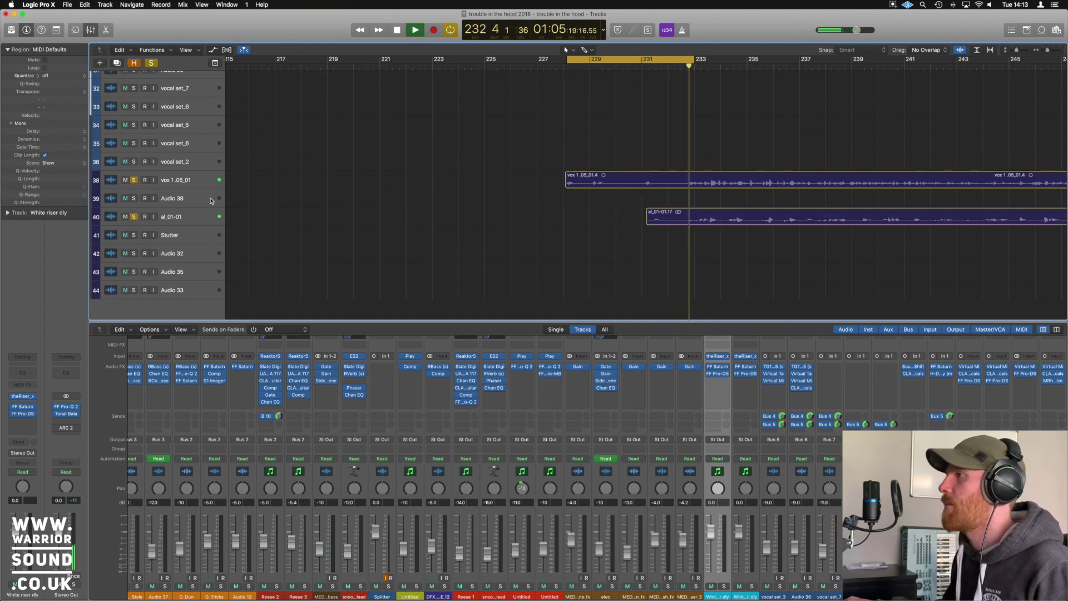
key(space)
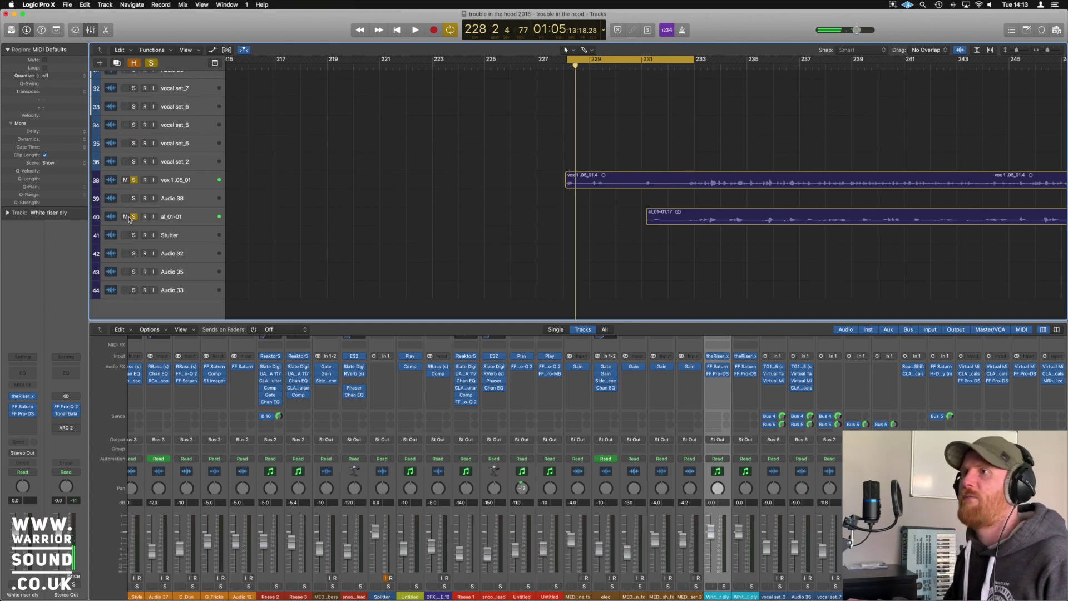
click(134, 217)
click(127, 216)
click(133, 217)
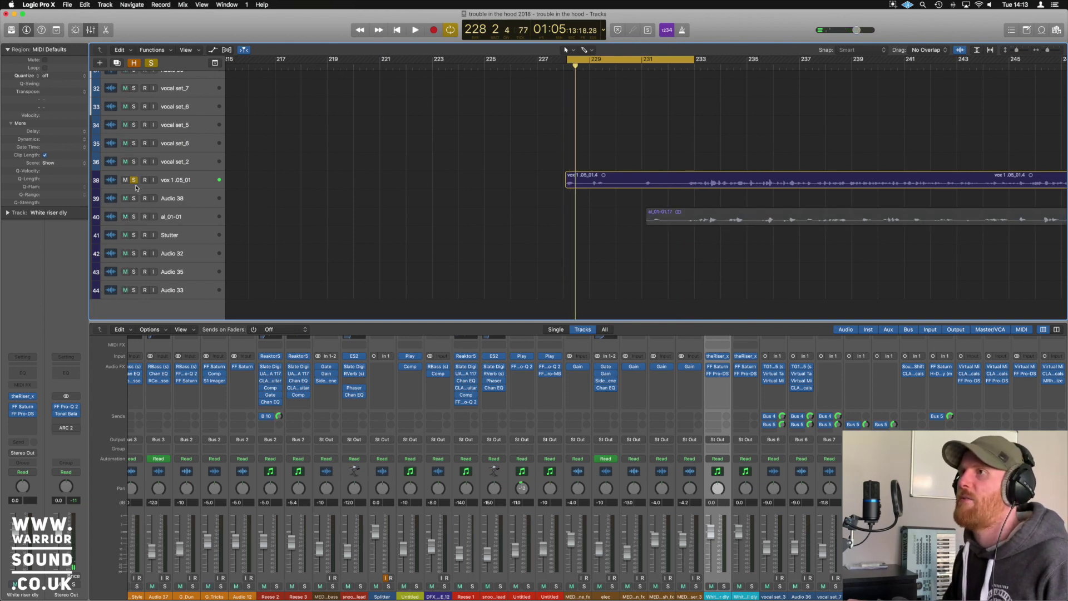
click(133, 180)
Set the cycle range to bars 232–233 at the MED_Reverse_crash_fx region and play that track soloed
scroll(595, 154, up, 8)
scroll(596, 159, up, 3)
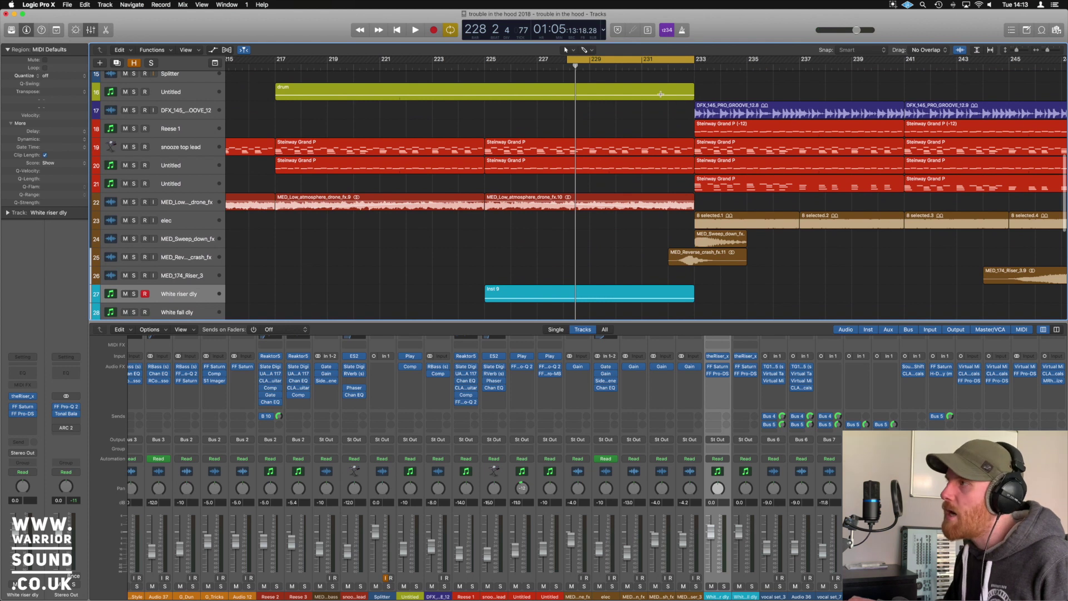
click(682, 255)
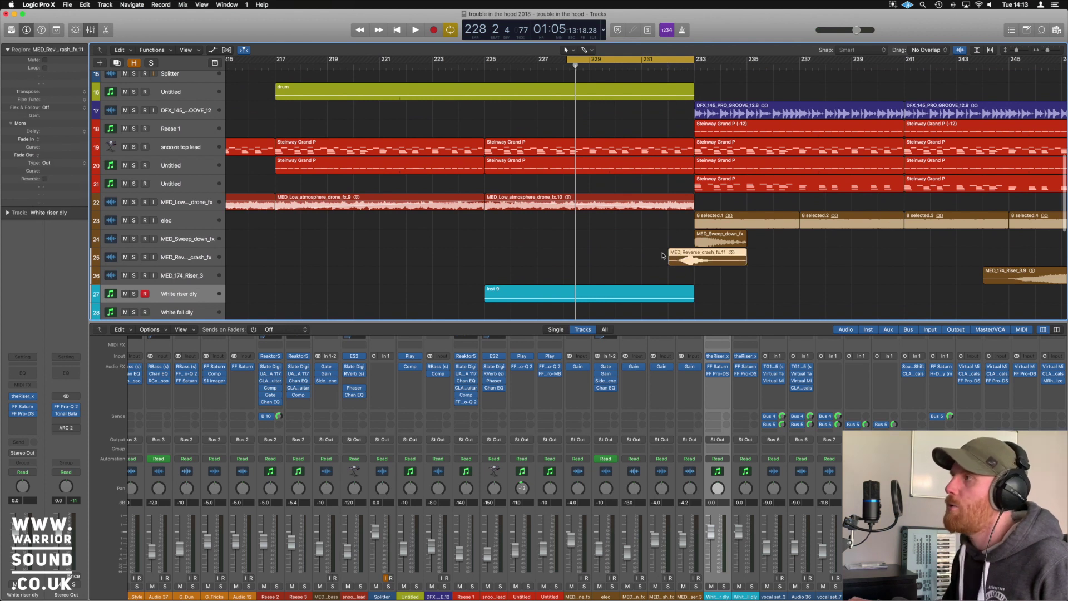
key(super+u)
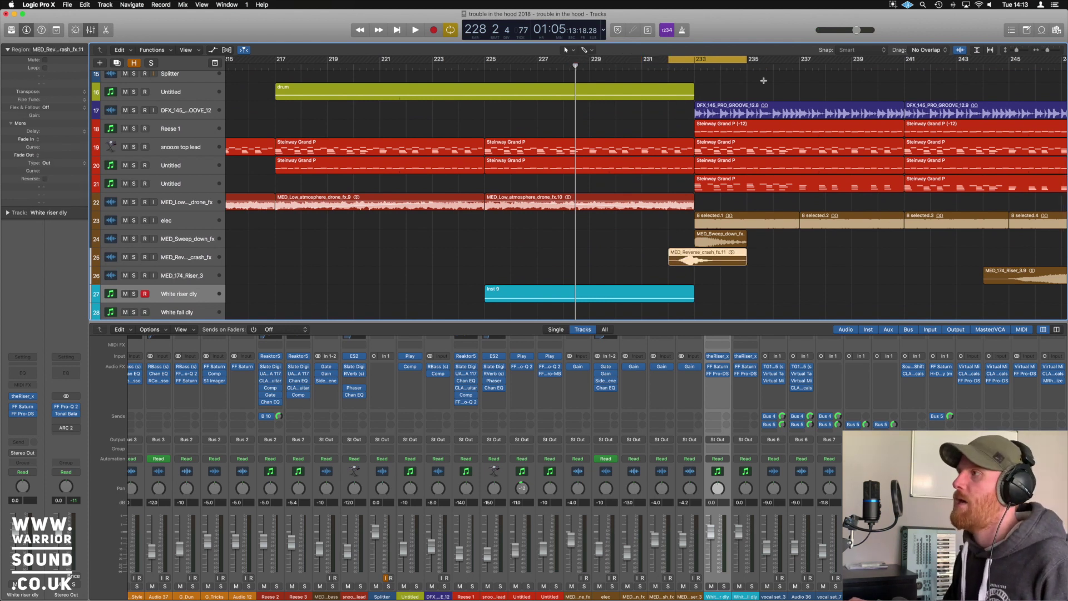
drag(745, 59, 695, 59)
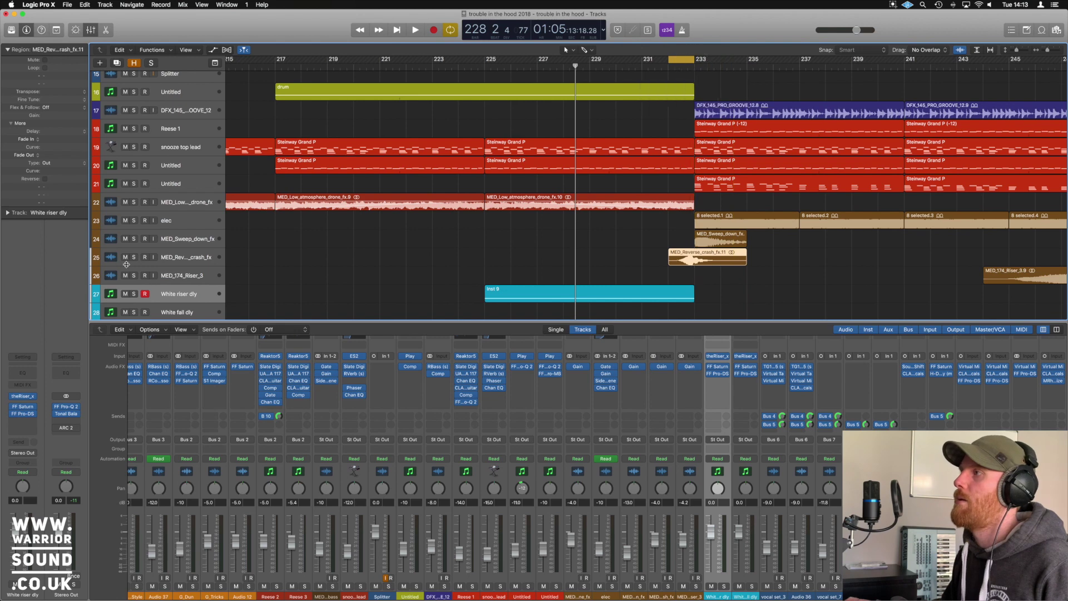
click(134, 258)
key(space)
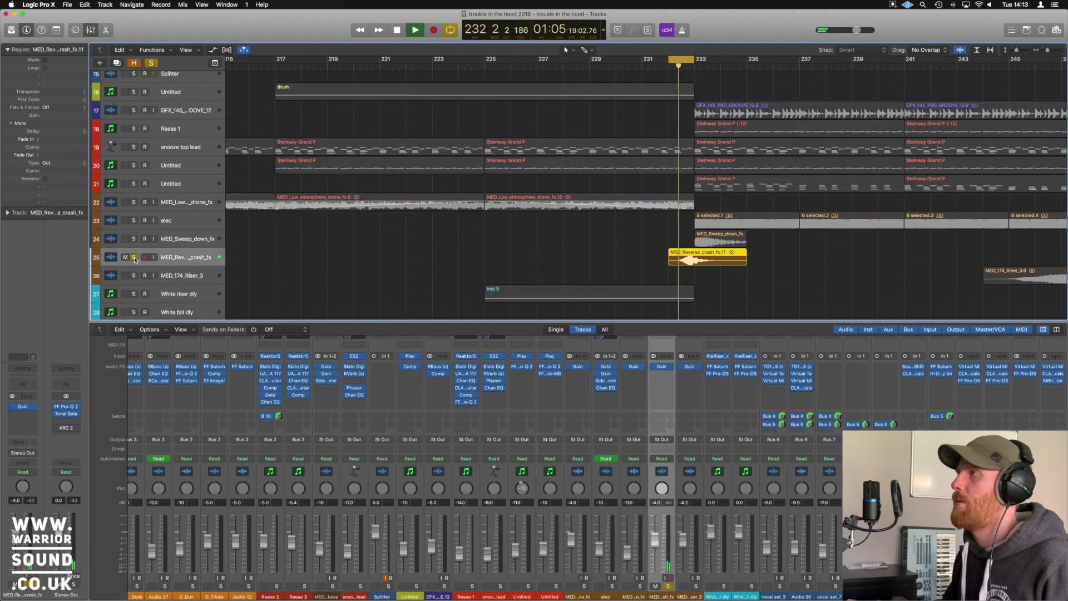
key(space)
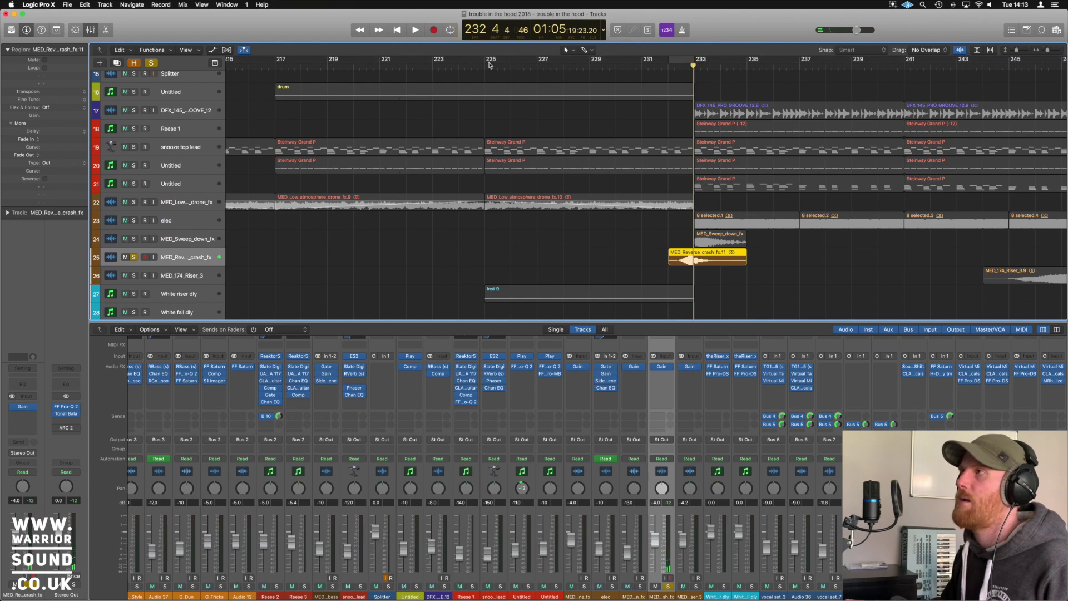
Set the cycle range to bars 225–233, unsolo the reverse crash track and play the full mix
drag(487, 60, 694, 79)
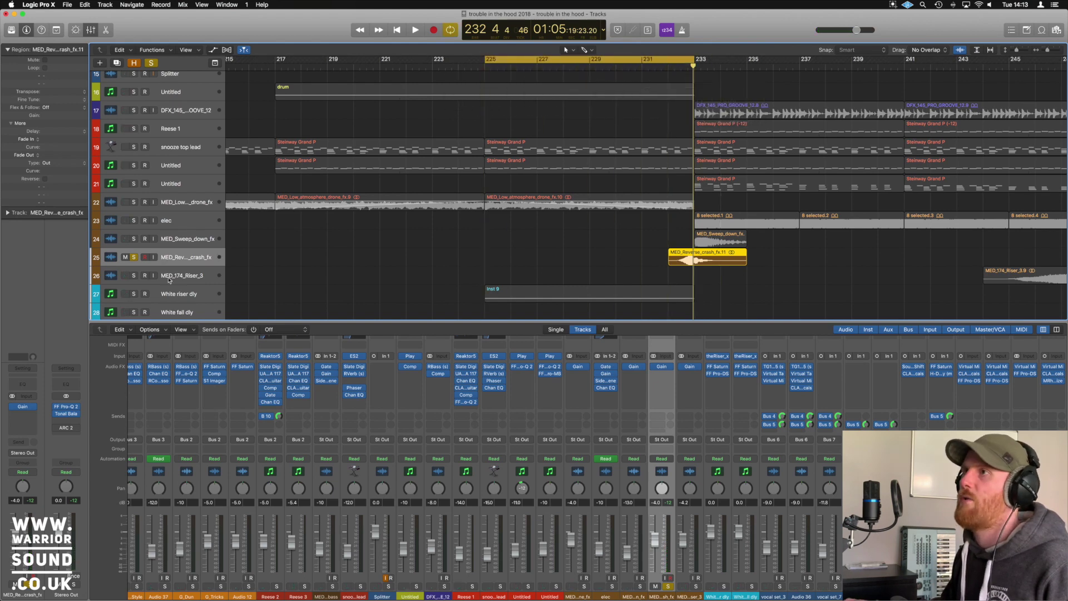
click(135, 259)
key(space)
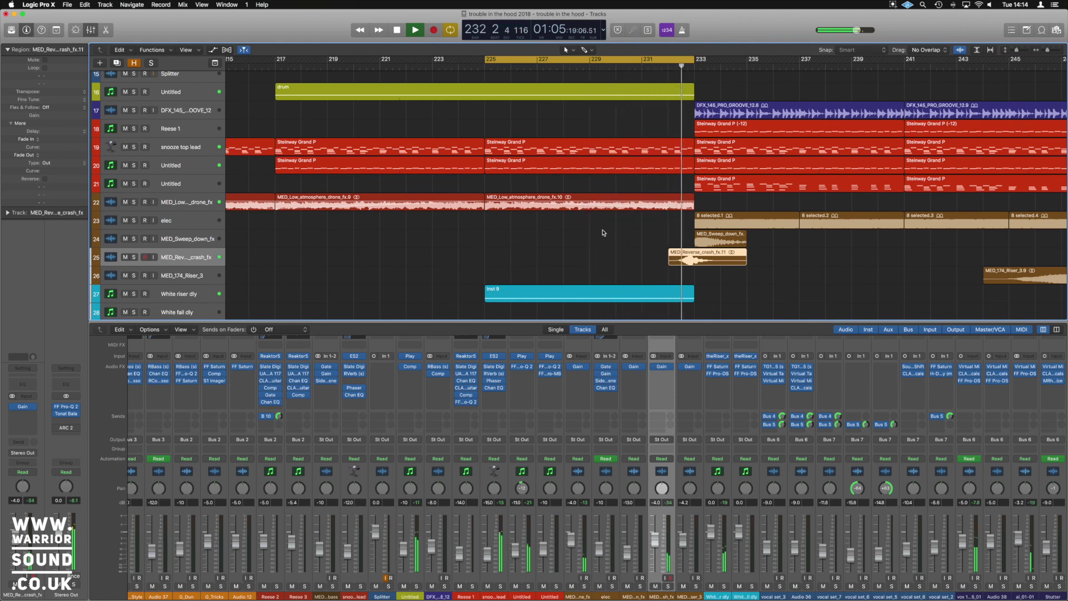
key(space)
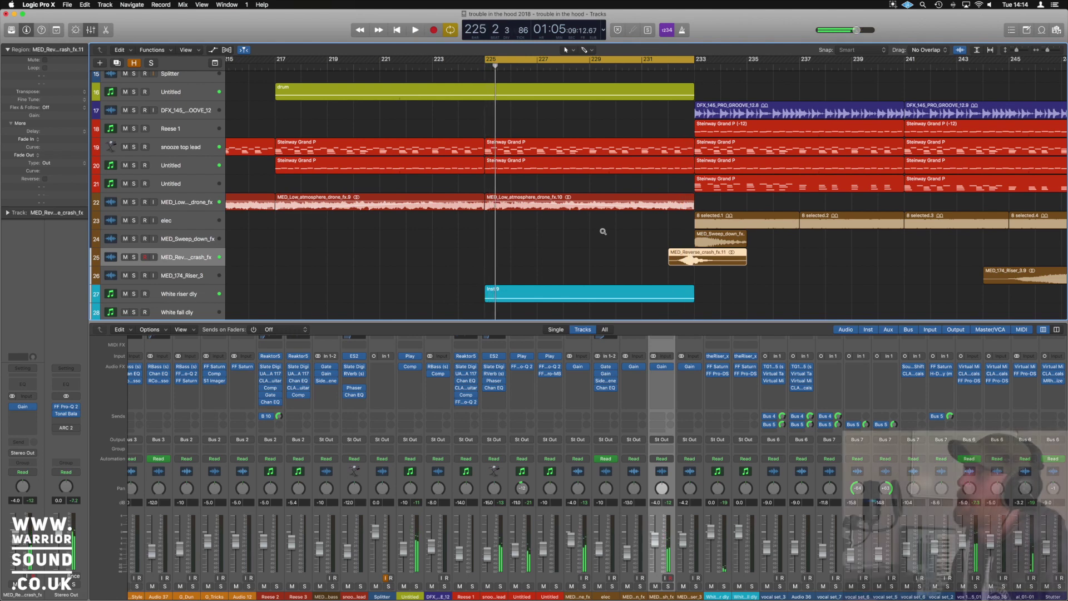
Set the cycle range to bars 233–269 and play the full mix while viewing the section's layers
ctrl+alt+click(603, 231)
ctrl+alt+click(603, 232)
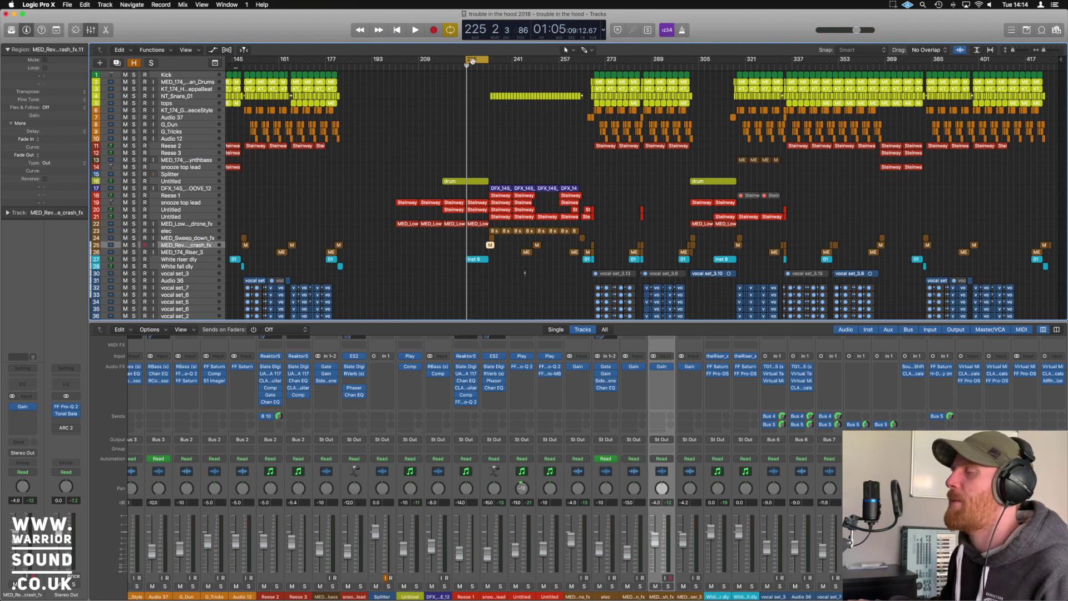
drag(472, 62, 595, 61)
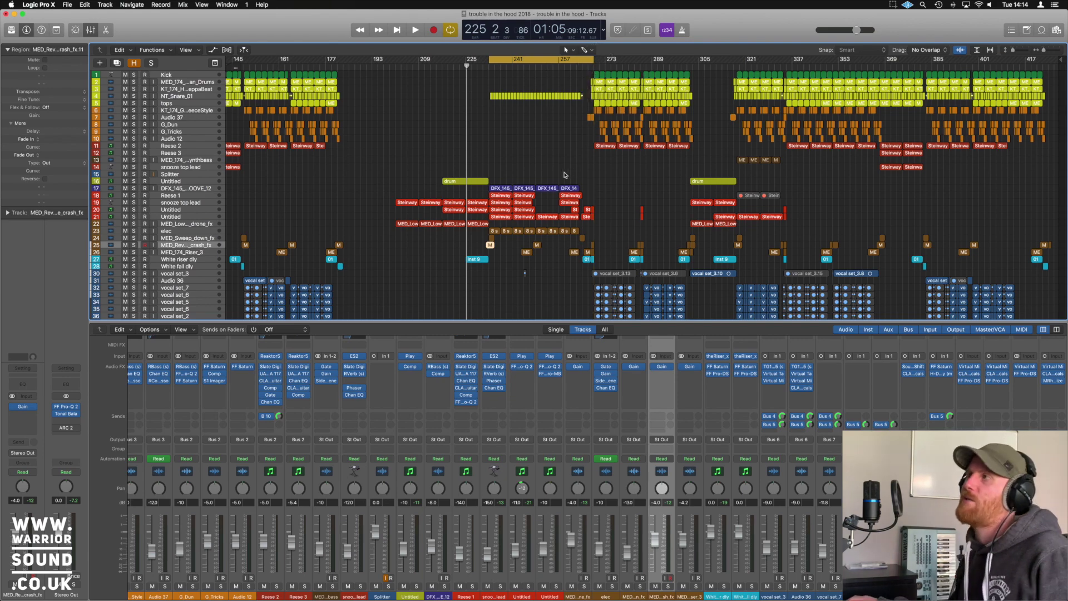
key(space)
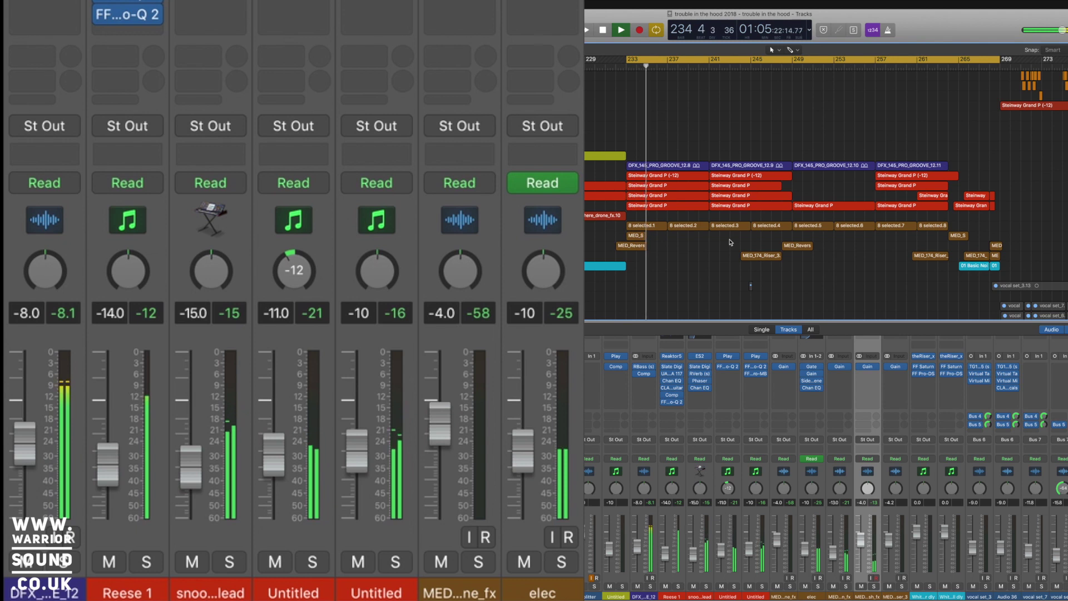
scroll(751, 167, up, 3)
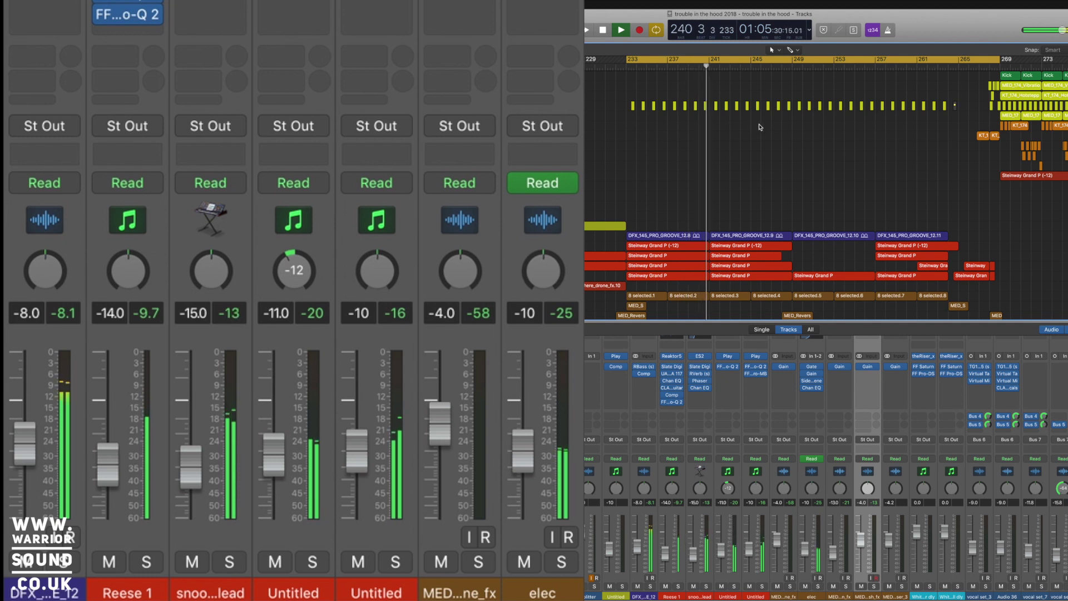
scroll(760, 127, down, 3)
scroll(759, 126, down, 3)
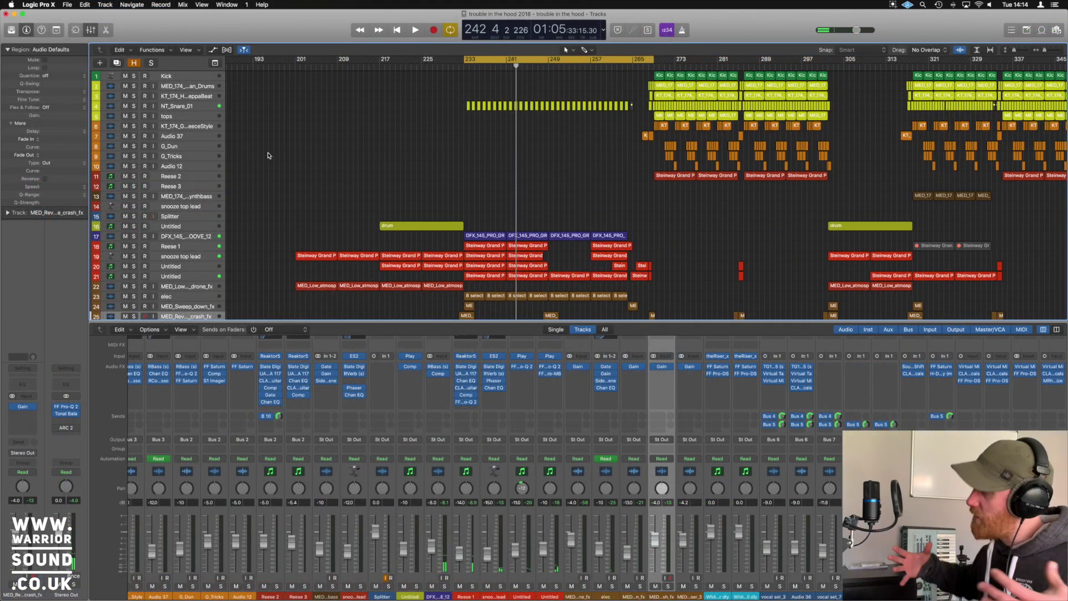
Solo the NT_Snare_01 track and play it from the start of the cycle range
click(200, 107)
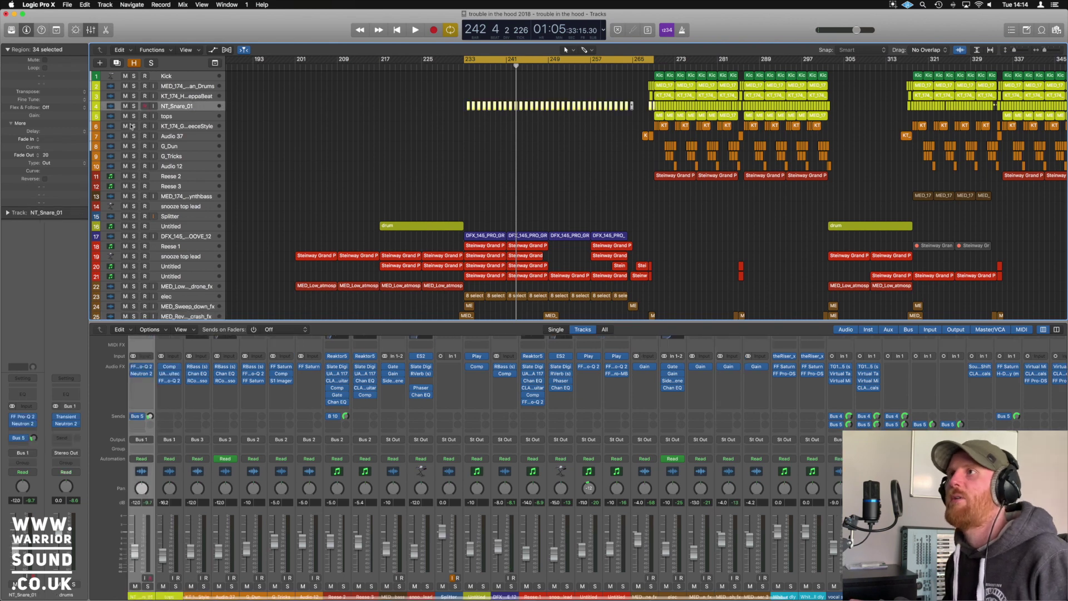
click(134, 106)
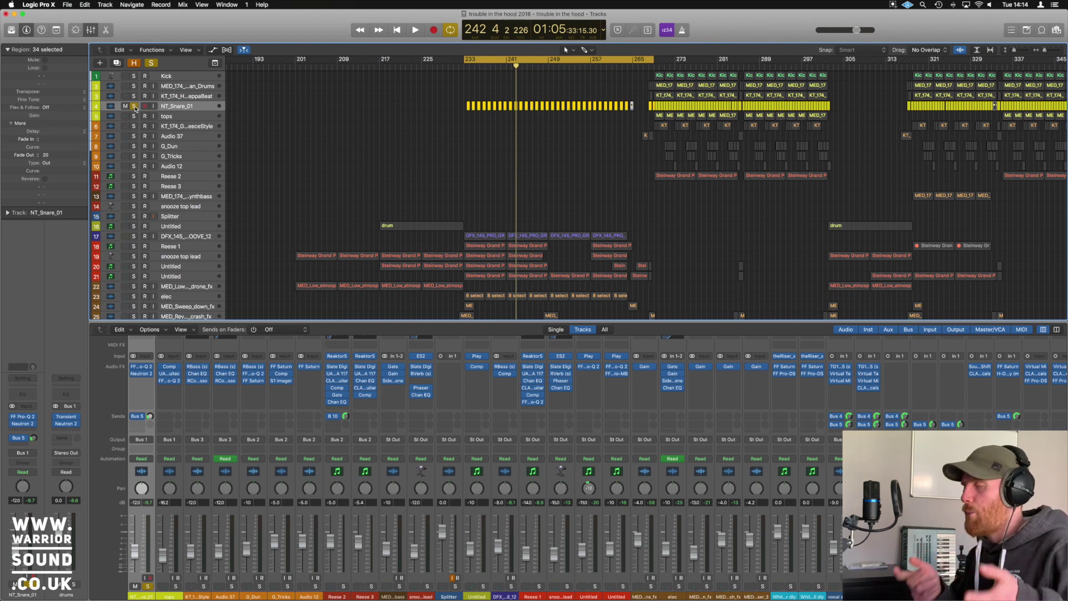
key(space)
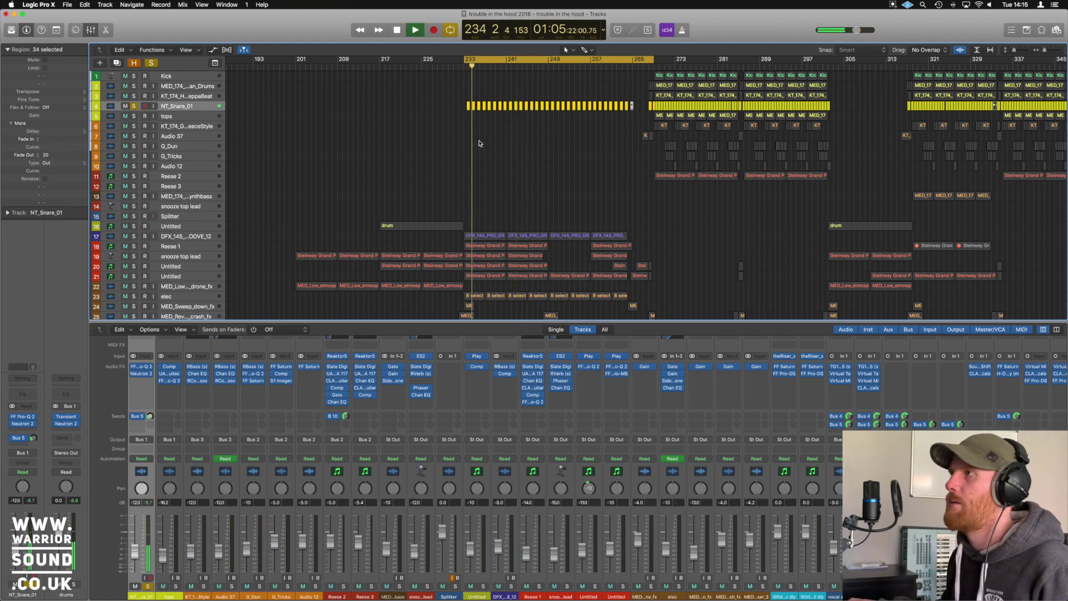
key(space)
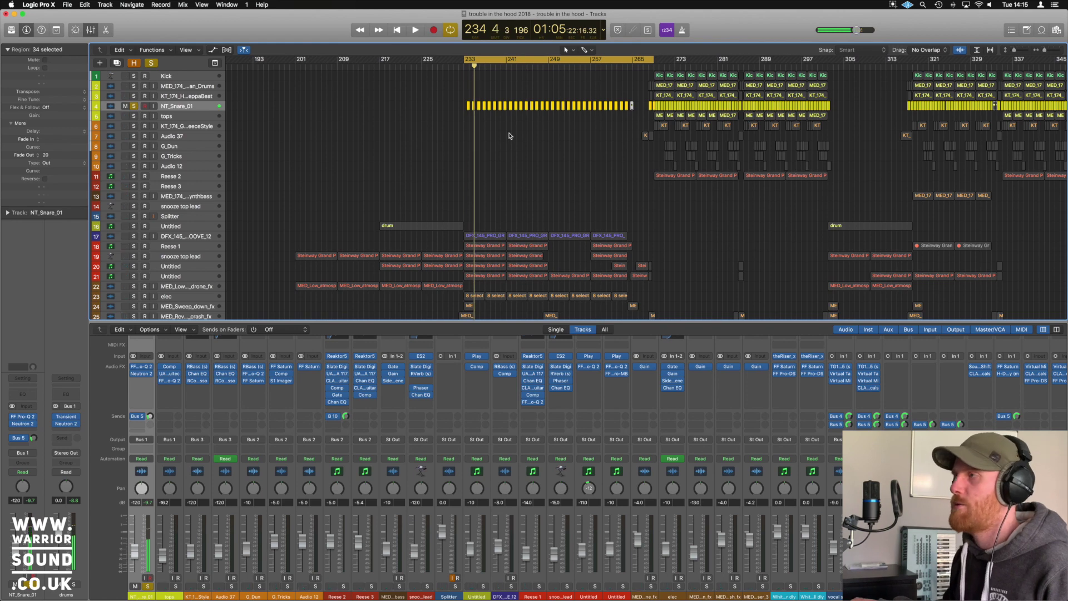
Solo the DFX_145_PRO_GROOVE_12 track in place of NT_Snare_01 and play its groove loop
click(200, 239)
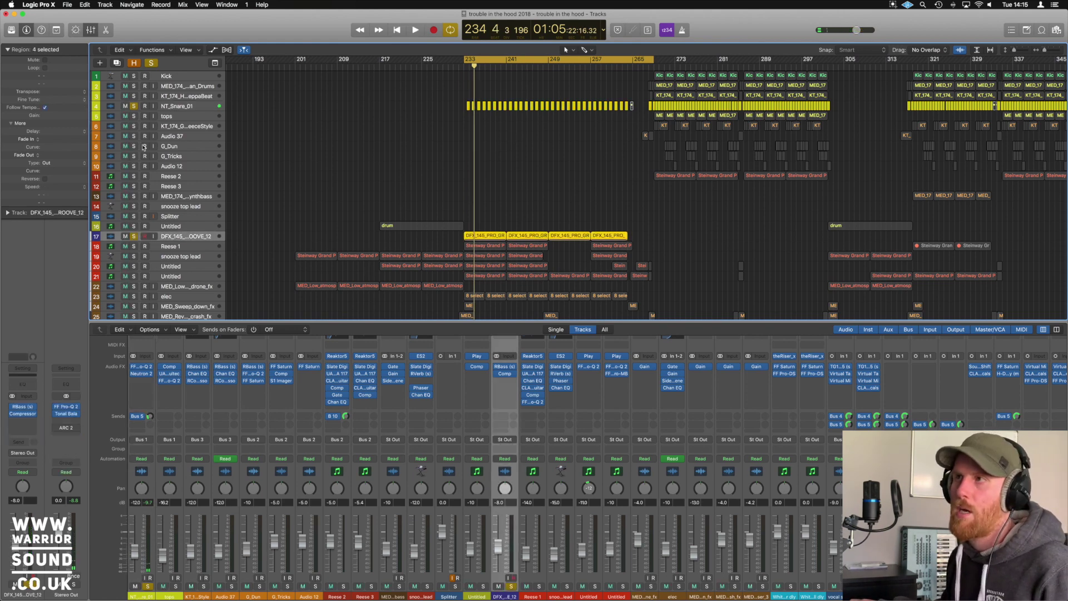
click(134, 107)
key(super+Right)
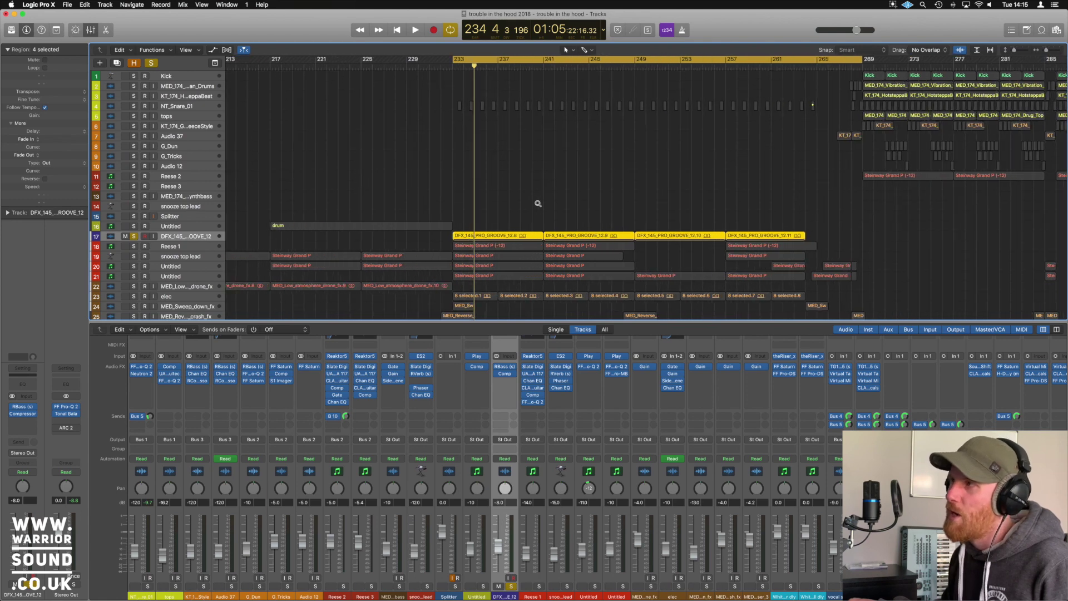
ctrl+alt+click(569, 214)
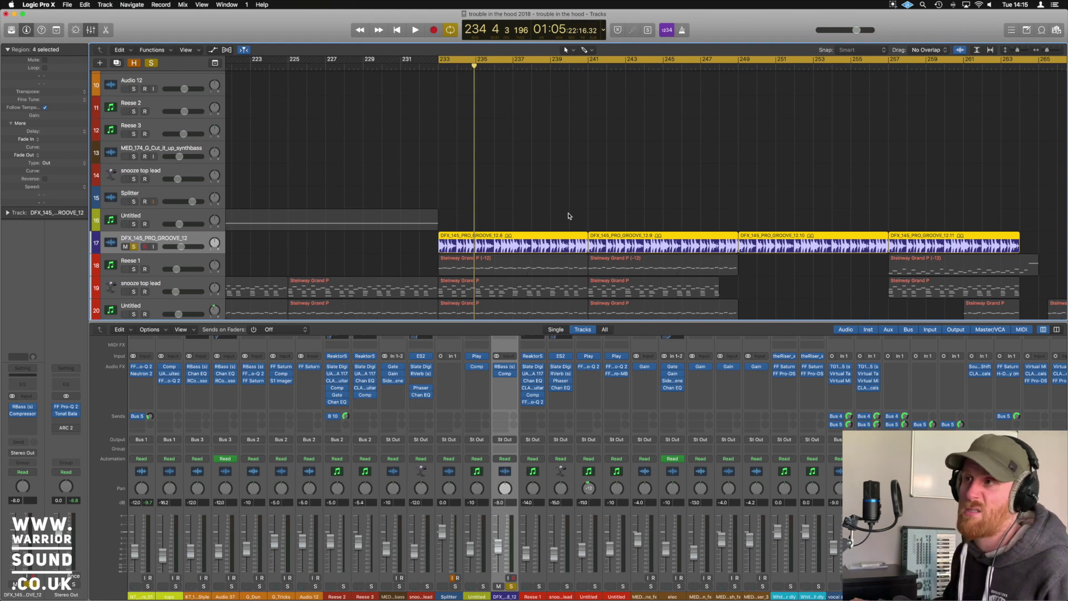
key(space)
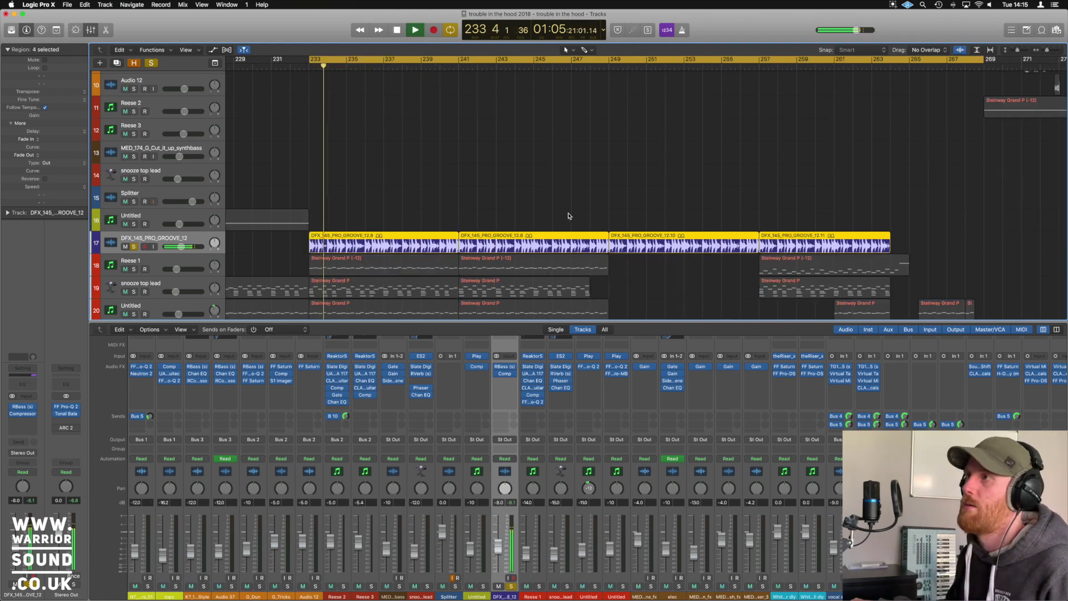
key(space)
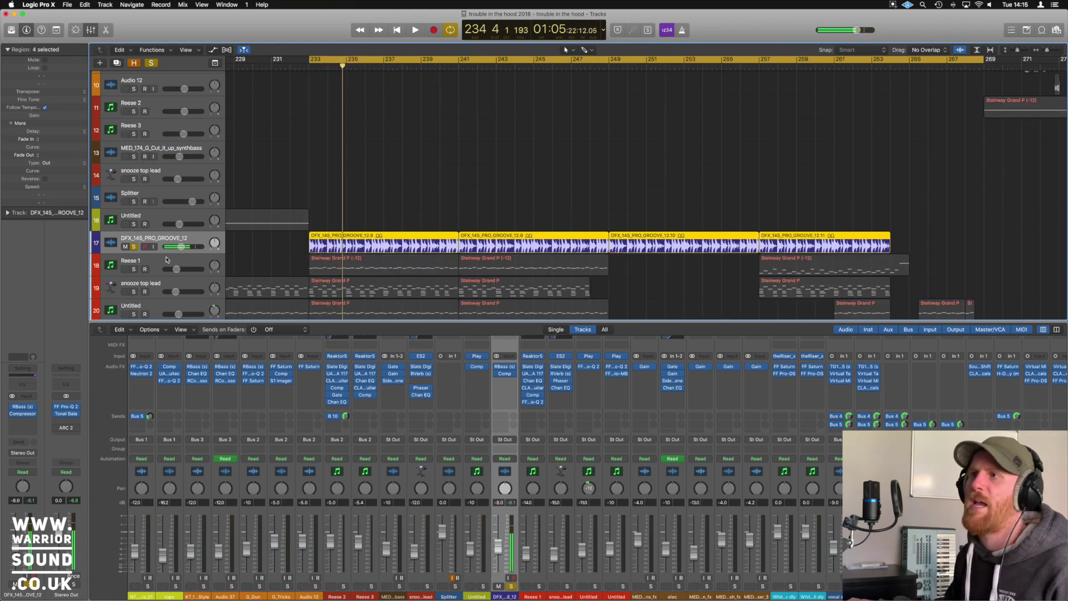
Switch the solo from DFX_145_PRO_GROOVE_12 to the Reese 1 bass track and play it
click(134, 247)
scroll(421, 215, down, 3)
key(super+Left)
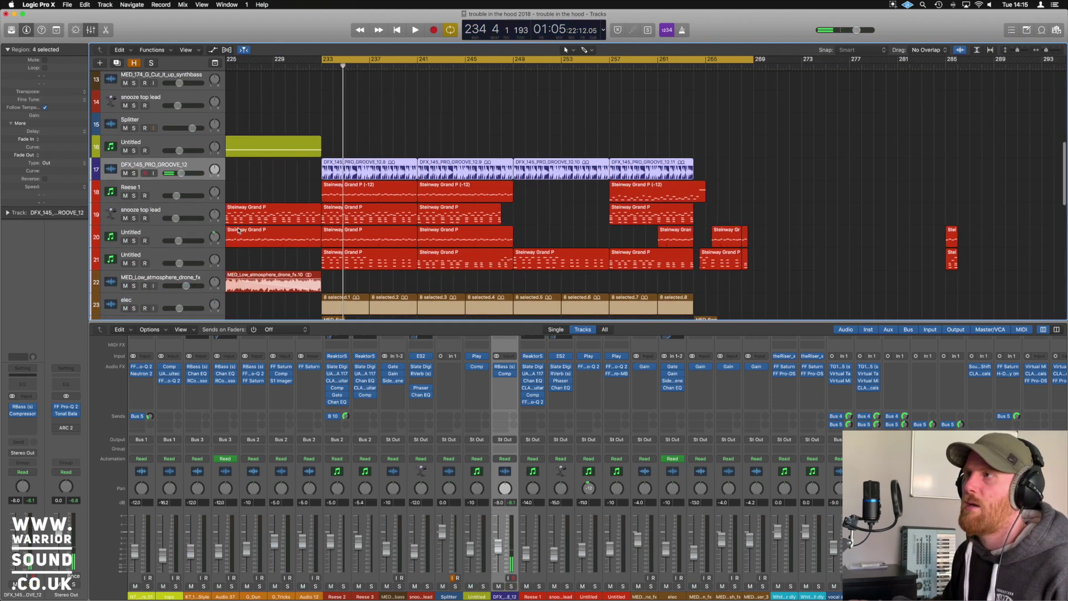
click(134, 196)
click(184, 189)
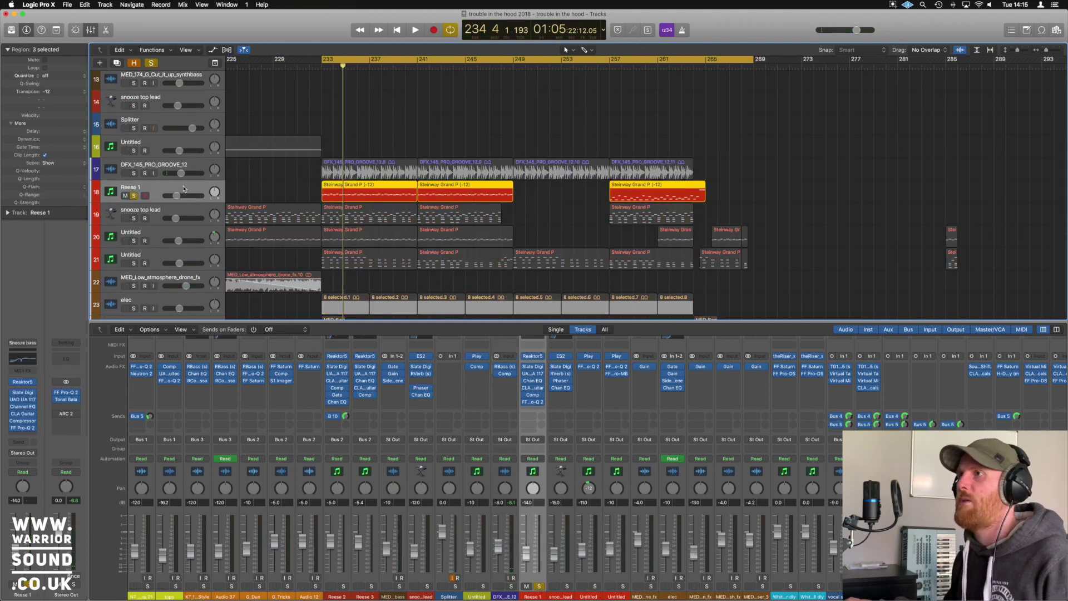
key(space)
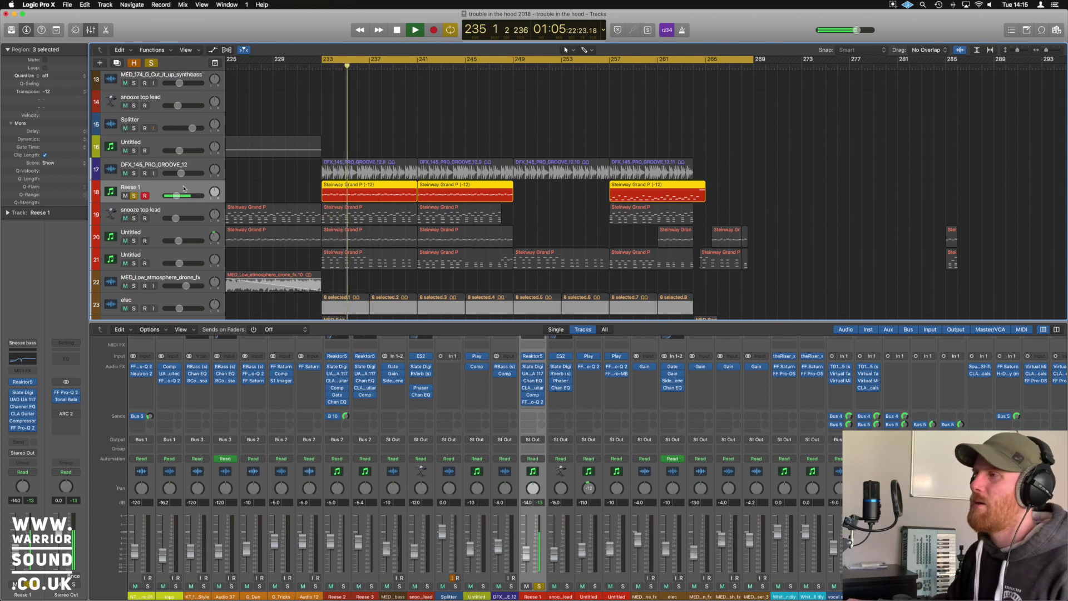
key(space)
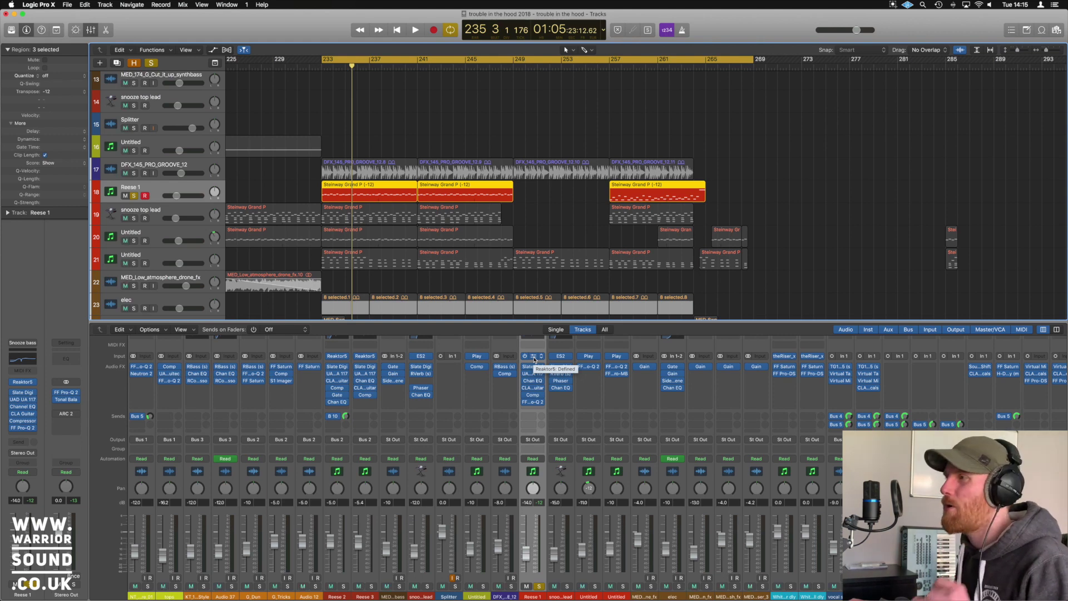
Open the Reaktor5 instrument on Reese 1 and place its window clear of the track's channel strip
click(534, 359)
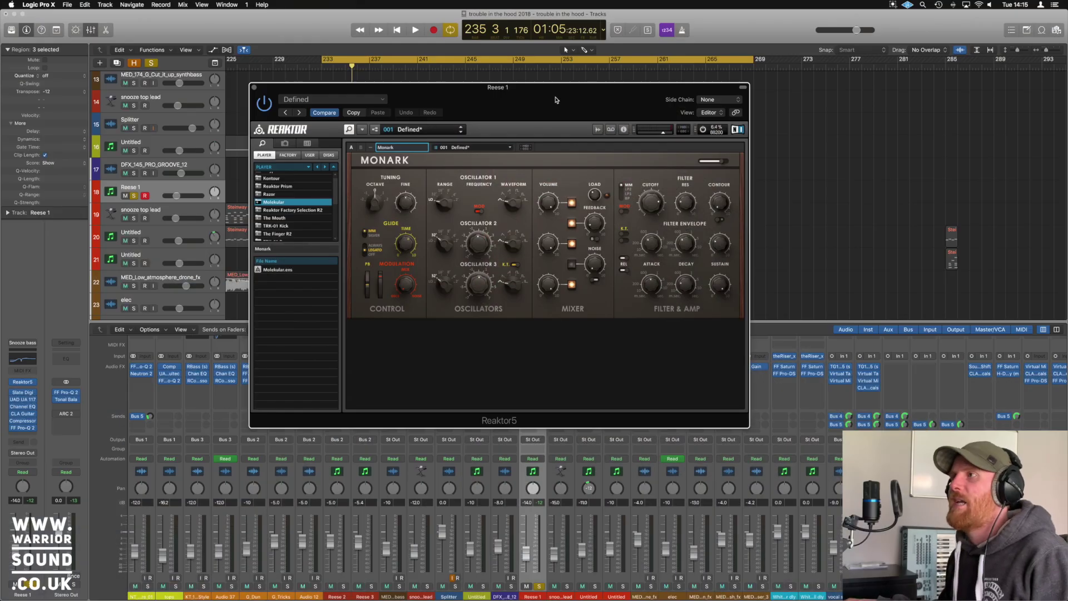
drag(555, 100, 631, 133)
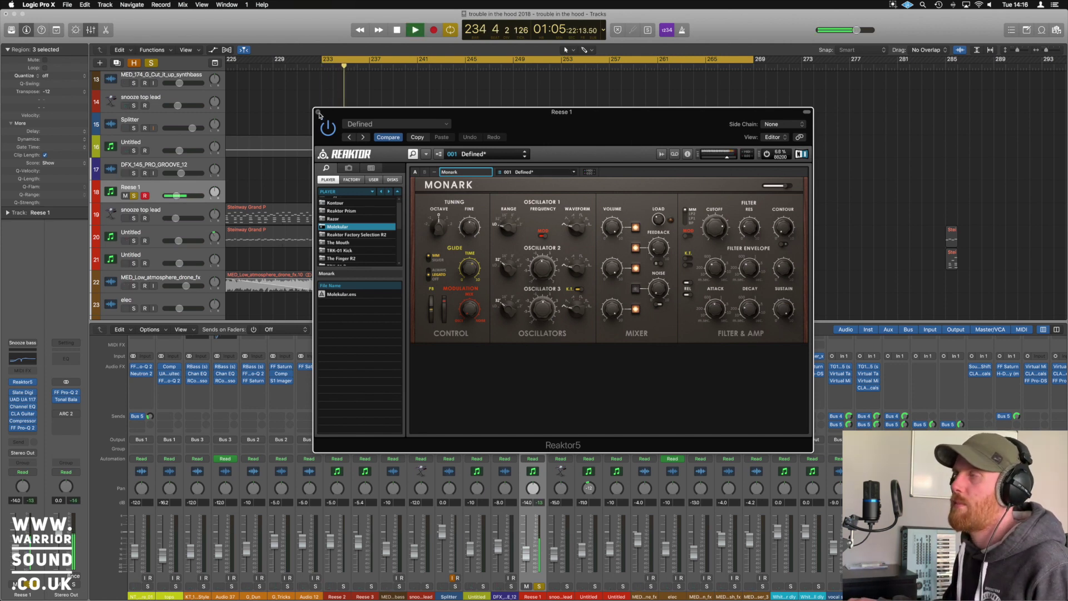
drag(628, 122, 324, 117)
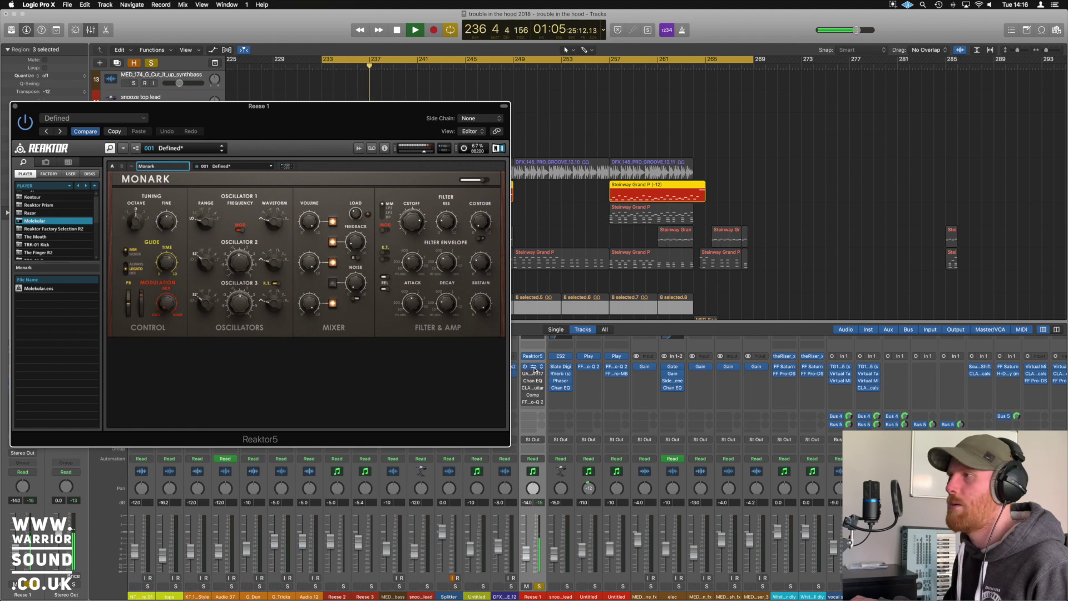
Inspect the Slate Digital Virtual Channel plug-in on Reese 1 and close it
click(534, 371)
drag(72, 34, 557, 99)
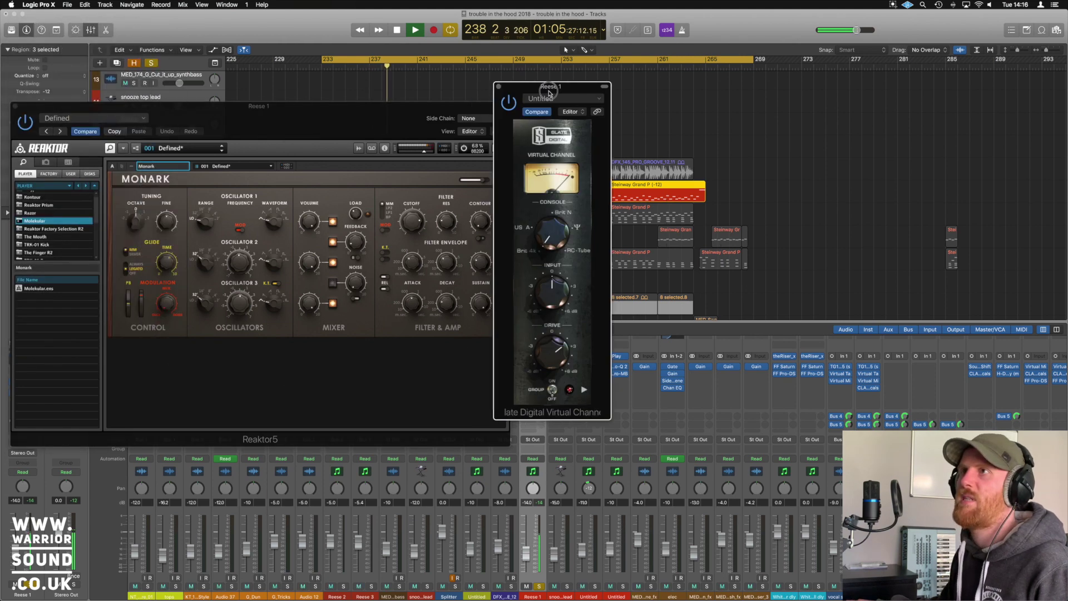
click(499, 87)
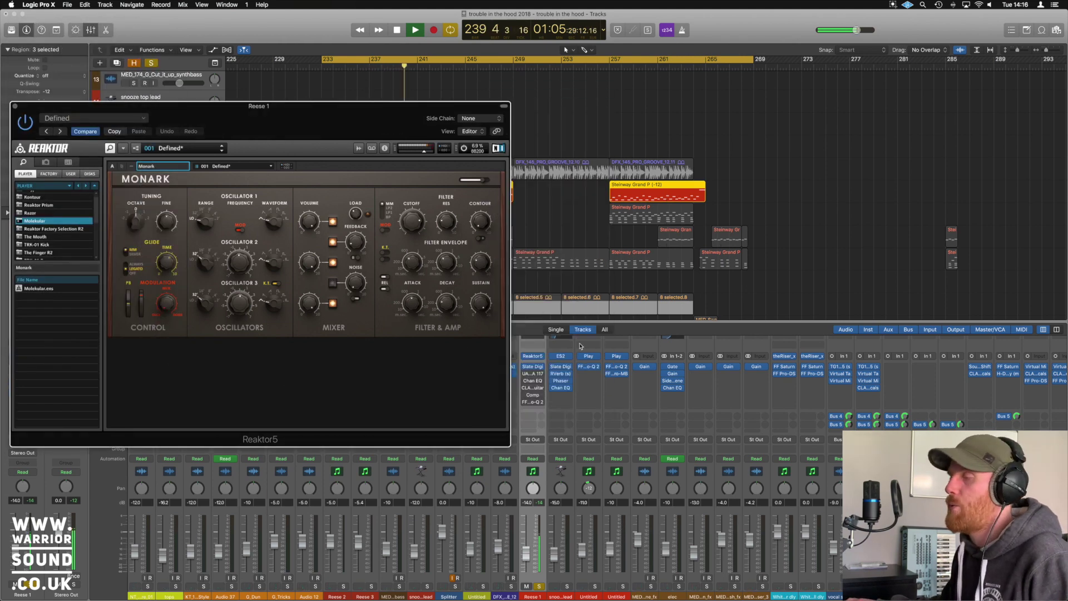
Open the UAD UA 1176LN Legacy on Reese 1, set its window beside Reaktor, and play the bass
click(534, 374)
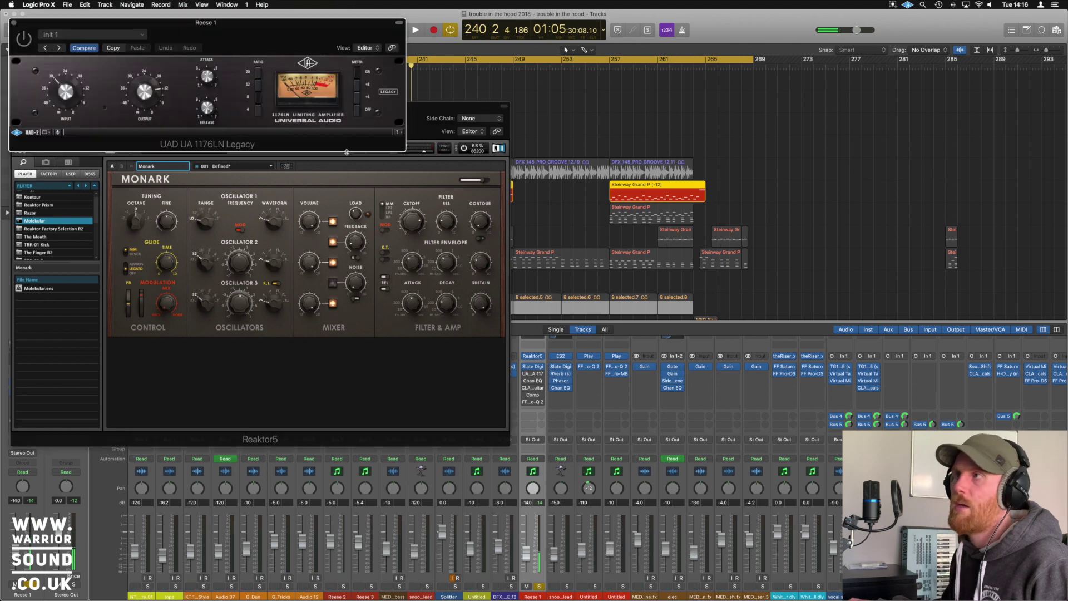
drag(265, 44, 819, 122)
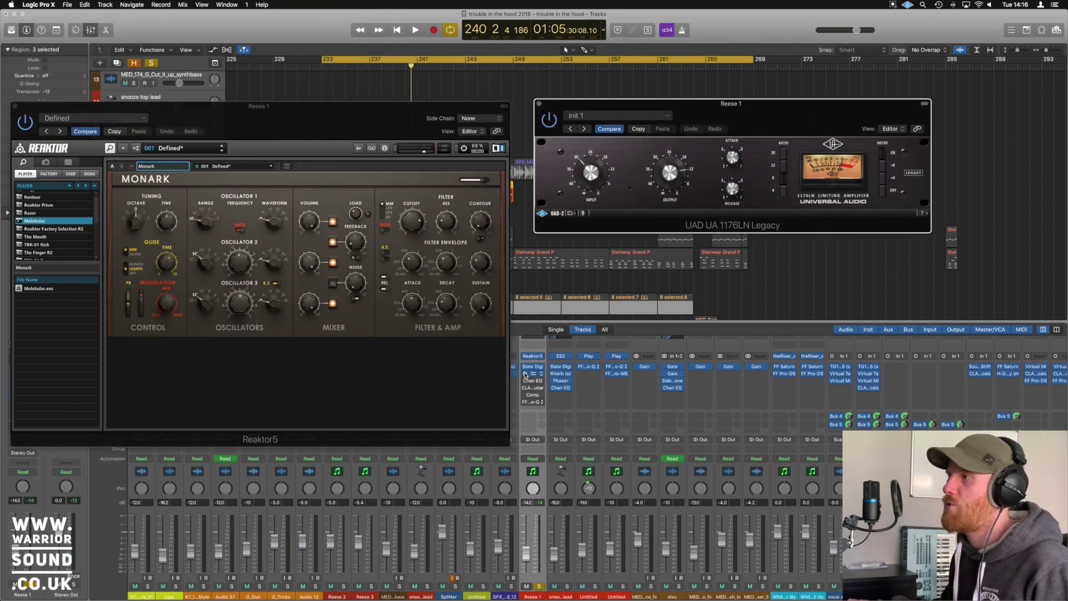
key(space)
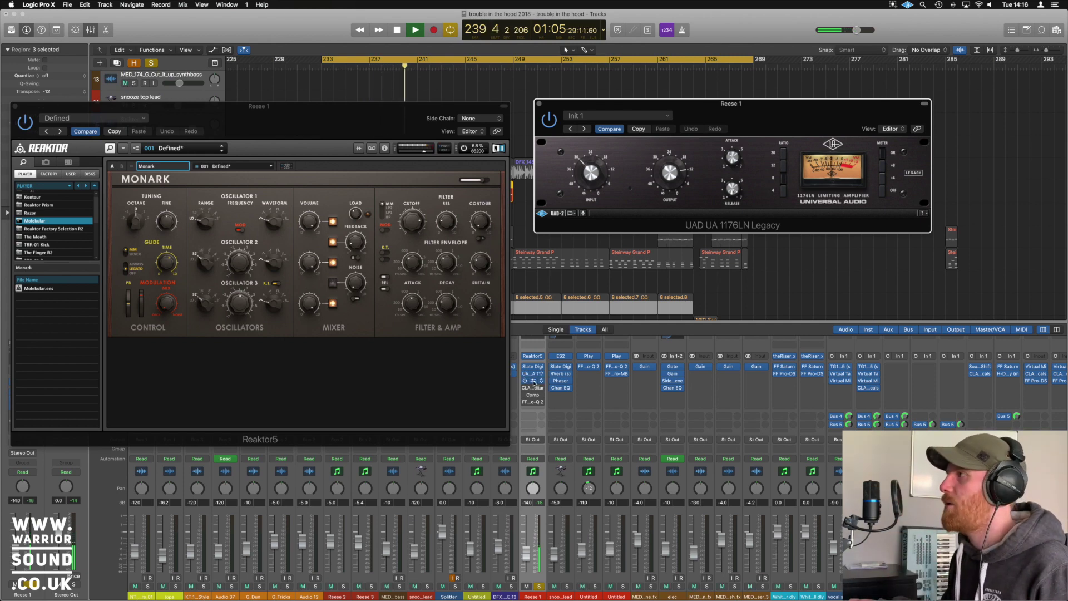
Inspect the Channel EQ curve on Reese 1 during playback and close the EQ
click(533, 381)
drag(331, 5, 655, 84)
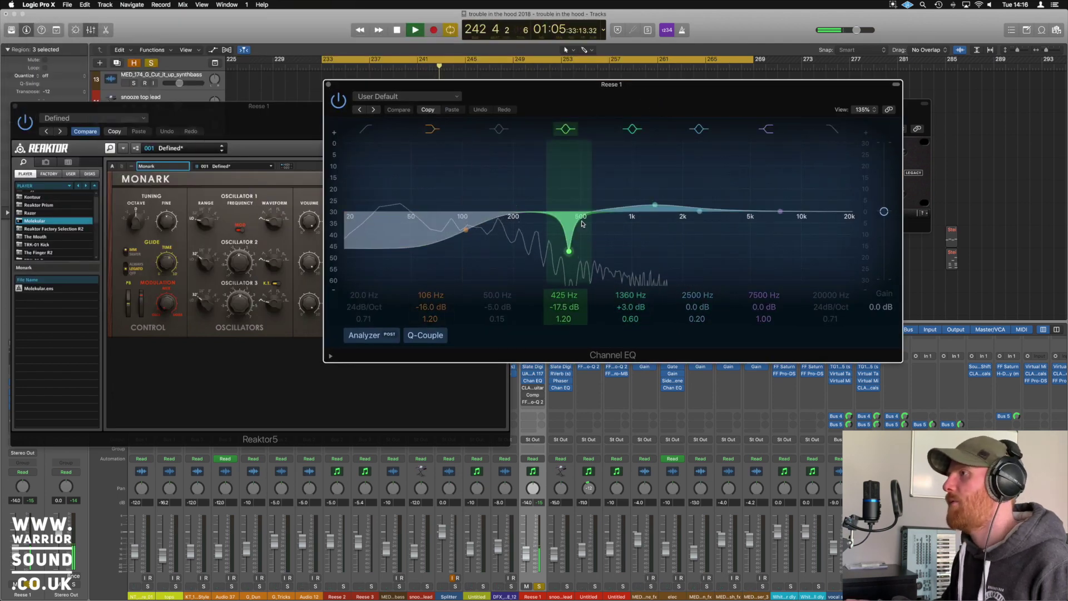
key(super+w)
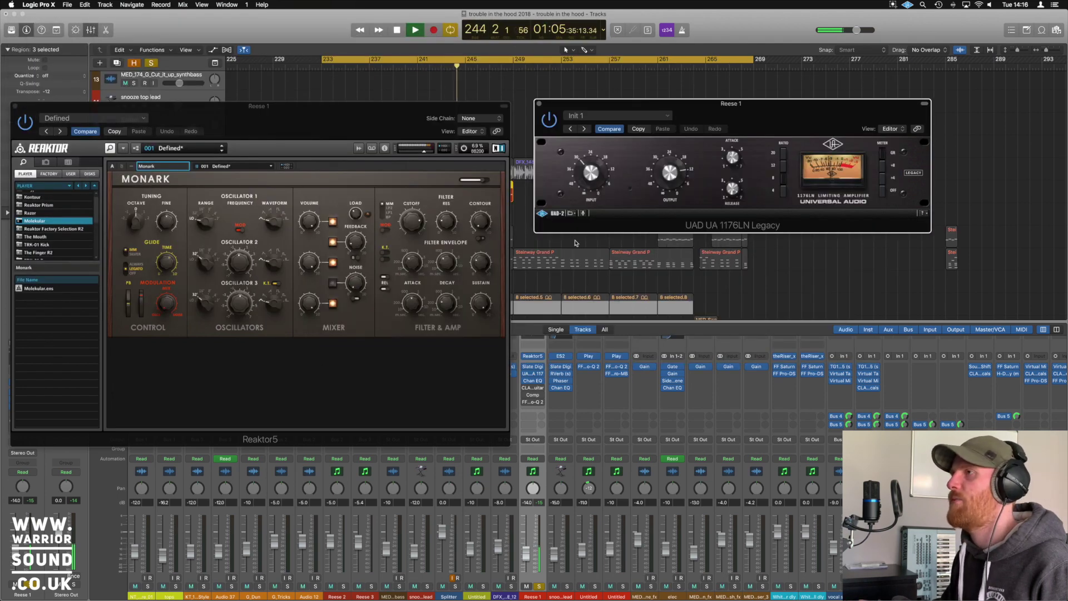
Inspect the CLA Guitars plug-in on Reese 1, replay the bass, and close the effect windows
click(533, 388)
drag(163, 47, 698, 115)
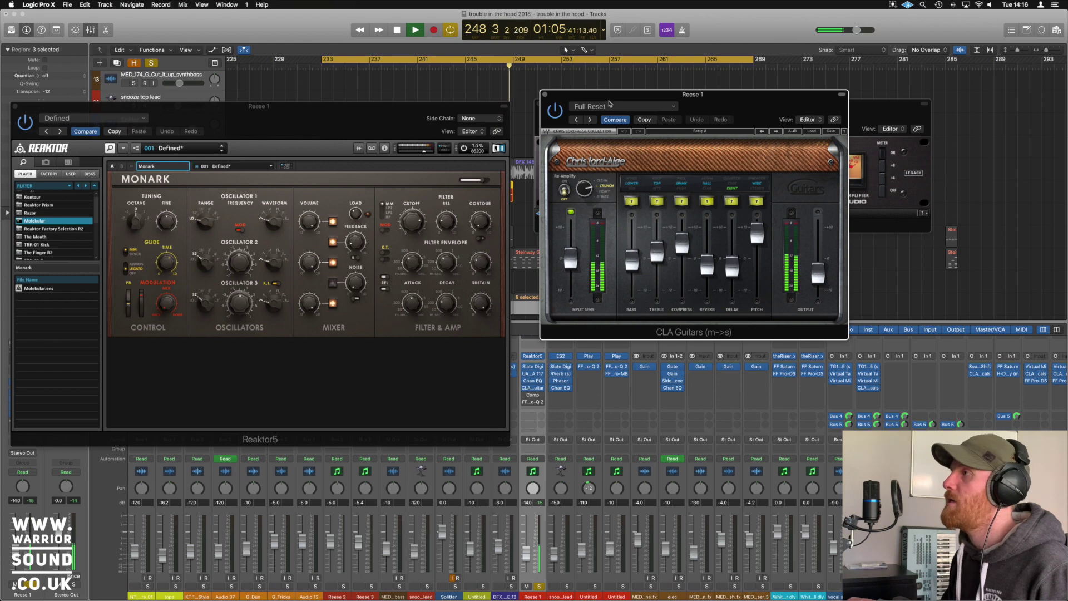
click(538, 106)
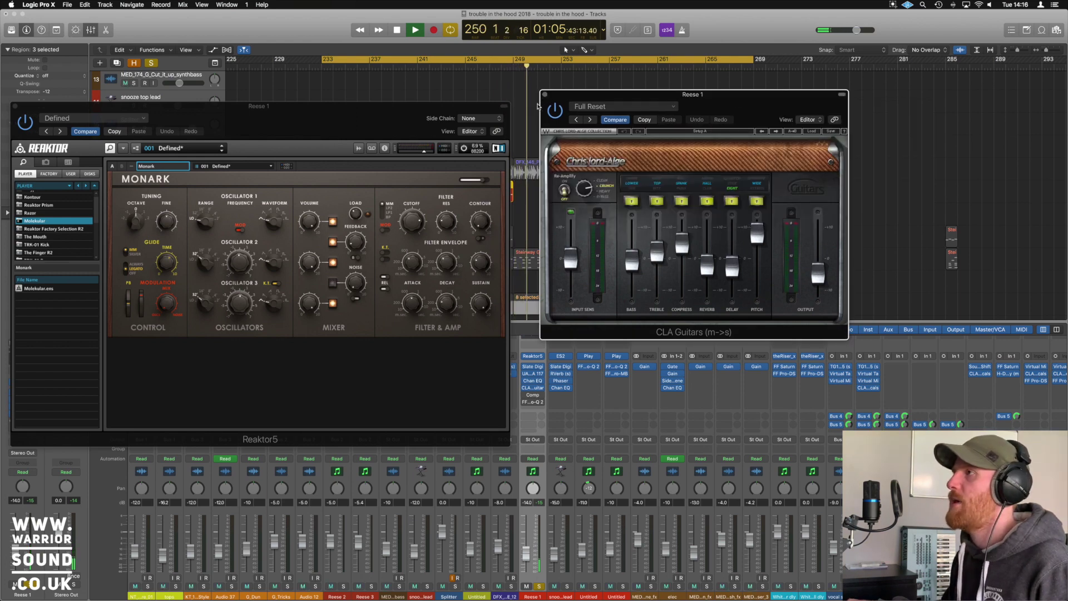
key(space)
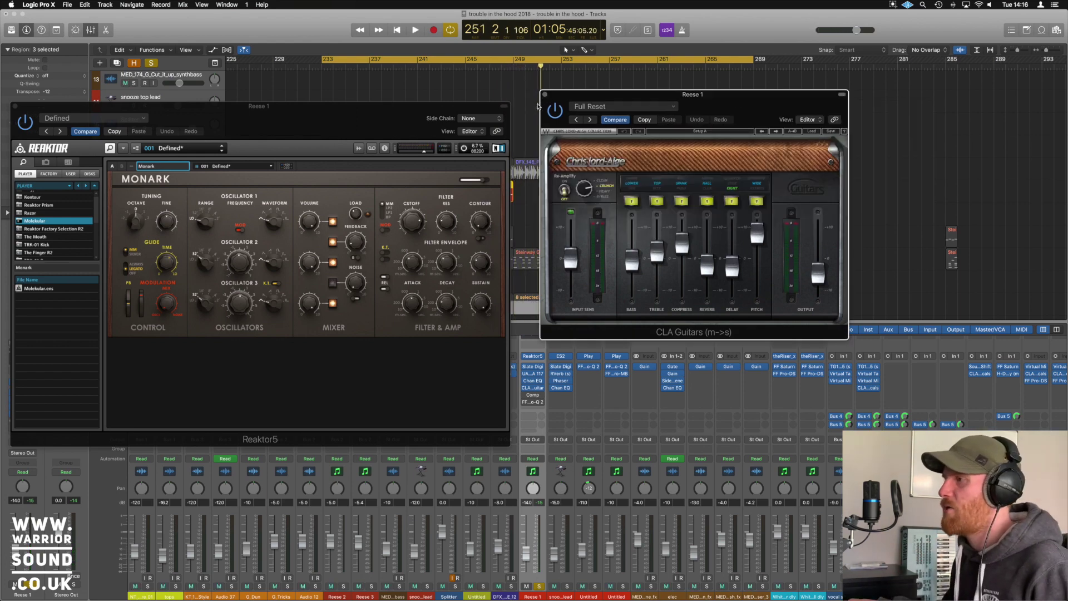
key(space)
click(532, 388)
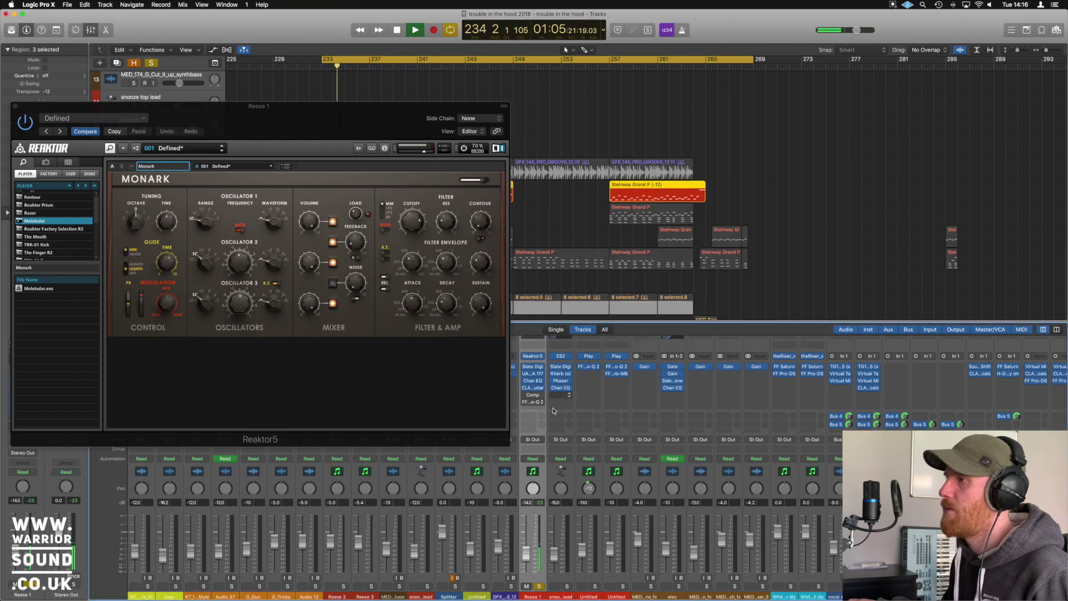
Turn on the compressor on Reese 1 and inspect the track's FF Pro-Q 2 curve
click(526, 396)
click(556, 414)
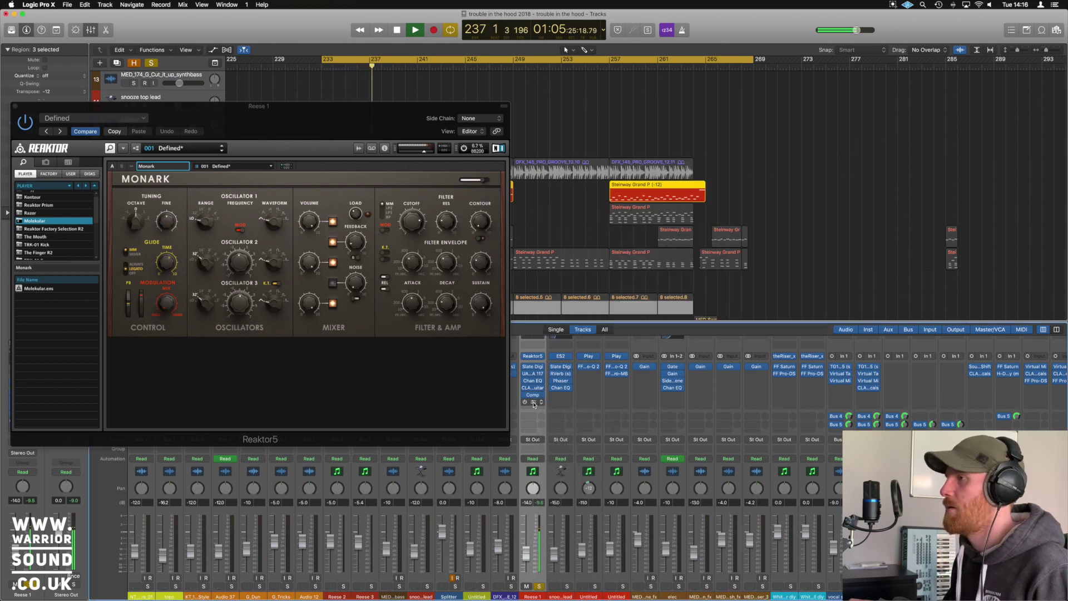
click(533, 402)
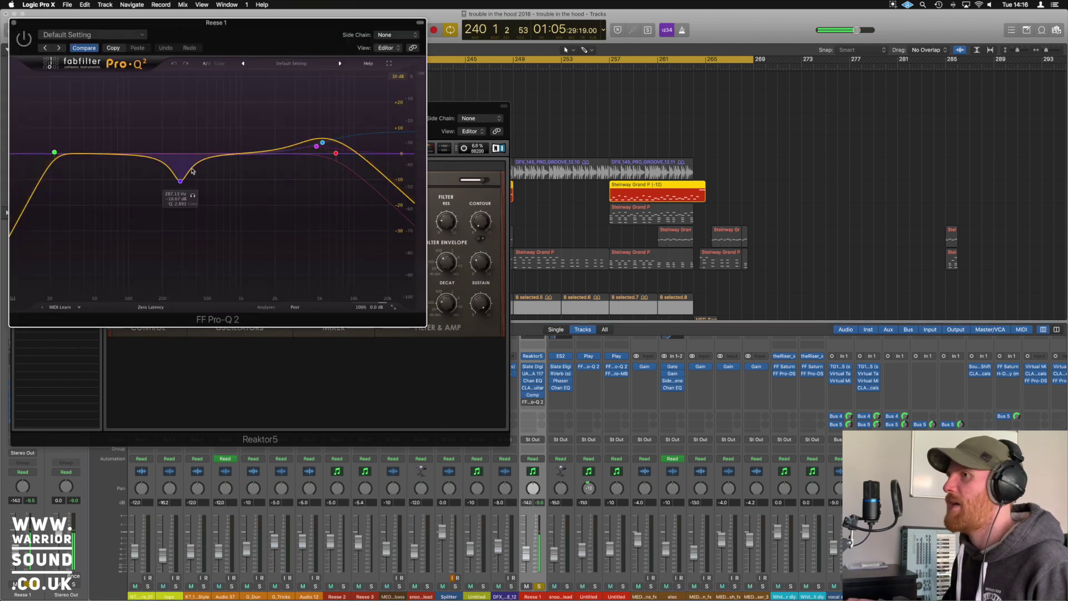
click(15, 24)
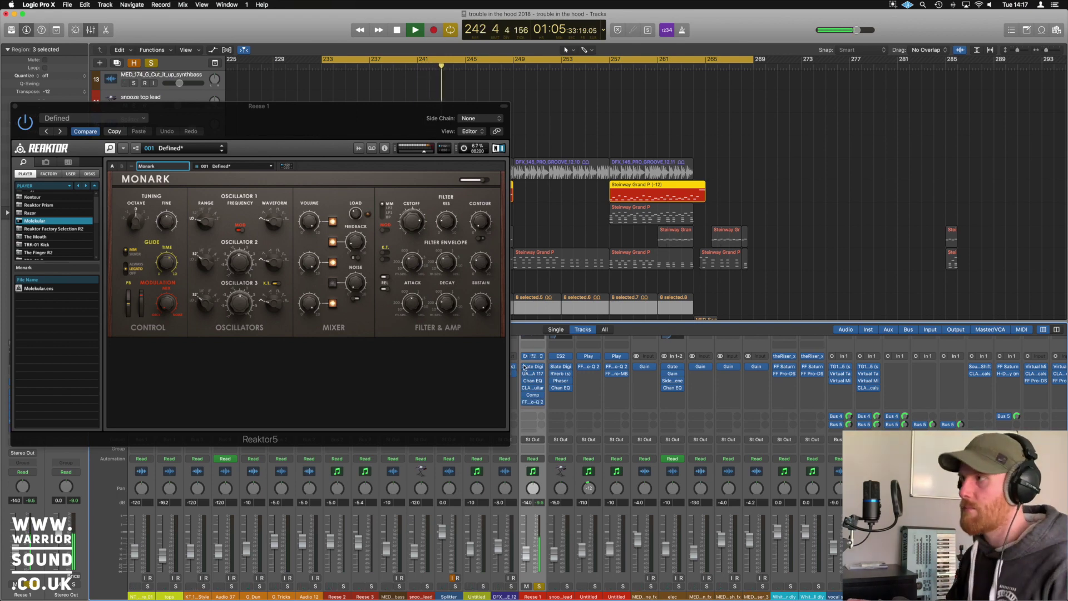
Close Reaktor, play Reese 1 together with snooze top lead, and select the lead's region at bar 233
key(super+w)
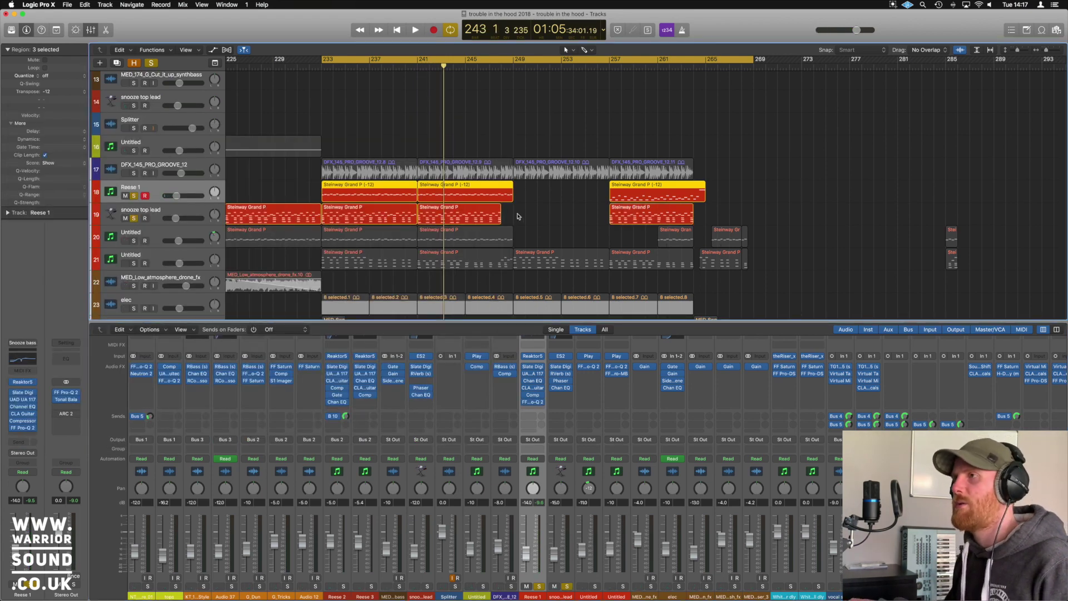
key(space)
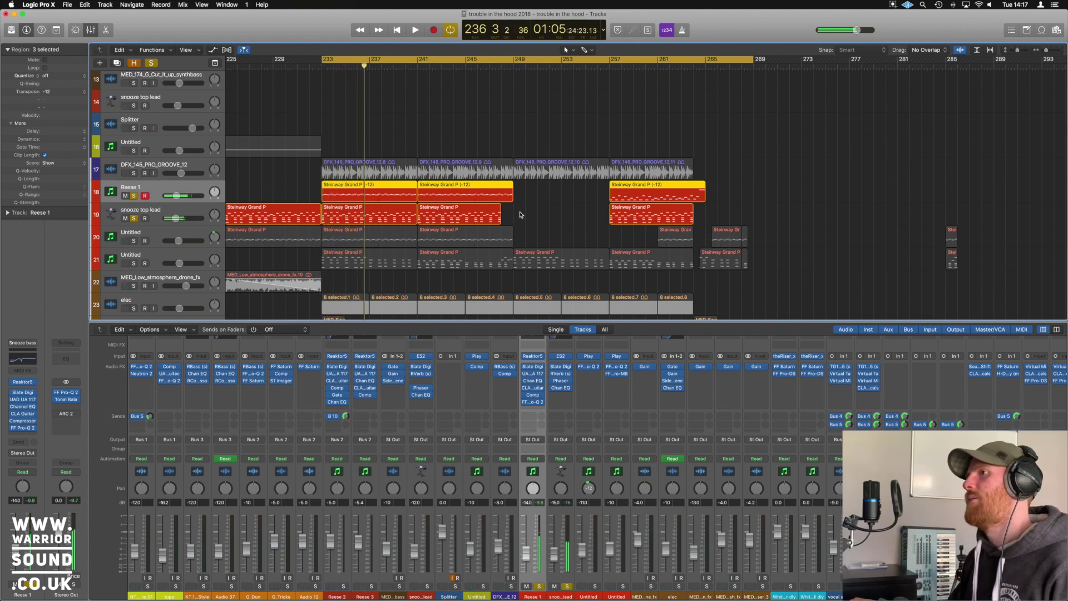
click(383, 209)
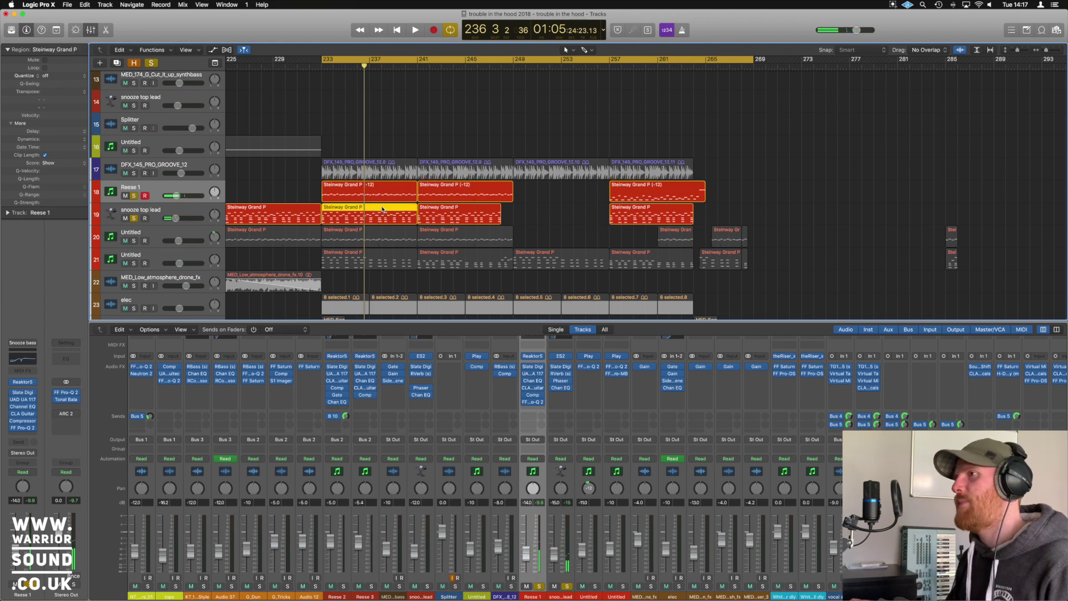
View the notes of the first Reese 1 region in the Piano Roll and close the editor
click(382, 189)
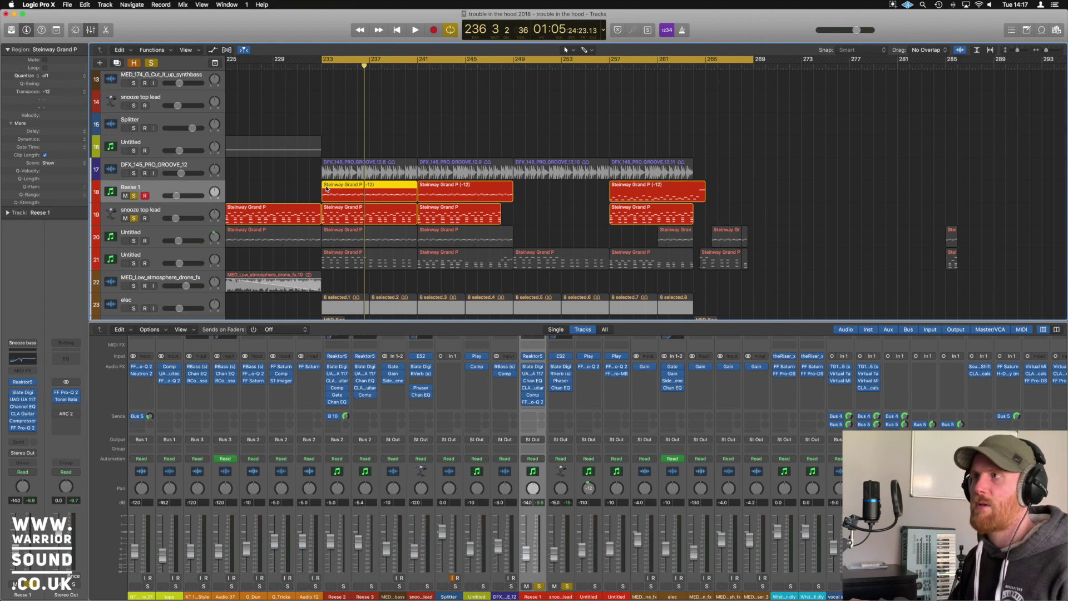
double_click(383, 189)
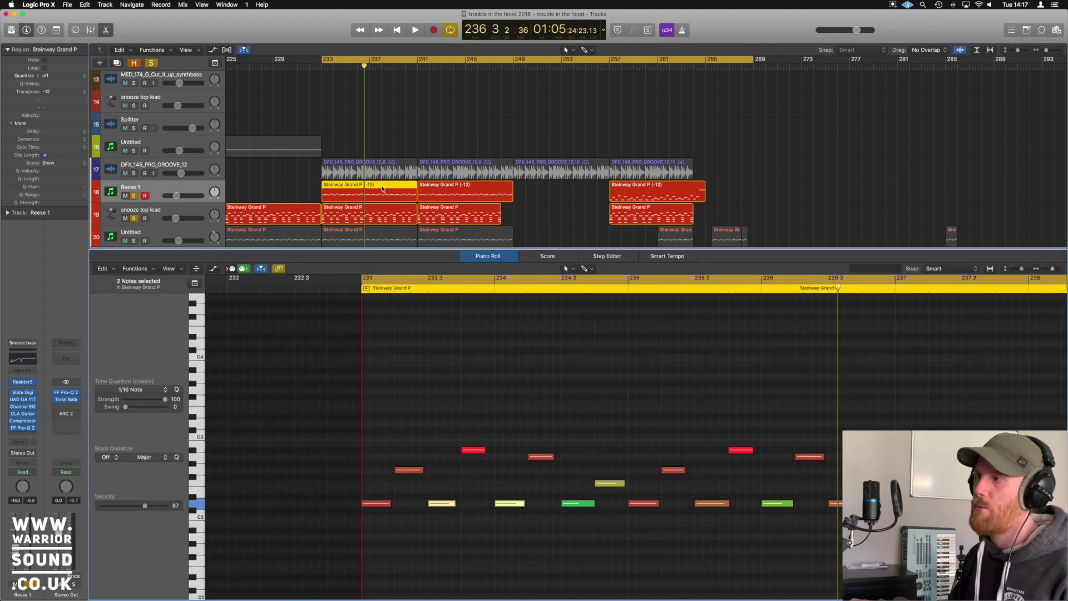
key(p)
Solo the Untitled instrument on track 20 and play it from the start of the cycle range
click(135, 242)
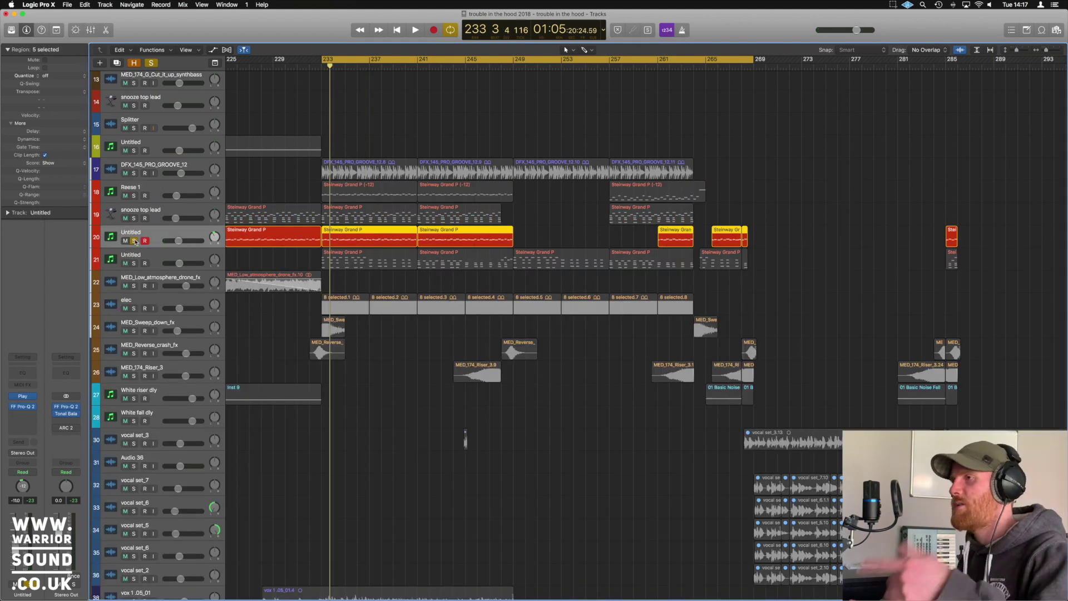
key(space)
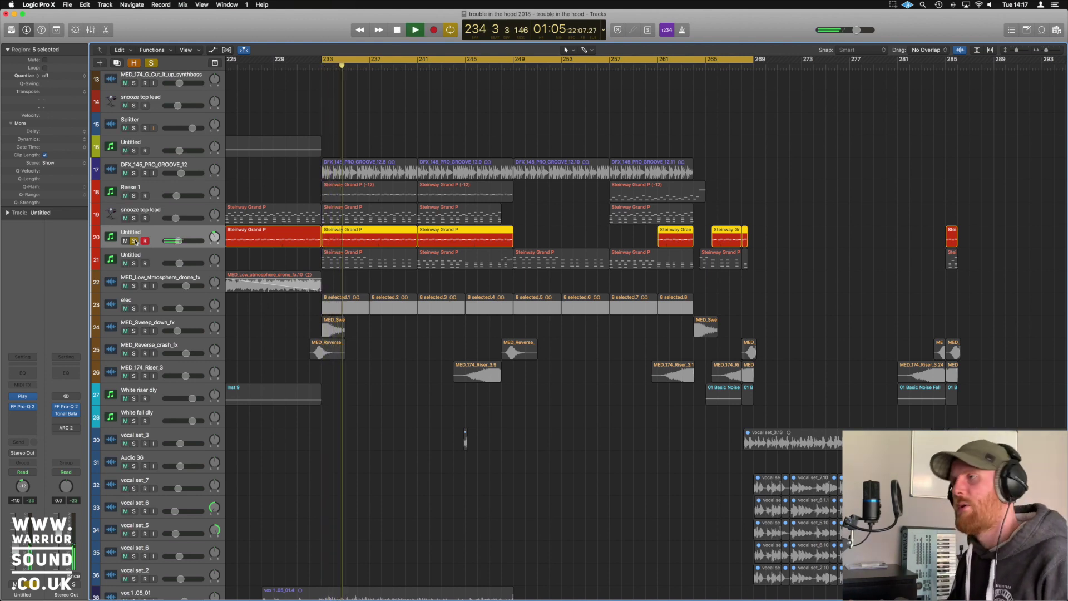
key(space)
Add Reese 1 and snooze top lead to track 20's solo and play the three layers together
click(133, 195)
key(space)
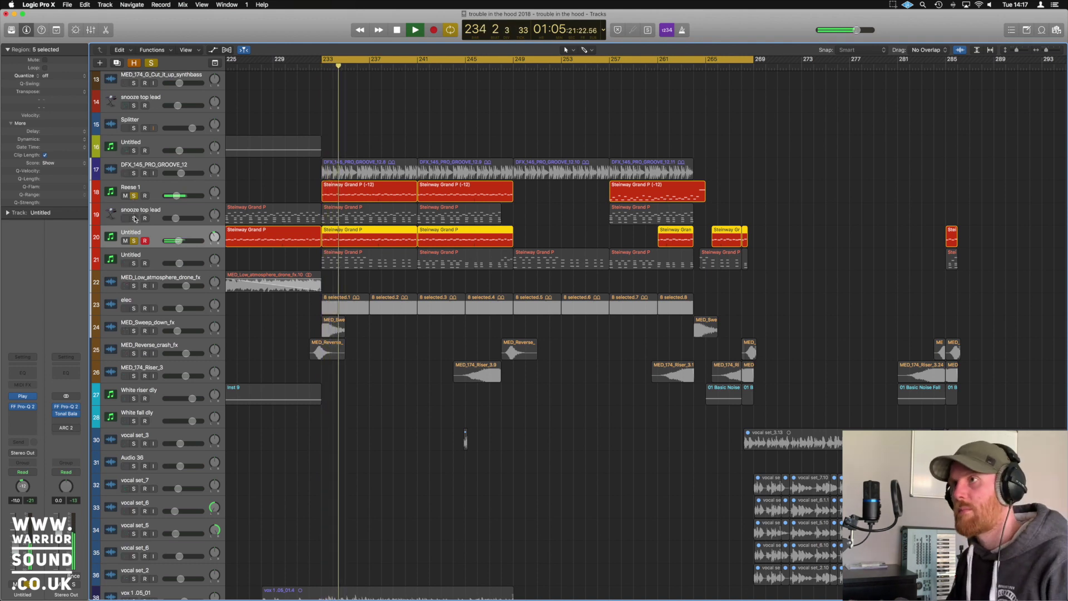
click(134, 218)
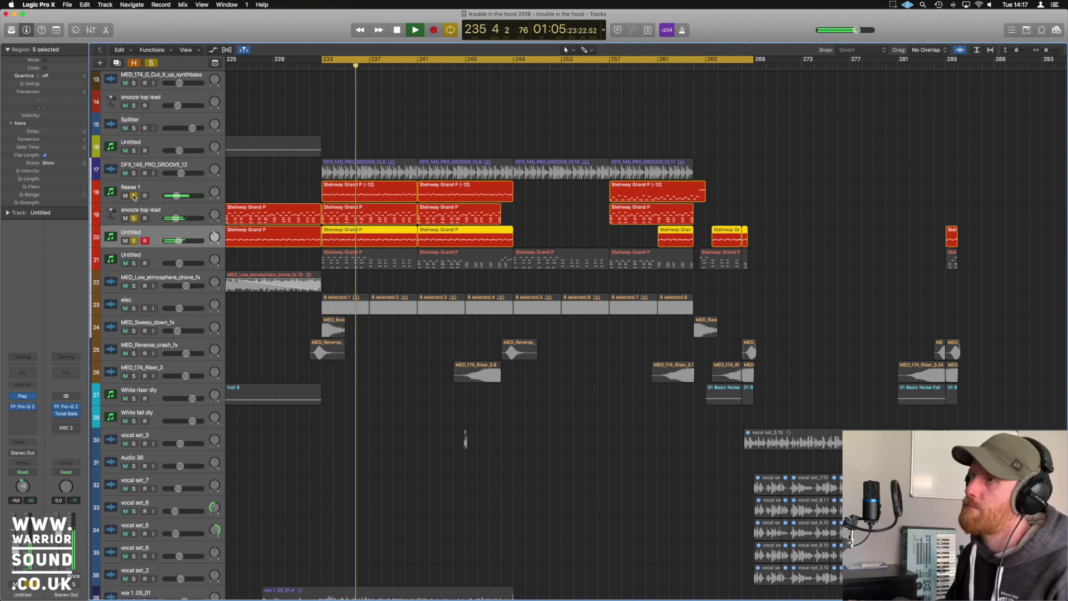
key(space)
Clear the solos from Reese 1, snooze top lead and the Untitled track 20
click(133, 196)
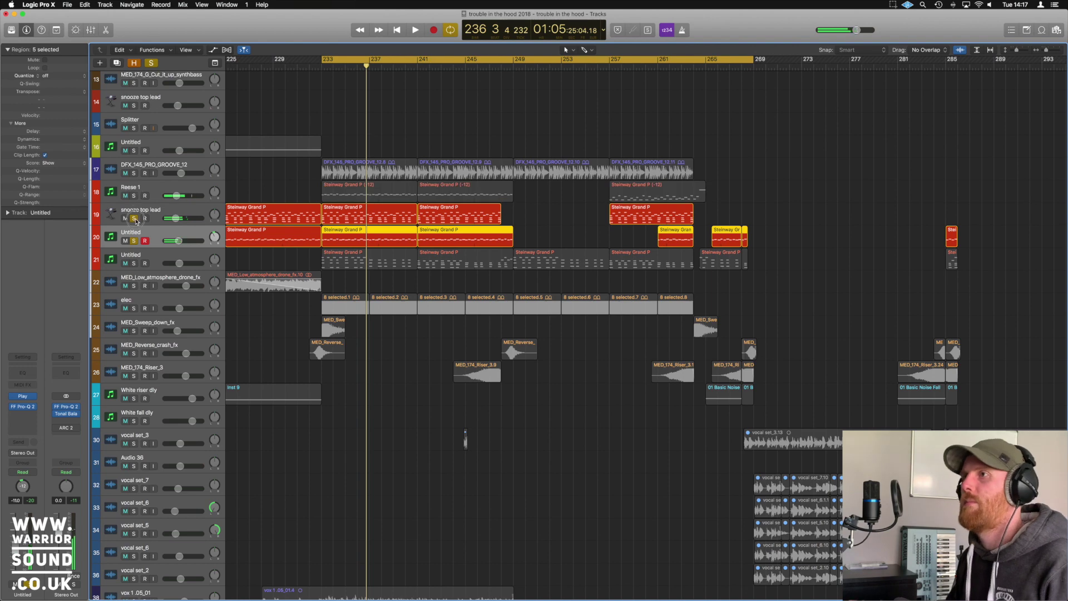
click(134, 218)
click(134, 240)
Select and solo the Untitled instrument on track 21 and play it on its own
click(161, 258)
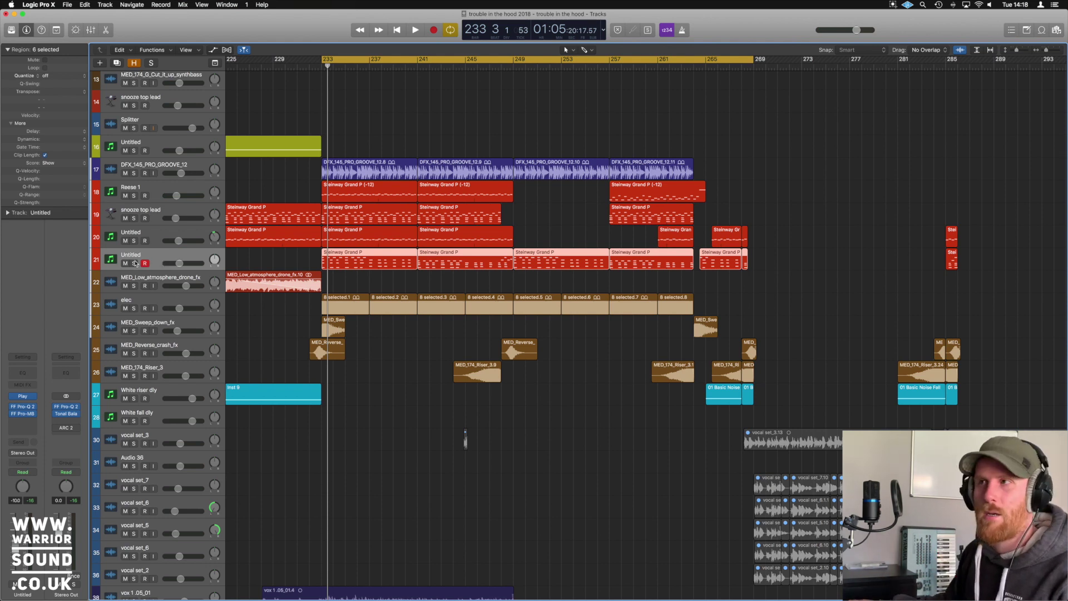
click(133, 263)
key(space)
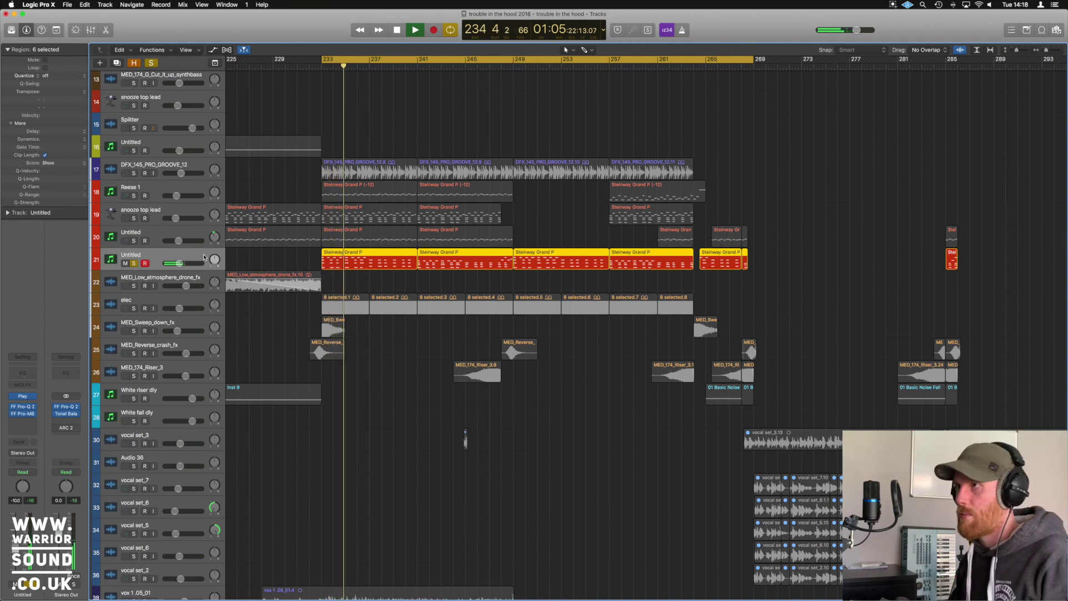
key(space)
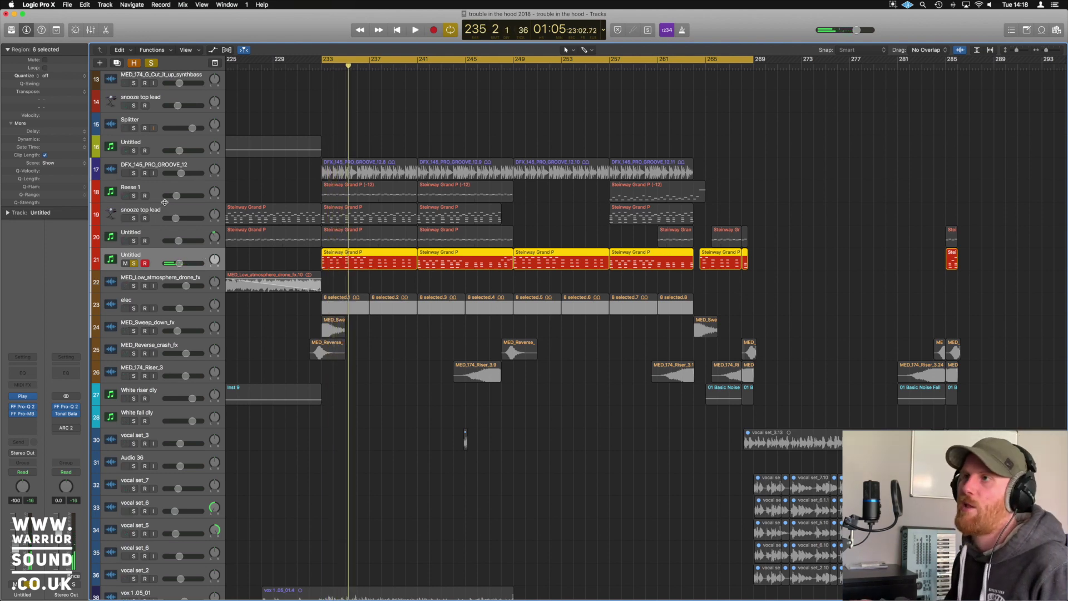
Add snooze top lead to the solo and play it together with track 21
click(153, 214)
click(134, 218)
key(space)
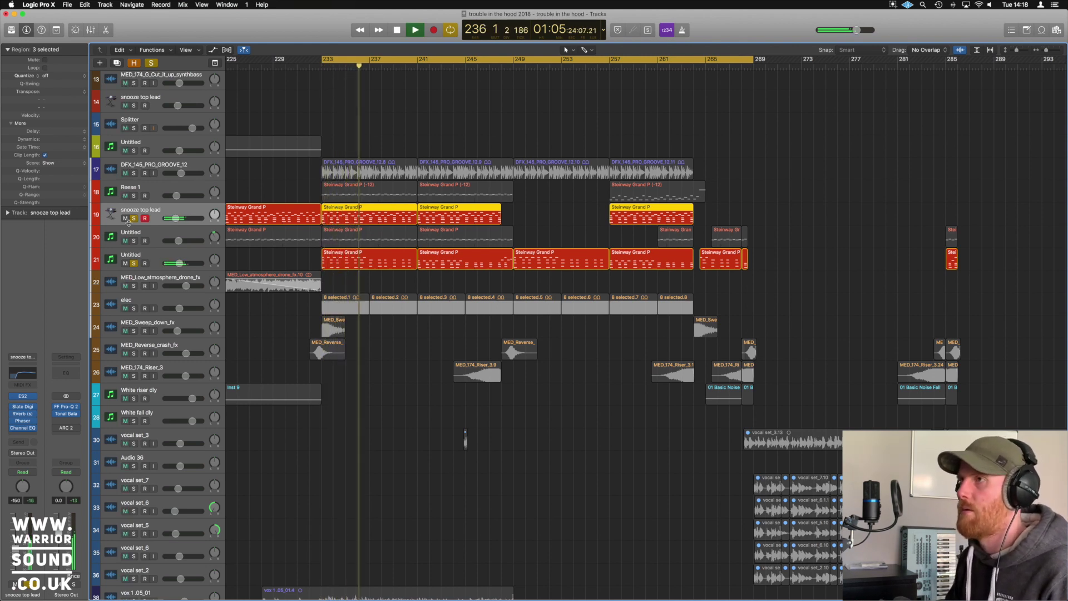
key(space)
Clear both solos and open the Play instrument on the Untitled track 21 from the mixer
key(s)
click(133, 263)
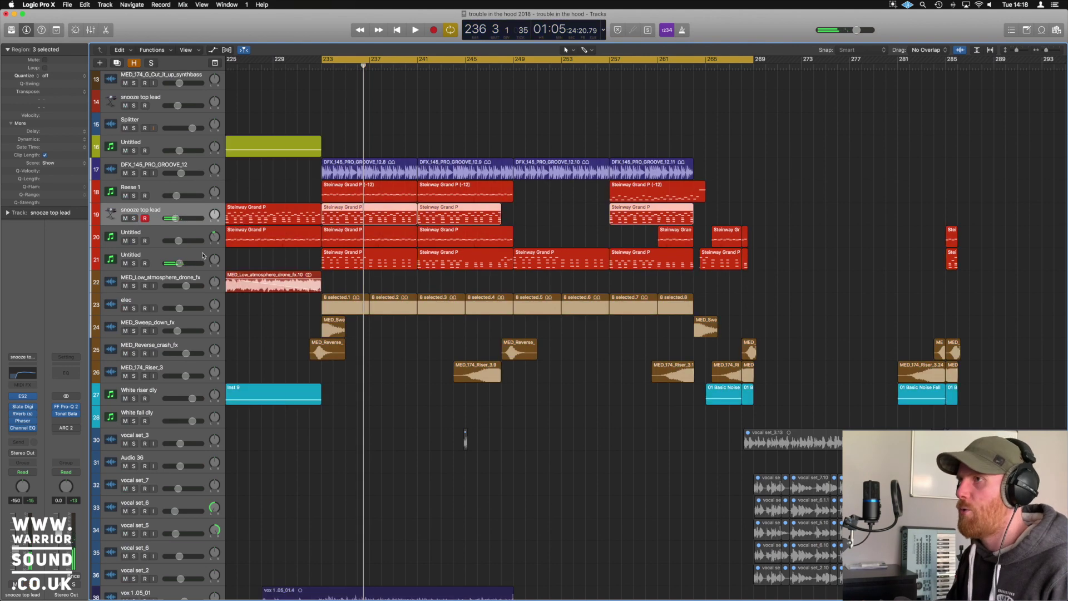
click(196, 259)
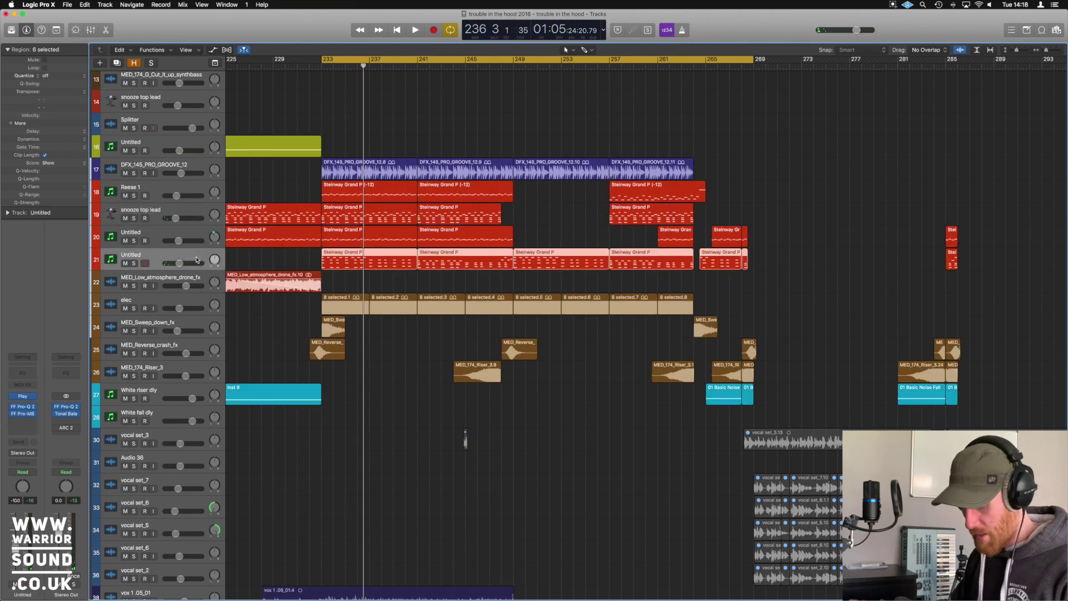
key(x)
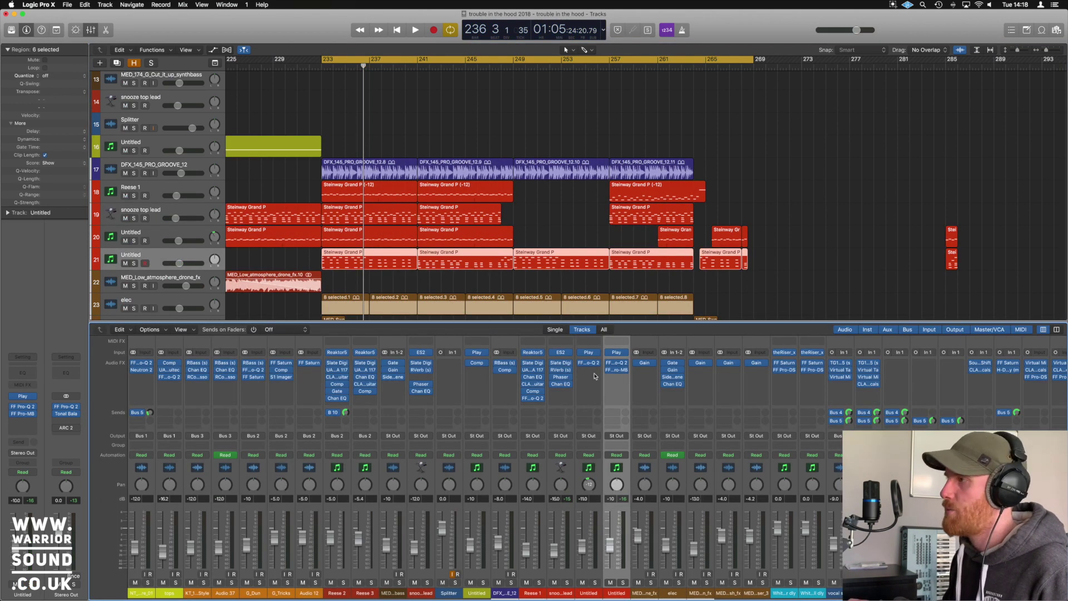
click(619, 355)
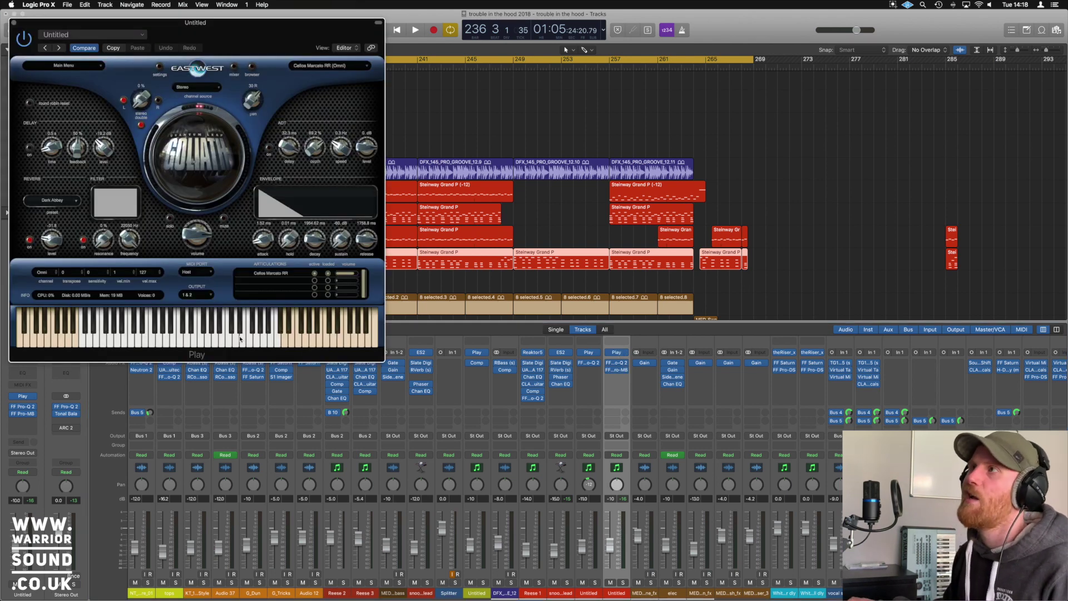
Audition the Cellos Marcato RR patch with notes on the Play keyboard, close the instrument and play the full mix
drag(199, 347, 148, 343)
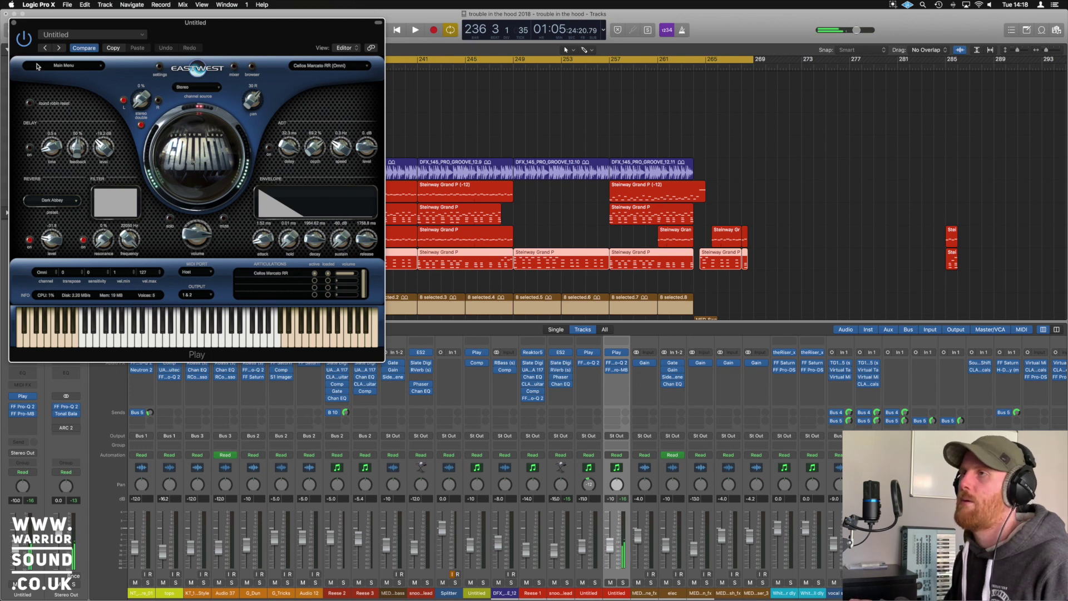
click(14, 24)
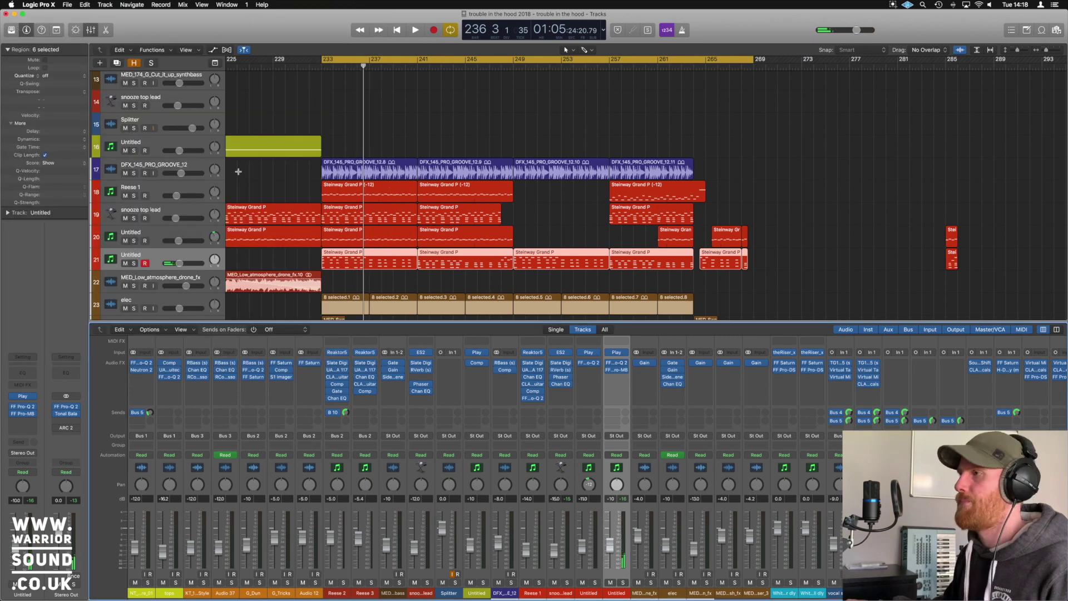
key(space)
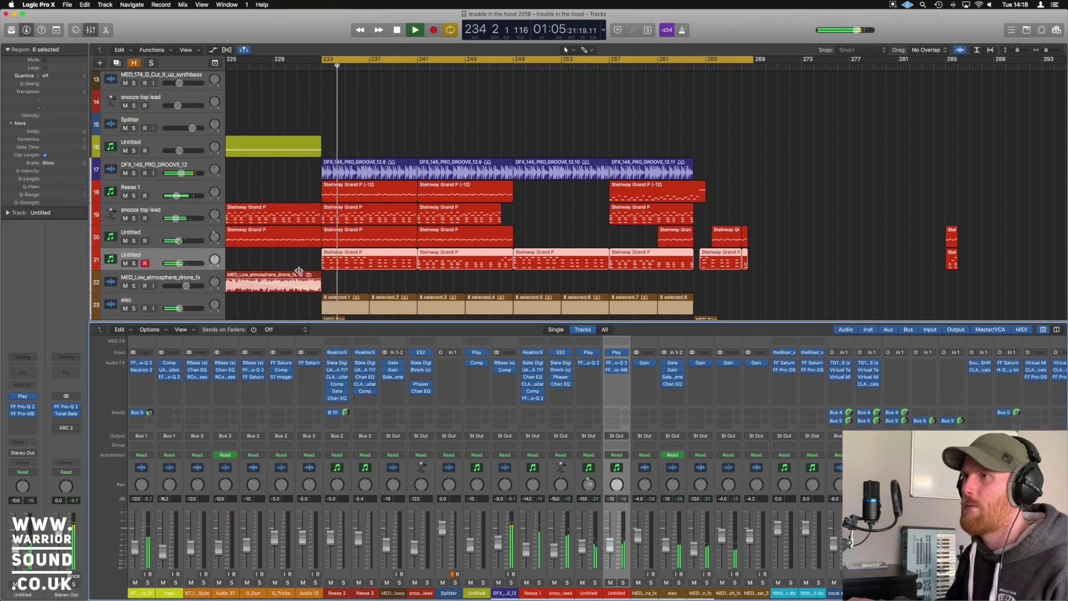
scroll(278, 267, down, 2)
key(space)
Select and solo the elec track 23 and play it on its own
click(195, 261)
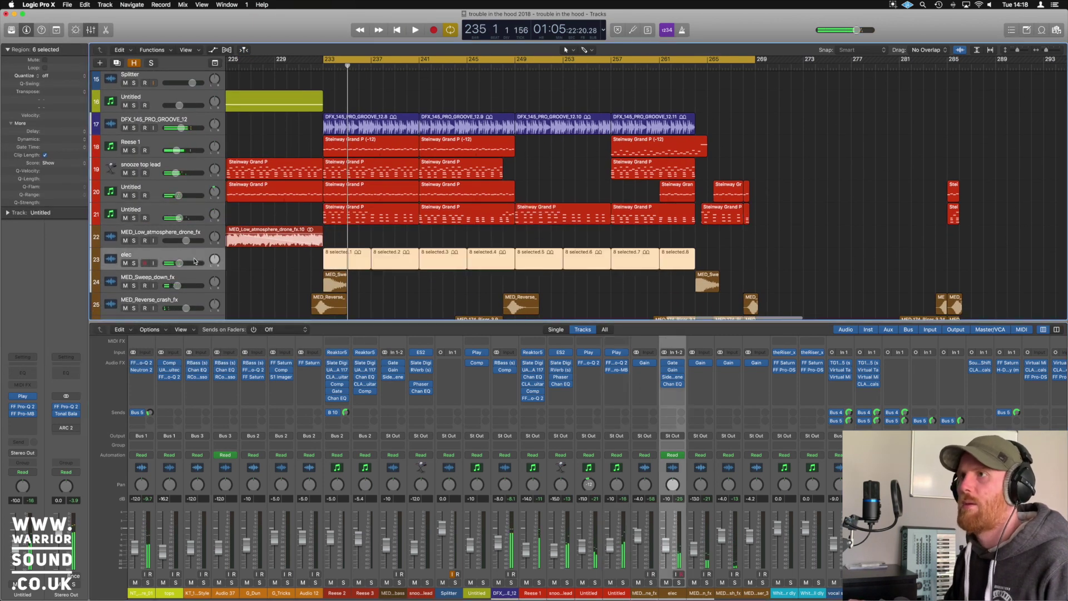
click(133, 264)
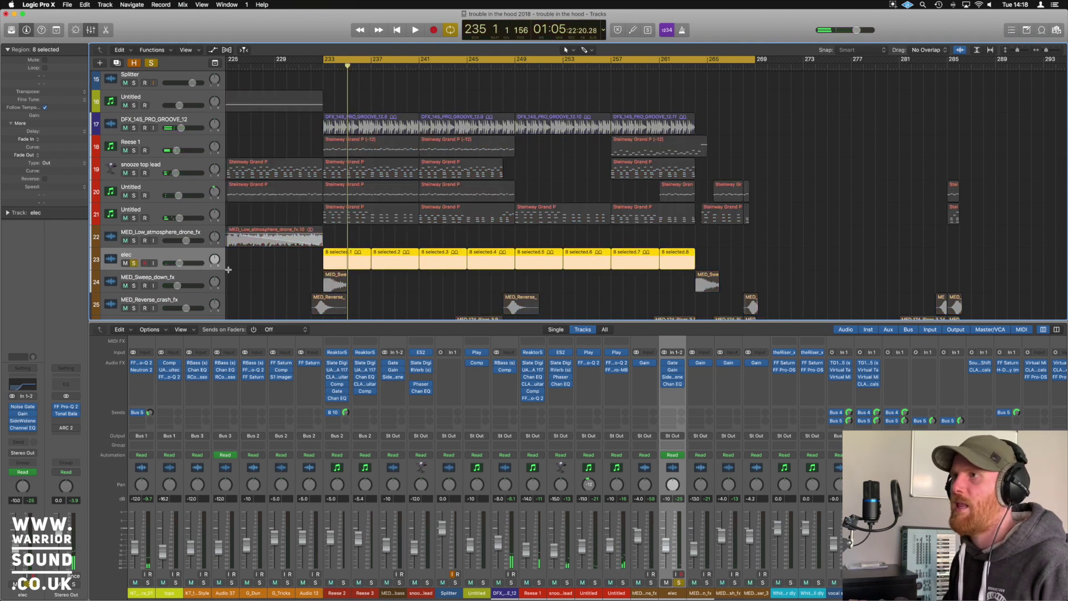
key(space)
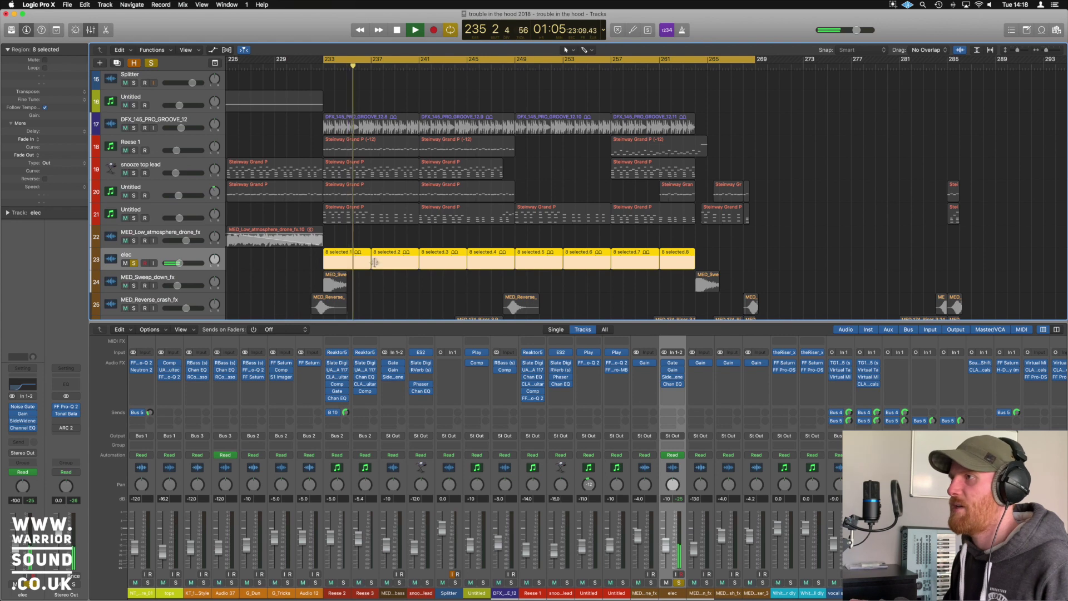
key(super+Right)
key(space)
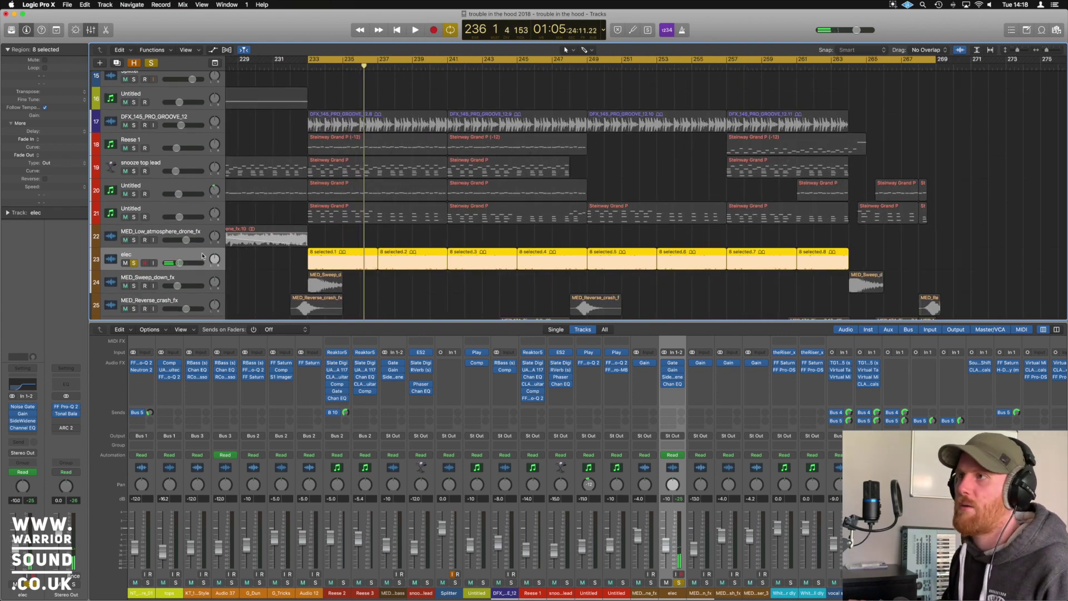
Inspect the Noise Gate and Gain settings on the elec channel
click(673, 363)
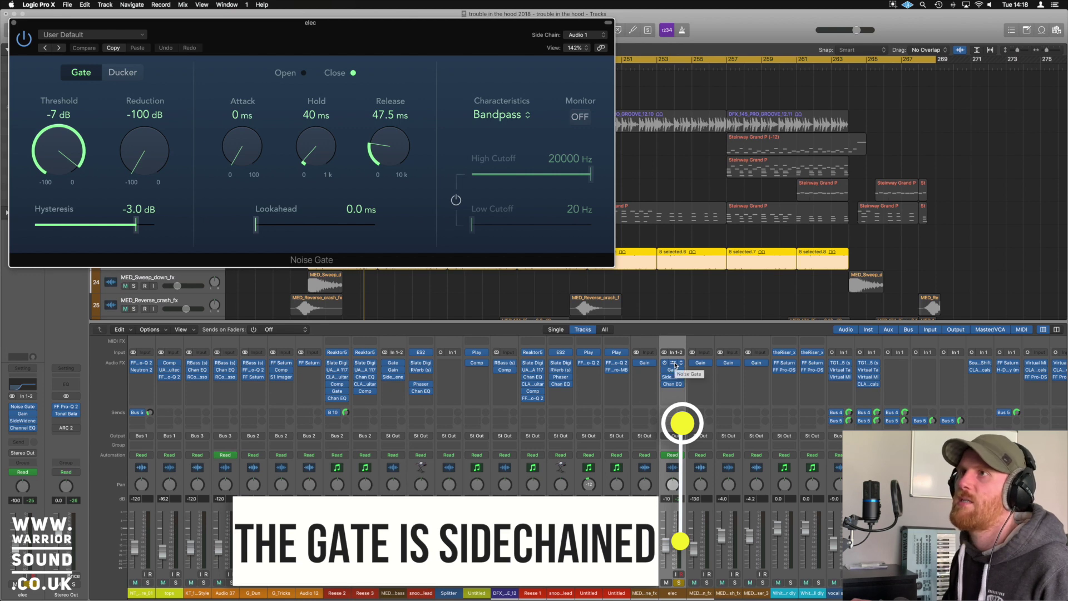
click(674, 363)
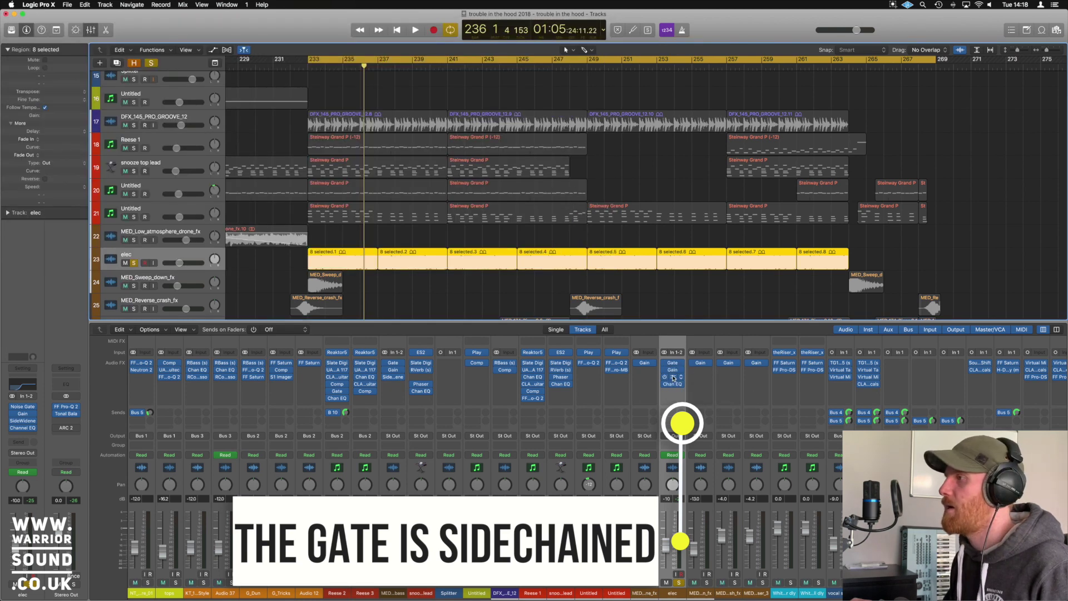
click(674, 371)
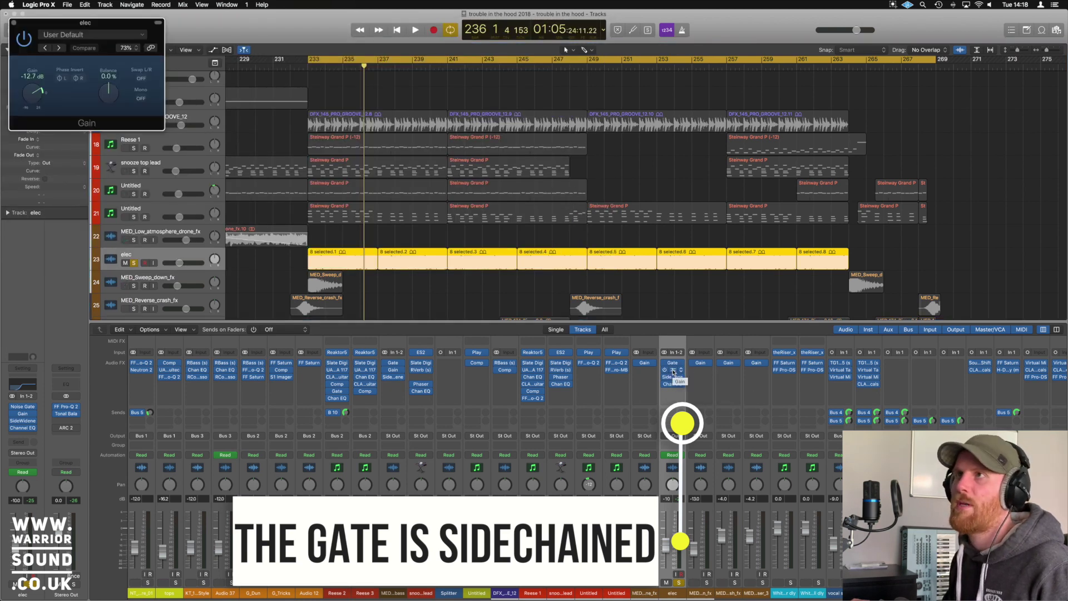
key(super+w)
Inspect elec's SideWidener during playback and its Channel EQ, and close both plug-ins
click(673, 378)
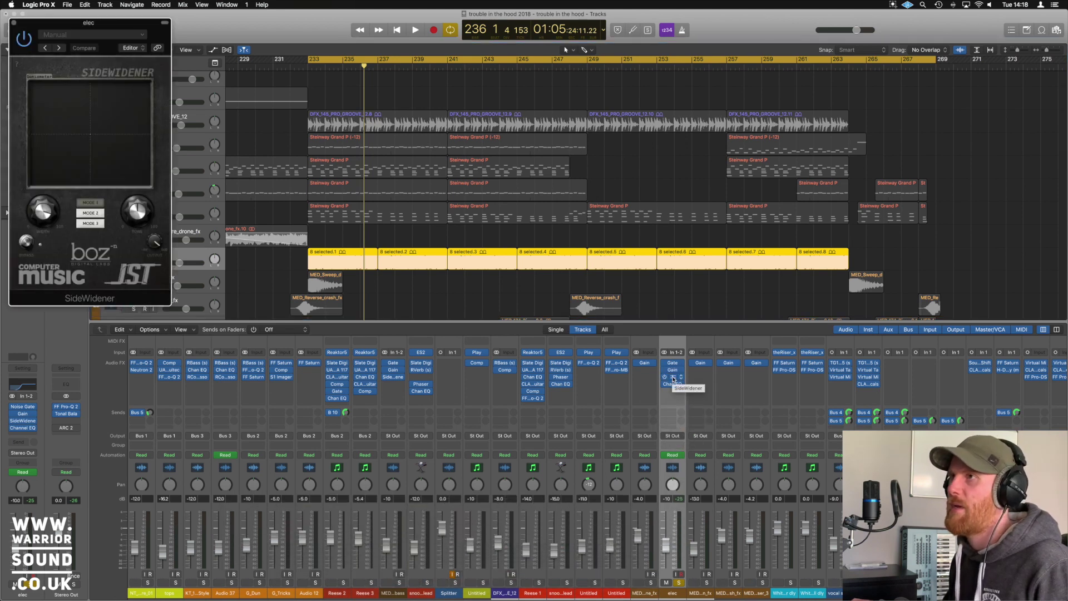
key(space)
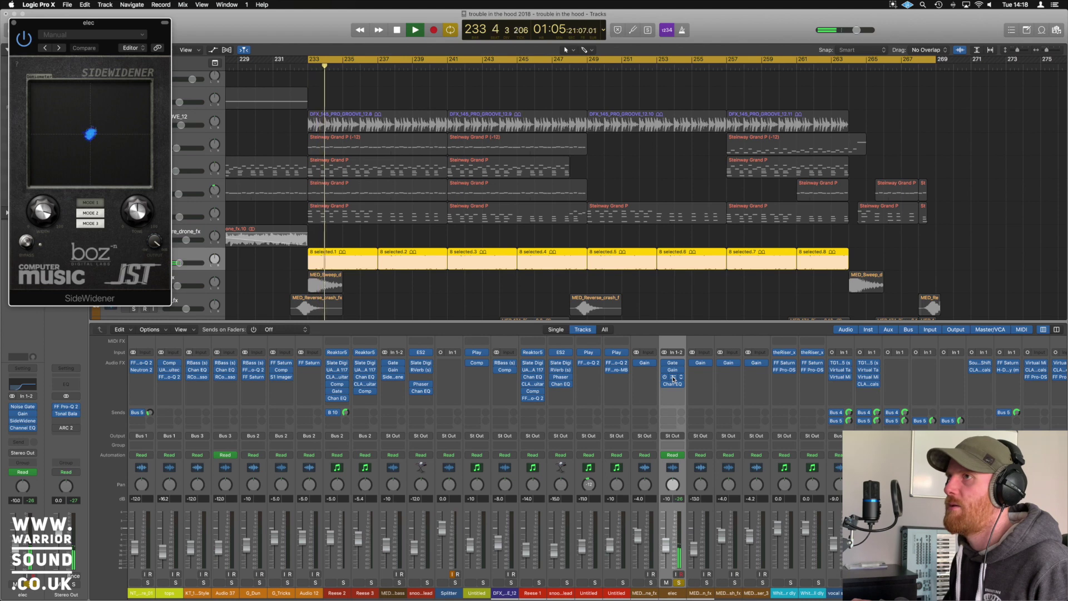
key(space)
click(673, 384)
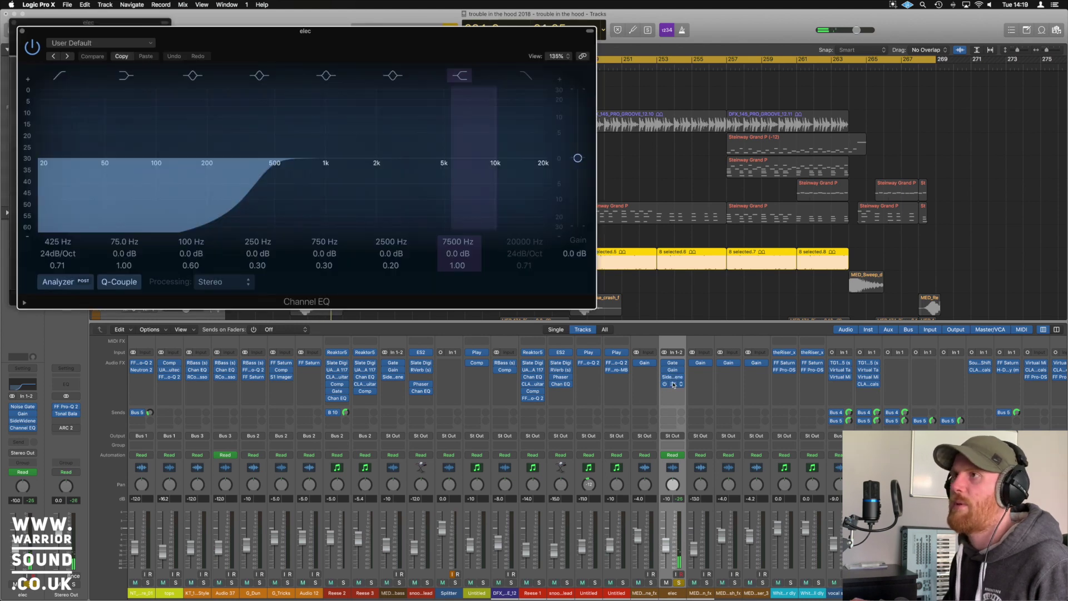
click(22, 33)
click(14, 22)
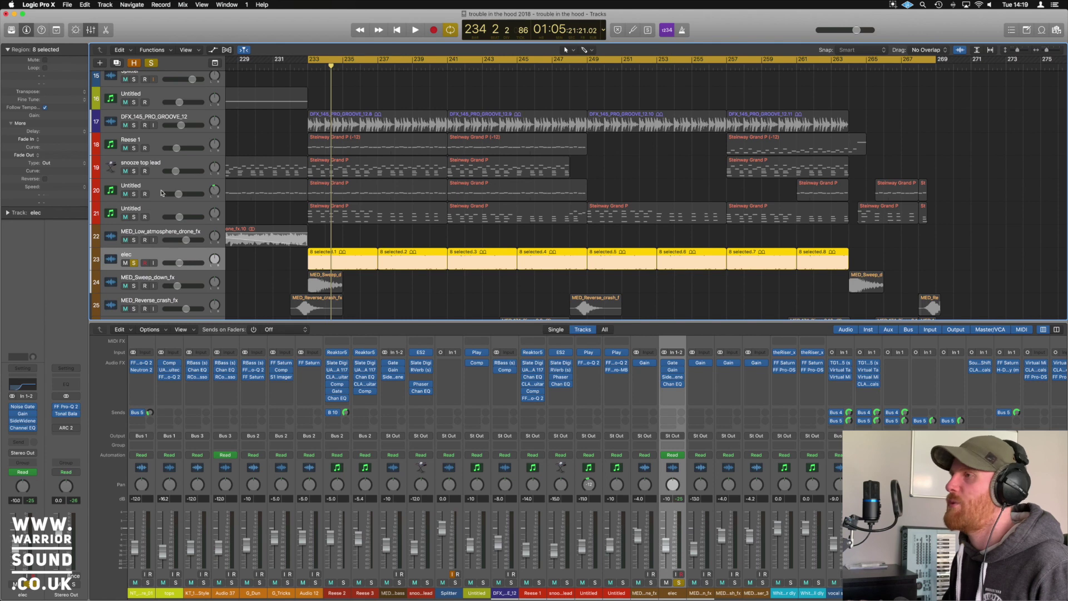
Clear the elec solo and play the section with all tracks
click(134, 262)
key(space)
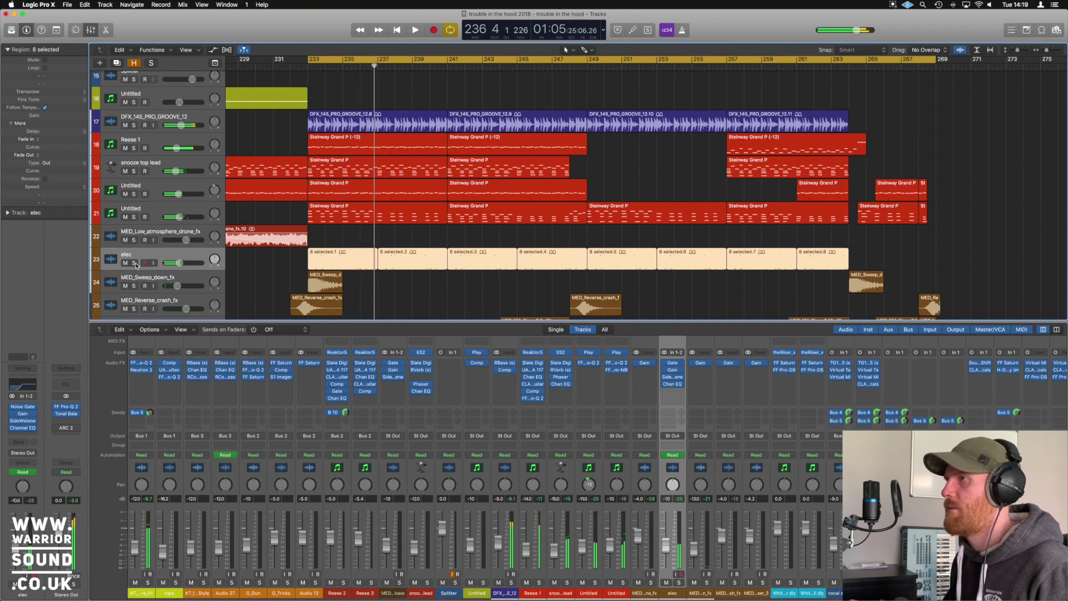
Solo Reese 1, snooze top lead and elec, and play the three layers together
click(156, 144)
click(134, 148)
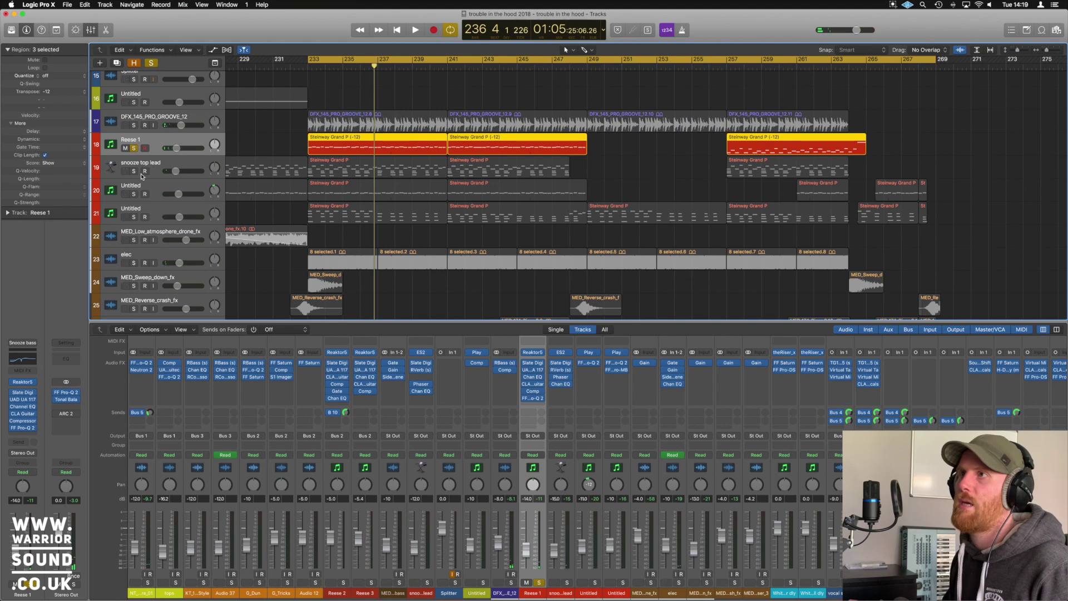
click(133, 172)
click(133, 264)
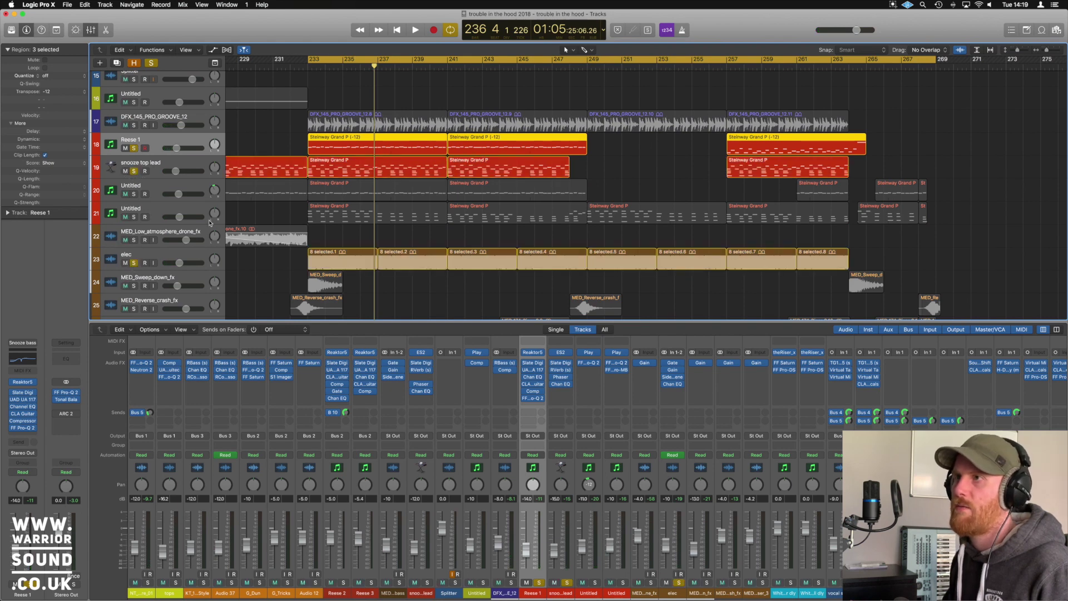
key(space)
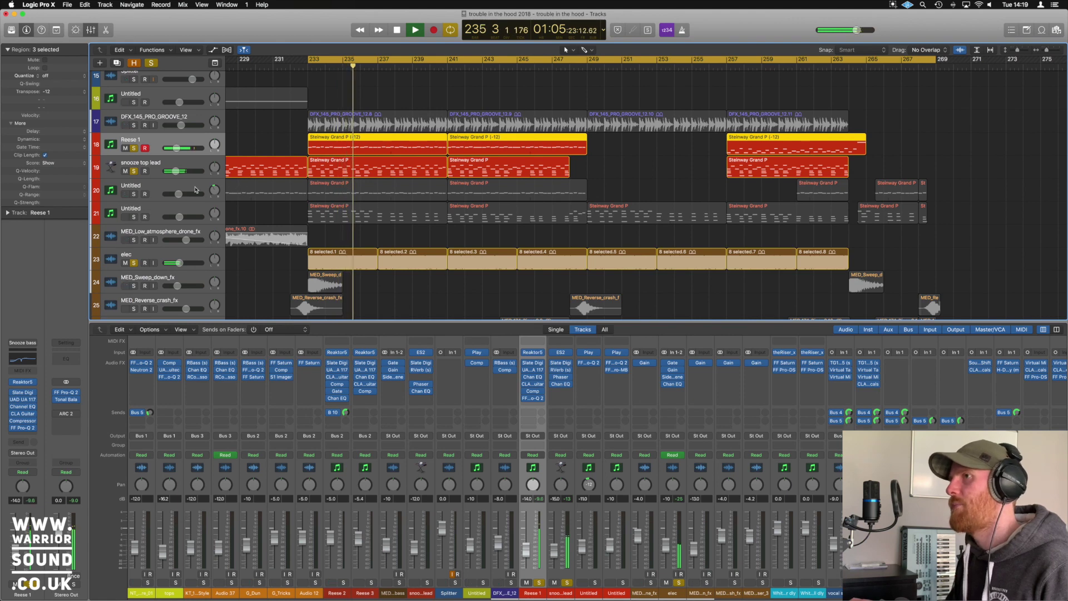
key(space)
Clear the solos from Reese 1, snooze top lead and elec
click(133, 148)
click(134, 171)
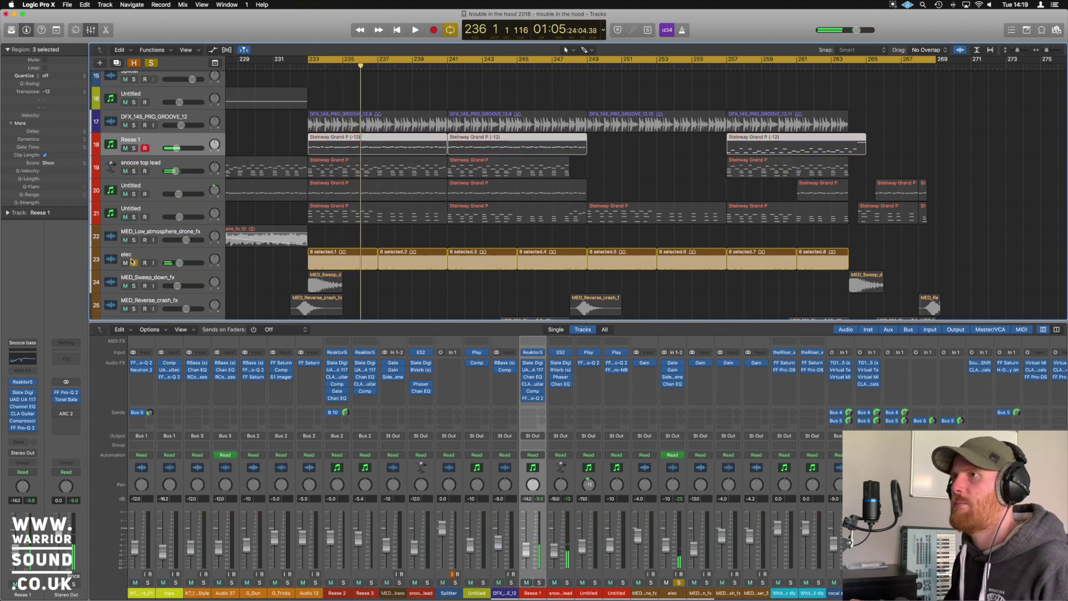
click(134, 263)
Select and solo the MED_Sweep_down_fx track 24 and play it on its own
scroll(145, 239, down, 3)
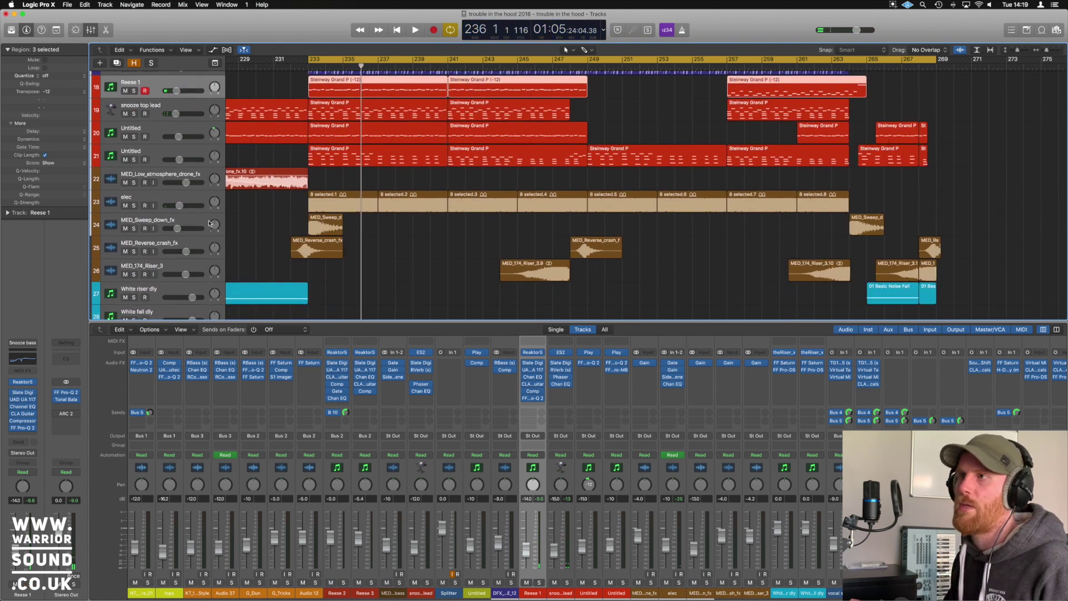
click(138, 234)
click(133, 229)
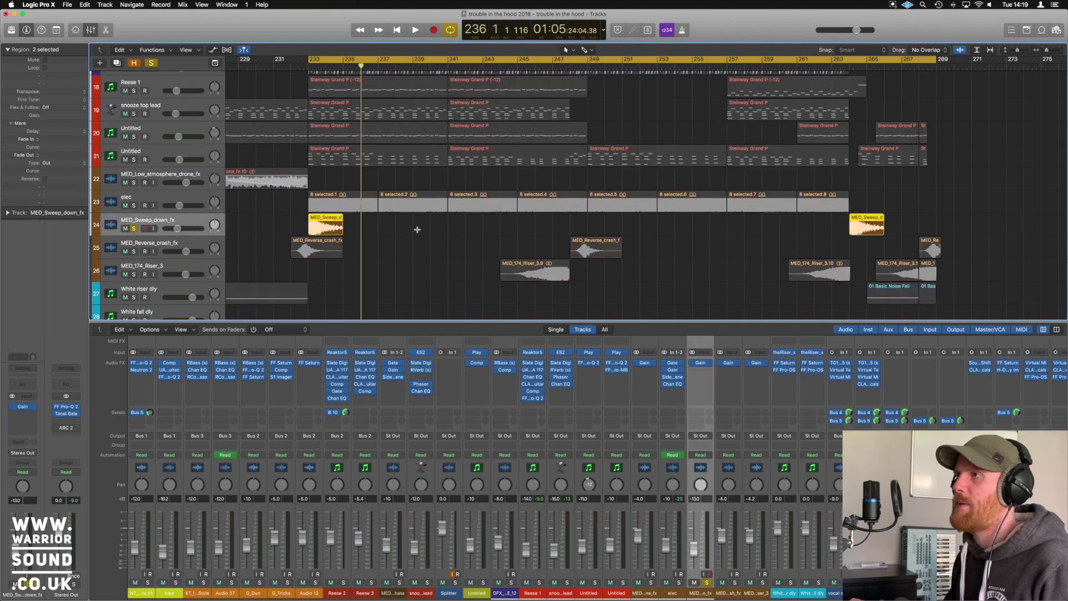
key(space)
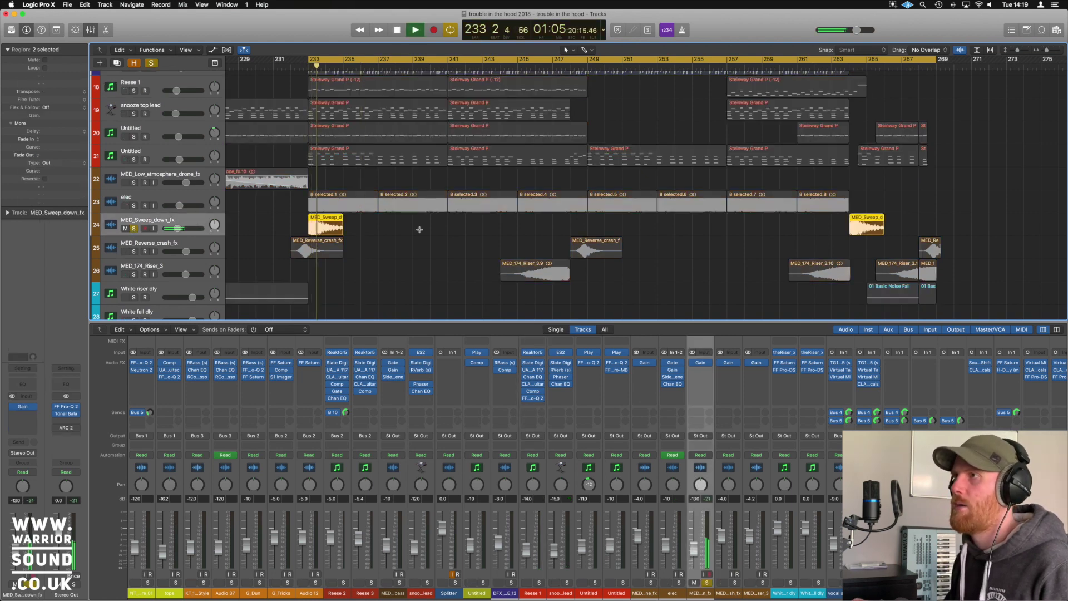
Clear the MED_Sweep_down_fx solo and play the sweep within the full mix
click(134, 228)
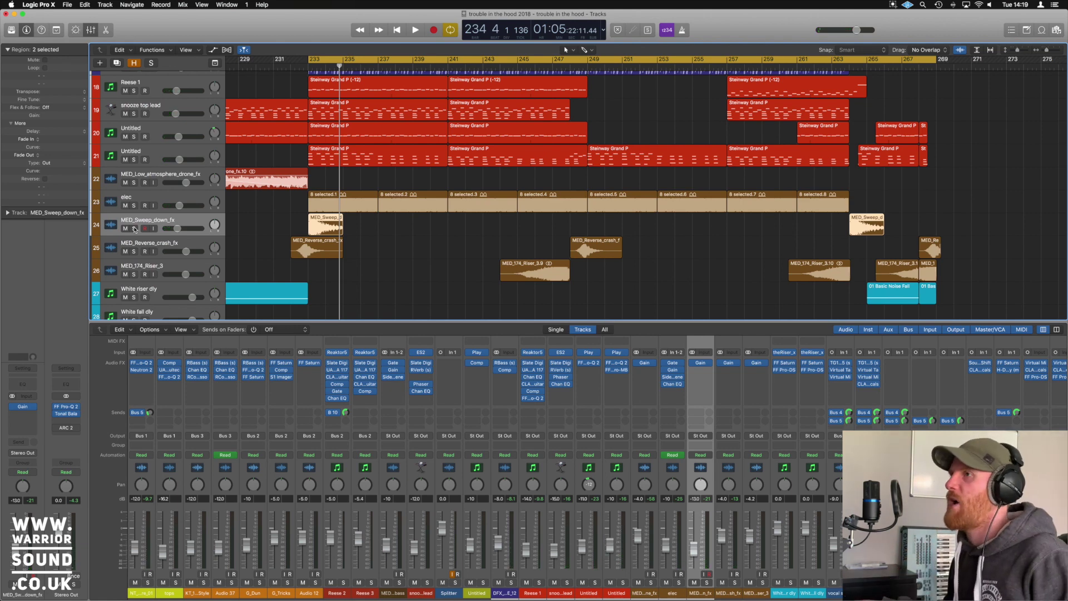
key(space)
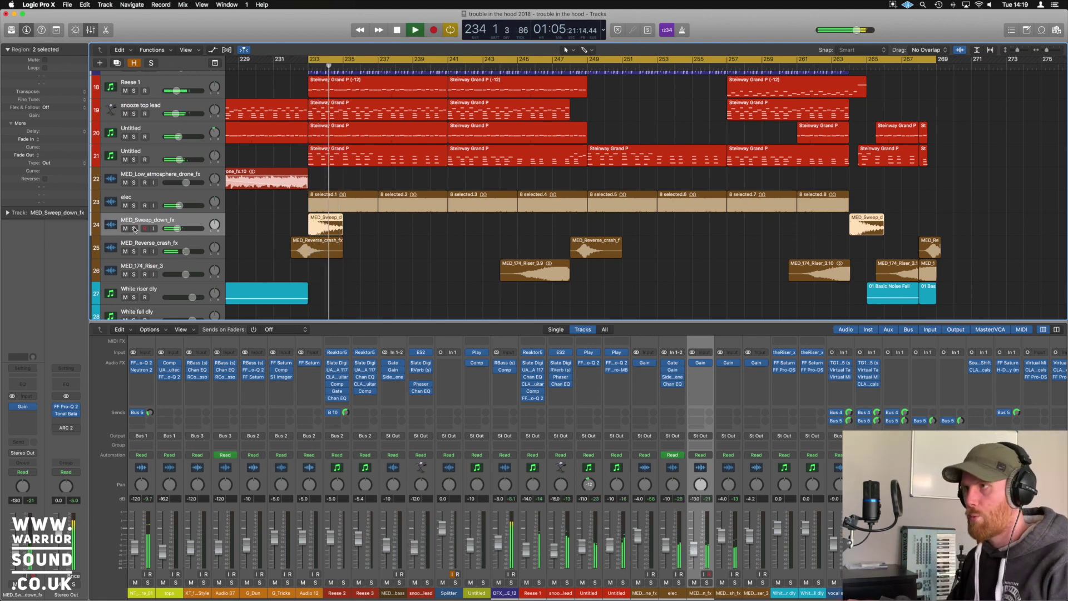
key(space)
Solo MED_Reverse_crash_fx on track 25, play it briefly and clear its solo
click(133, 251)
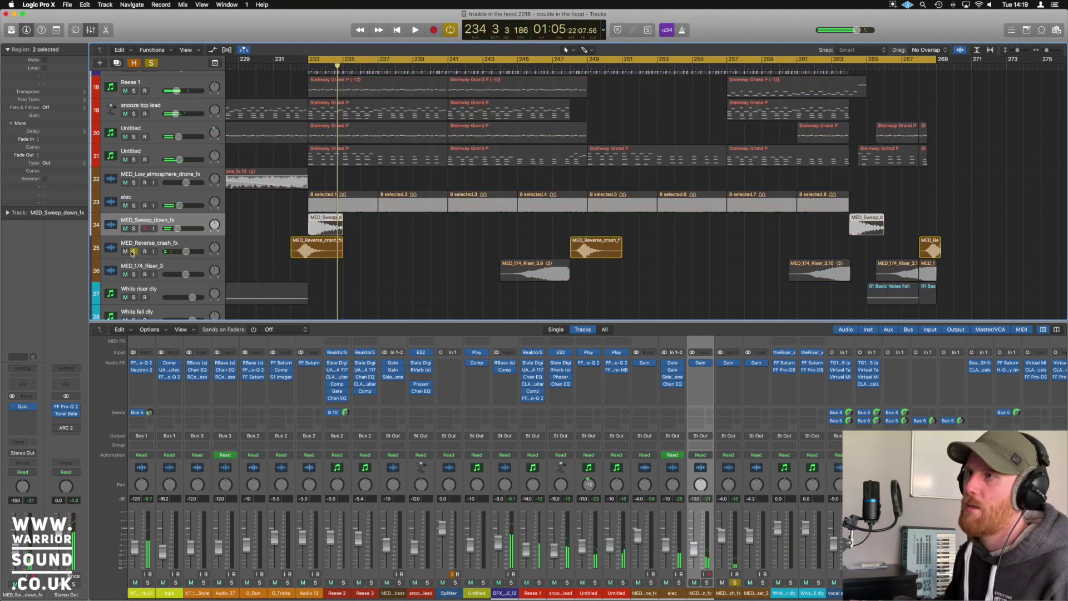
key(space)
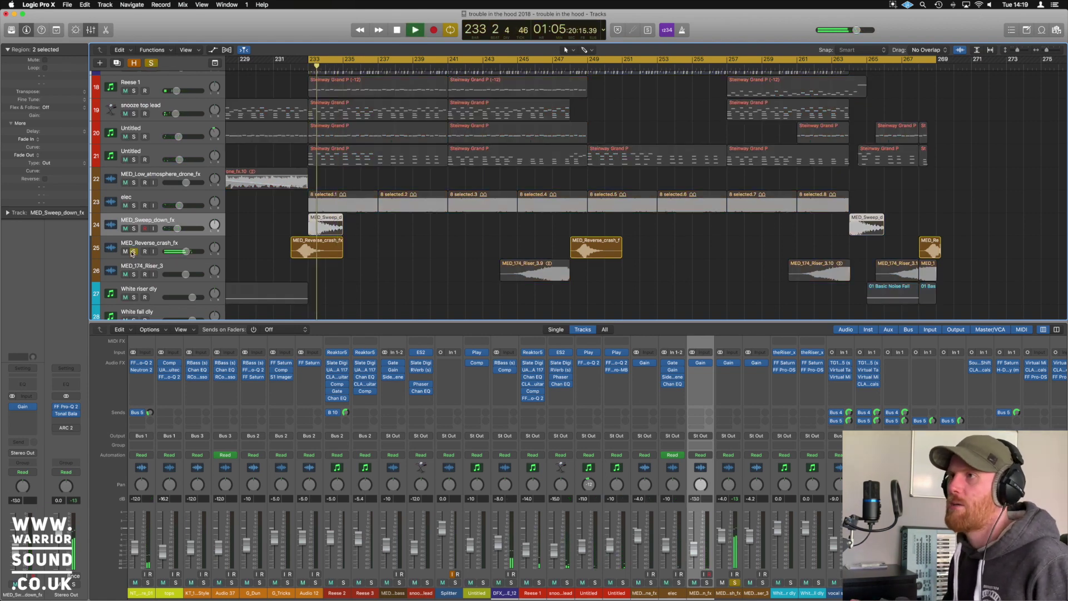
click(133, 252)
Set the cycle range to the MED_174_Riser_3.9 region on track 26 and play the mix through it
scroll(405, 238, down, 1)
scroll(405, 238, down, 6)
scroll(405, 192, up, 7)
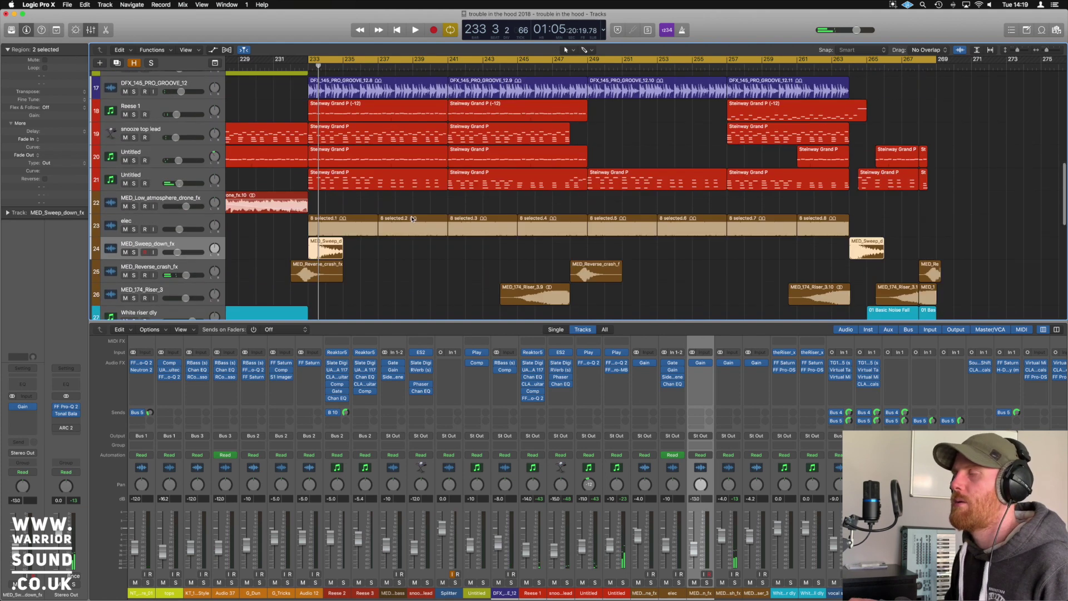
scroll(406, 209, down, 8)
scroll(411, 217, up, 2)
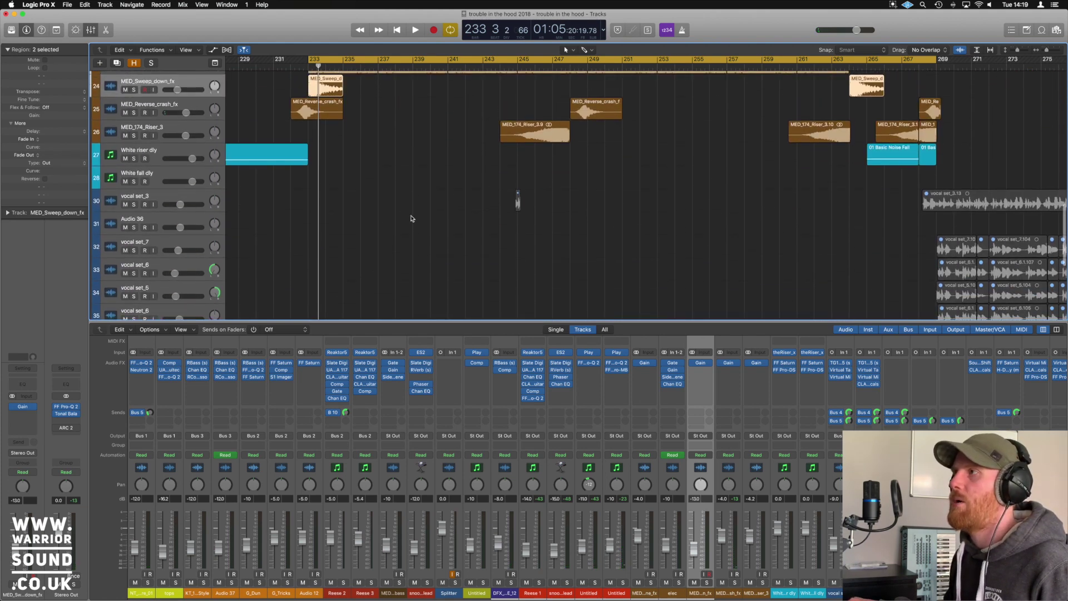
scroll(416, 217, right, 2)
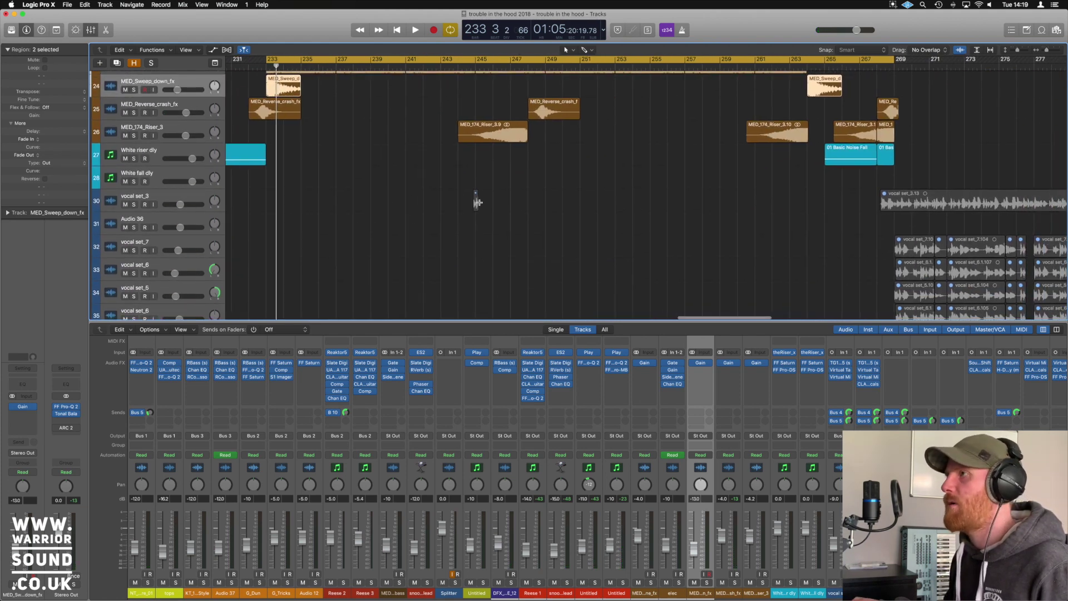
scroll(475, 203, up, 1)
scroll(475, 203, right, 1)
click(502, 132)
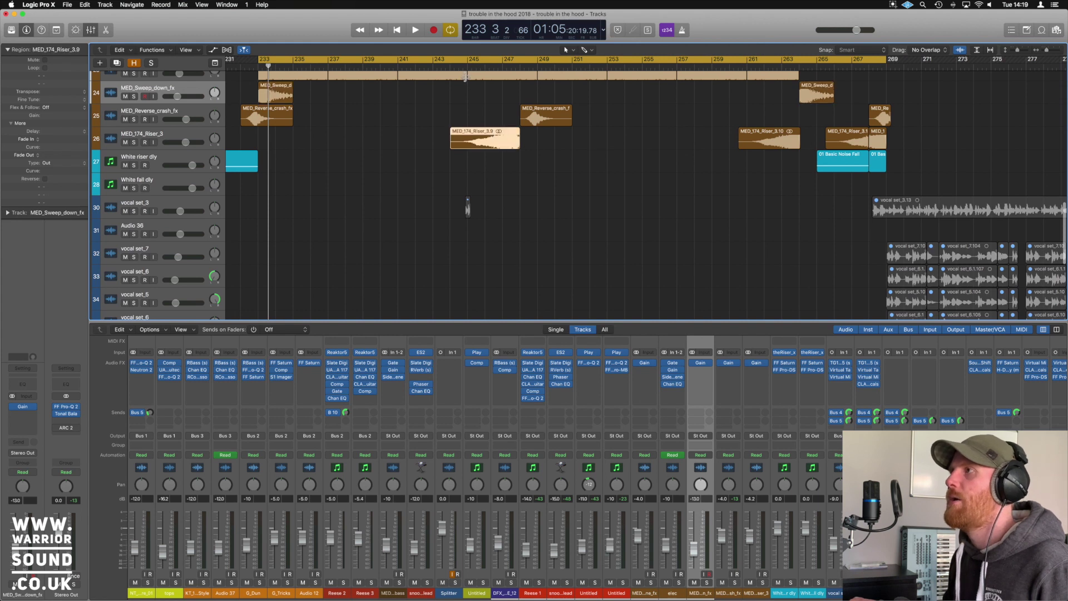
key(super+u)
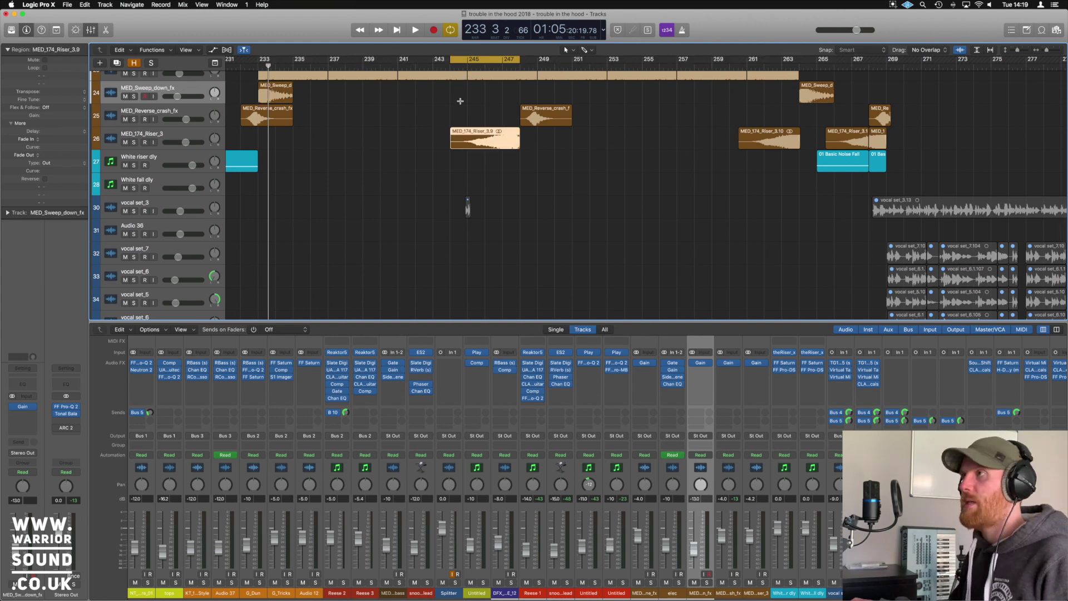
key(space)
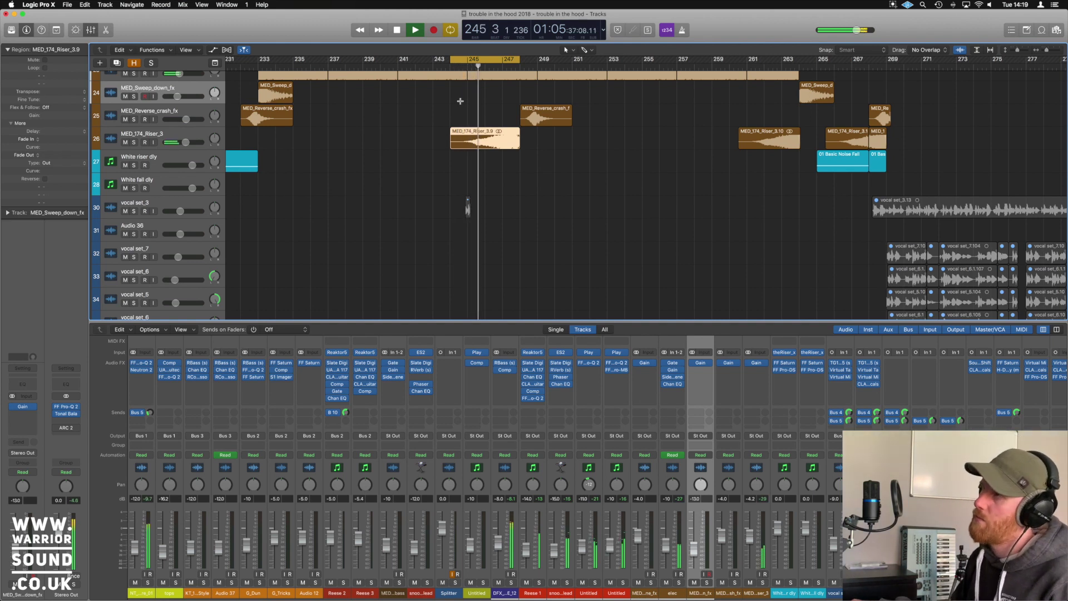
Turn off the cycle range, let playback run past the riser and stop it at bar 249
click(499, 62)
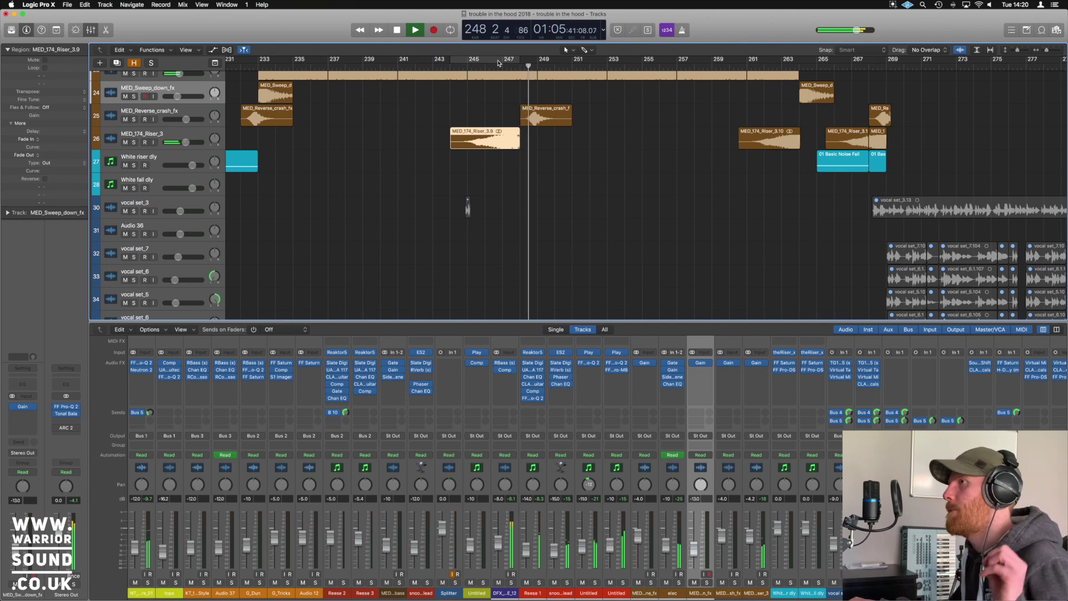
scroll(484, 72, up, 5)
key(space)
Set the cycle range to bars 233–249, play the section, stop near its end and turn the cycle range off
ctrl+alt+click(477, 81)
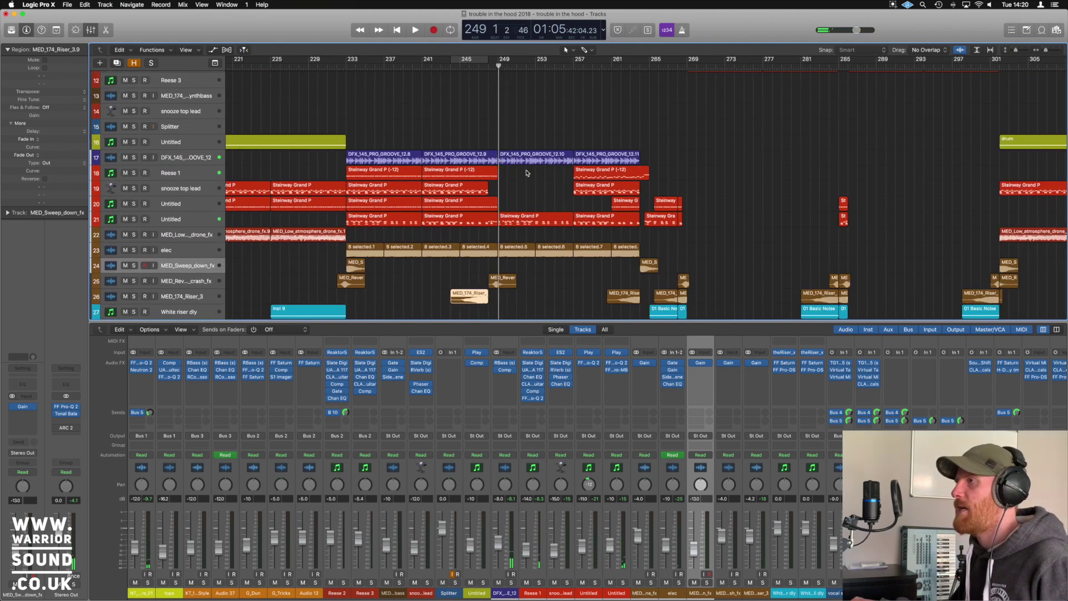
ctrl+alt+click(476, 105)
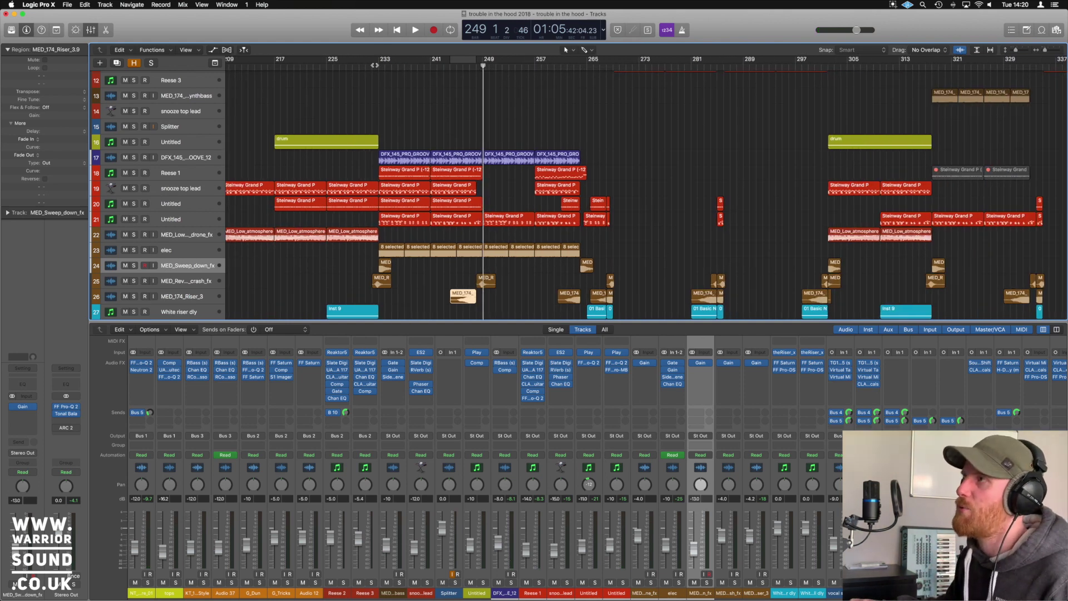
drag(380, 61, 481, 67)
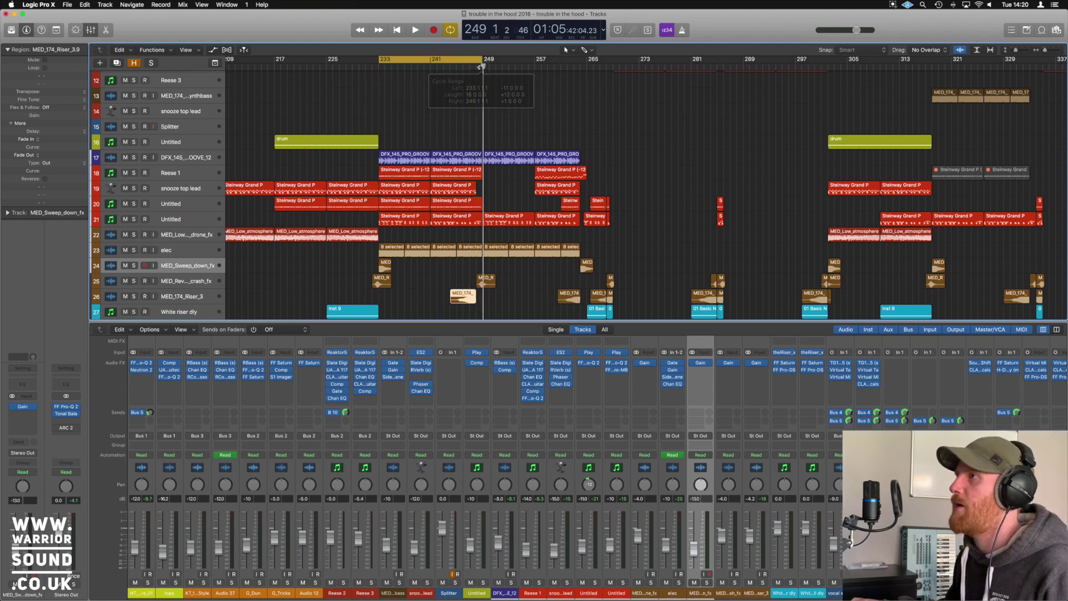
key(space)
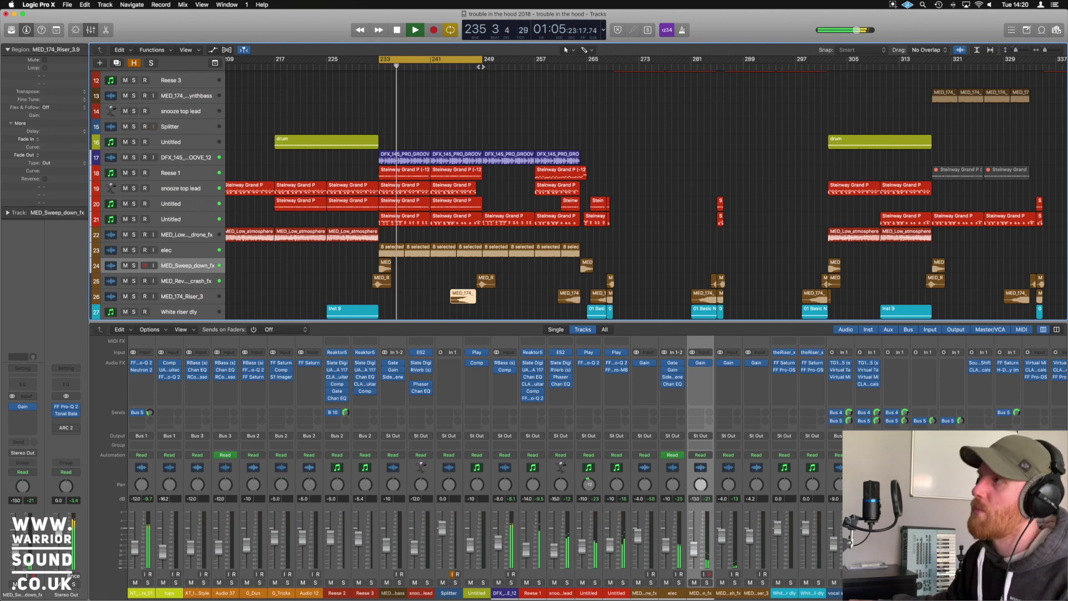
click(474, 59)
click(477, 65)
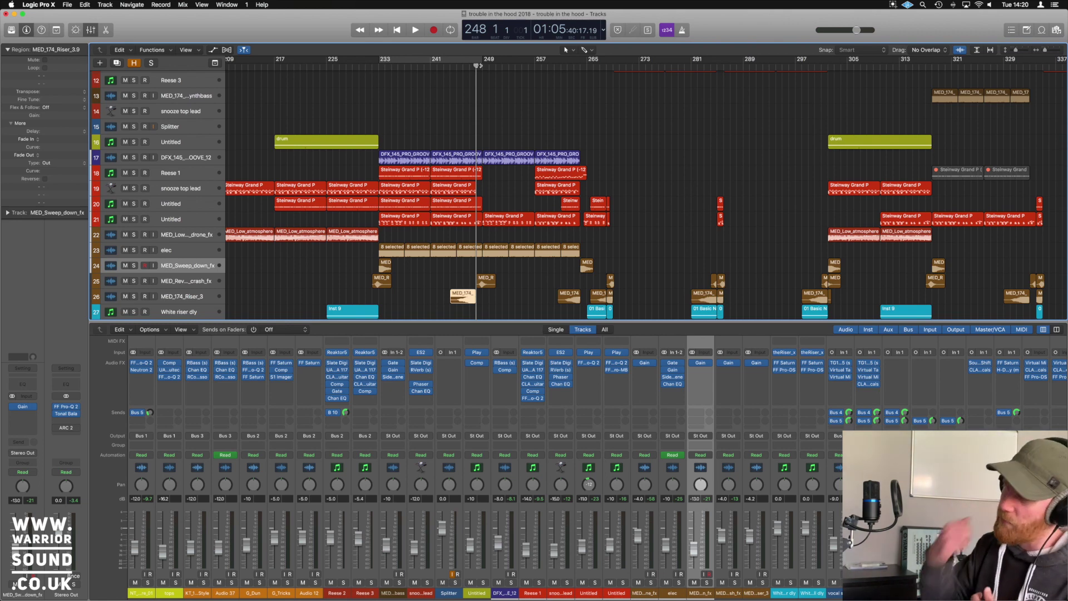
Play the mix from bar 245 to bar 264, examining the vocal, riser and effects regions along the way
drag(470, 64, 457, 66)
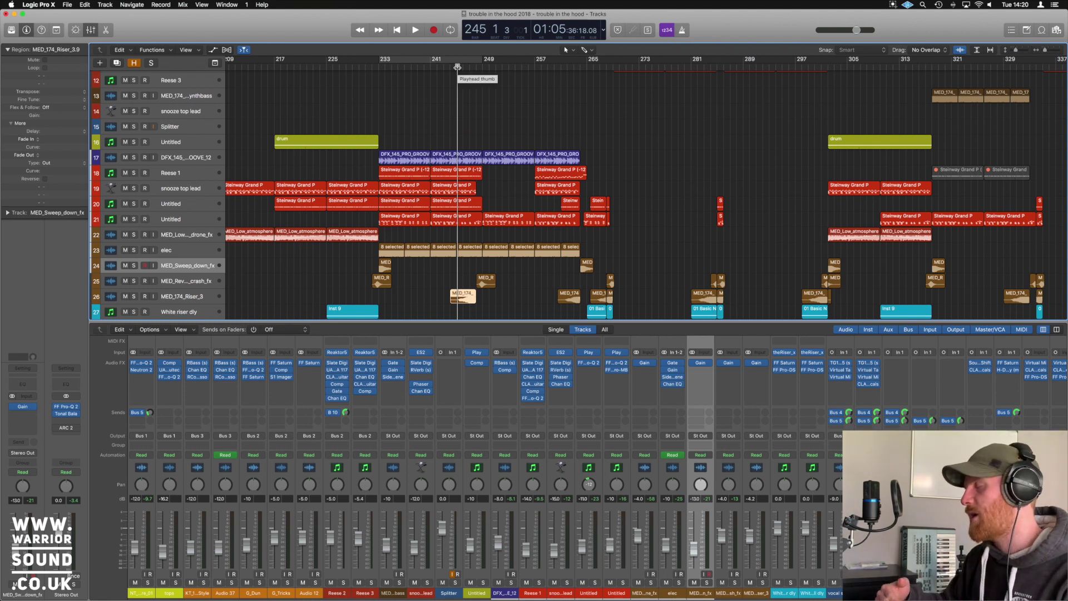
scroll(541, 123, down, 10)
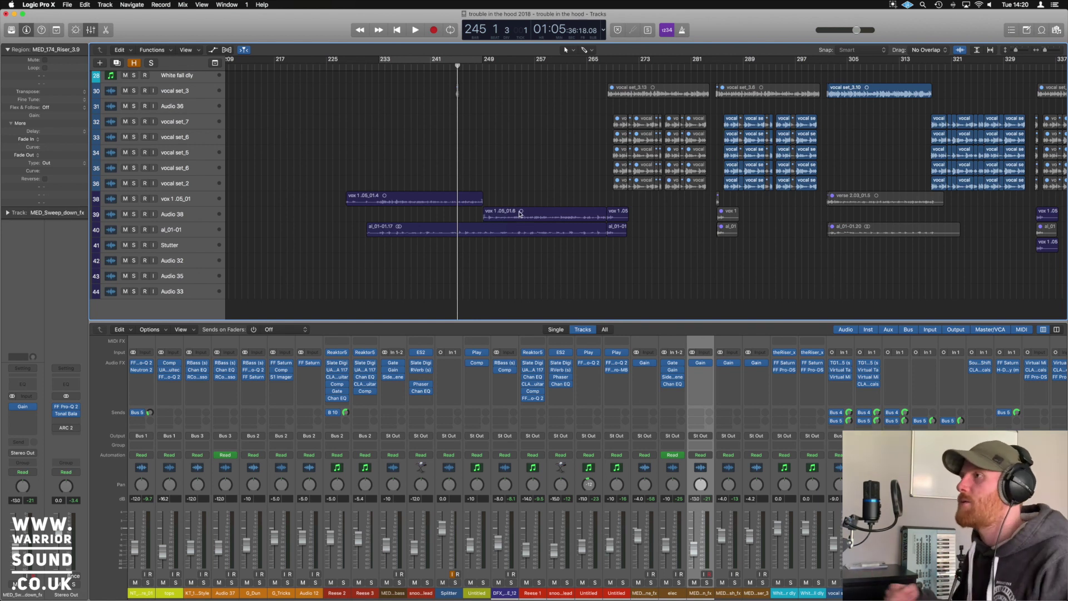
key(space)
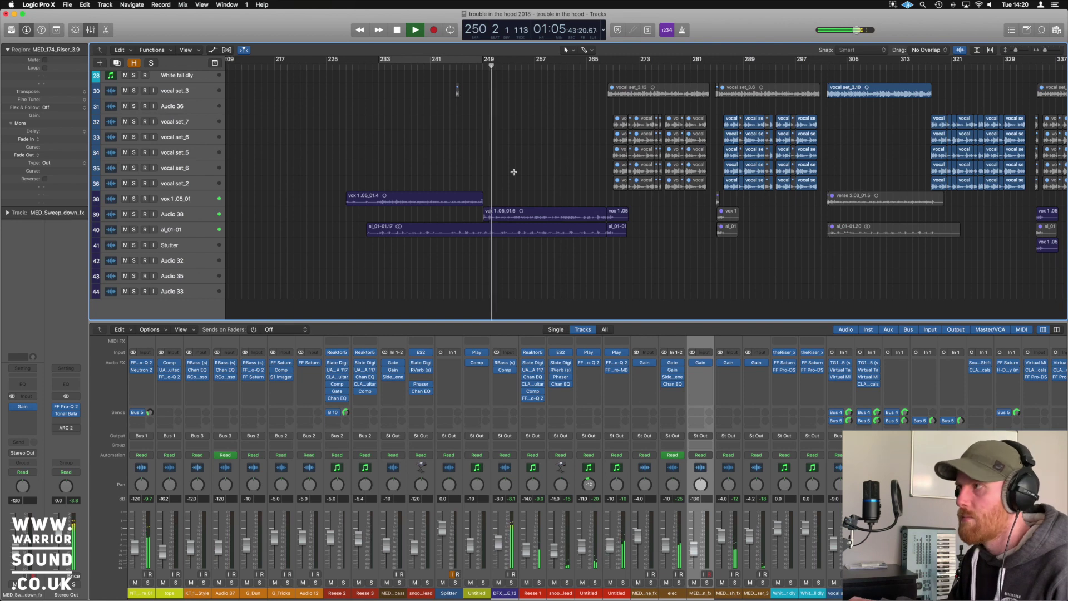
scroll(514, 173, down, 5)
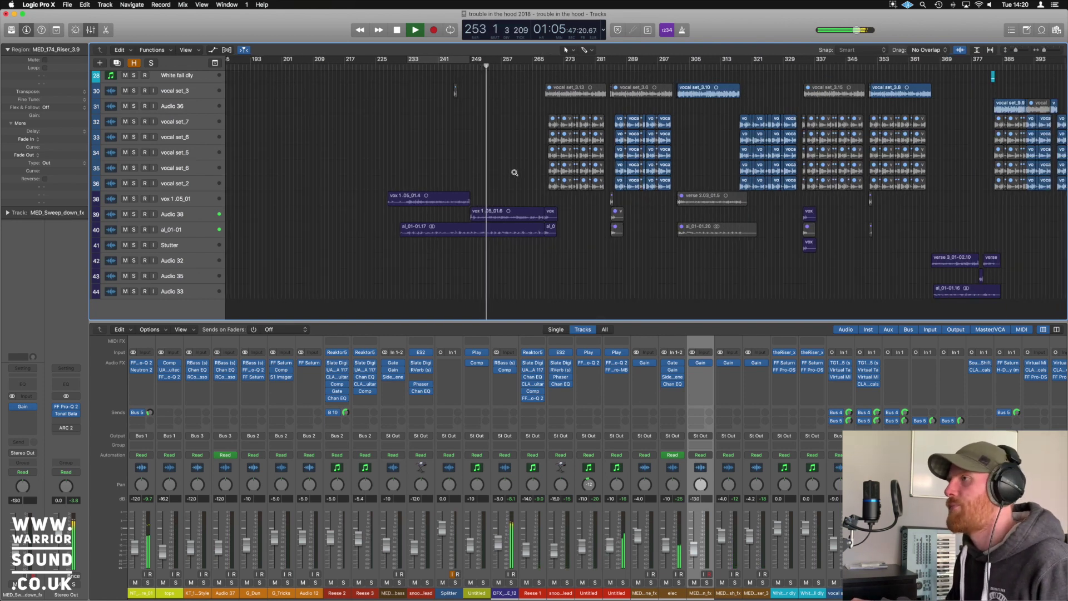
scroll(514, 172, down, 5)
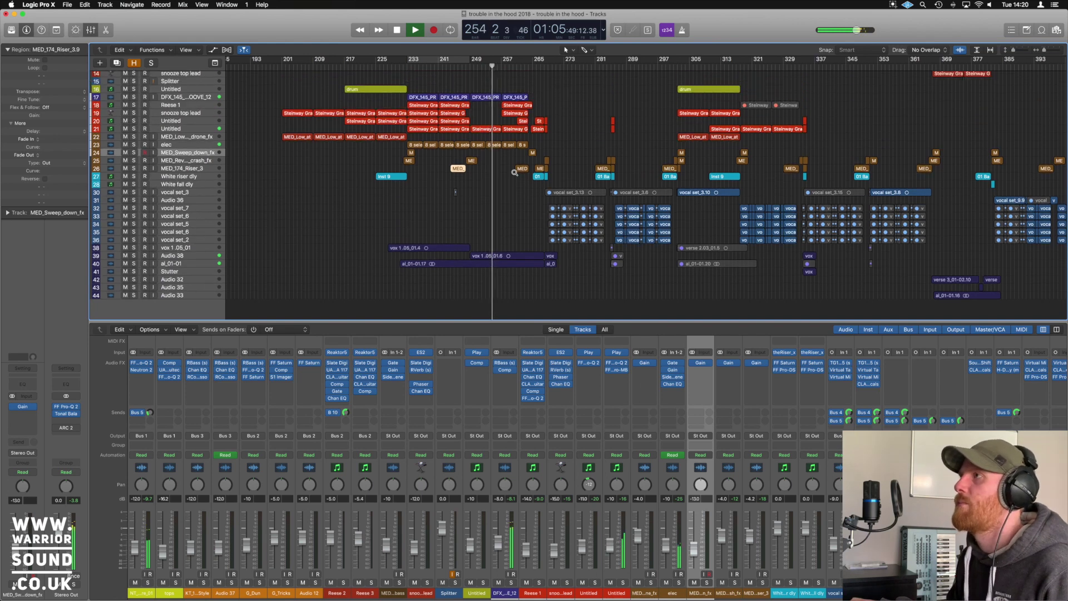
scroll(514, 173, down, 2)
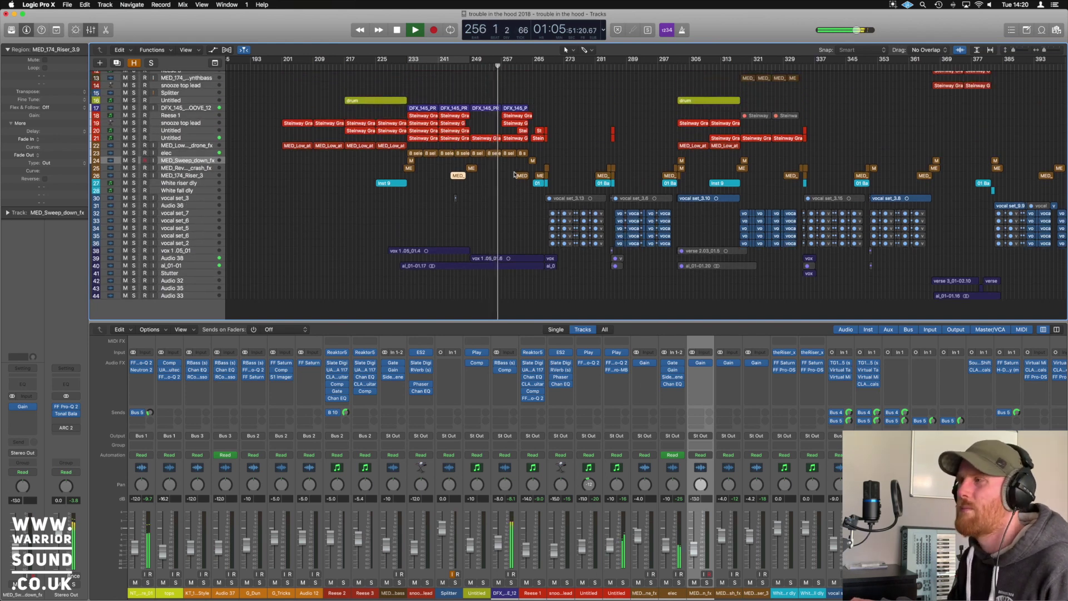
scroll(513, 174, up, 6)
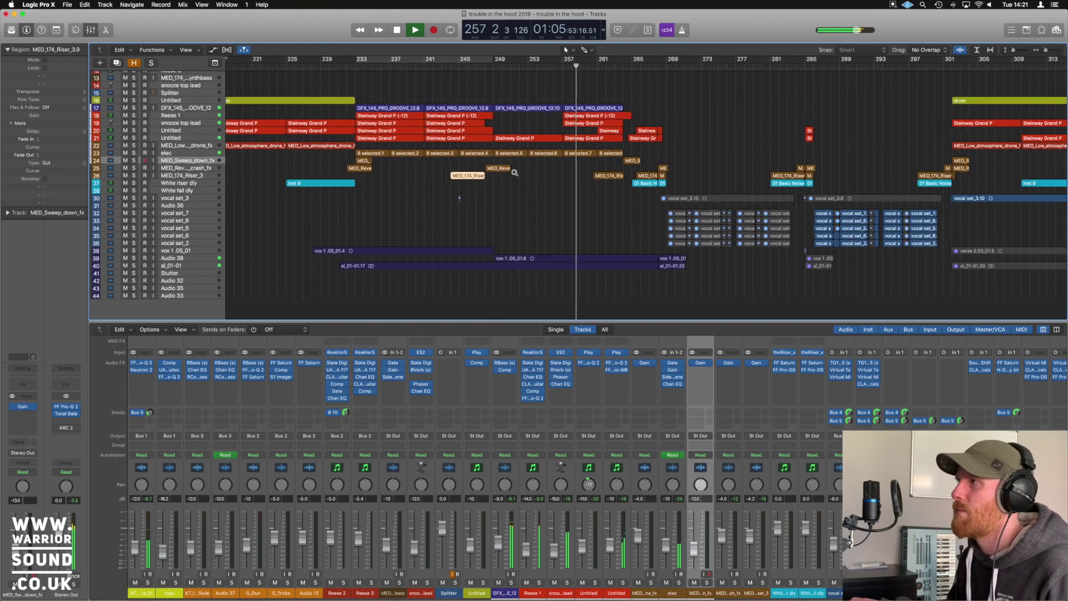
scroll(515, 172, up, 4)
scroll(515, 172, up, 5)
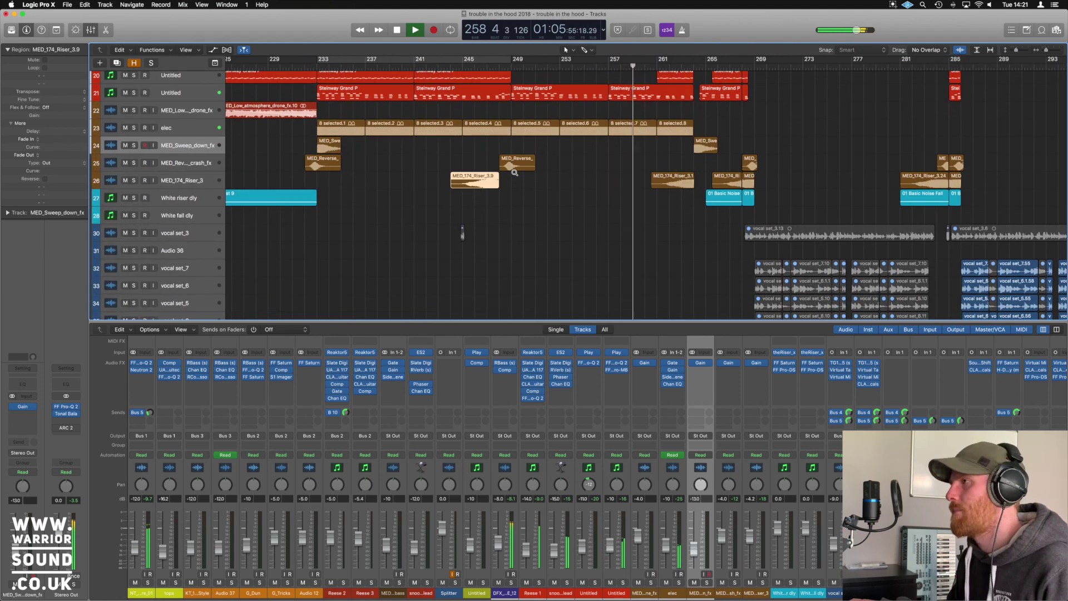
scroll(514, 174, up, 10)
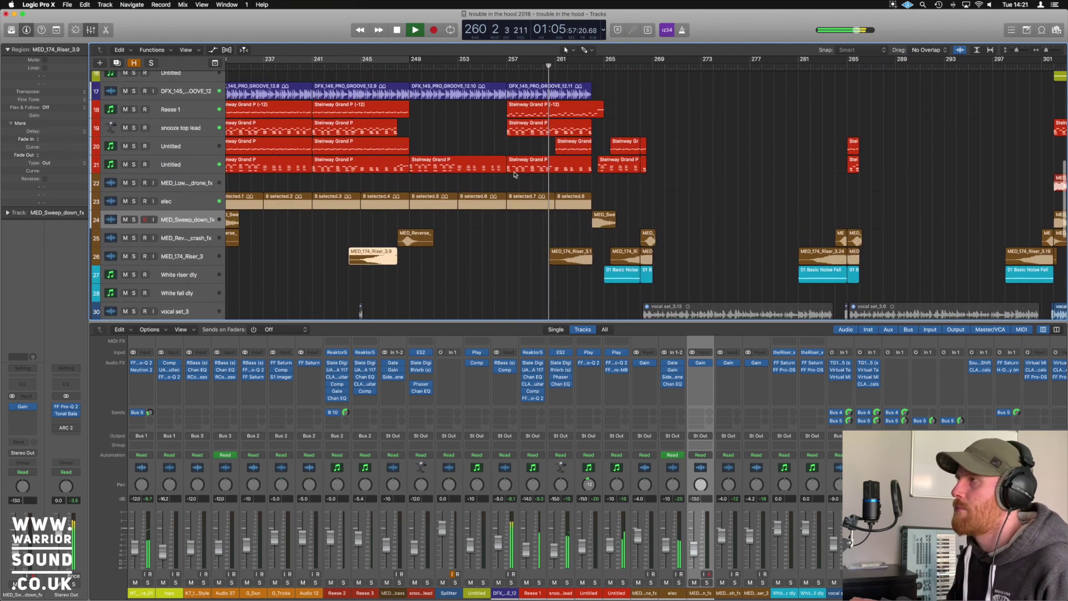
scroll(514, 174, down, 9)
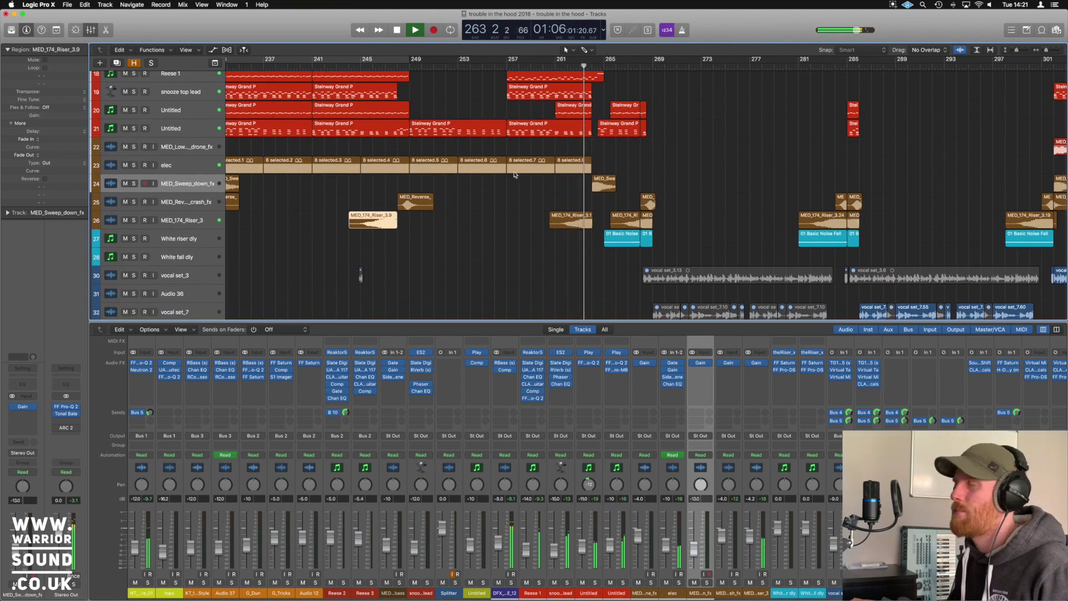
key(space)
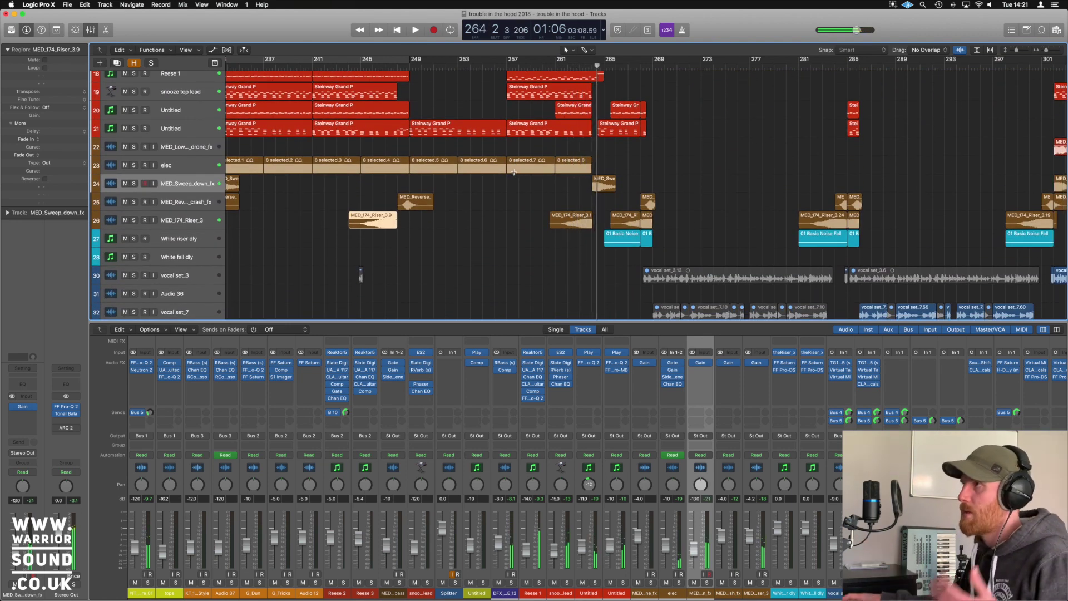
Play the build-up from bar 257 and stop it at bar 268, just before the drop
click(505, 67)
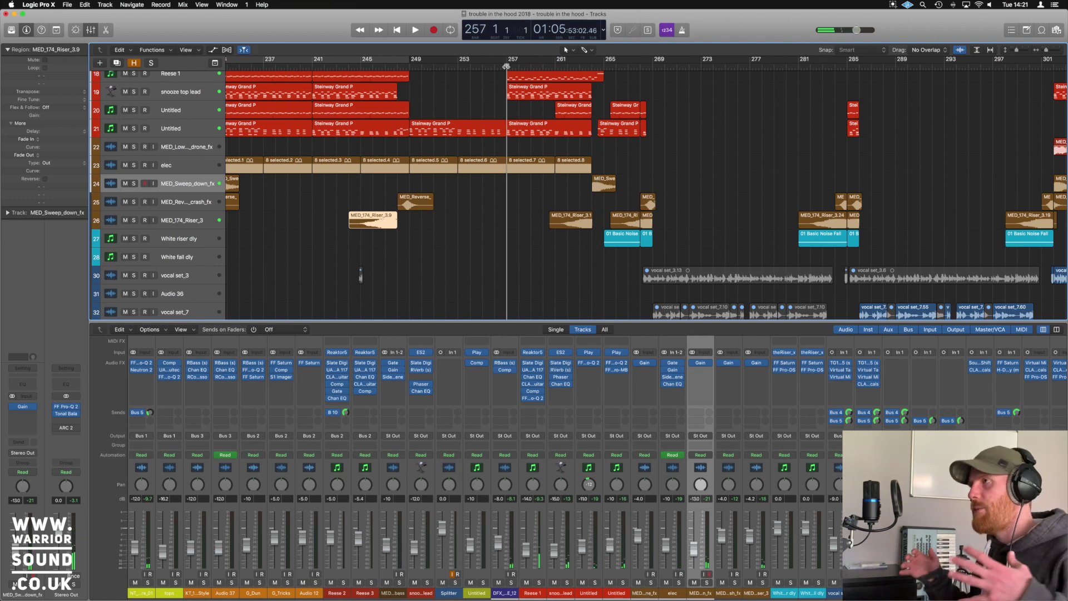
scroll(512, 77, up, 1)
scroll(512, 76, up, 1)
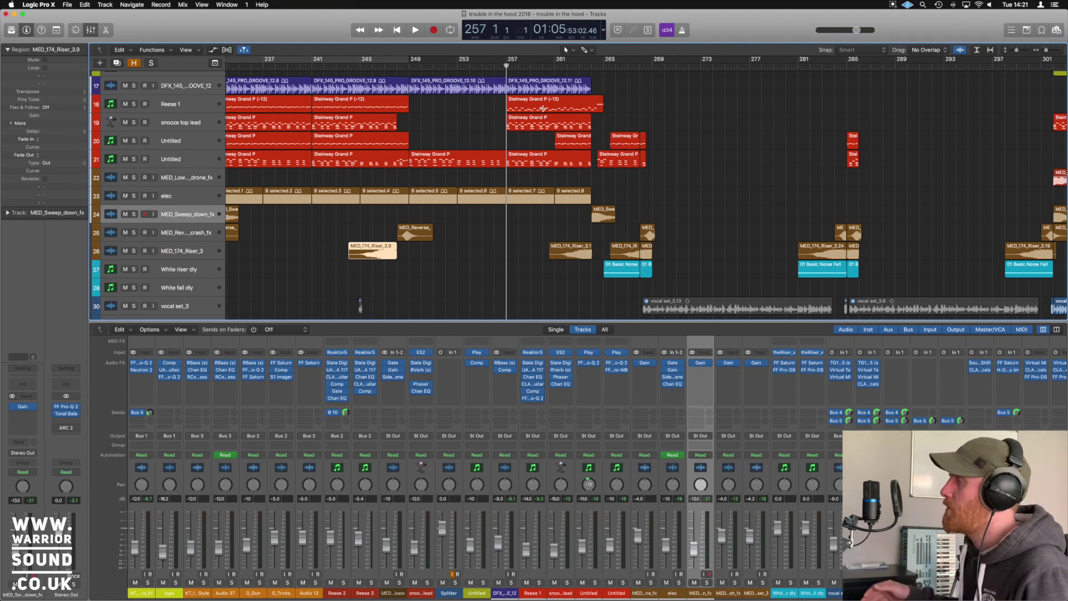
key(space)
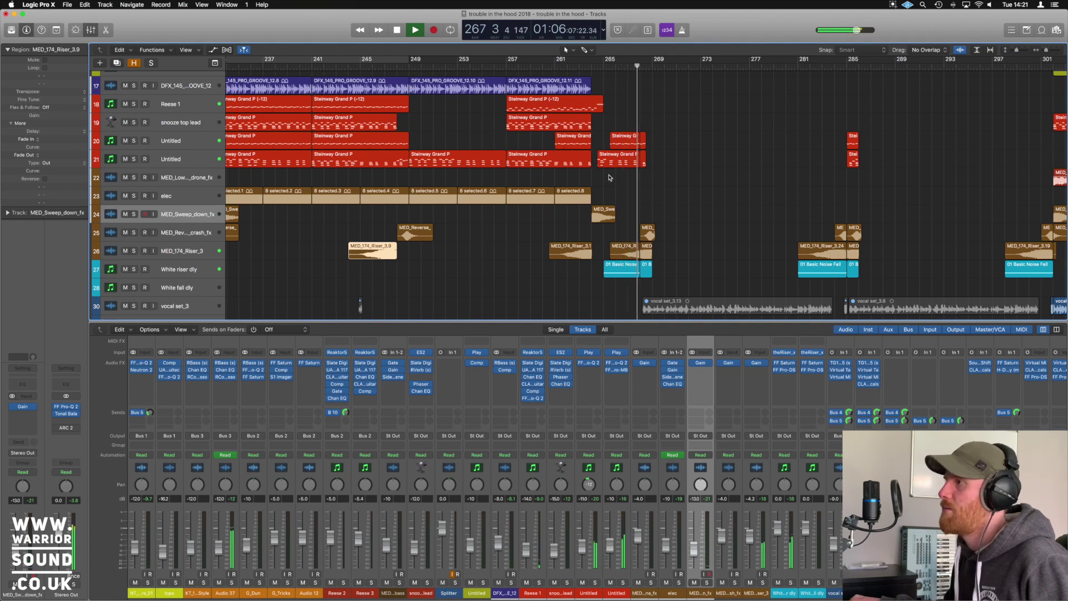
key(space)
scroll(614, 173, down, 2)
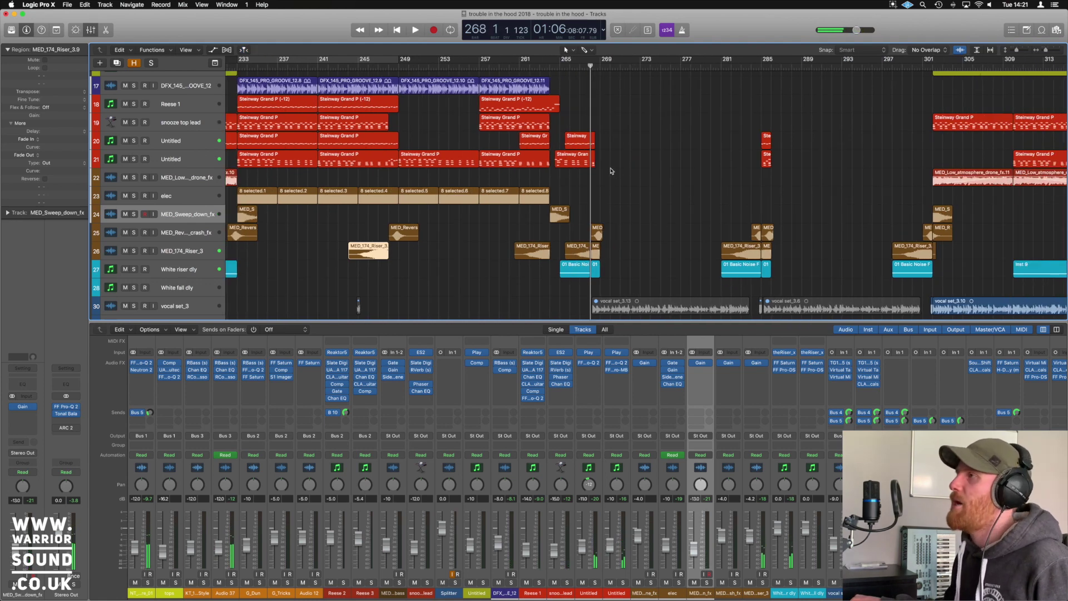
Solo tracks 20 and 21, play them from bar 264, and clear the solos to hear the full mix
click(550, 69)
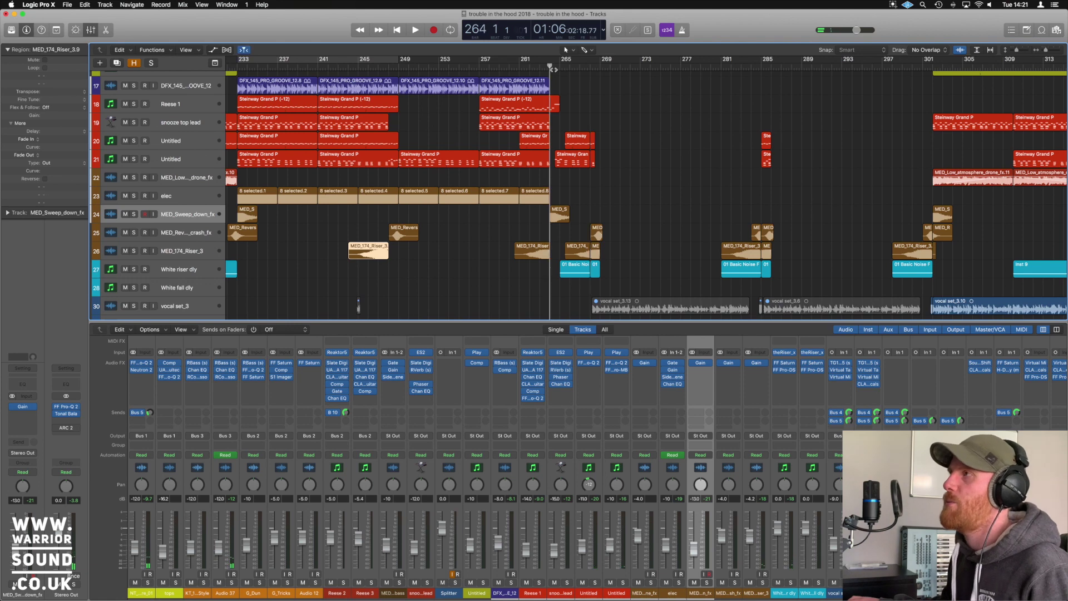
click(189, 158)
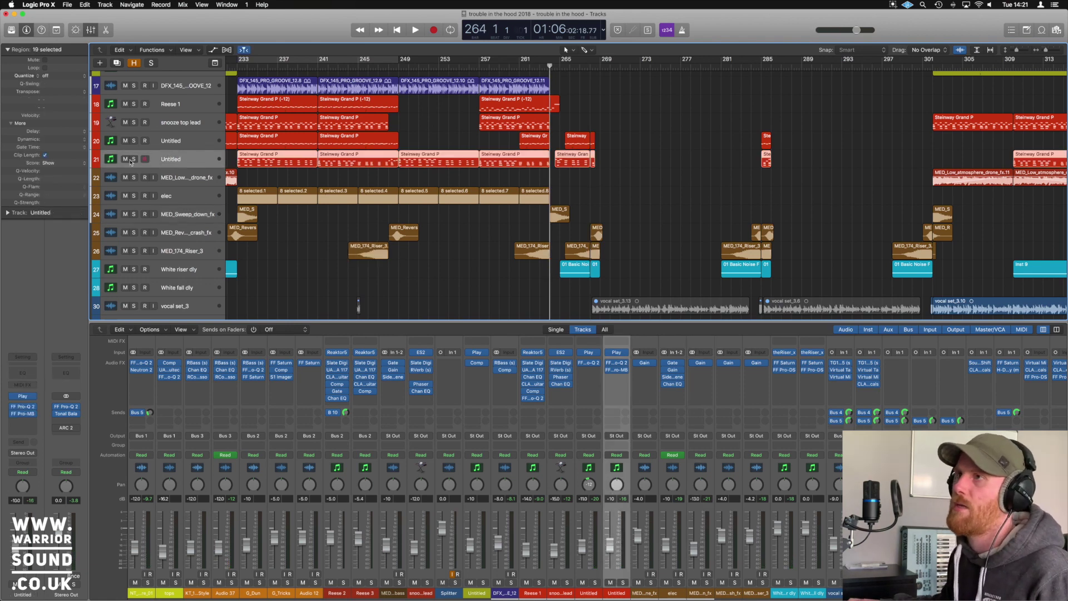
click(133, 159)
key(space)
click(134, 141)
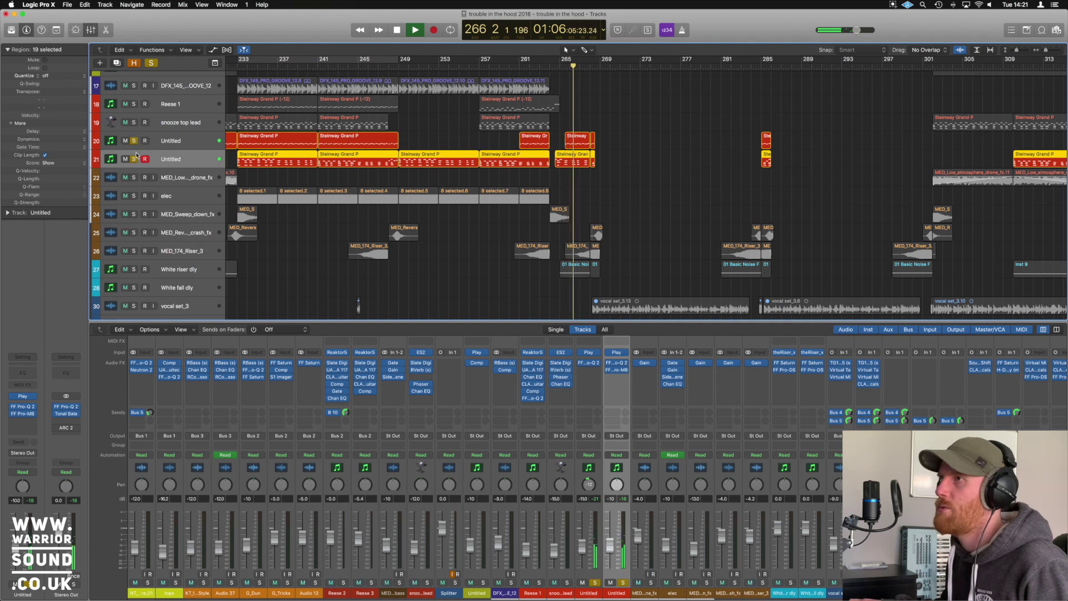
alt+click(134, 141)
click(134, 141)
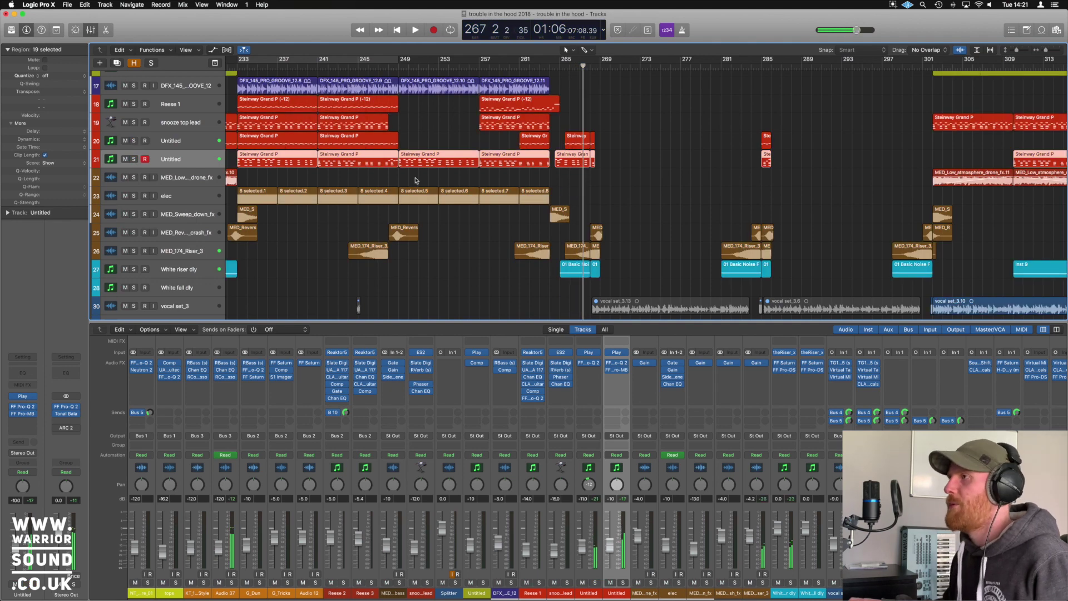
Set the cycle range to bar 268, where the drum fill leads into the drop, and play it briefly
key(super+Up)
key(super+Up)
key(super+Up)
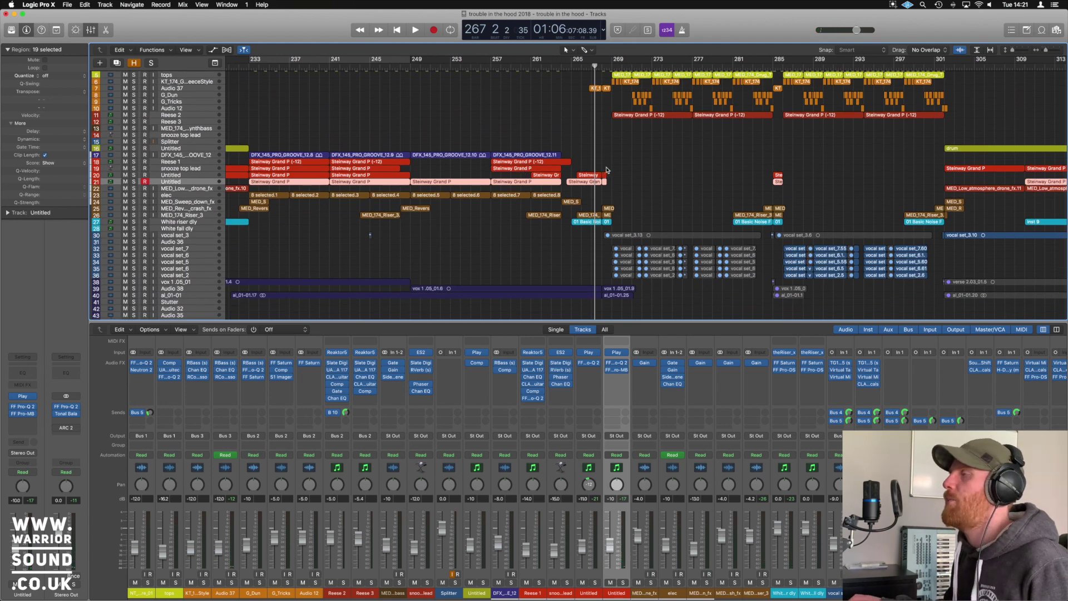
scroll(606, 169, up, 2)
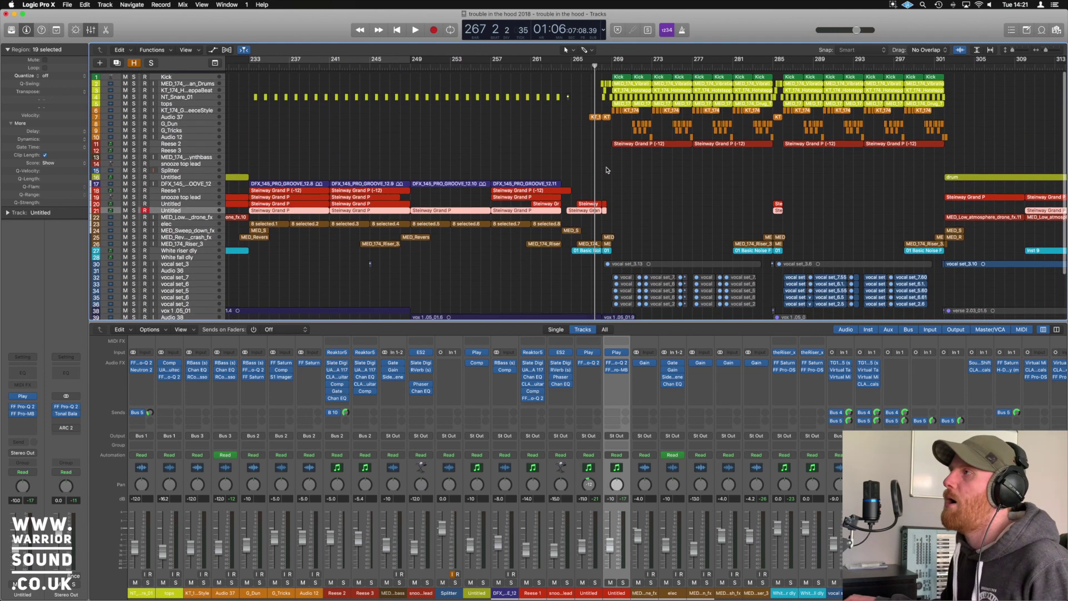
key(super+Right)
key(super+Right)
key(super+Right)
key(super+Right)
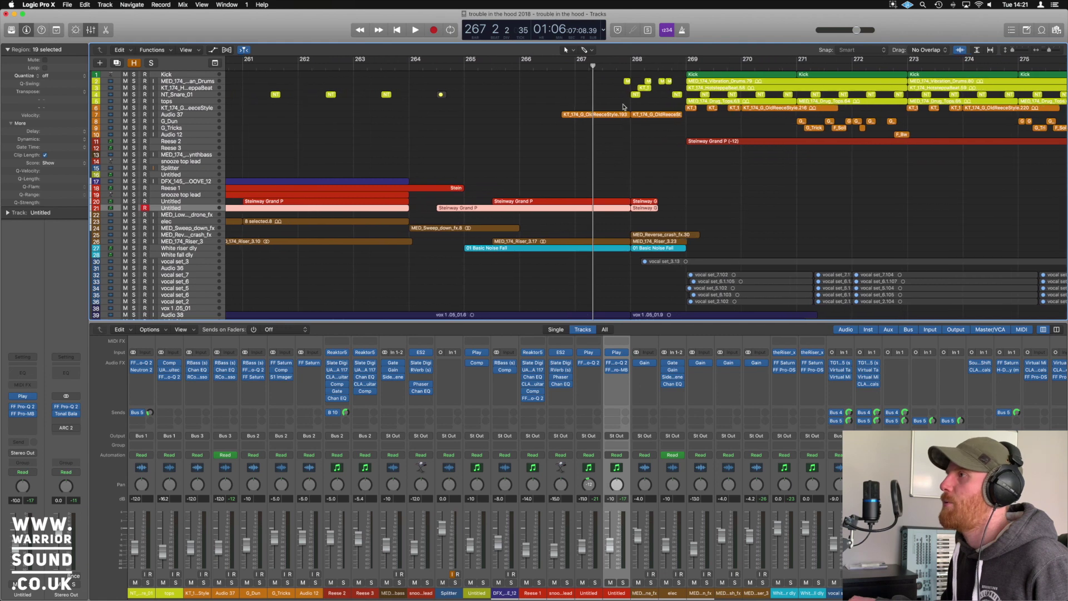
drag(630, 64, 687, 66)
key(space)
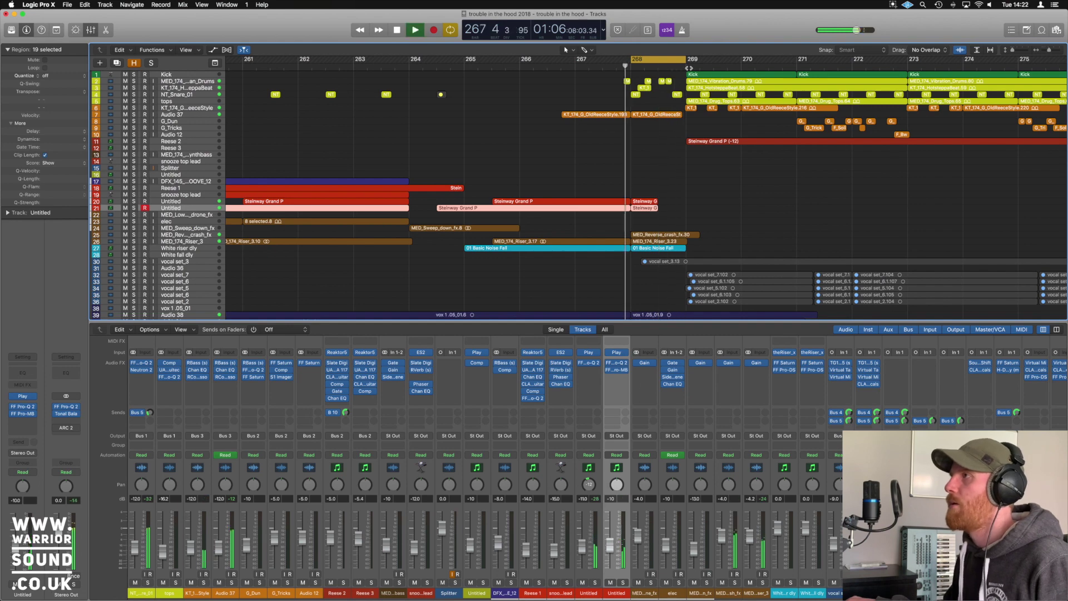
key(space)
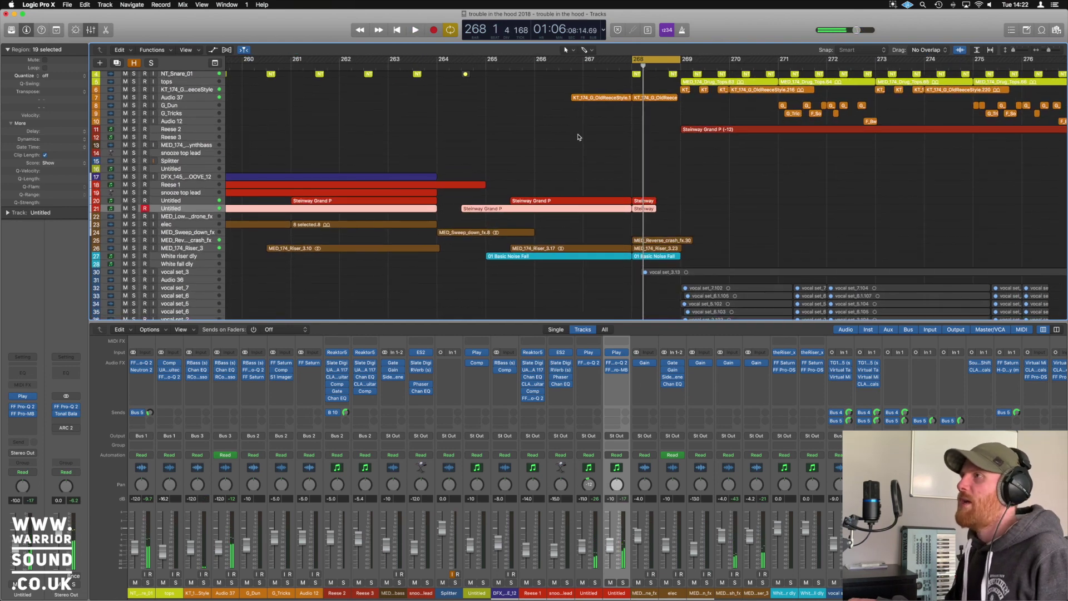
Play the rest of bar 268 and stop at the drop, with the cycle range turned off
ctrl+alt+click(578, 135)
scroll(579, 136, up, 2)
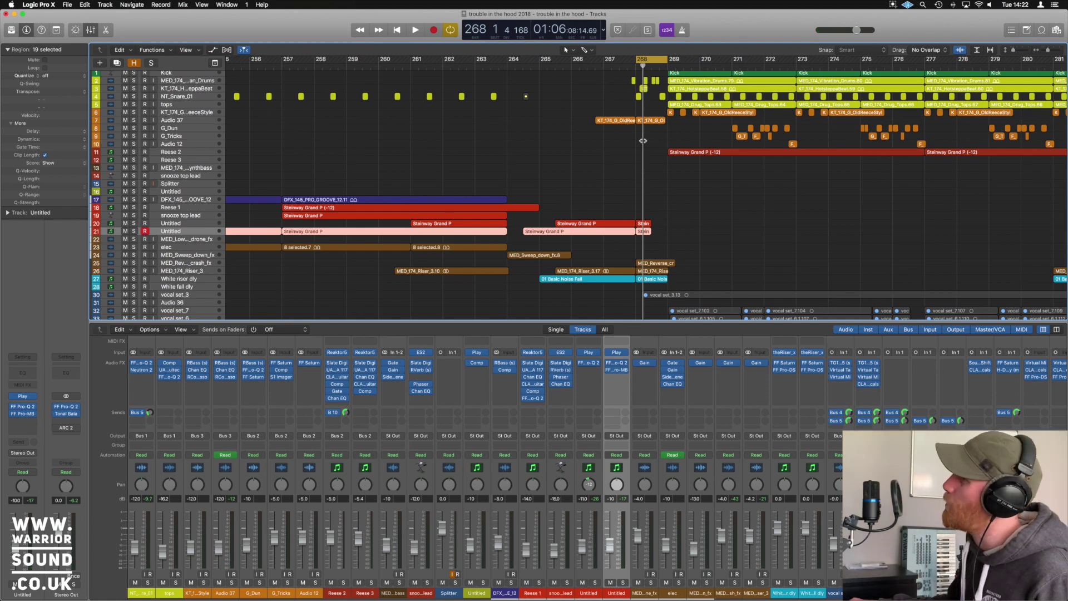
key(space)
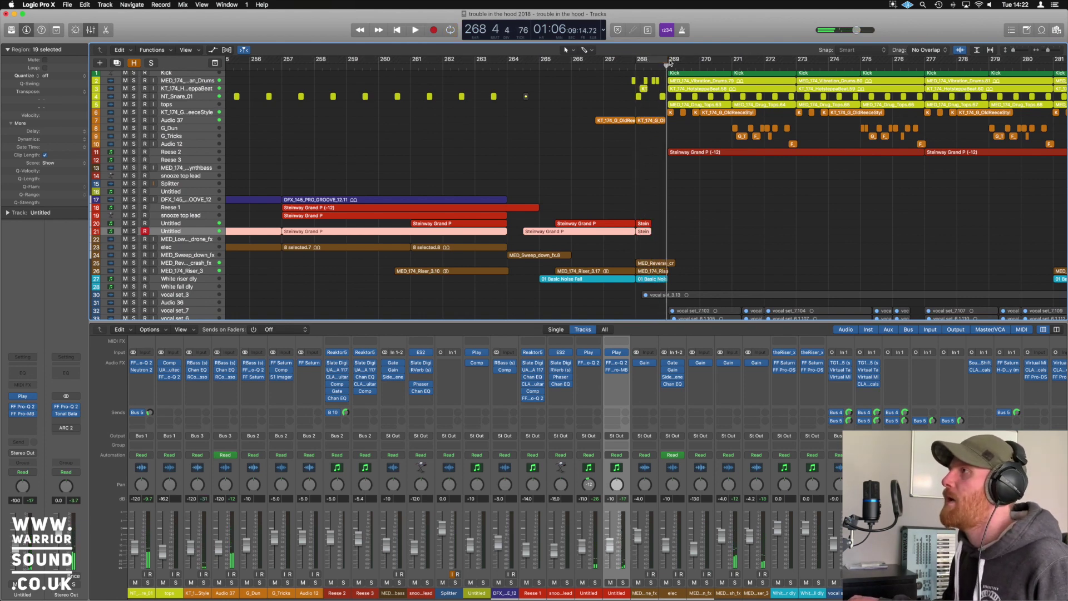
Select track 3, the KT_174 hotsteppa beat, and set the cycle range to bar 268 over the drum fill
key(z)
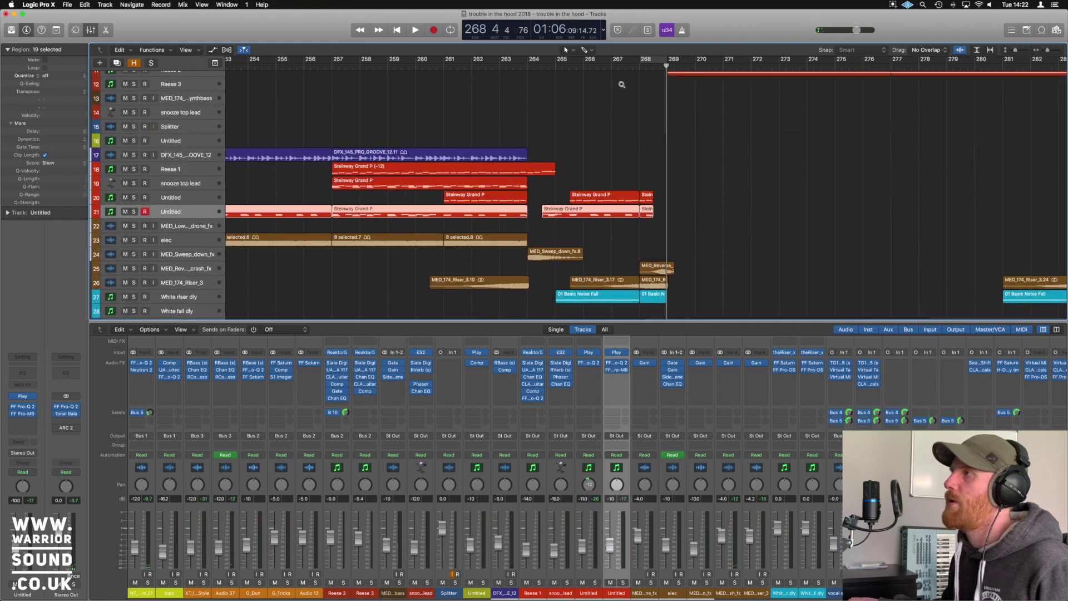
key(z)
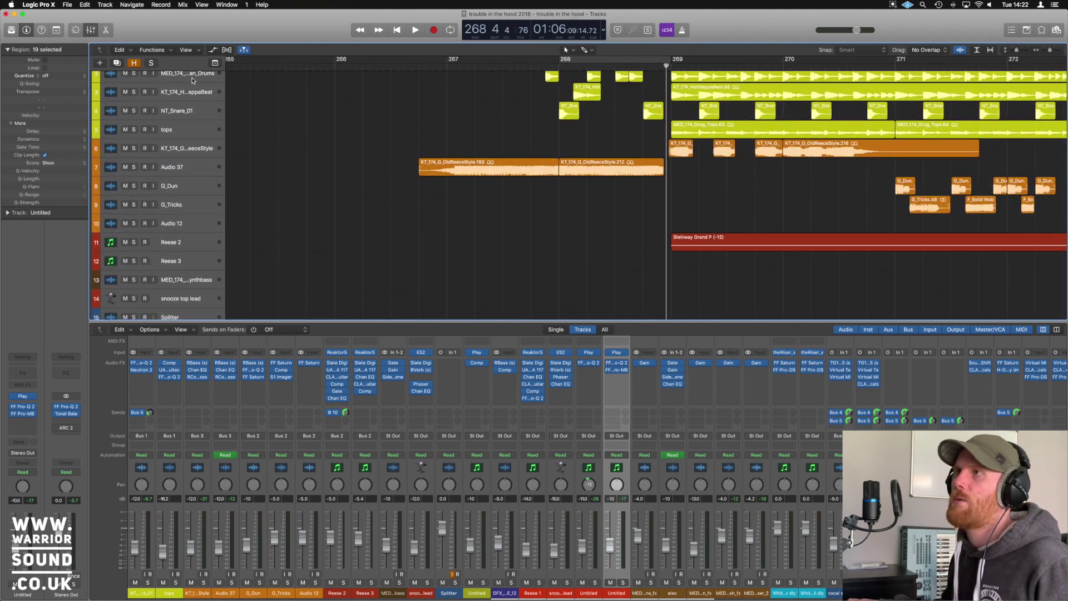
scroll(425, 110, up, 1)
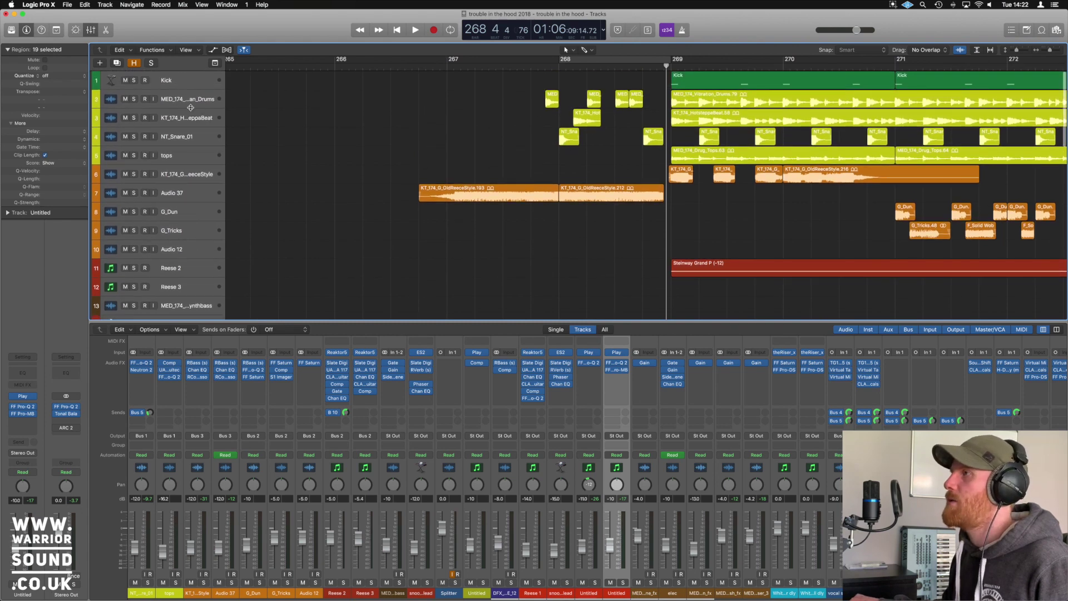
click(191, 119)
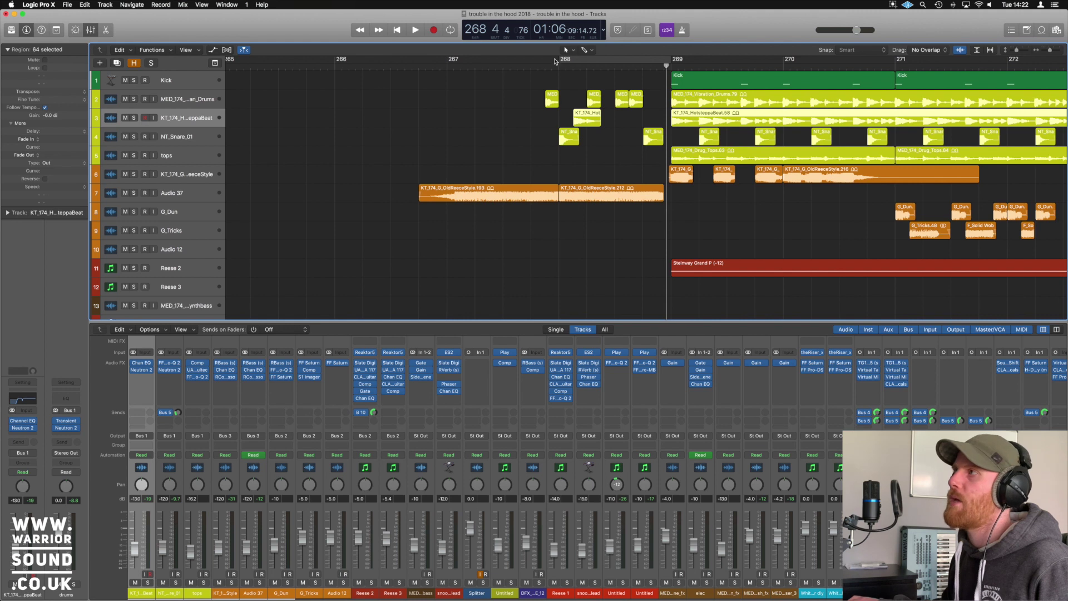
click(486, 62)
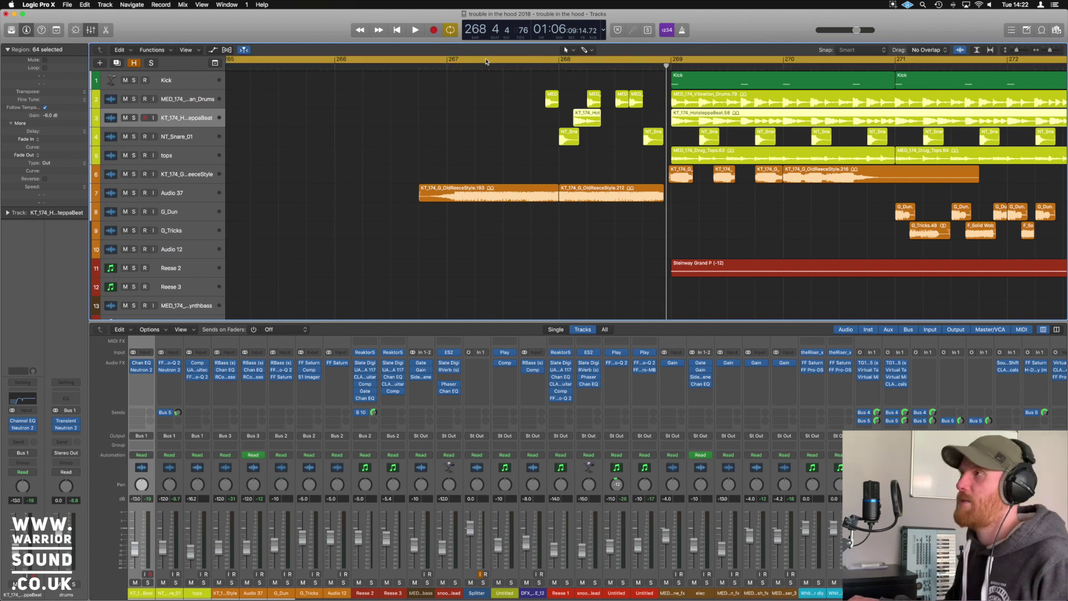
click(559, 57)
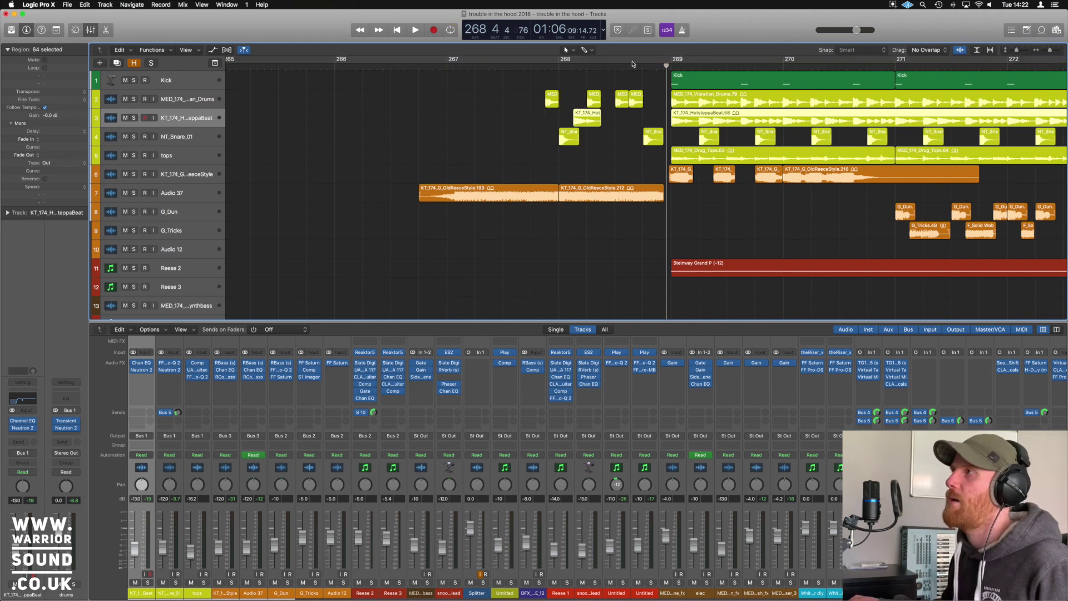
drag(672, 62, 559, 61)
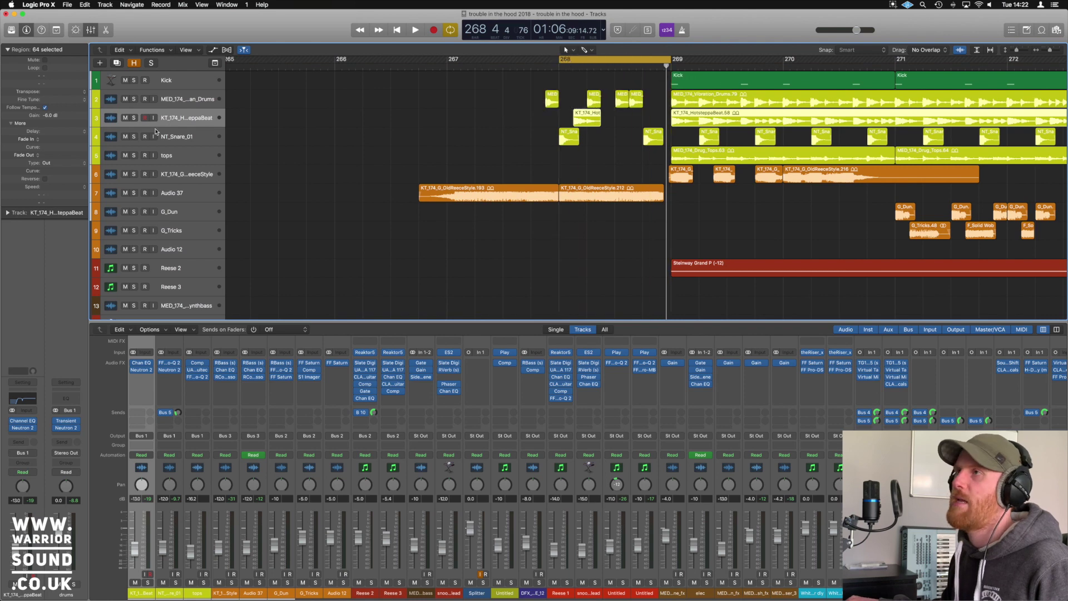
Solo drum tracks 2, 3 and 4 and play the bar 268 drum fill on its own
click(133, 118)
click(134, 99)
click(134, 136)
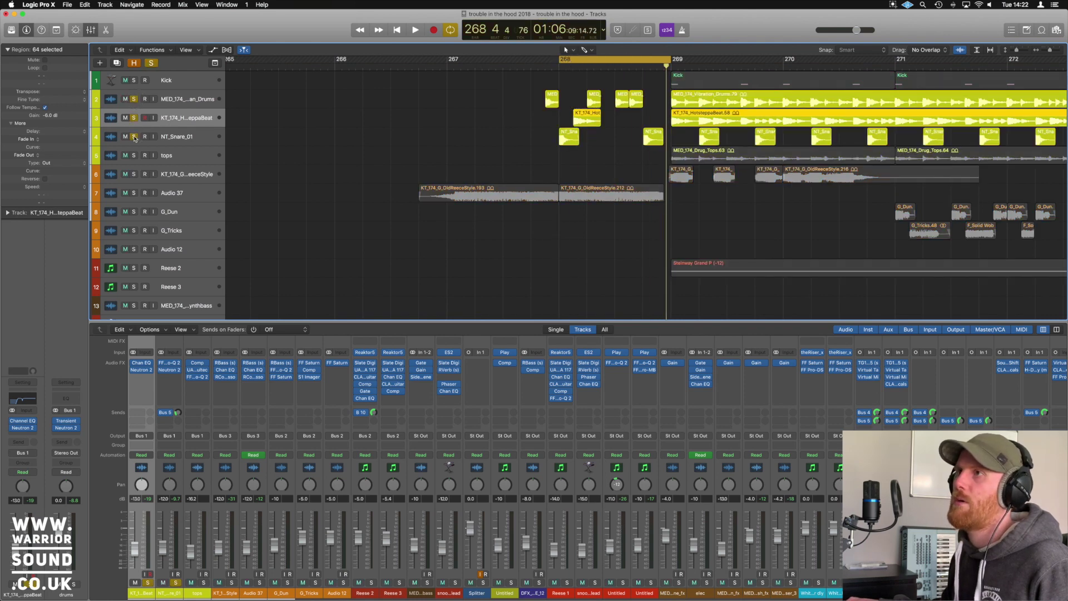
key(space)
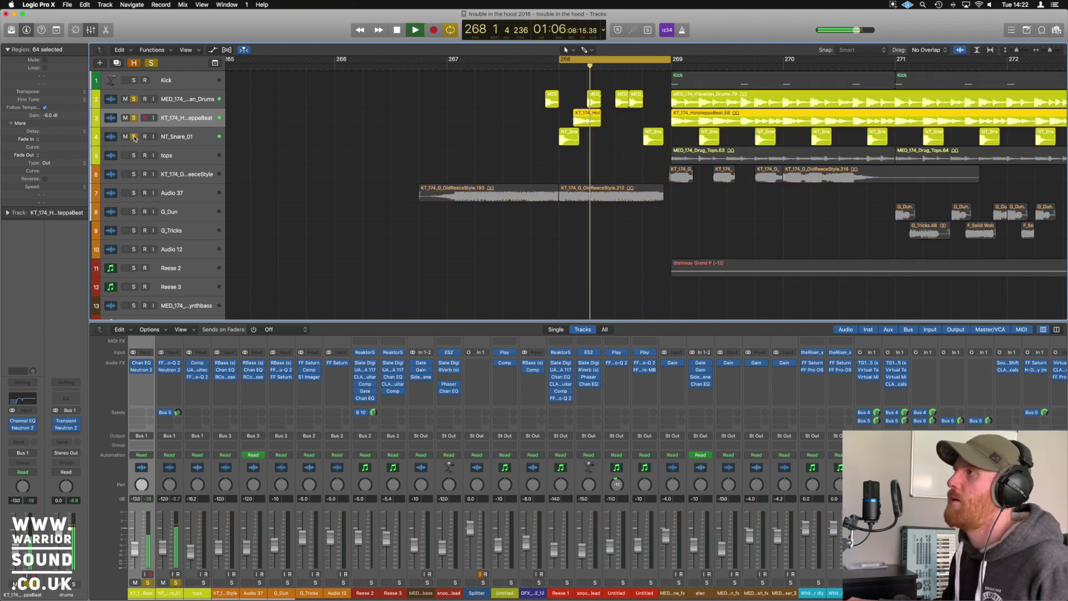
key(space)
Add track 7, Audio 37, to the soloed drums and play the bar 268 fill again
click(134, 174)
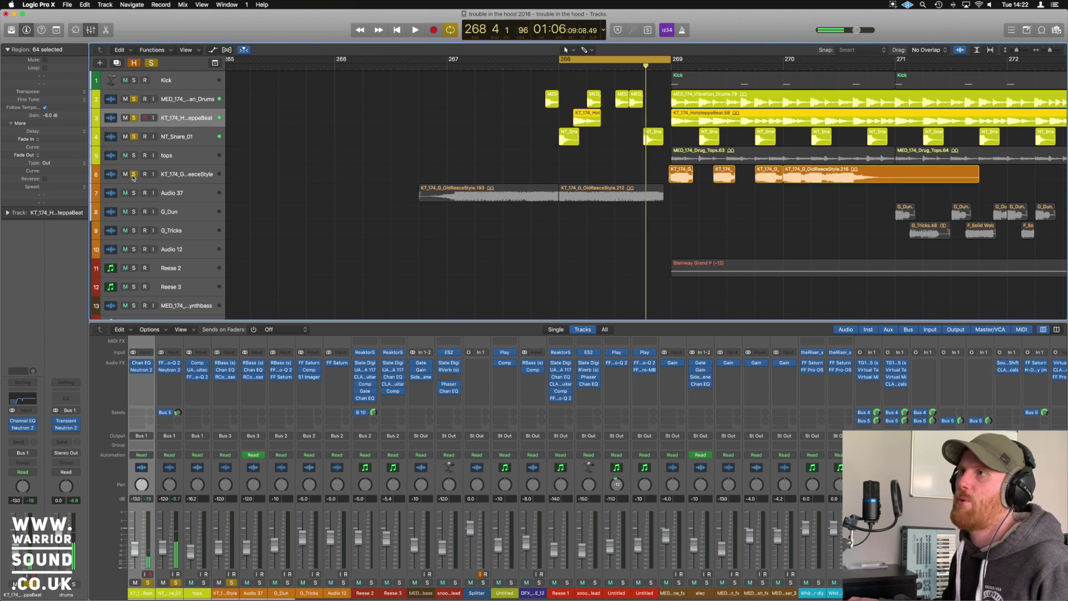
key(space)
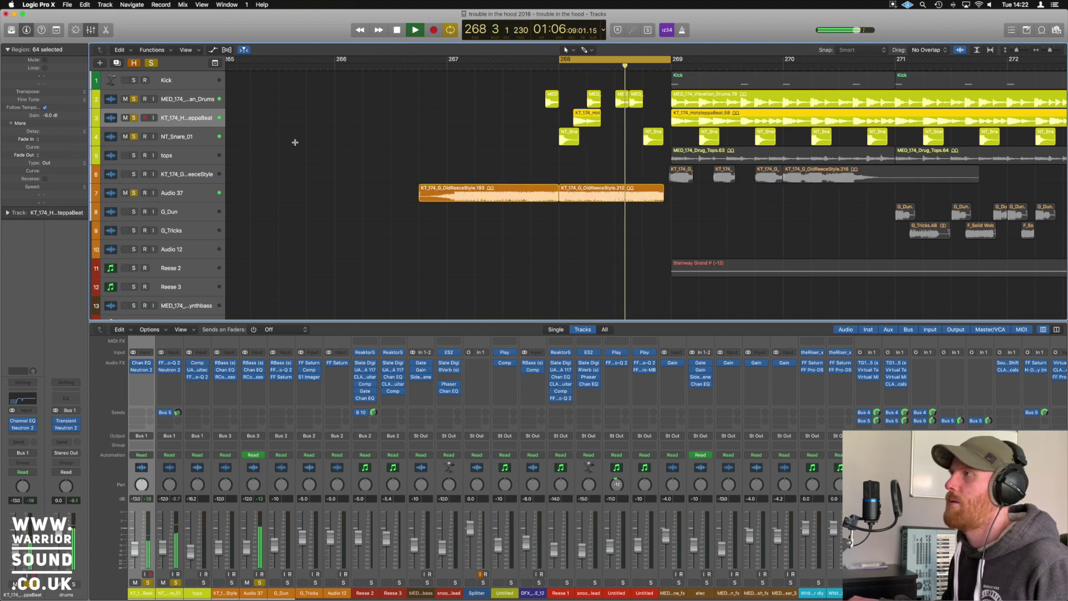
key(space)
Set the cycle range to the drop's first four bars, from bar 269 to bar 273, and clear all solos
ctrl+alt+click(303, 140)
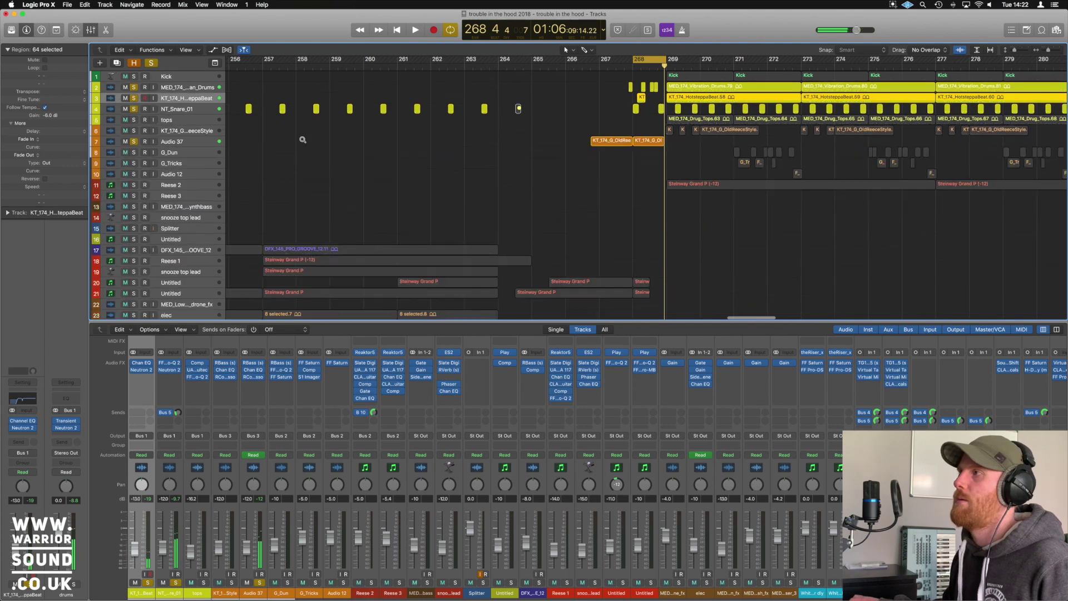
ctrl+alt+click(302, 140)
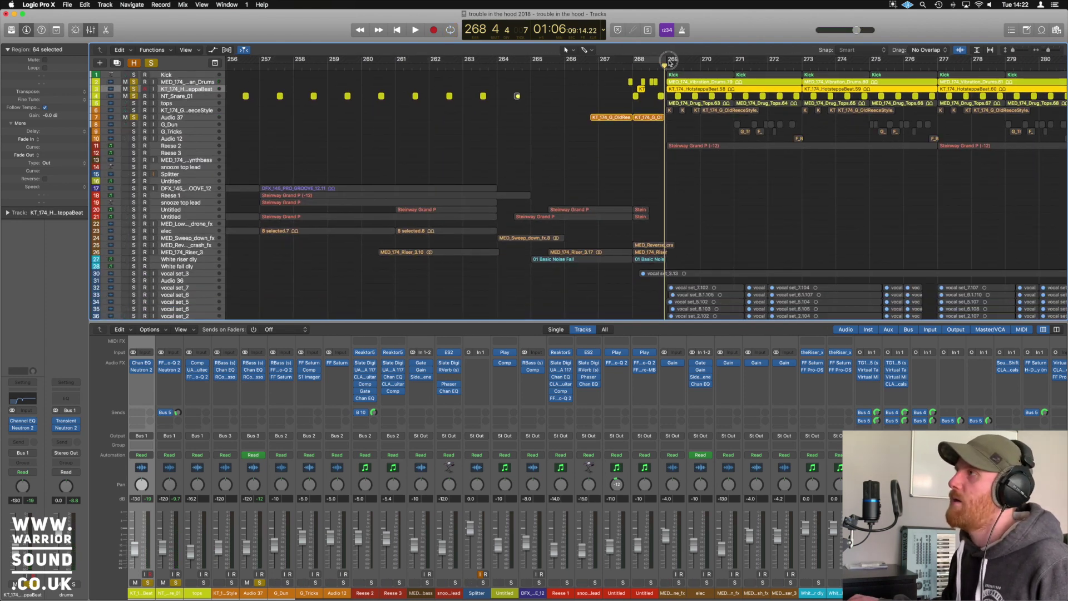
drag(670, 63, 801, 62)
click(151, 63)
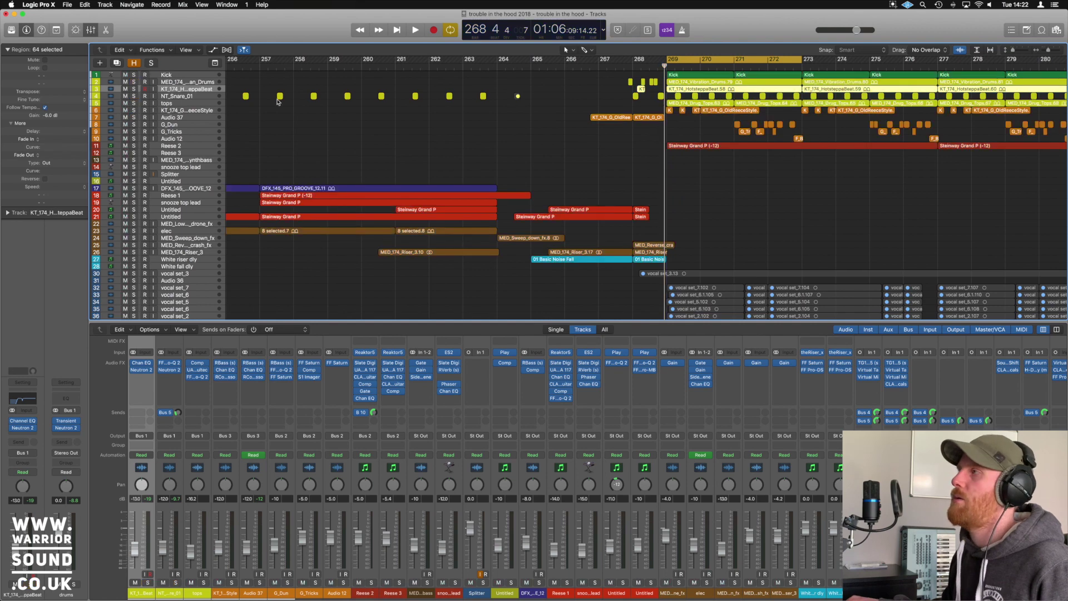
Play from the end of bar 268 into the drop with the full mix and stop at the end of bar 272
ctrl+alt+click(532, 167)
key(space)
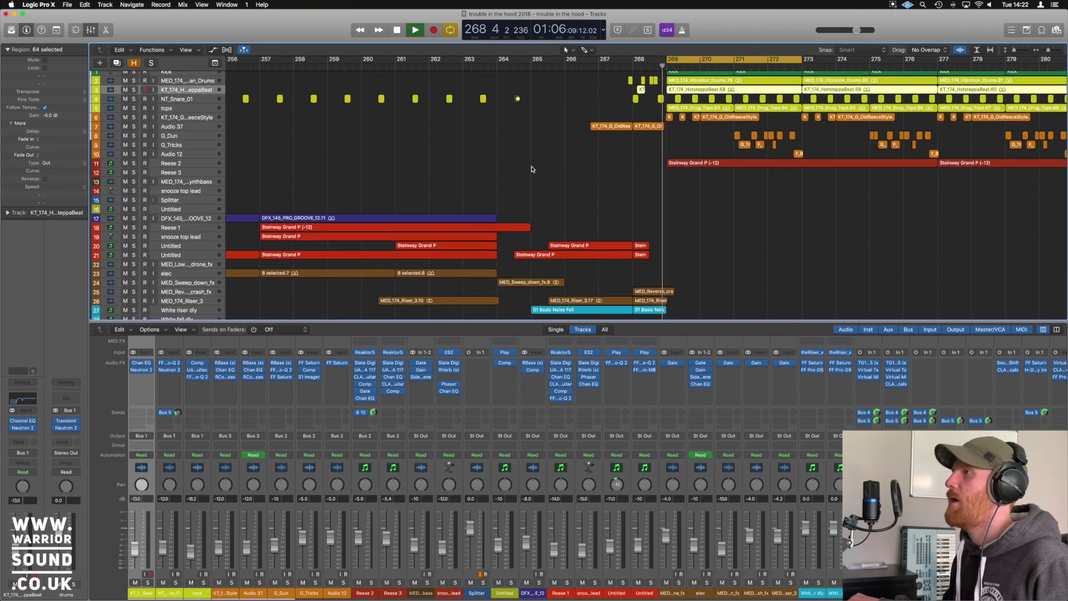
key(super+Left)
key(super+Left)
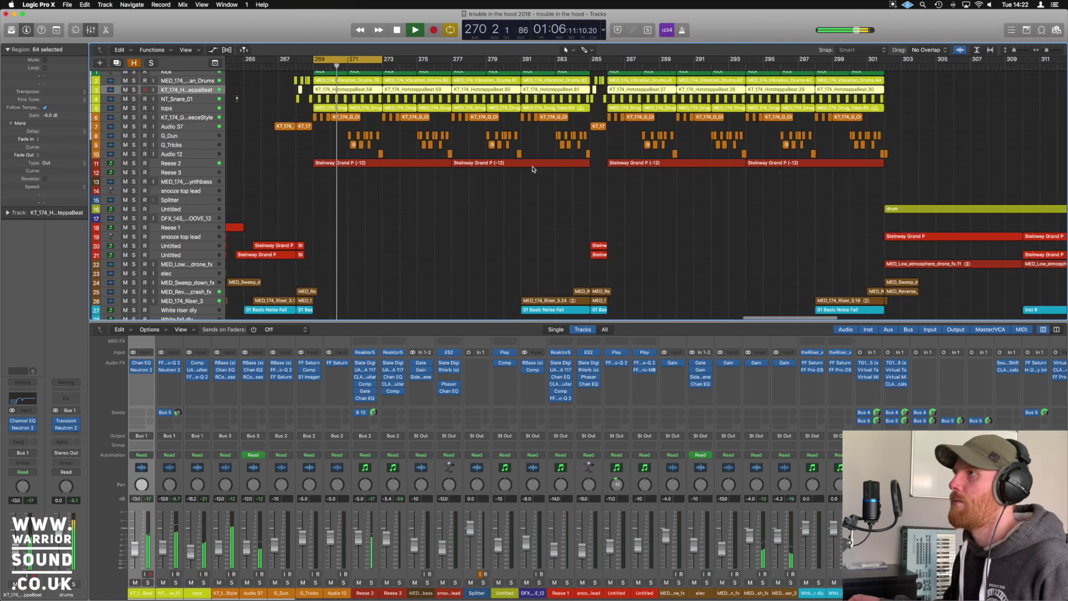
ctrl+alt+click(532, 169)
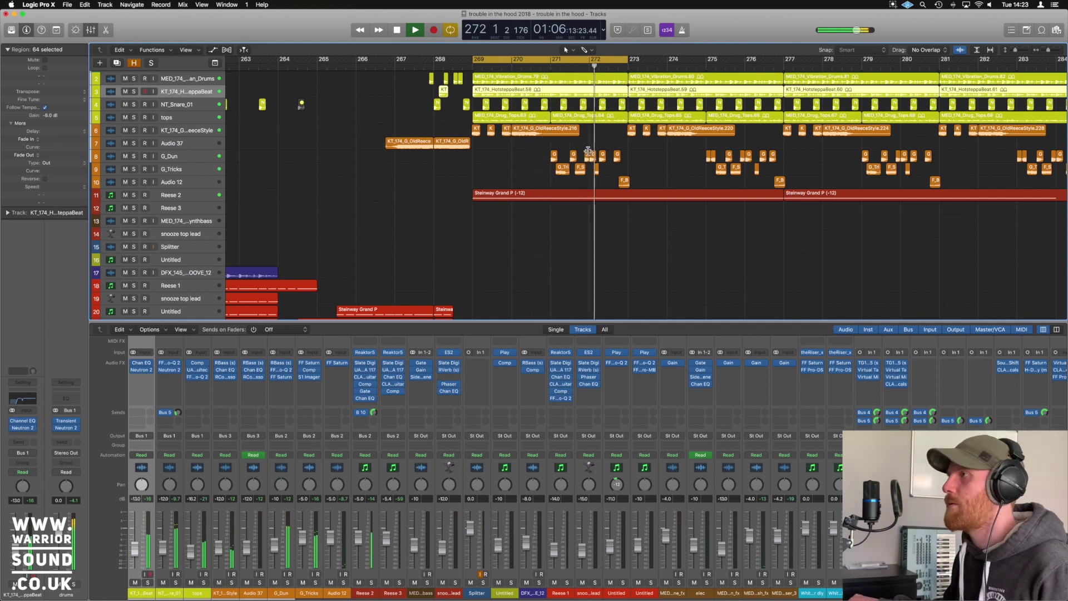
key(space)
Reveal the hidden tracks and examine the vocal, layer and harmony tracks across the whole arrangement
key(z)
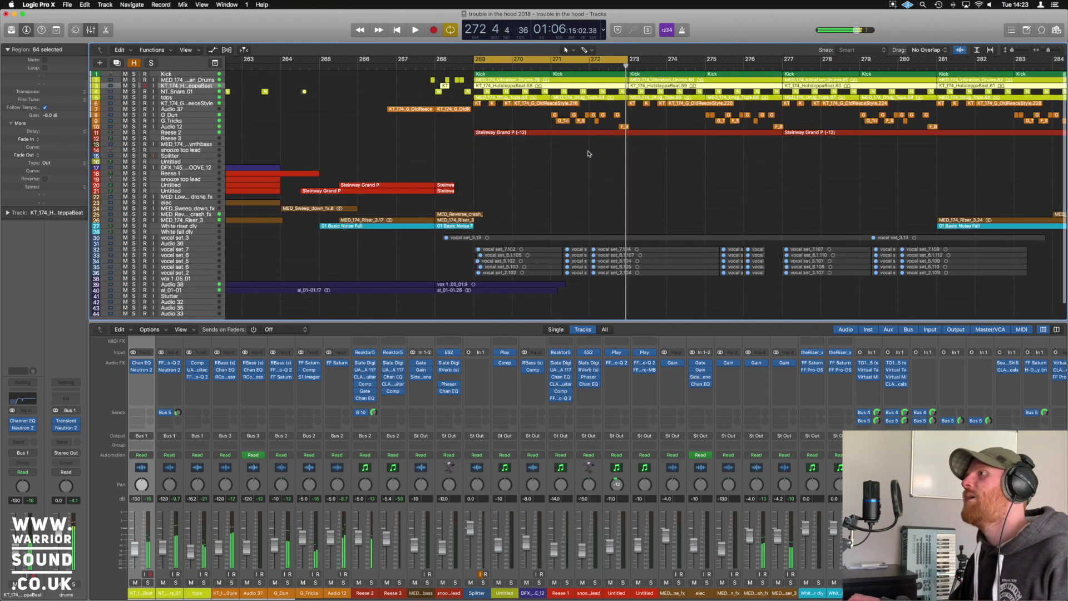
scroll(589, 154, down, 6)
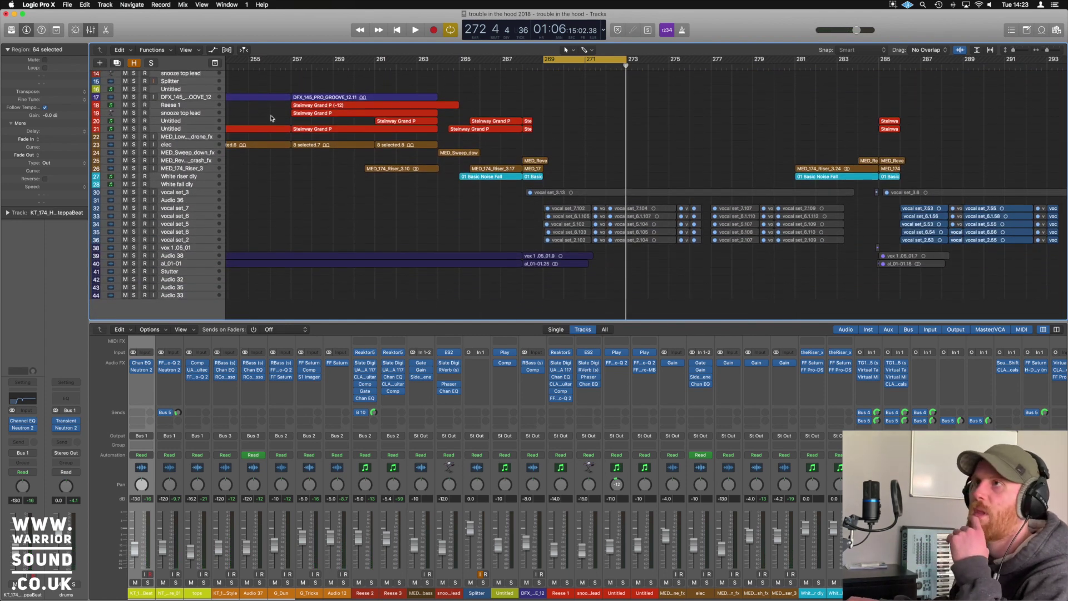
click(133, 63)
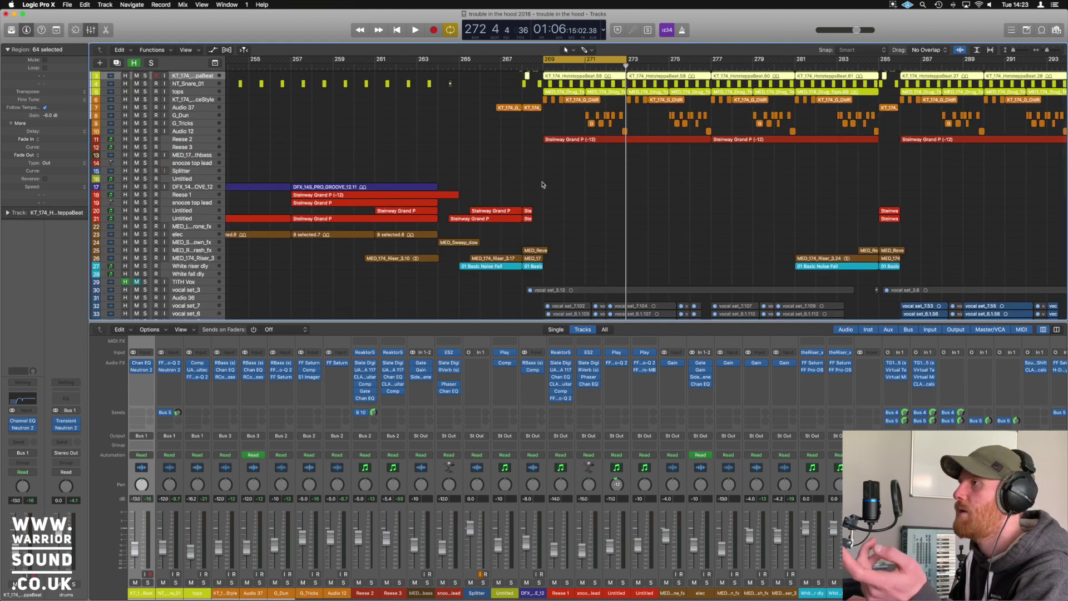
scroll(542, 184, down, 5)
scroll(543, 182, down, 3)
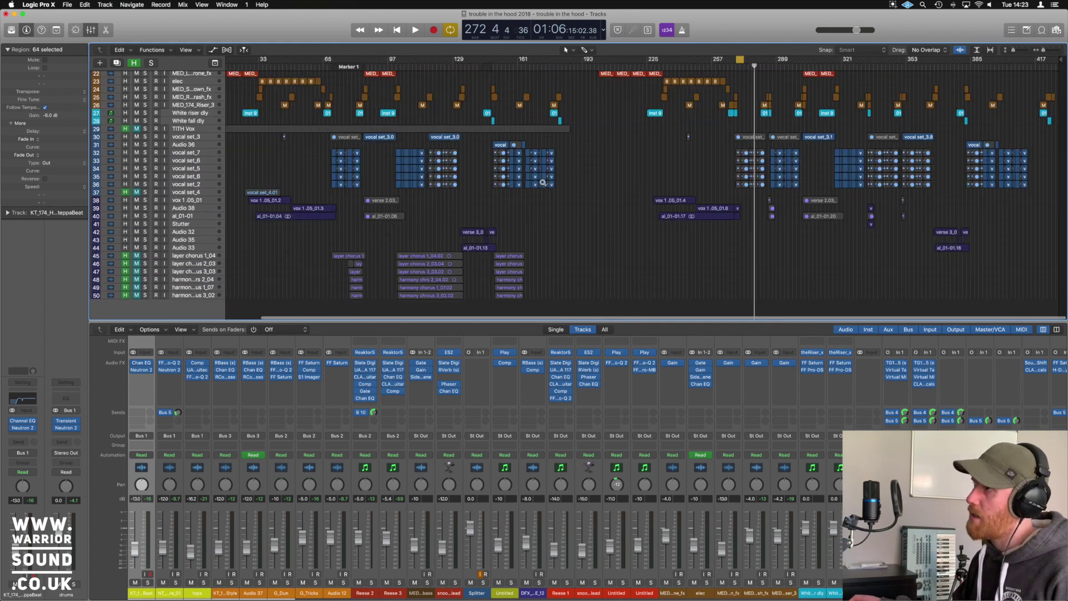
scroll(542, 182, down, 2)
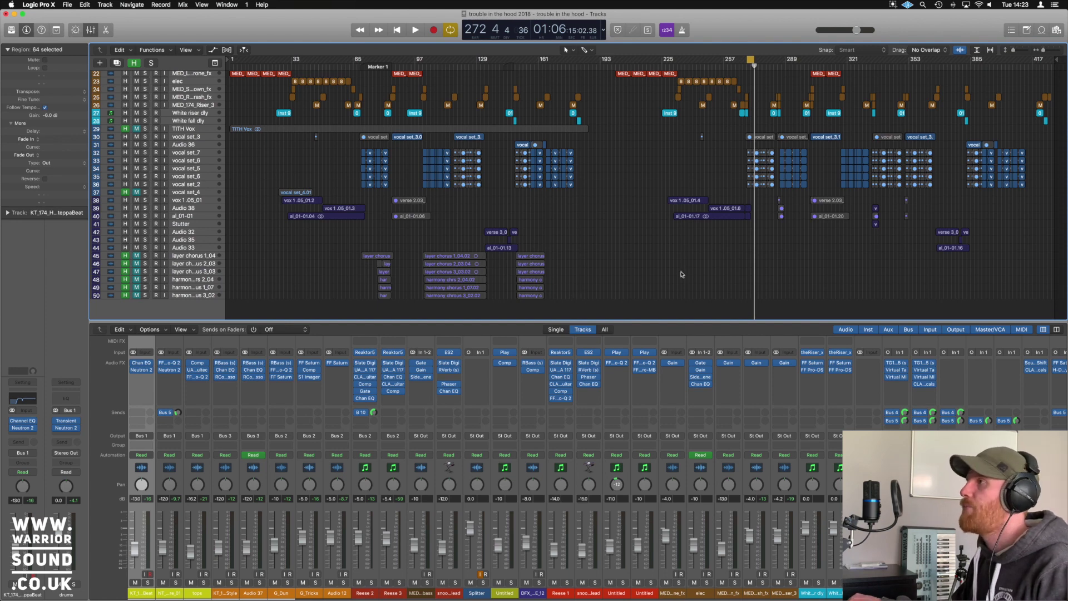
scroll(824, 167, up, 5)
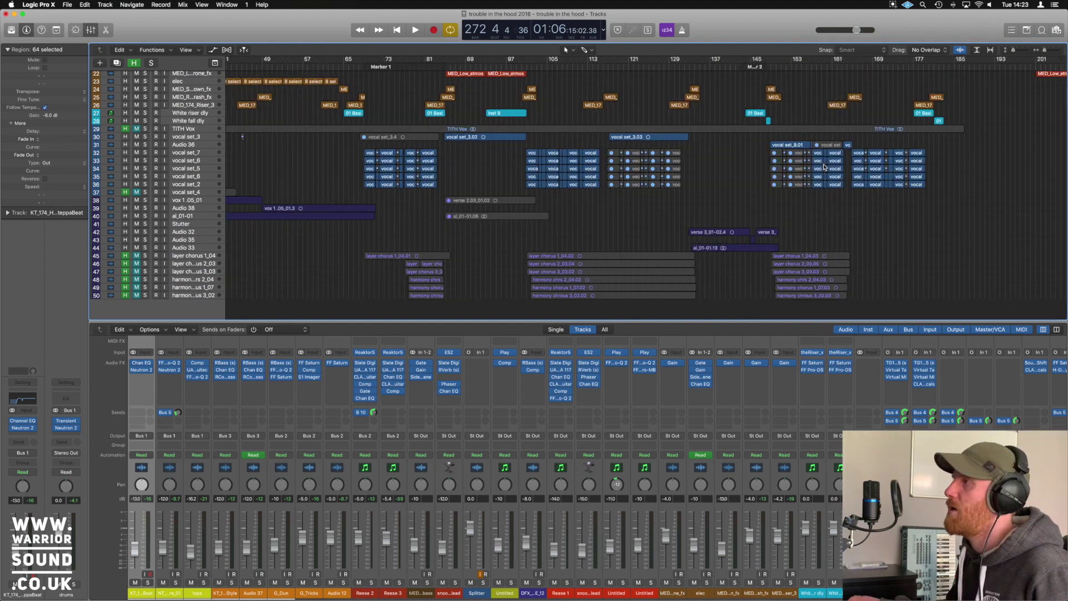
scroll(825, 167, up, 5)
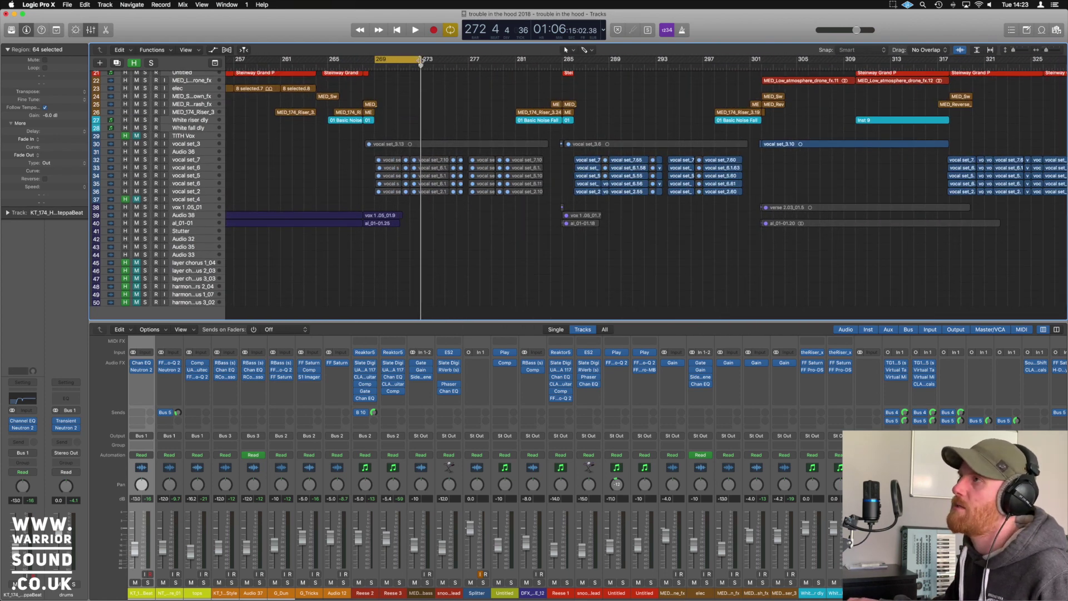
Extend the cycle range to cover bars 269 to 285 and conceal the hidden tracks again
drag(421, 60, 556, 77)
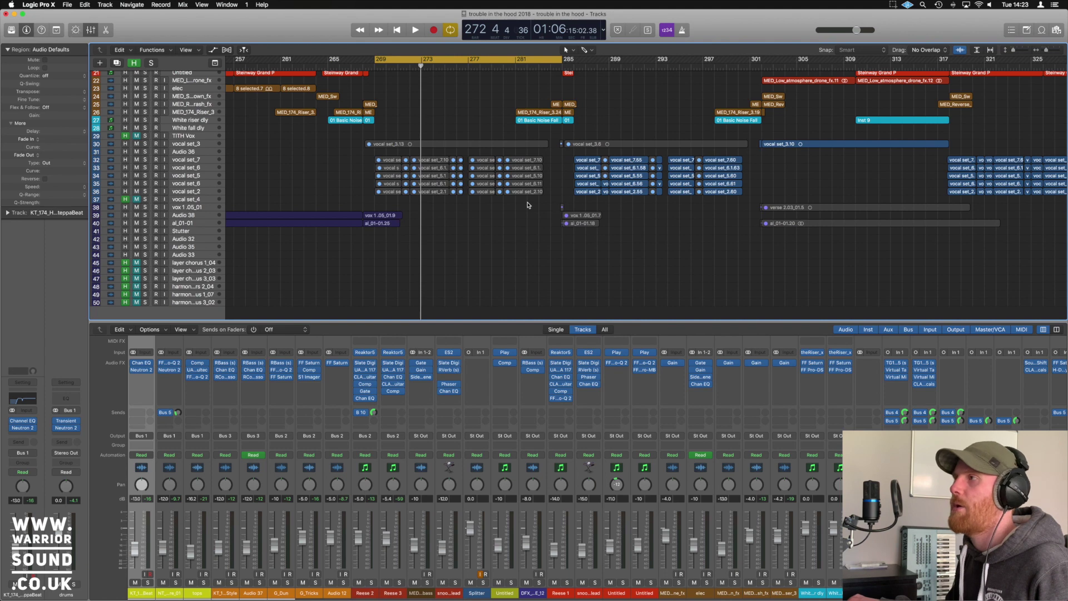
key(super+Down)
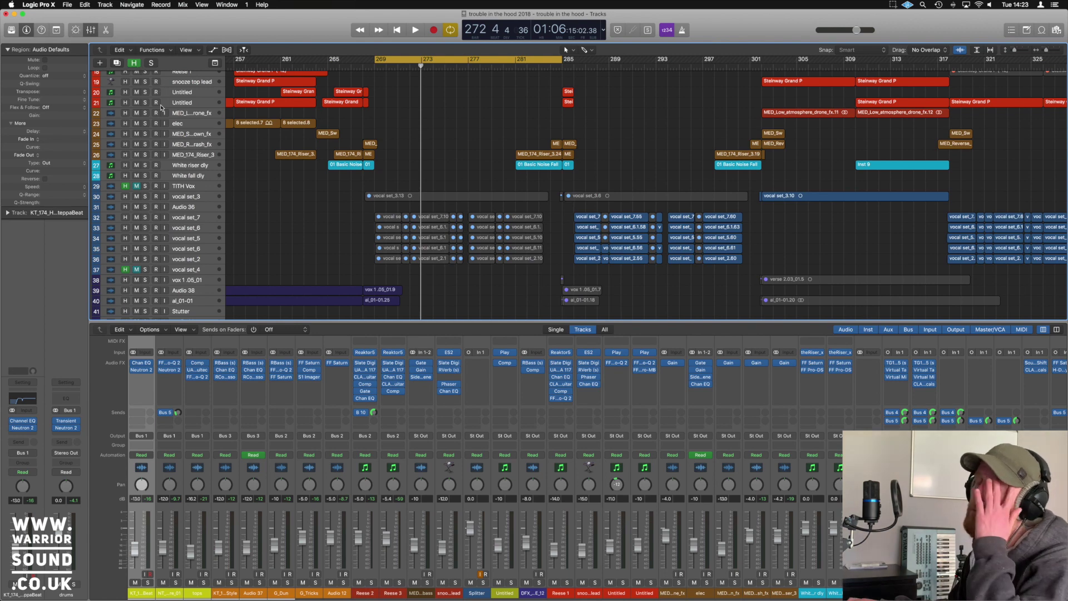
scroll(160, 107, down, 5)
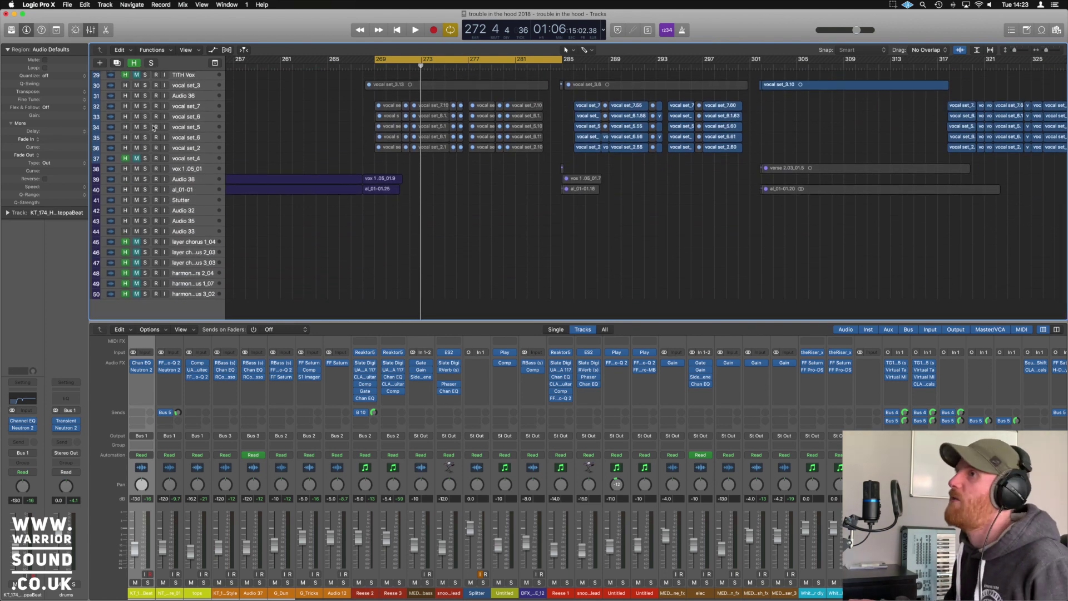
click(134, 66)
scroll(264, 156, down, 4)
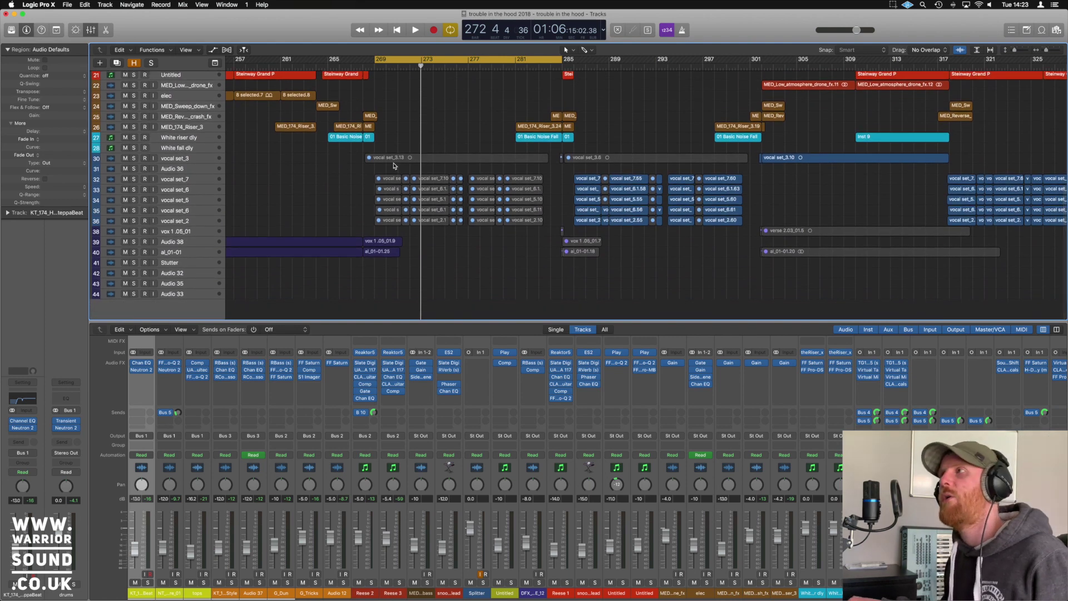
Play the drop with the Kick soloed, adding the vibration drums, Hotsteppa beat, NT_Snare_01 and tops tracks to the solo one by one
ctrl+alt+click(393, 166)
scroll(394, 165, up, 3)
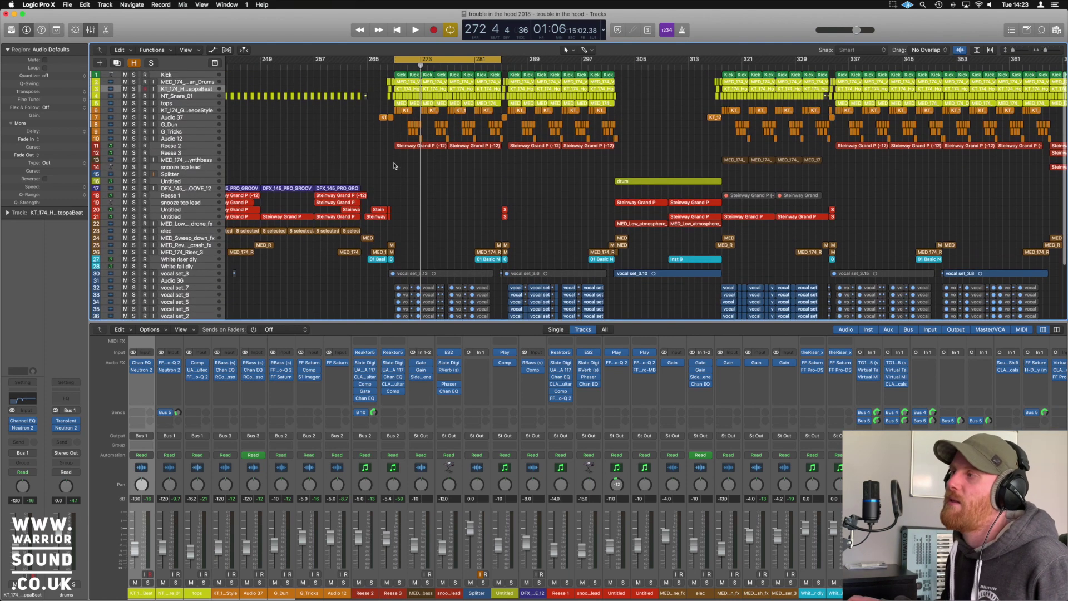
scroll(398, 165, down, 3)
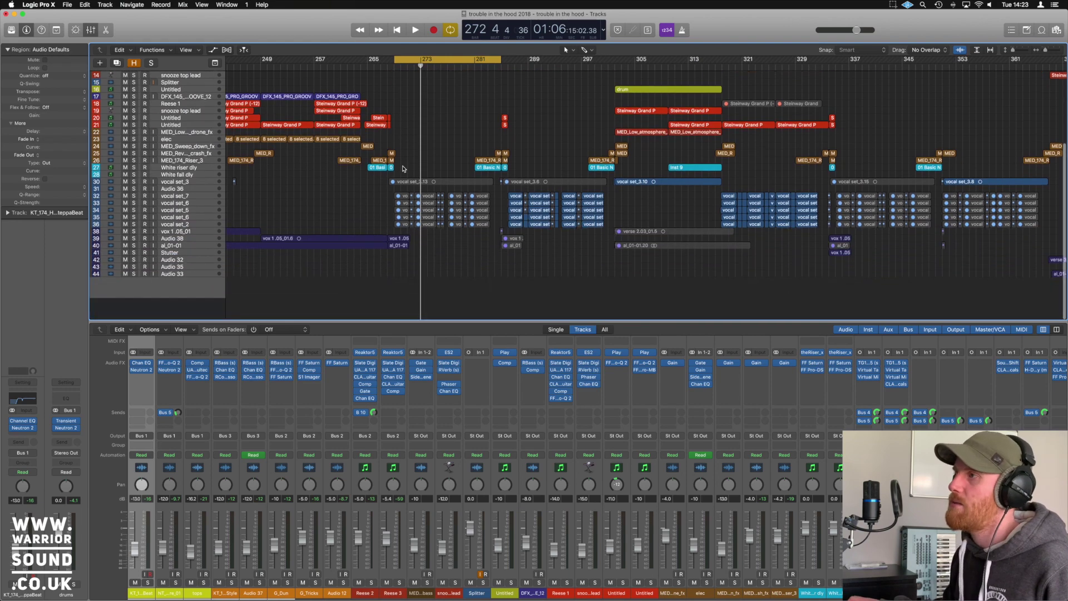
scroll(400, 145, up, 3)
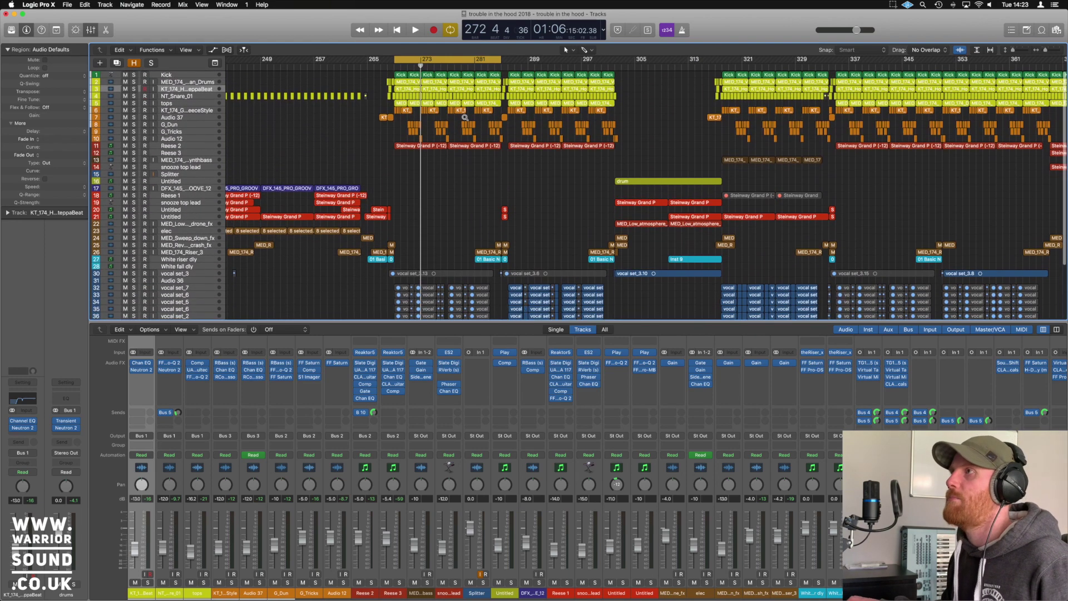
ctrl+alt+click(465, 117)
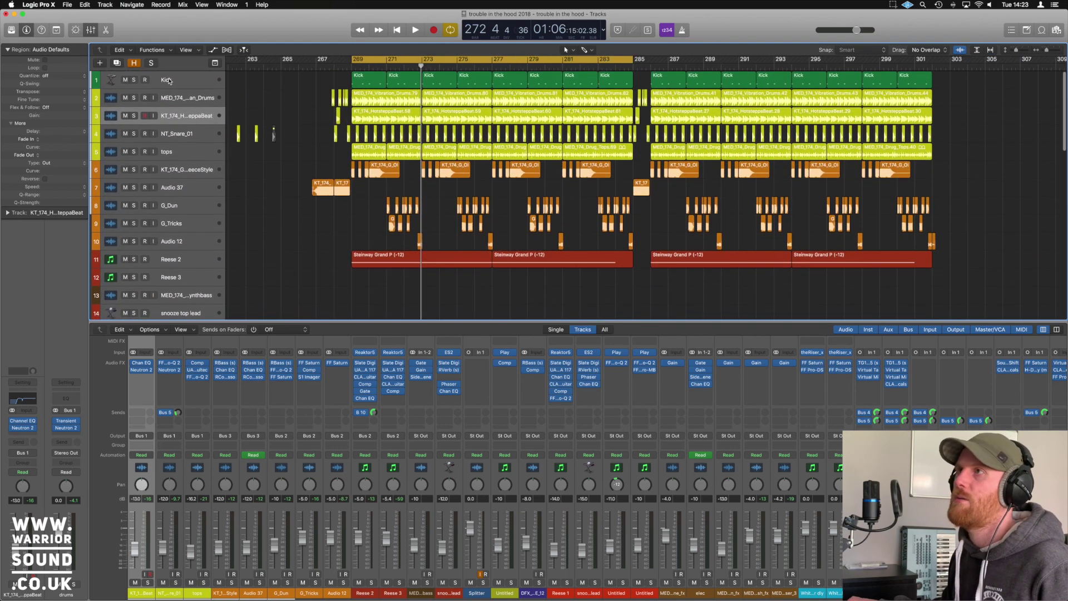
click(134, 80)
key(space)
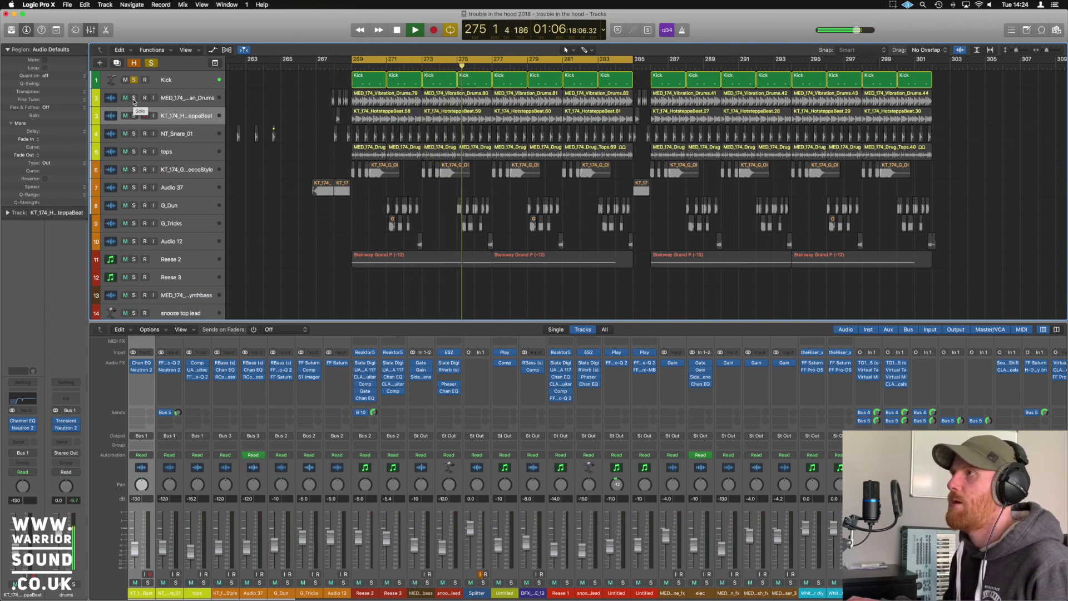
click(134, 98)
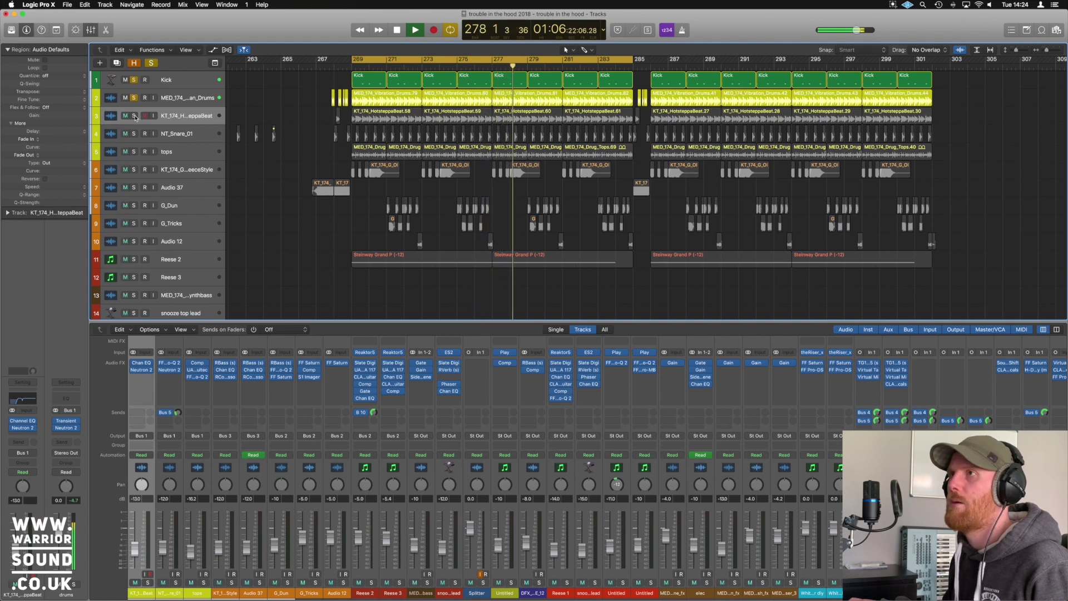
click(134, 116)
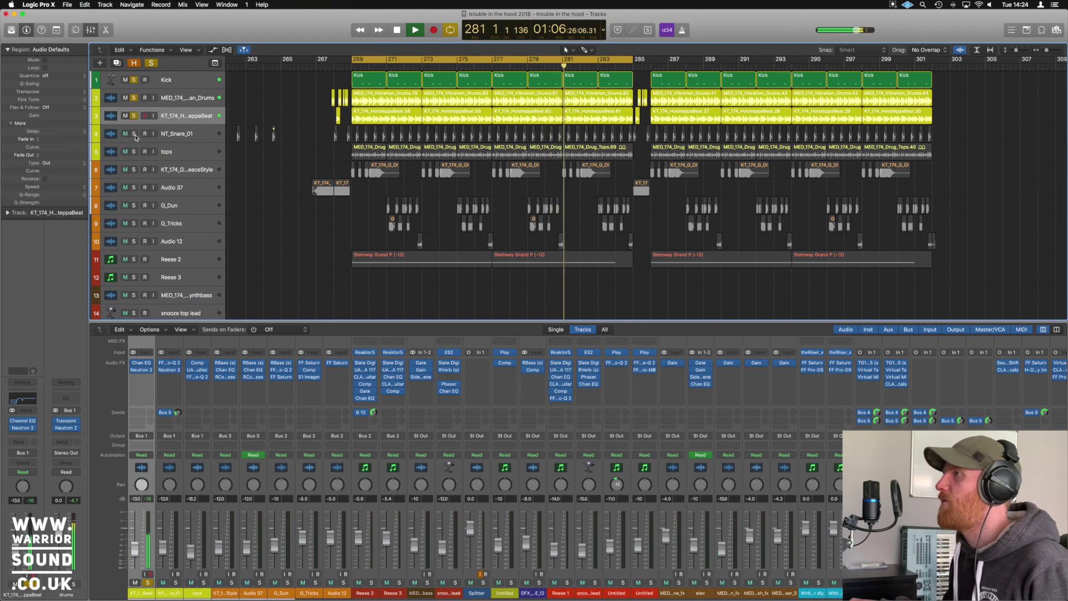
click(133, 134)
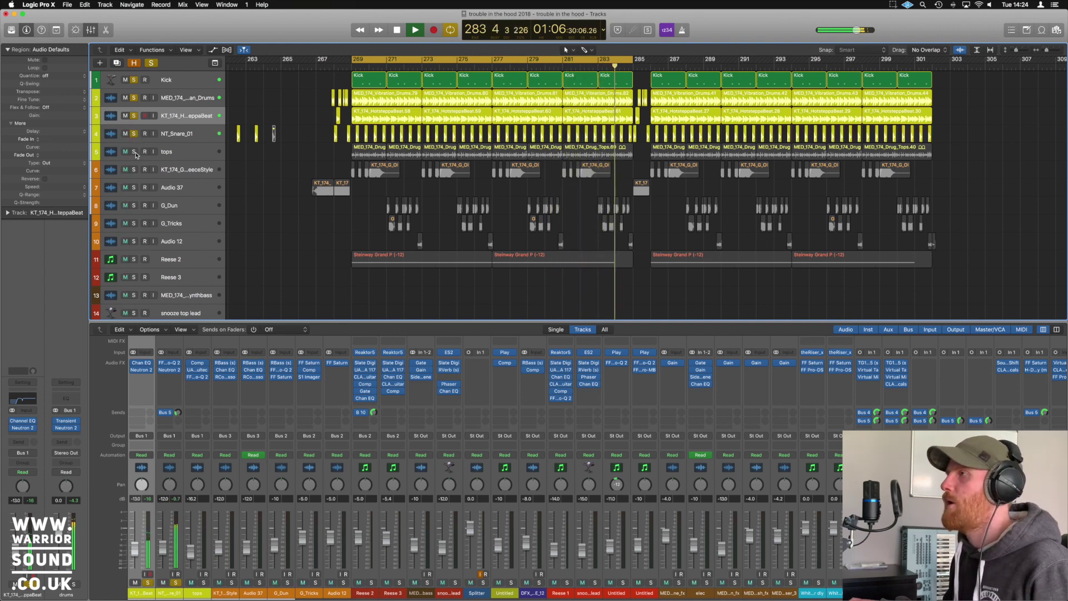
click(134, 152)
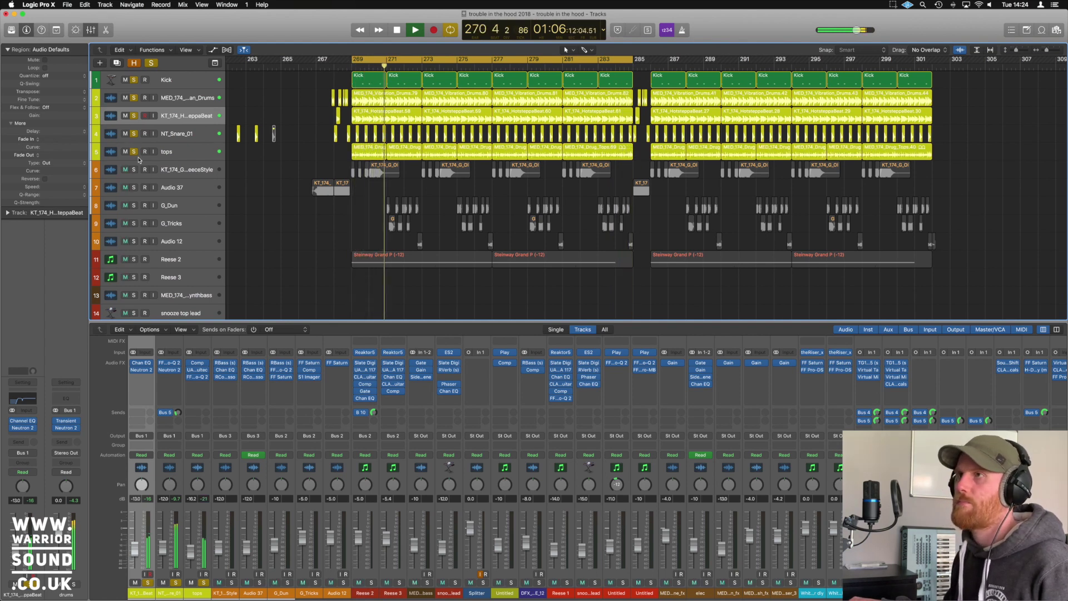
Stop playback and clear the solos on the kick and all drum layer tracks
click(134, 152)
click(134, 133)
click(134, 116)
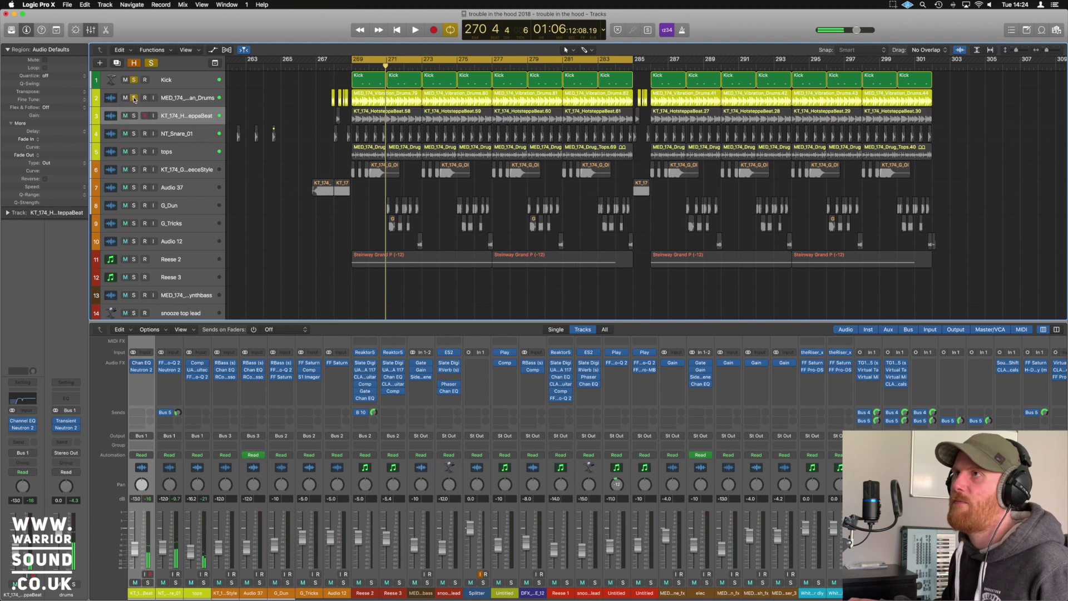
click(134, 98)
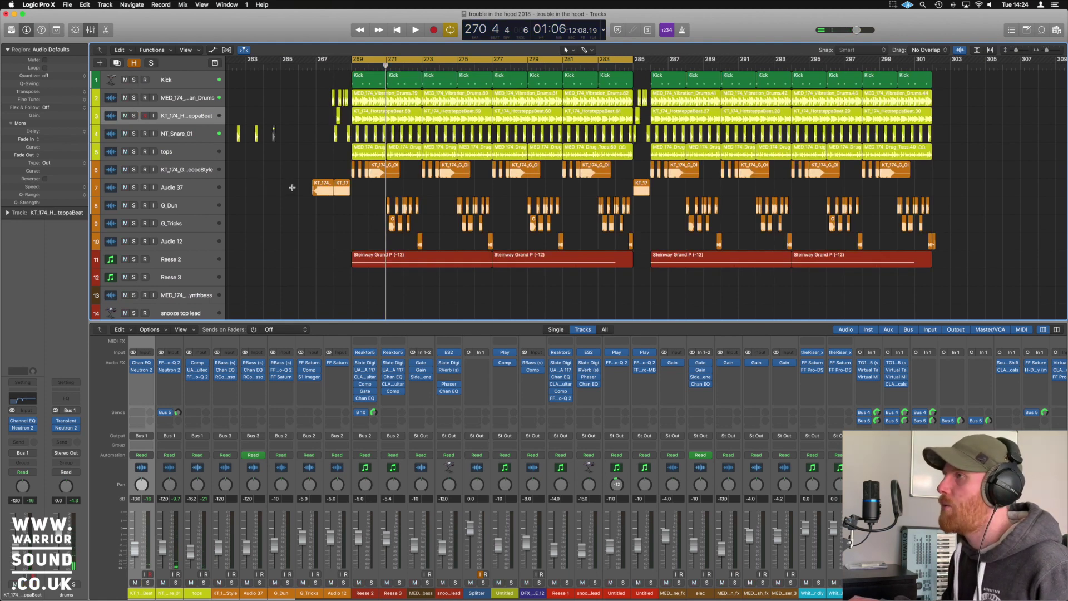
Select tracks 6 to 10, the orange bass tracks down to Audio 12, solo them together and play the drop until bar 277
key(super+Right)
key(super+Right)
key(super+Up)
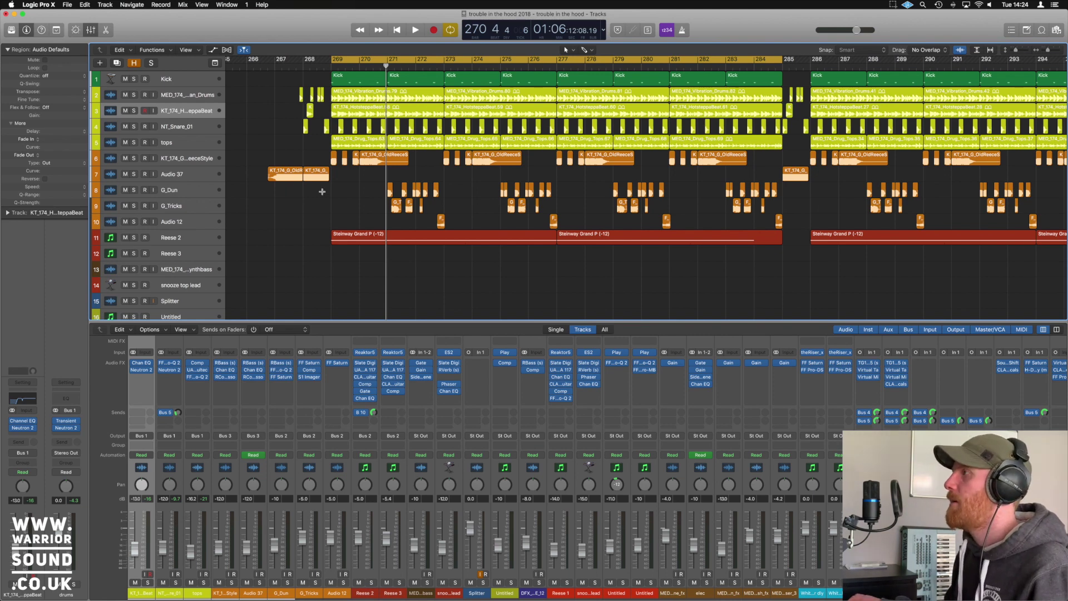
click(195, 161)
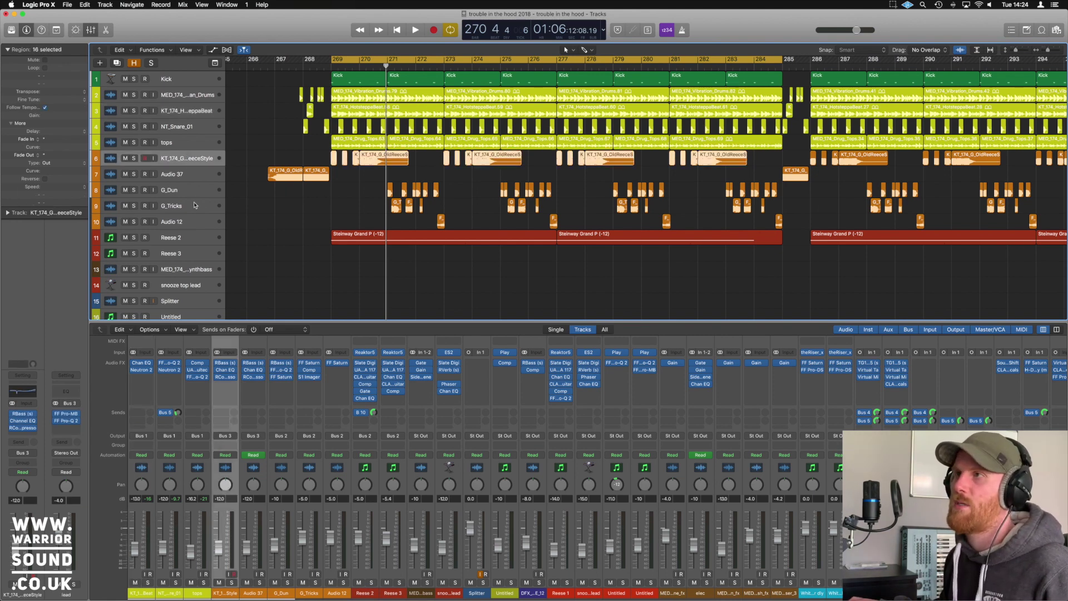
shift+click(193, 225)
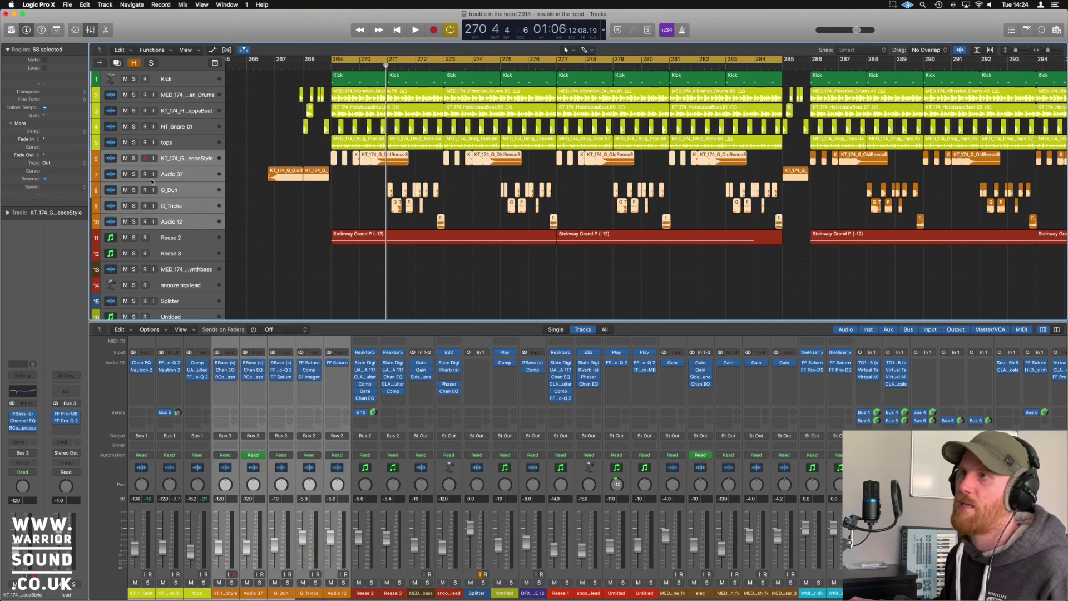
click(134, 159)
key(space)
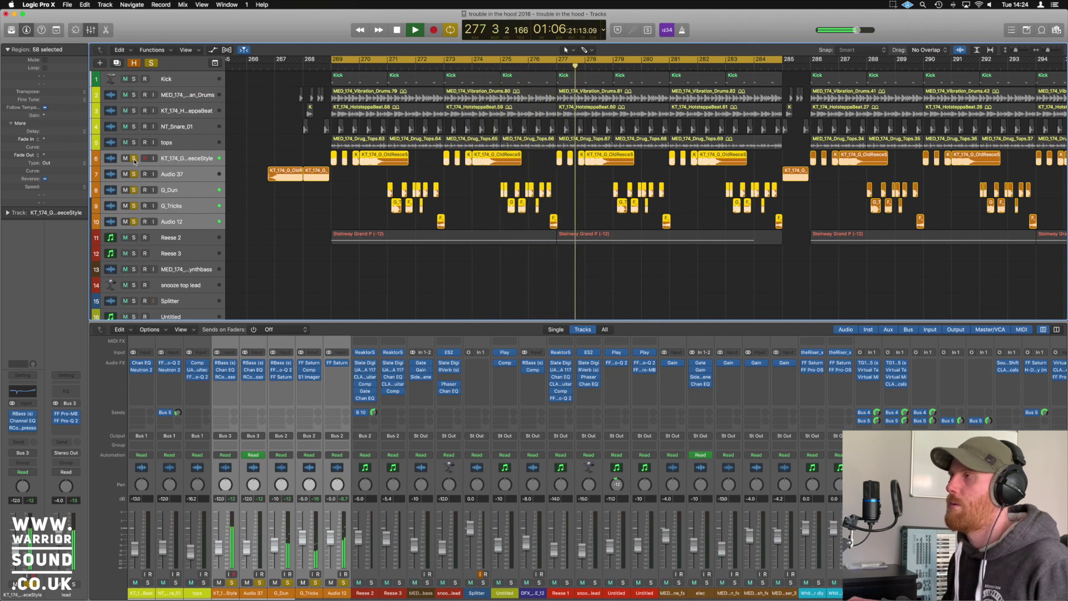
key(space)
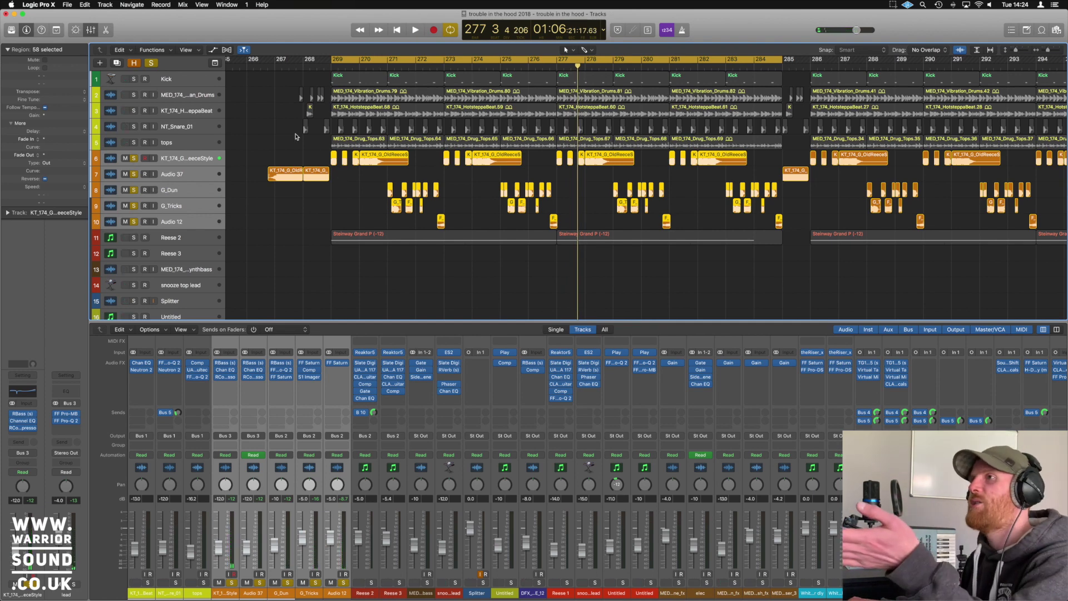
Clear all solos and play the drop with the full mix from bar 269, stopping at bar 275
click(151, 64)
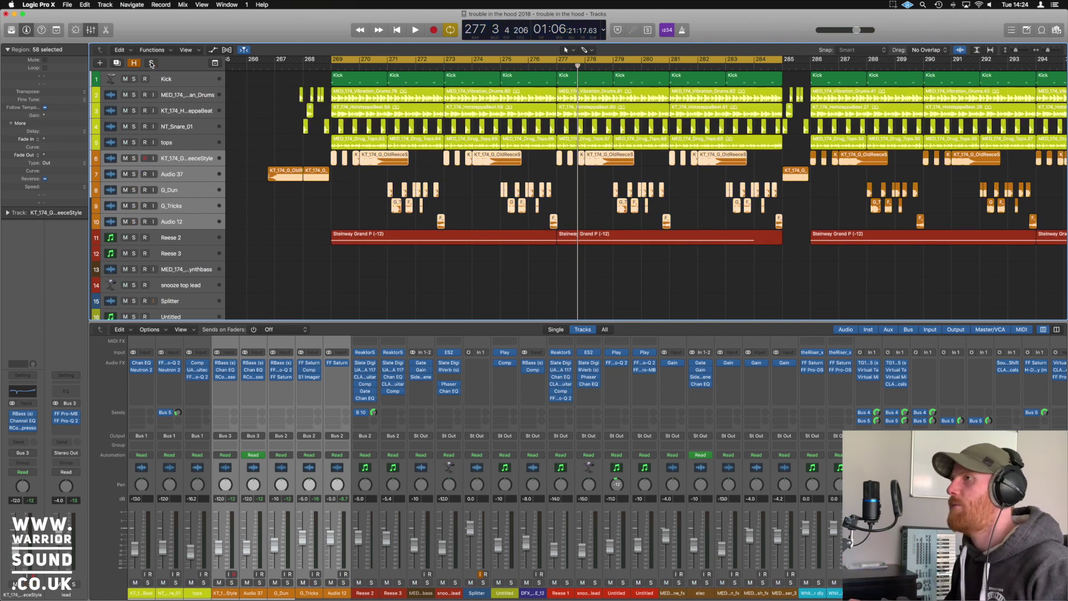
key(space)
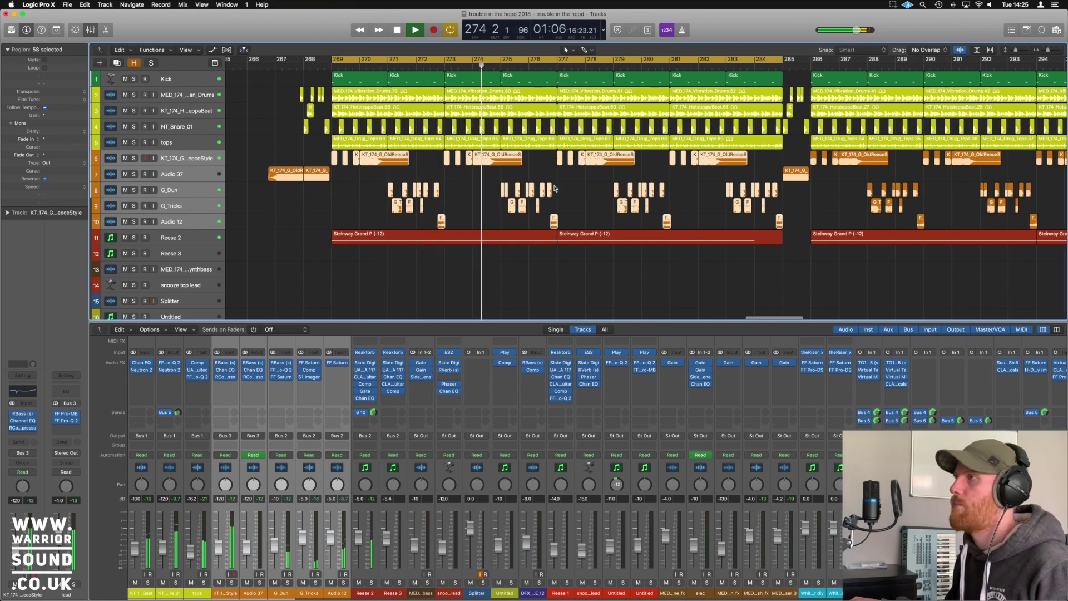
key(space)
Play the Reese 2 track soloed from bar 269, unsolo it to hear the full mix and stop in bar 275
click(204, 240)
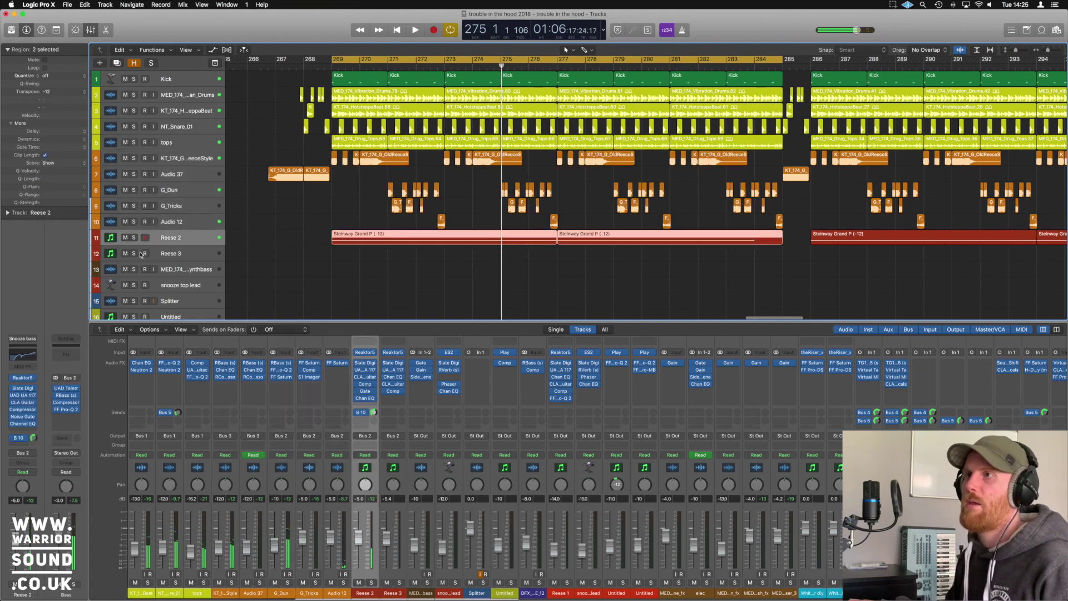
click(134, 238)
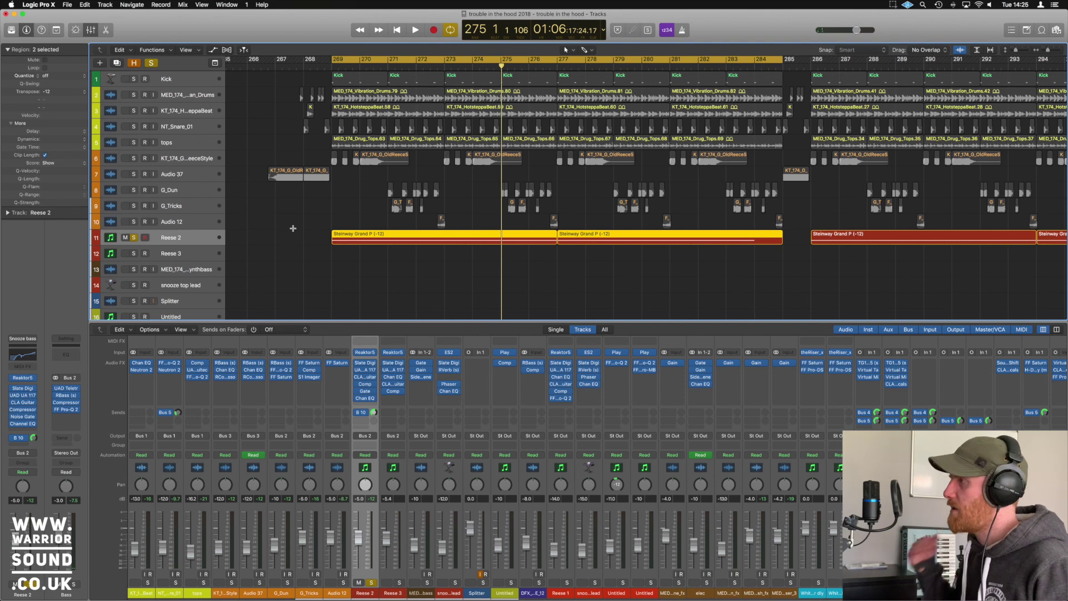
key(space)
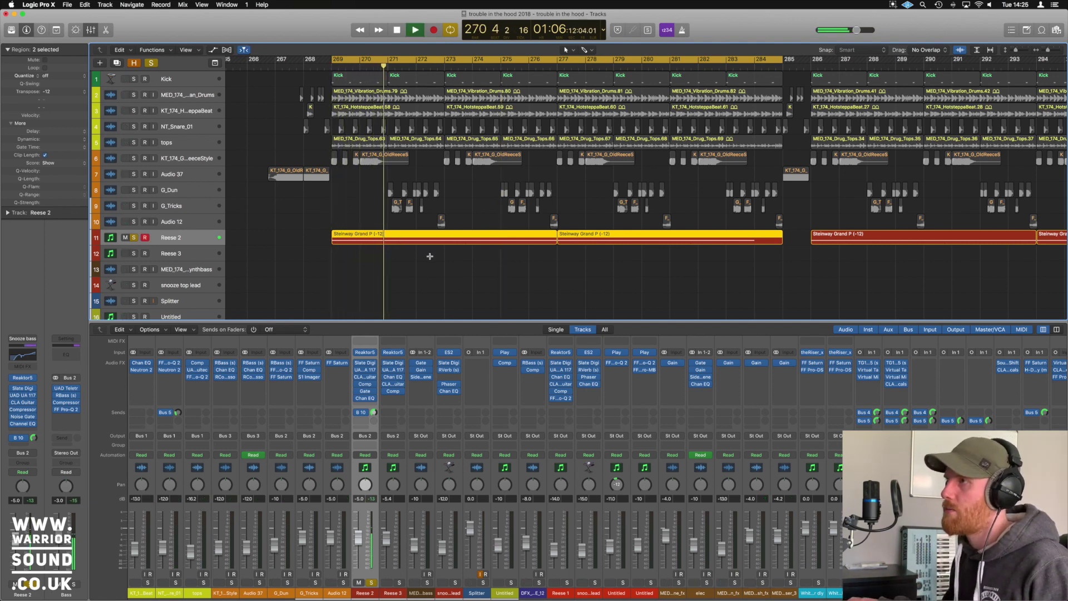
click(133, 238)
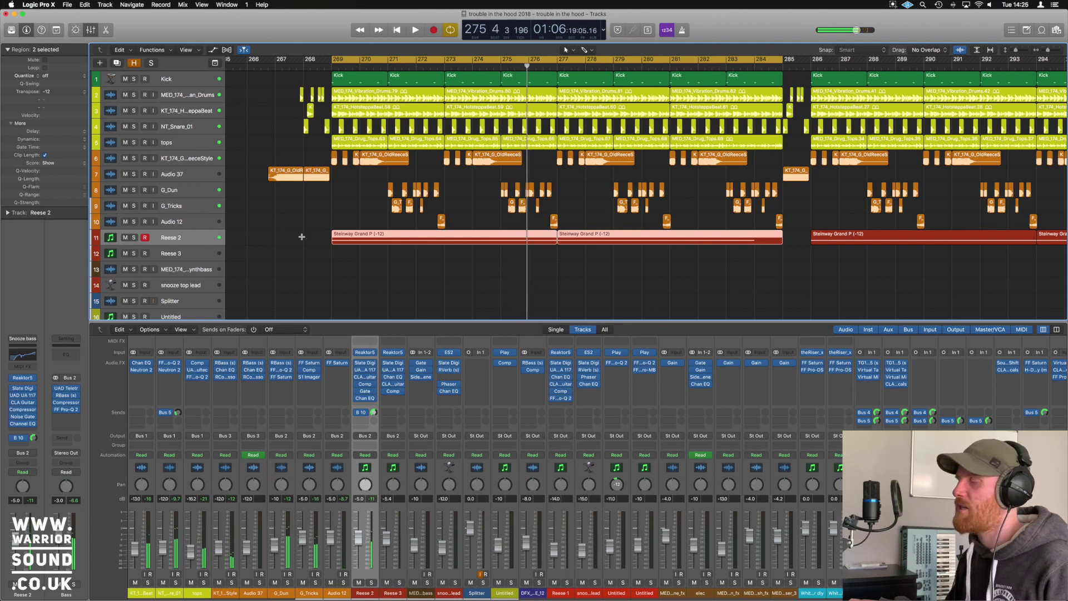
Set the cycle range to the single bar 285 between the two drop halves and briefly play it with the full mix
key(super+Left)
scroll(433, 221, right, 3)
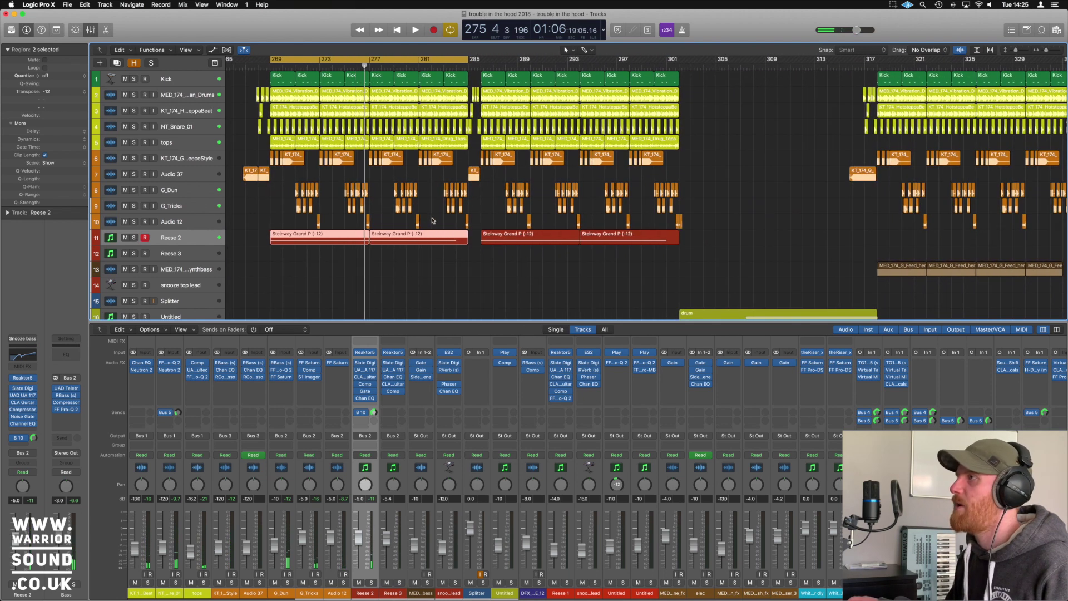
key(super+Left)
scroll(432, 220, down, 5)
scroll(432, 220, down, 3)
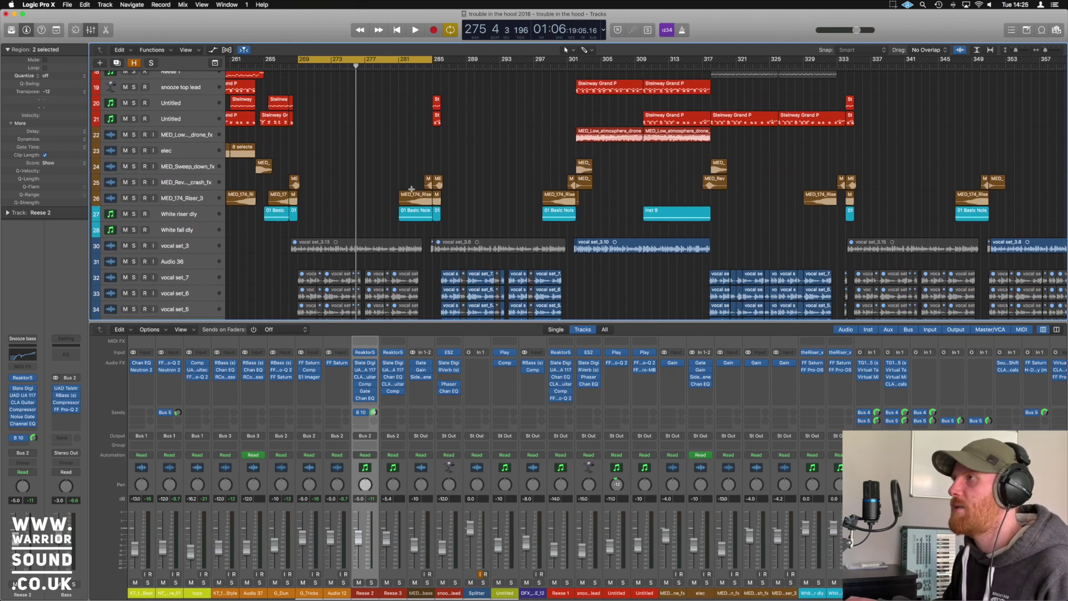
scroll(429, 136, up, 4)
key(super+Right)
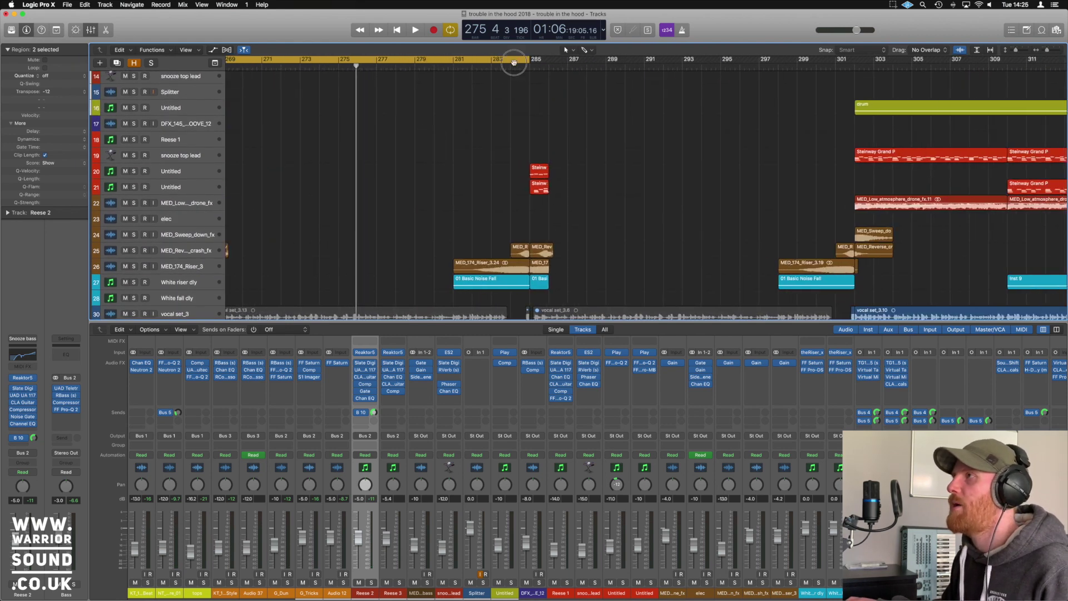
drag(530, 62, 549, 63)
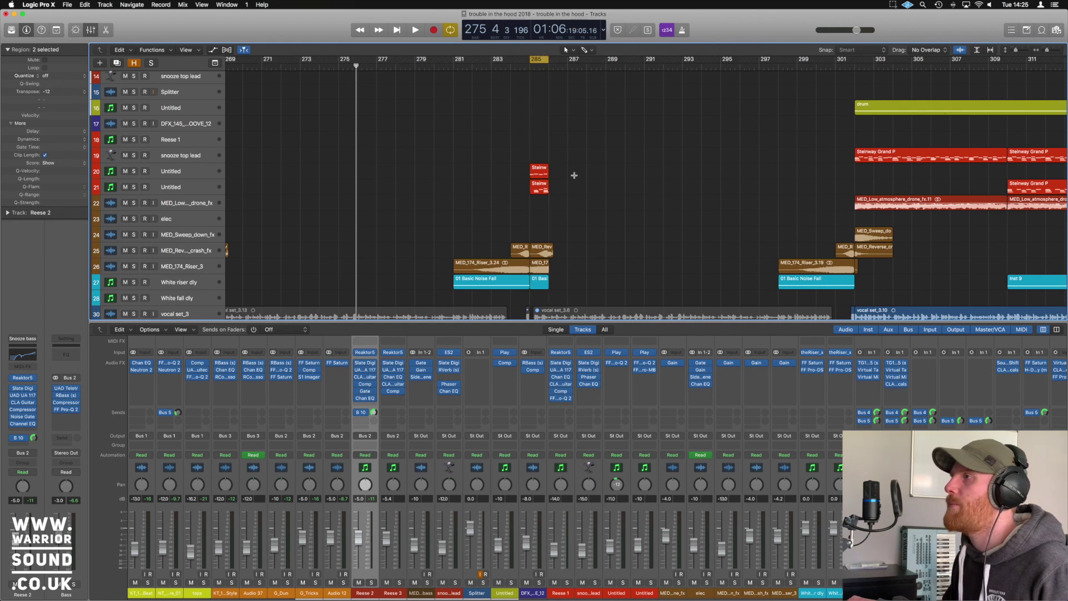
key(space)
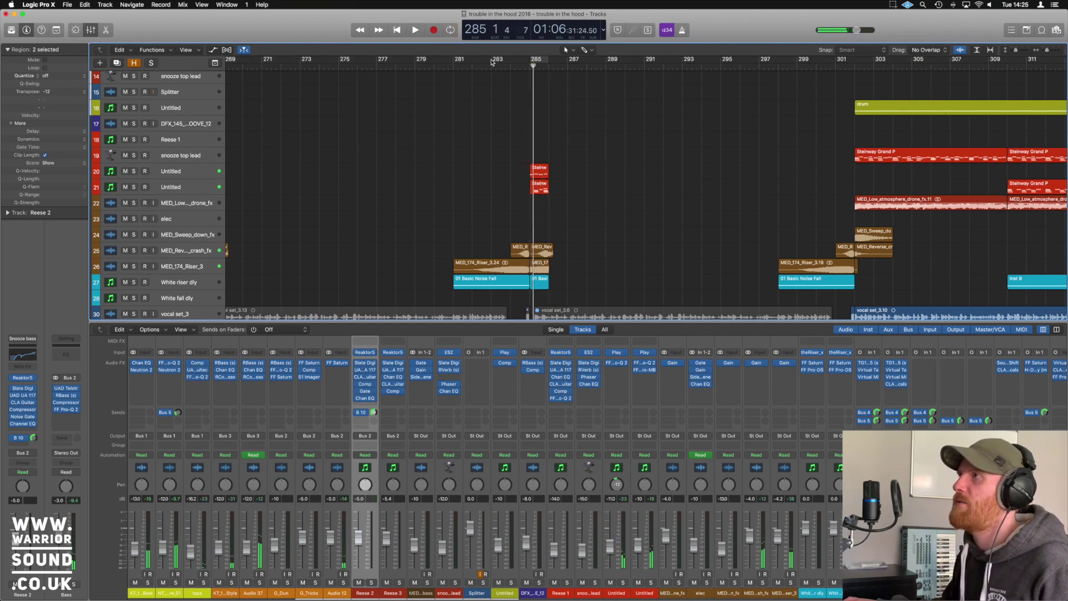
Set the cycle range from bar 281 to the end of the drop's second half at bar 302
drag(491, 62, 681, 62)
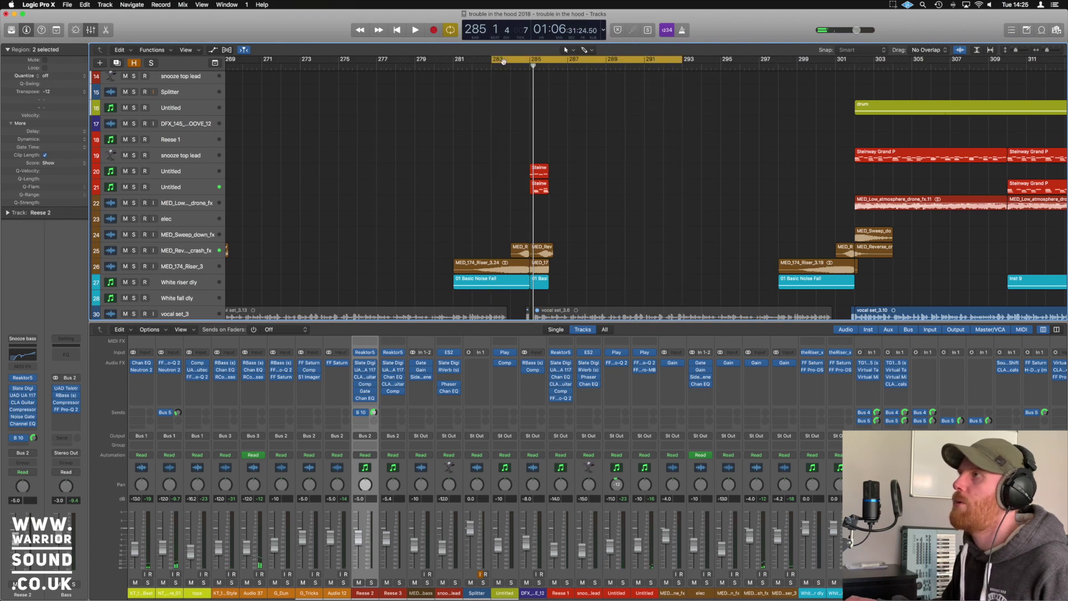
drag(492, 60, 455, 60)
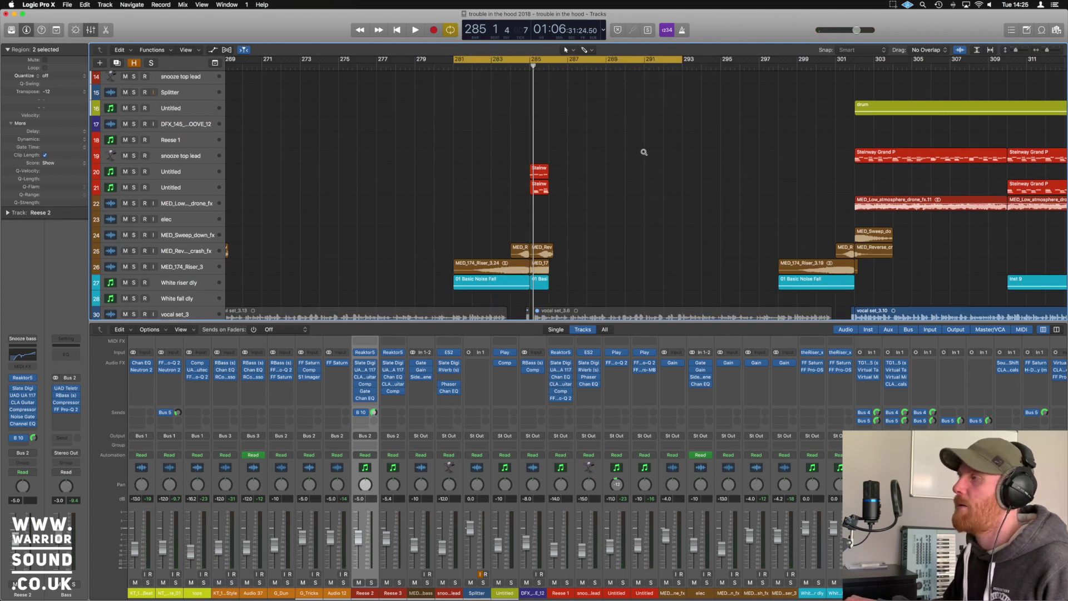
ctrl+alt+click(644, 152)
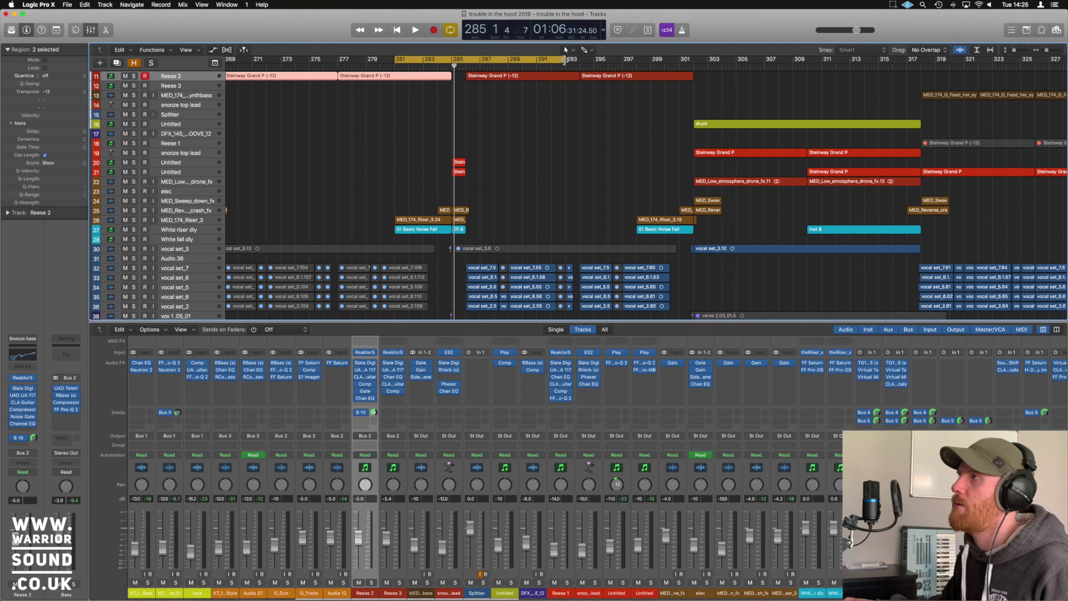
drag(564, 61, 692, 76)
Play the full mix from bar 281 into the drop's second half while examining the vocal, effects and synth tracks across the arrangement
key(space)
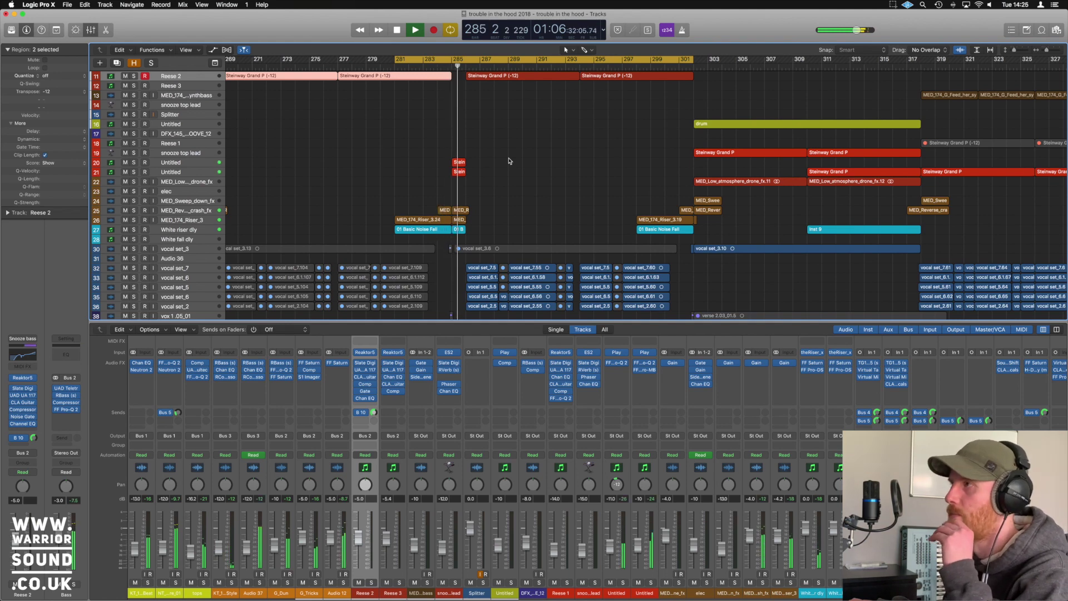
scroll(509, 161, down, 5)
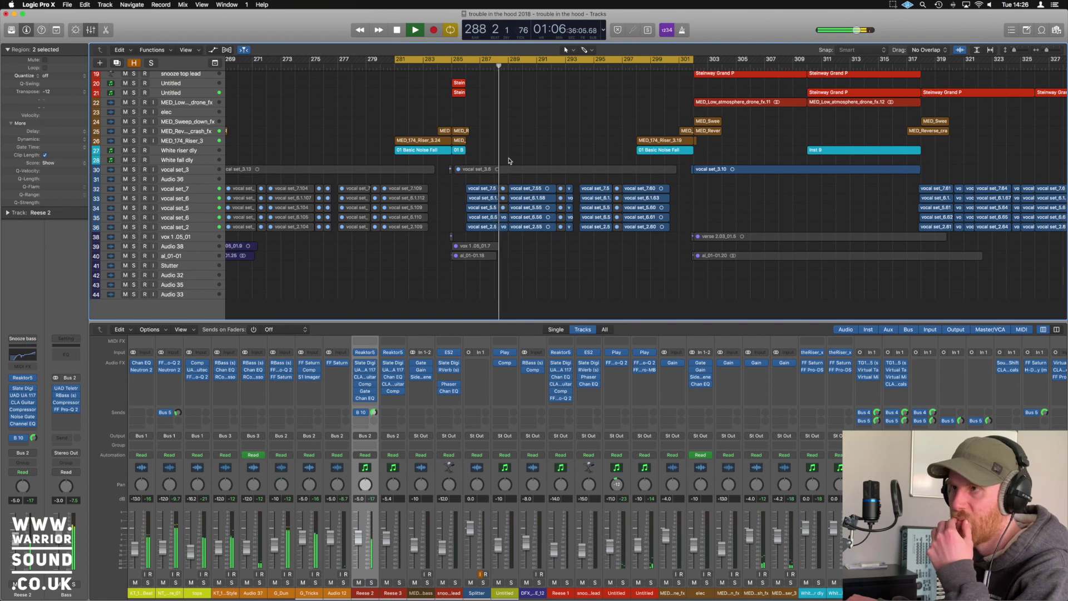
scroll(512, 160, up, 5)
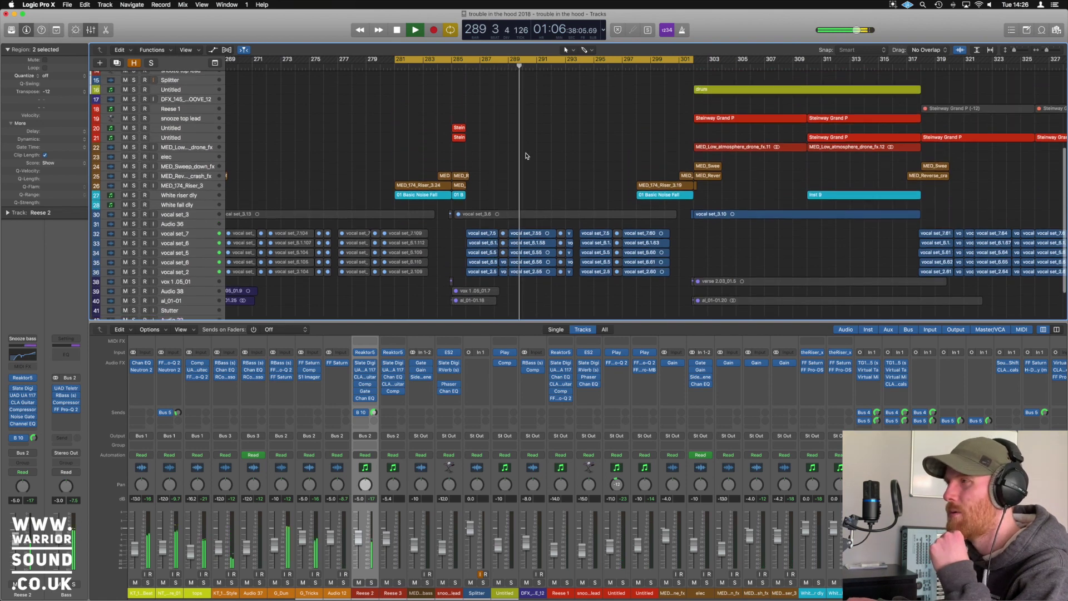
scroll(520, 158, down, 5)
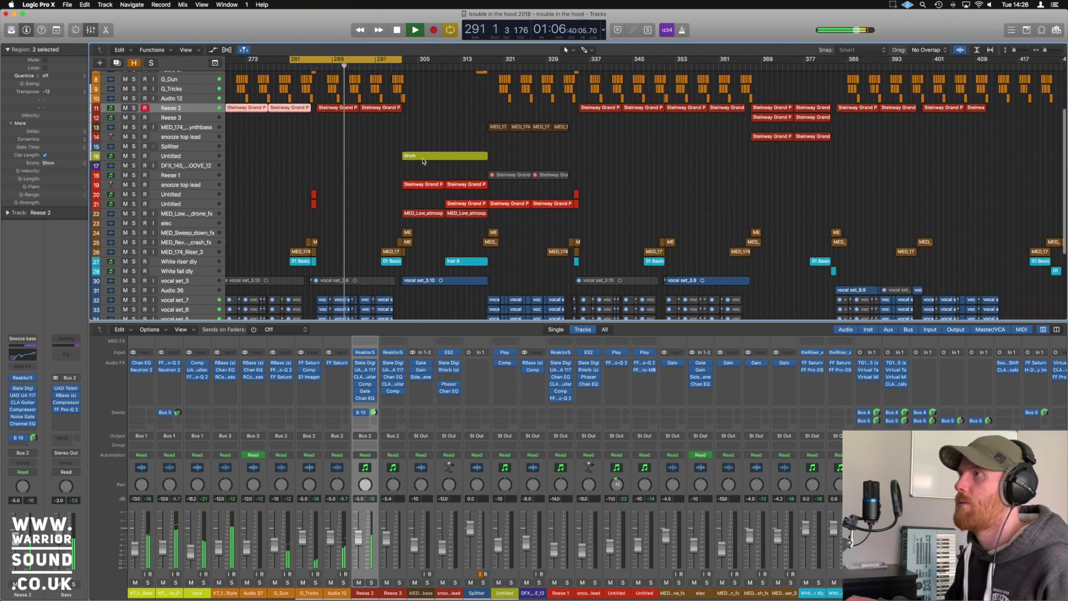
scroll(422, 162, up, 5)
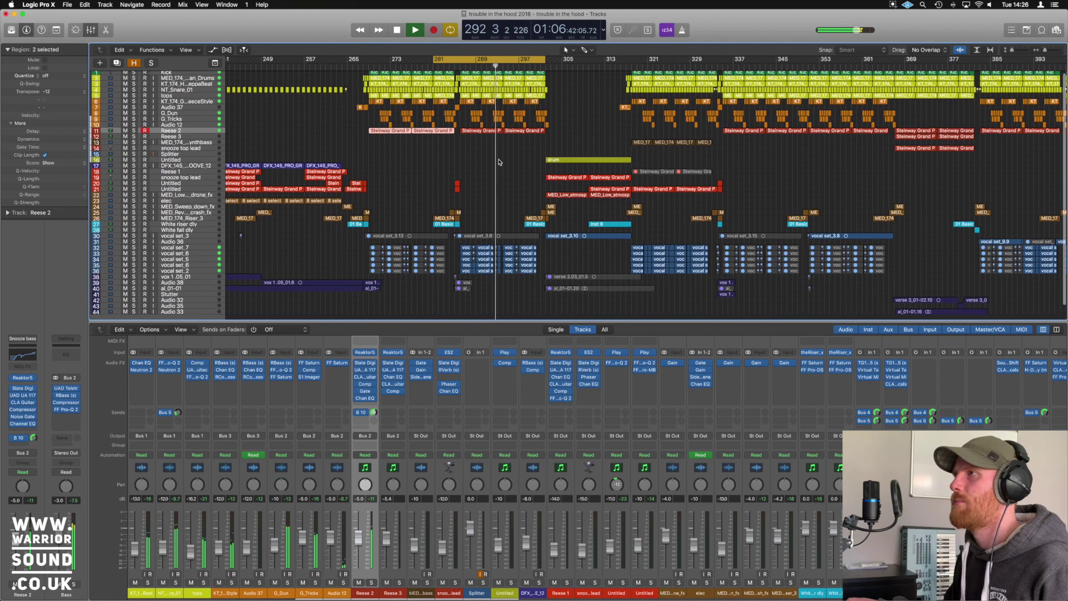
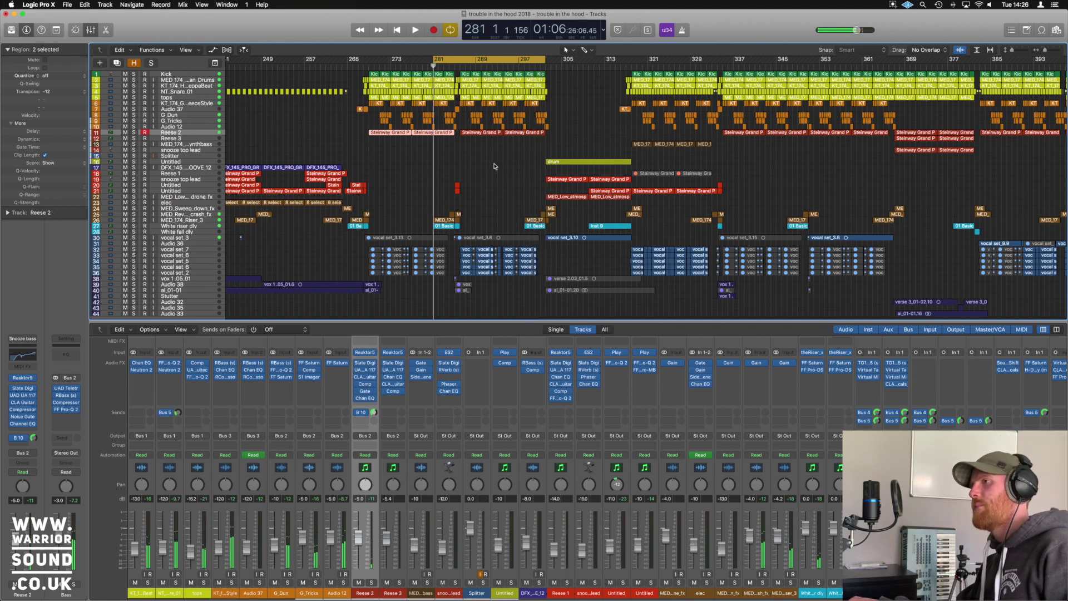
Set the cycle range from bar 286 to bar 301, spanning the layered vocals in the drop's second half
click(483, 63)
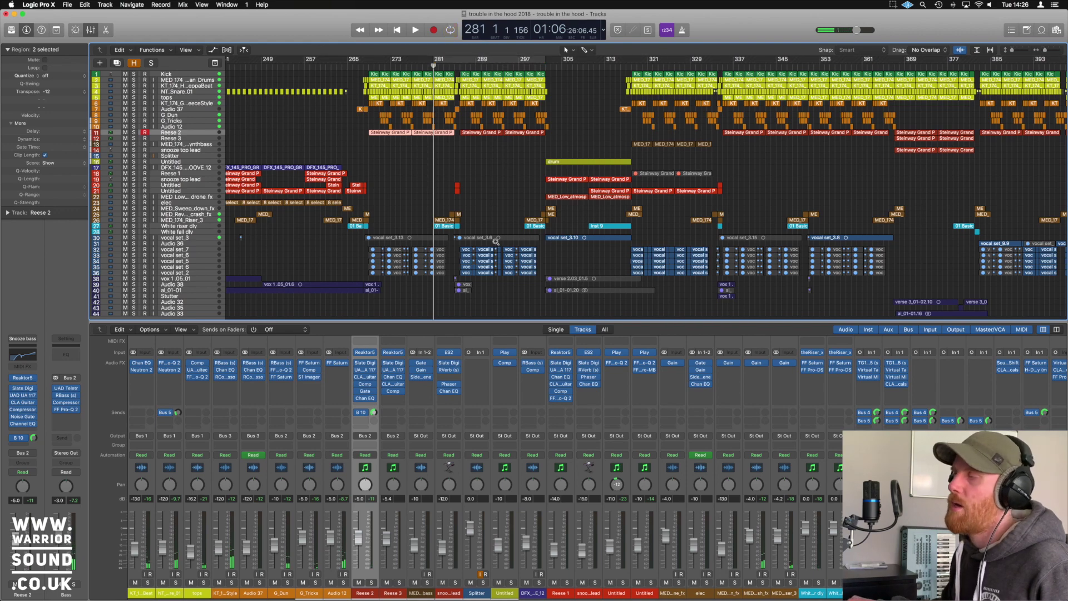
key(super+Right)
key(super+Right)
key(super+Down)
key(super+Down)
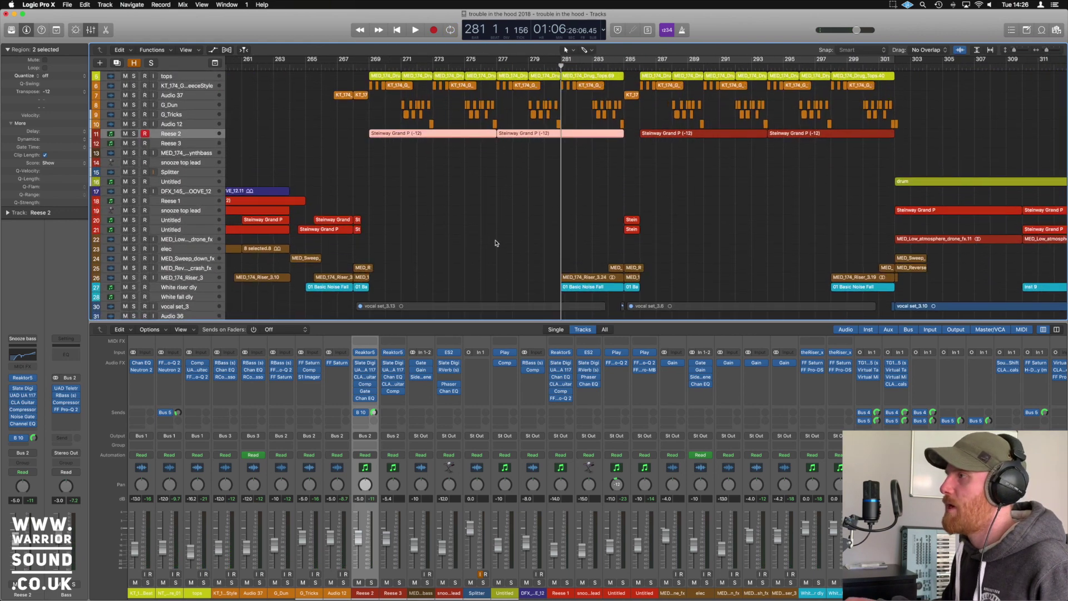
scroll(496, 243, down, 5)
key(super+Down)
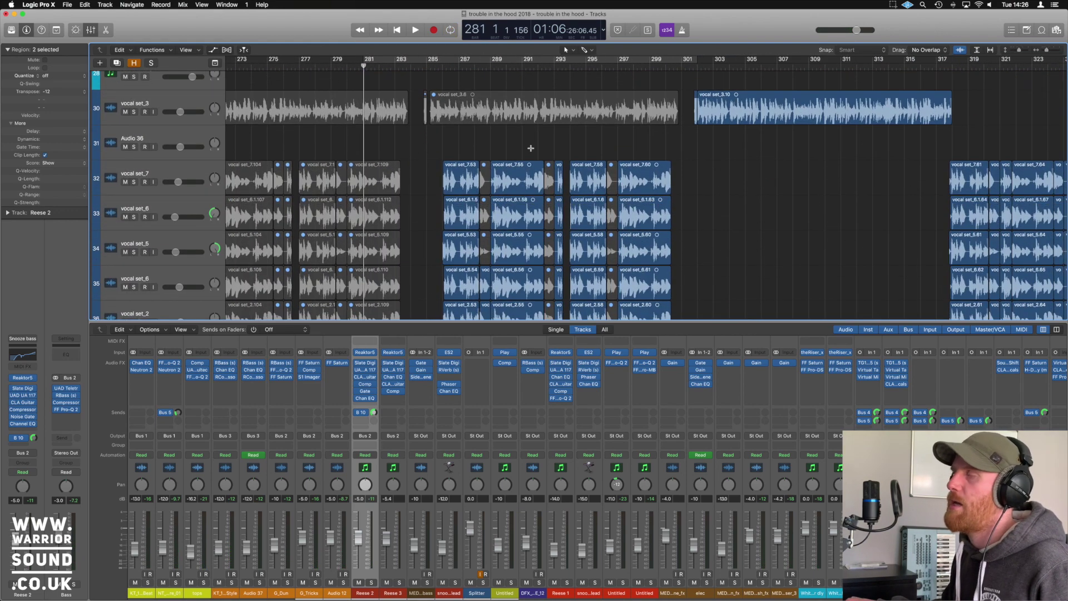
key(super+Up)
scroll(531, 148, up, 2)
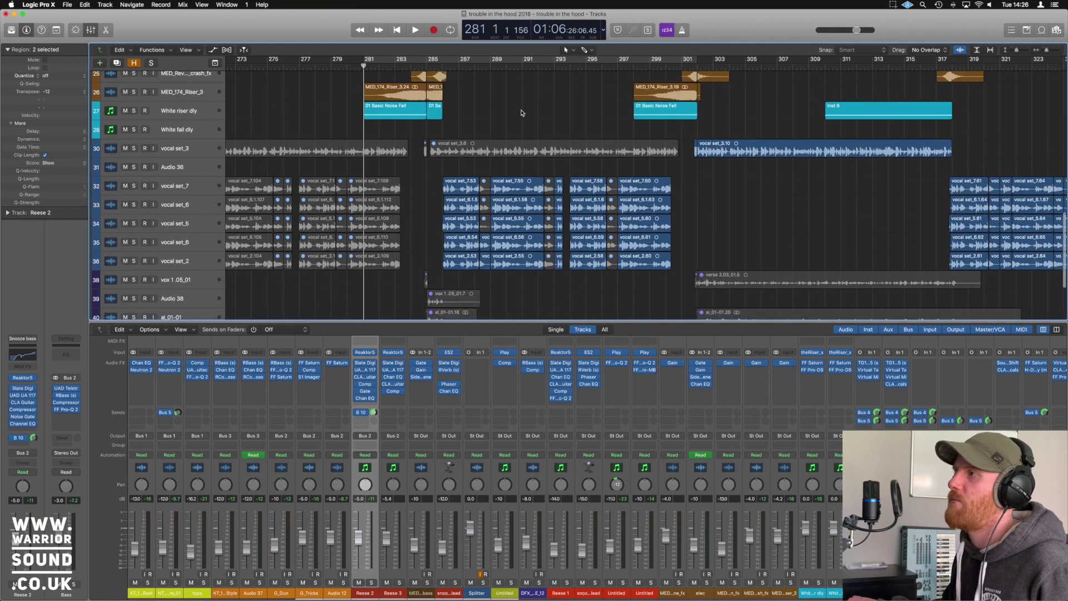
drag(445, 64, 681, 64)
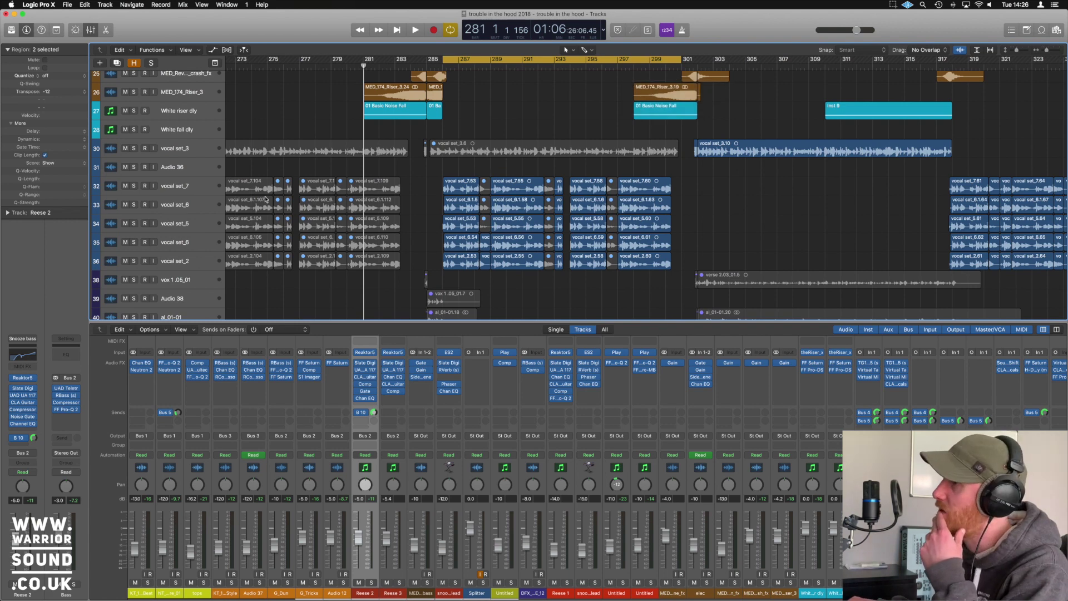
Play the stacked vocal tracks from bar 286, soloing the vocals to hear them without the mix, and stop in bar 292
click(200, 188)
scroll(625, 409, right, 15)
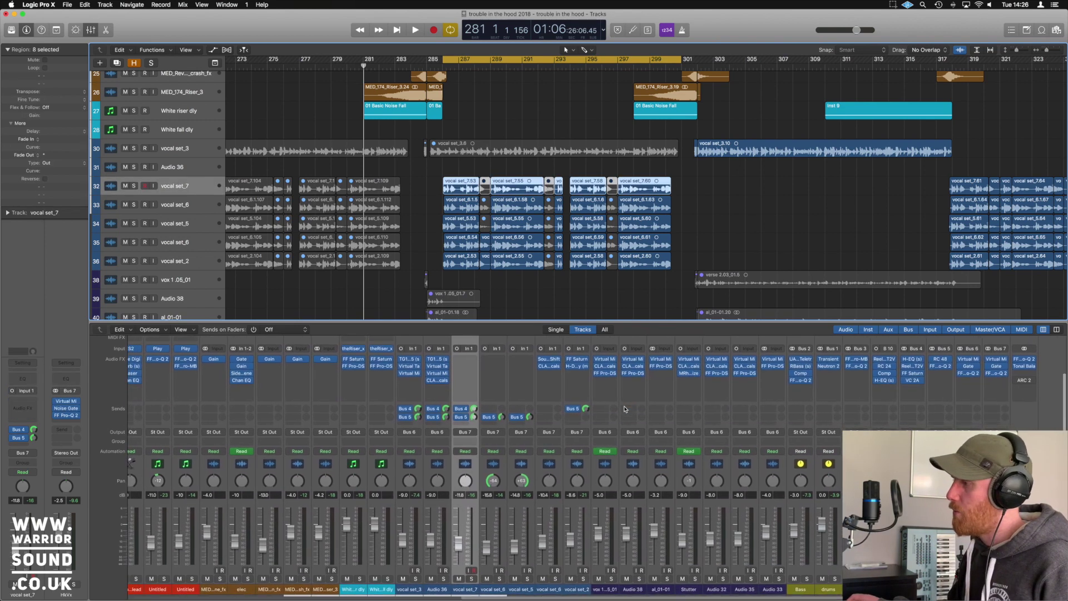
scroll(624, 409, up, 1)
key(space)
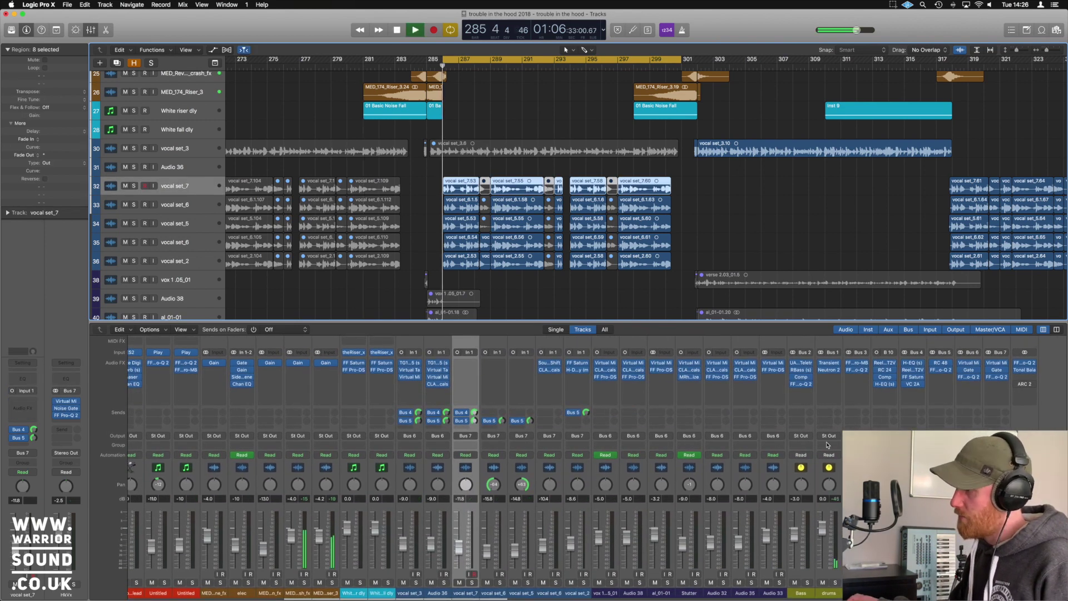
key(ctrl+s)
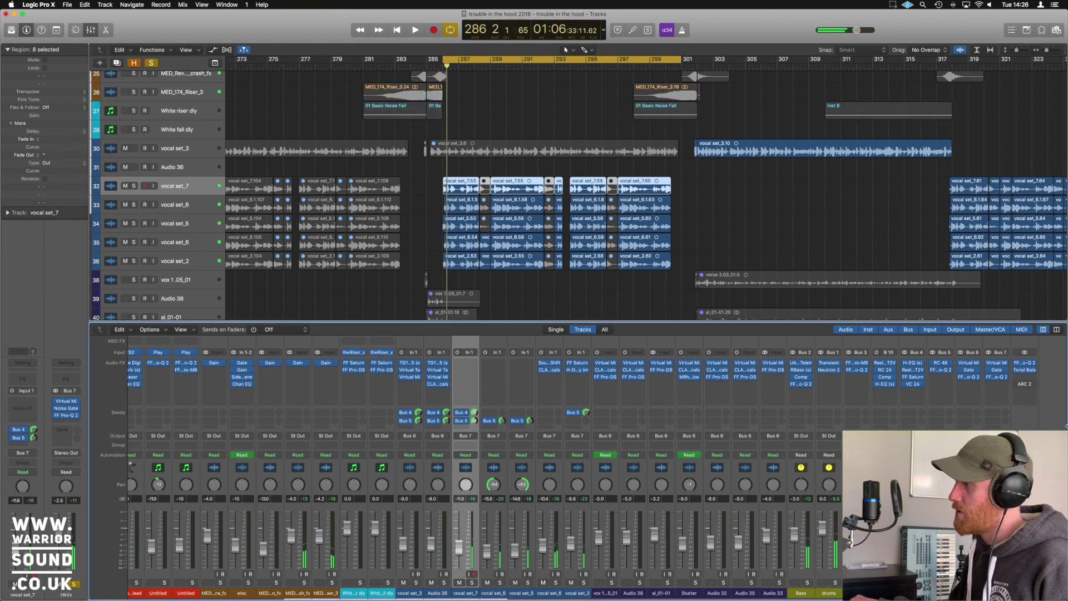
key(space)
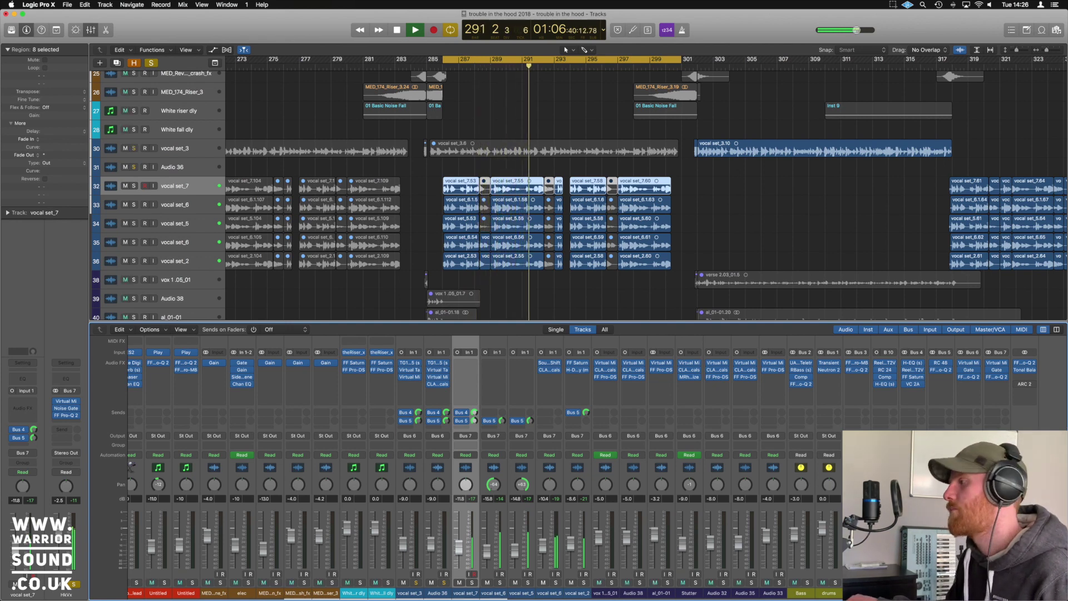
key(space)
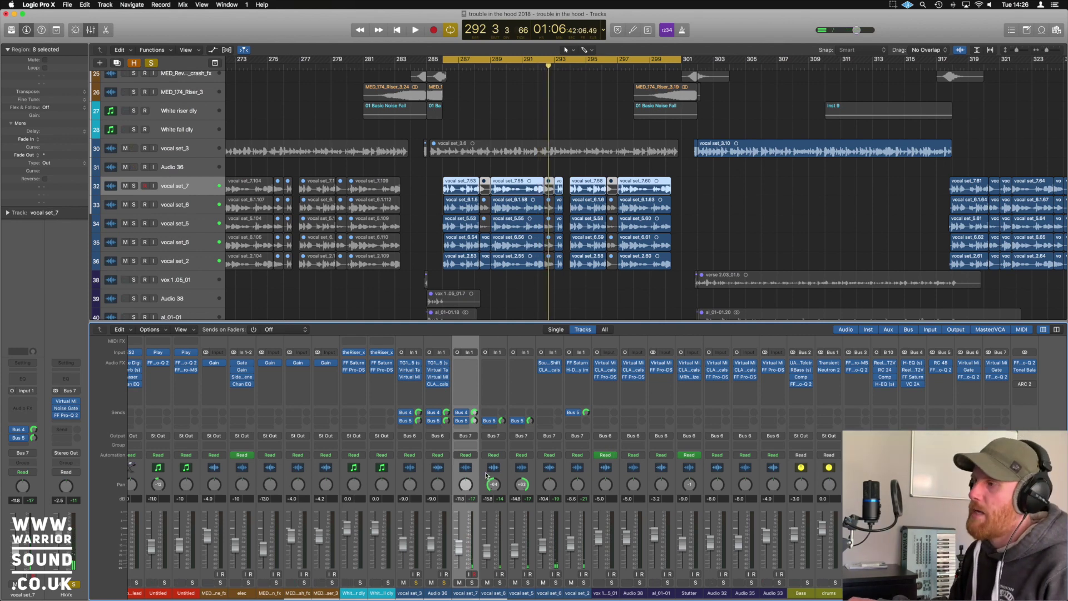
Inspect the channel strips of the vocal layers by selecting vocal set_6 on track 33, vocal set_5 and vocal set_2
scroll(486, 472, left, 2)
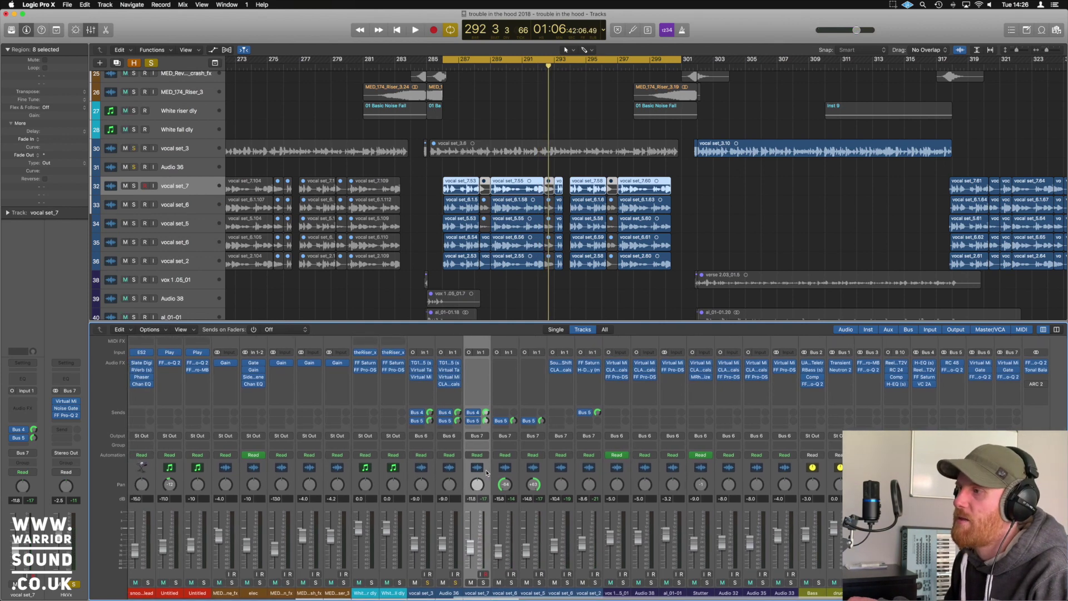
click(193, 206)
click(192, 223)
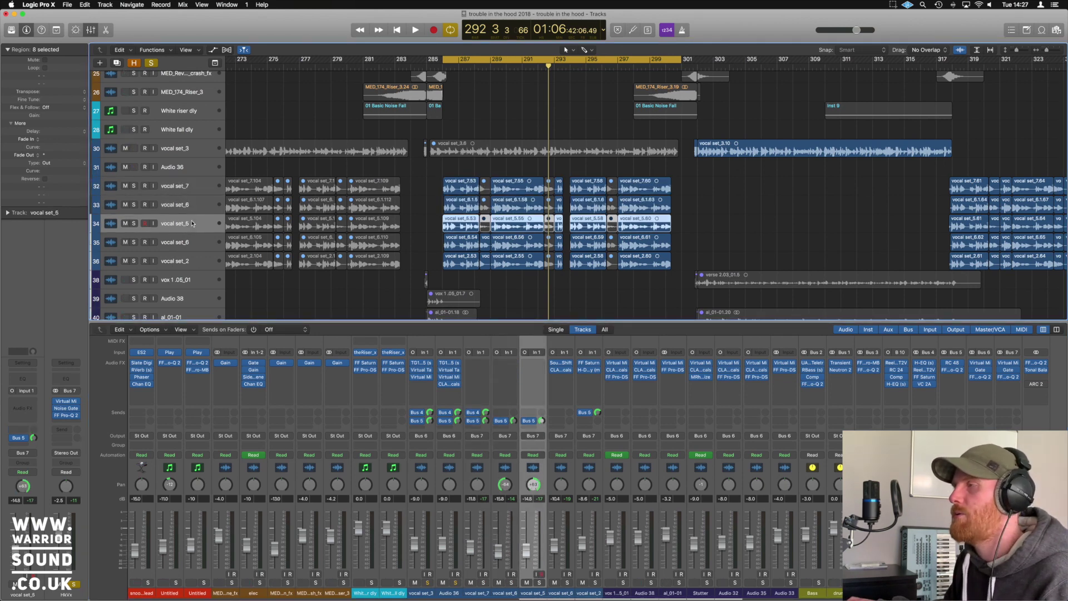
click(196, 244)
click(203, 264)
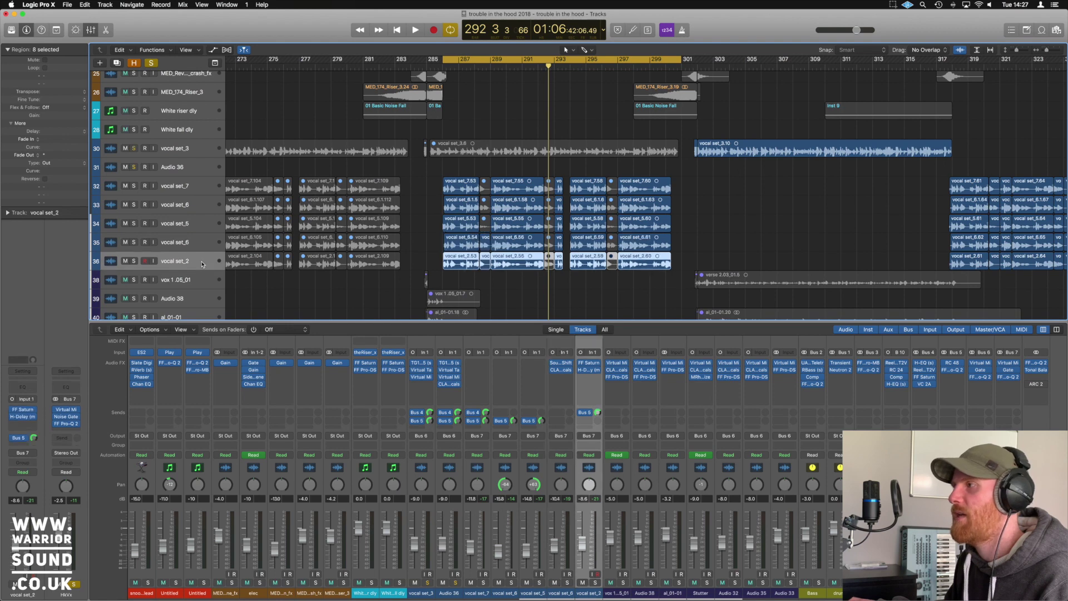
Play the vocal set_6 layer on track 35 soloed, stop in bar 290 and open its SoundShifter Pitch plug-in for viewing
click(202, 247)
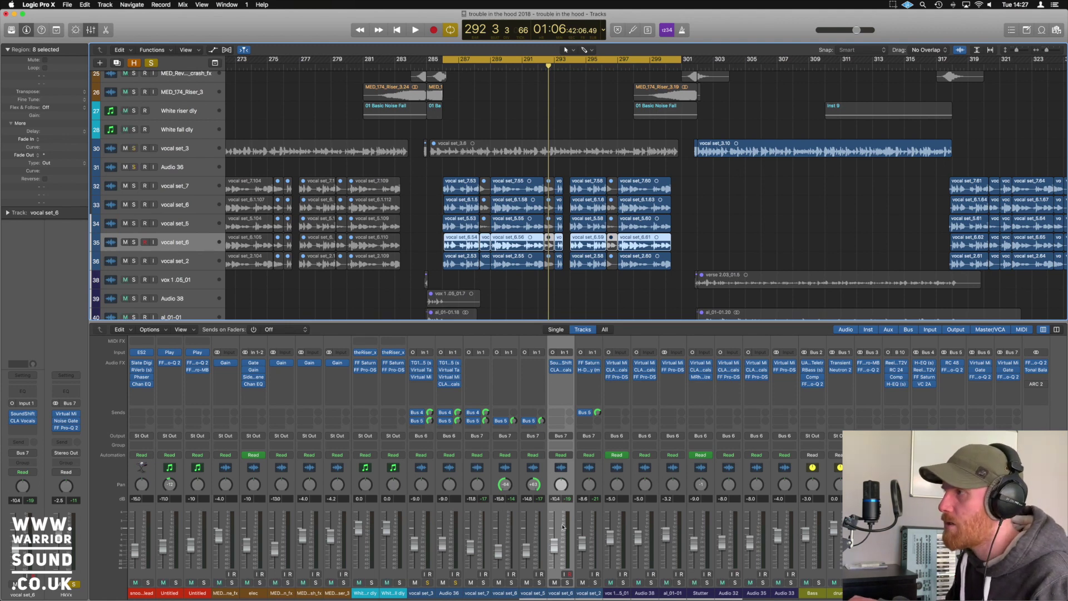
click(567, 583)
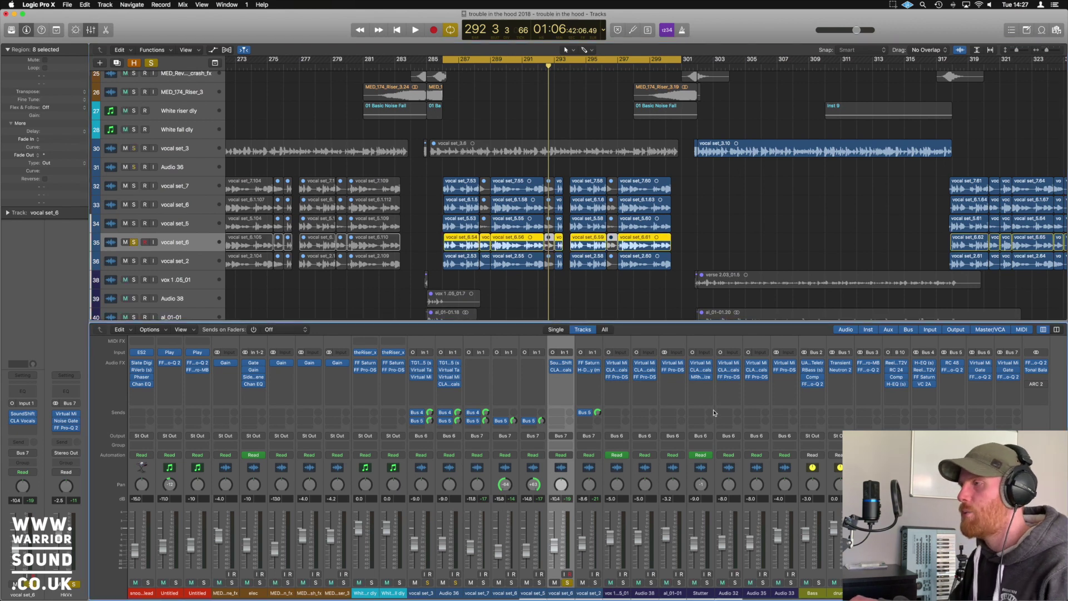
key(space)
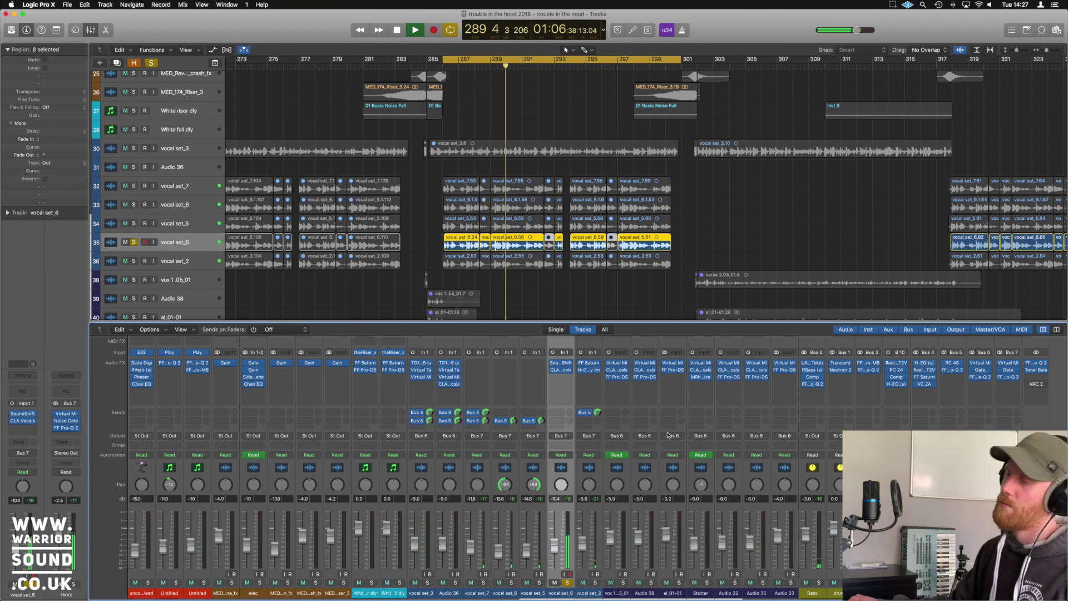
key(space)
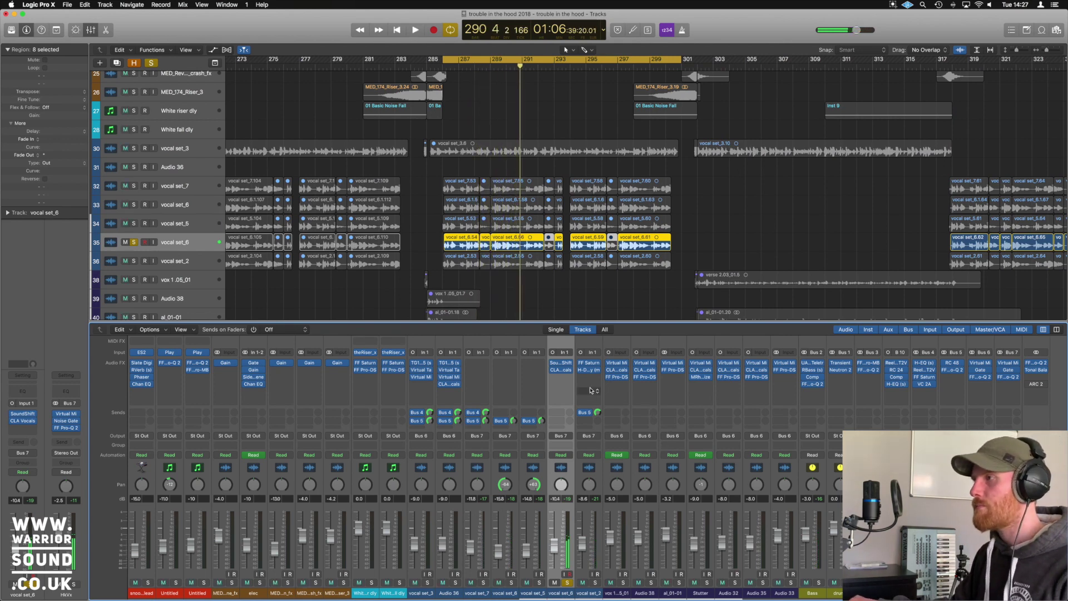
click(562, 363)
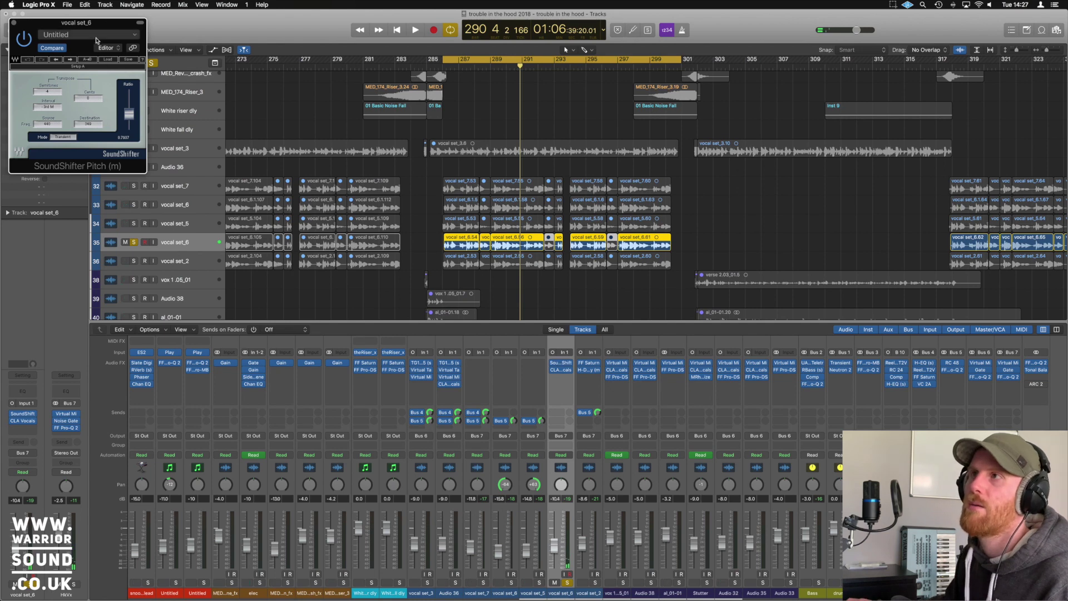
drag(102, 28, 345, 104)
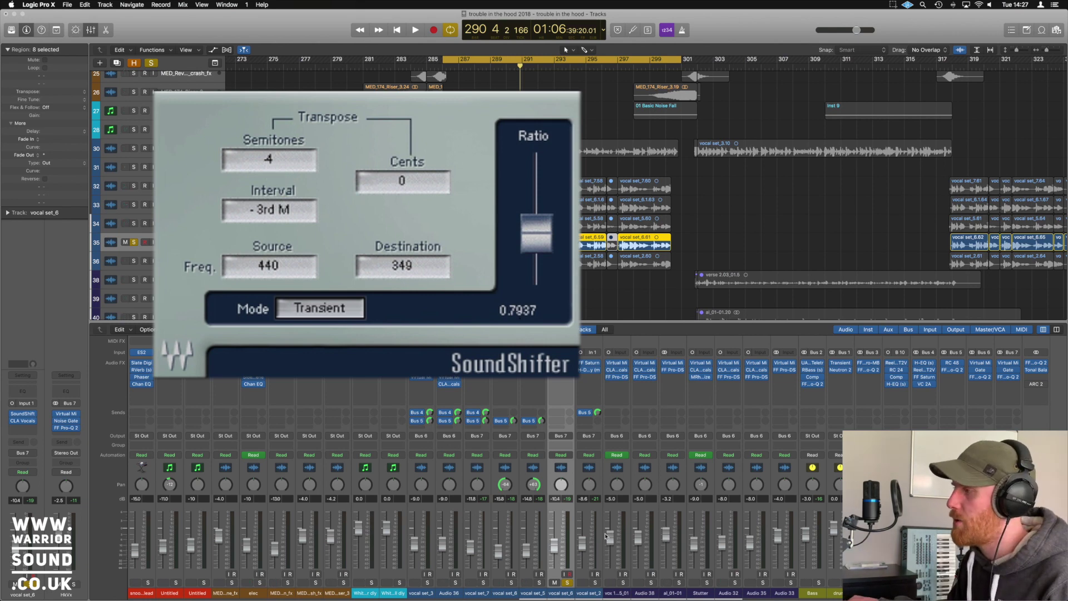
Unsolo vocal set_6 on track 35, restore the vocal group's solo and play the stack with that pitch-shifted layer muted
click(567, 583)
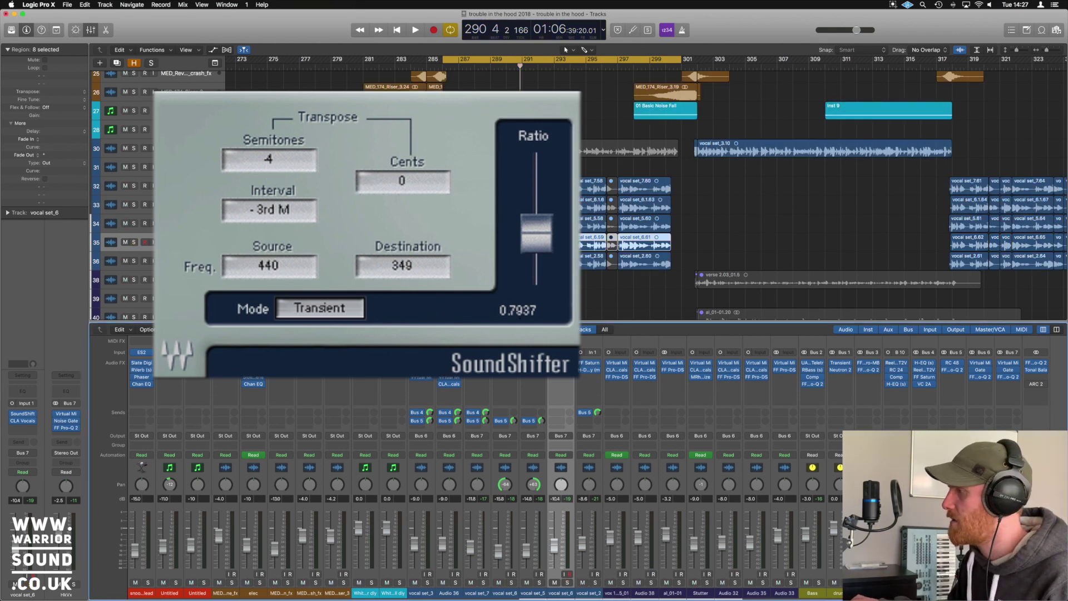
key(s)
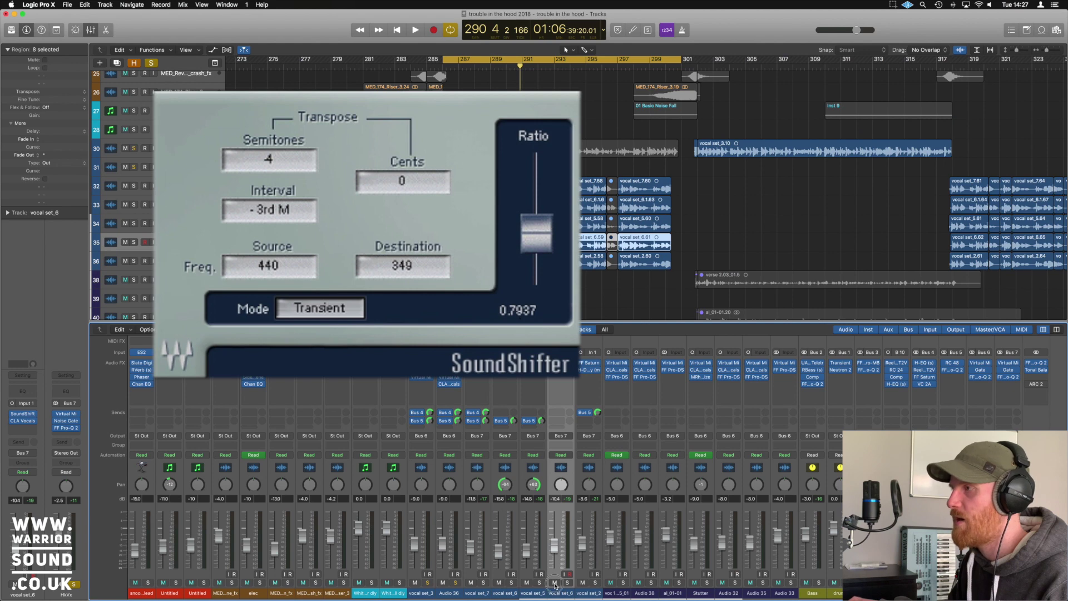
click(555, 583)
key(space)
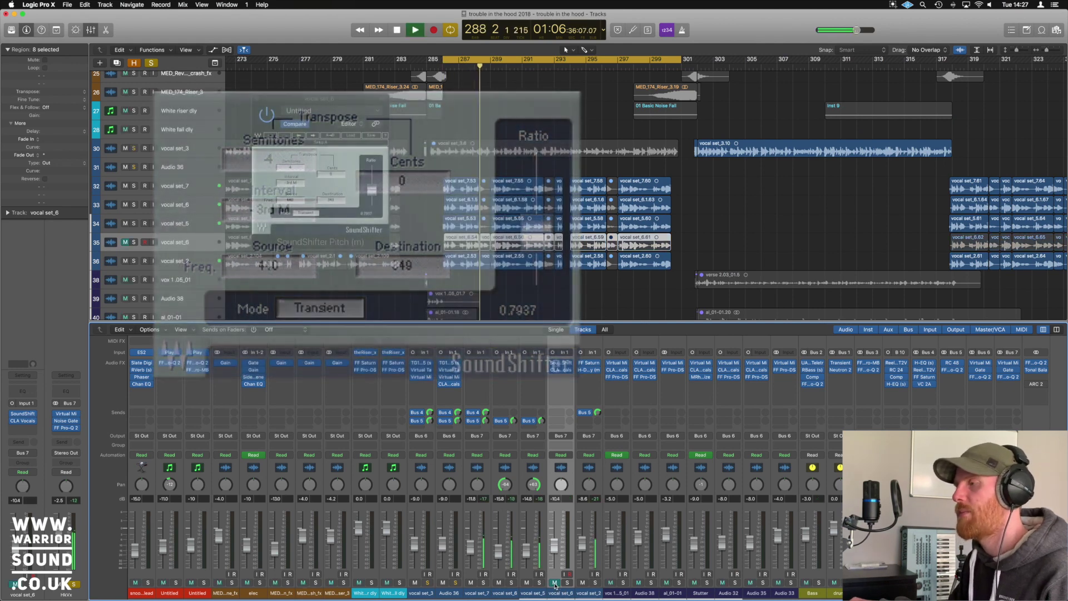
key(space)
Unmute vocal set_6 on track 35, play the full vocal stack until bar 290 and close the SoundShifter plug-in
click(554, 582)
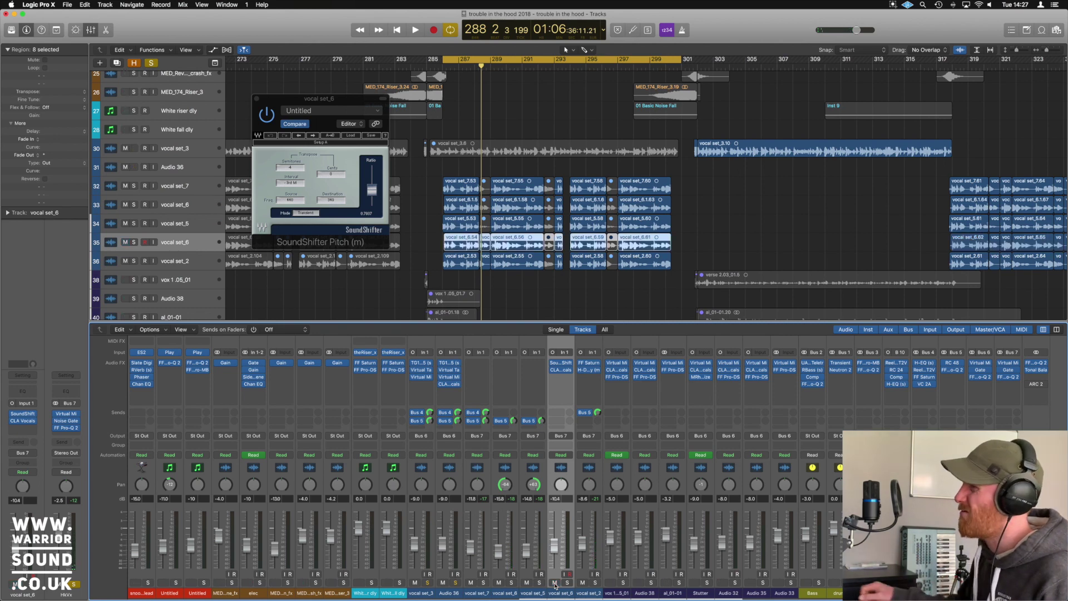
key(space)
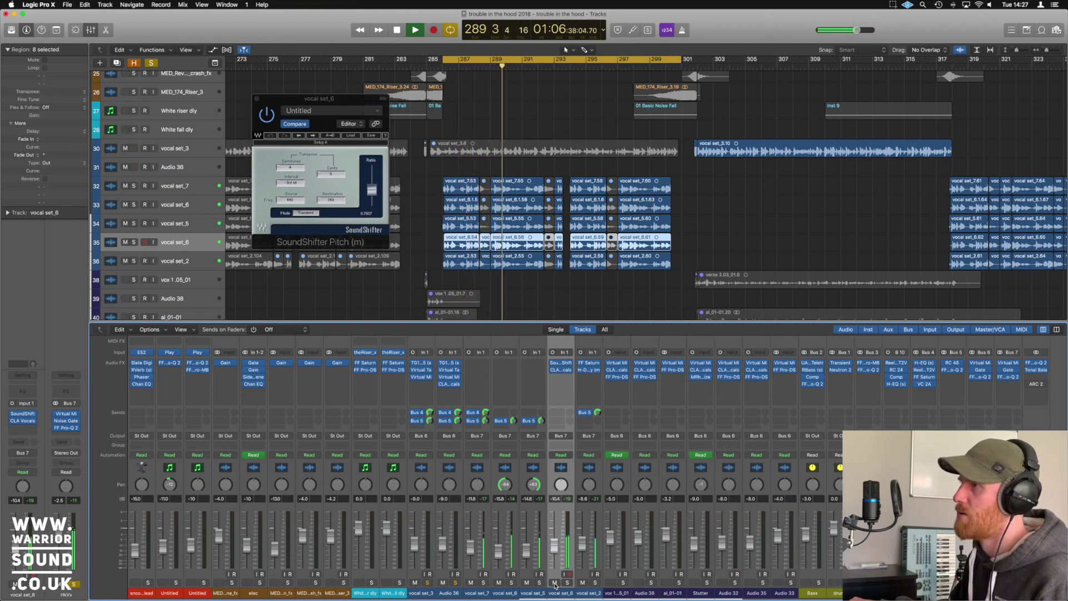
key(space)
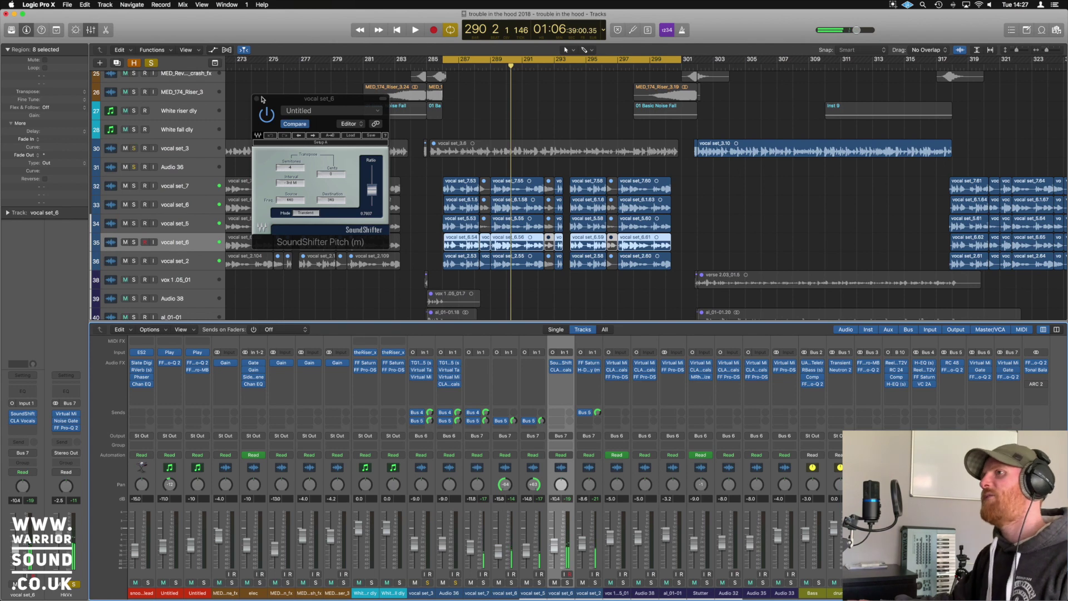
click(257, 100)
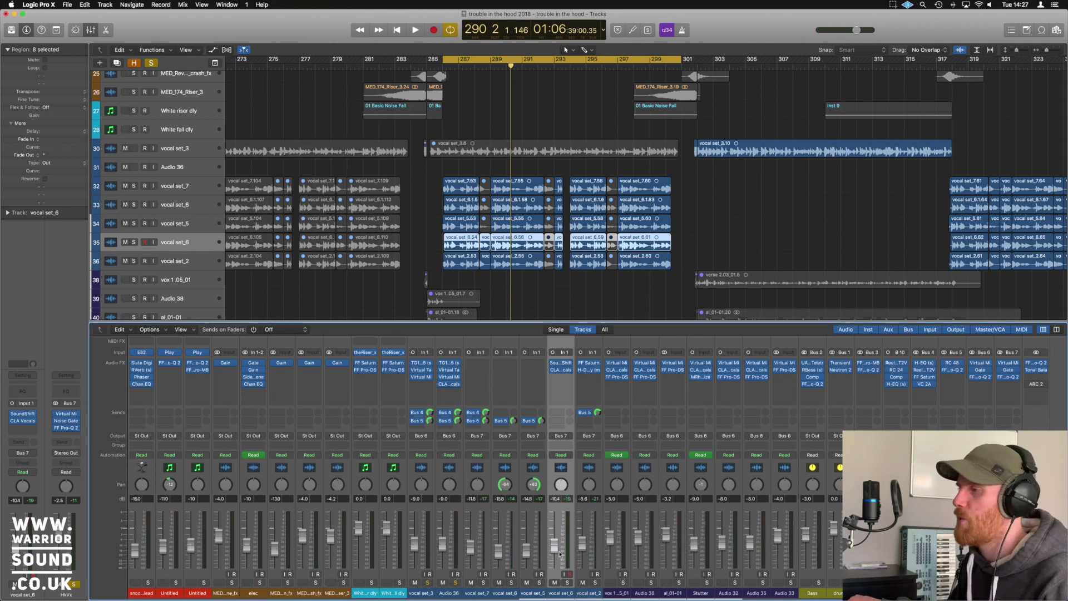
Play the vocal stack from bar 286, solo vocal set_6 on track 33, add vocal set_5 to the solo and stop in bar 291
click(505, 594)
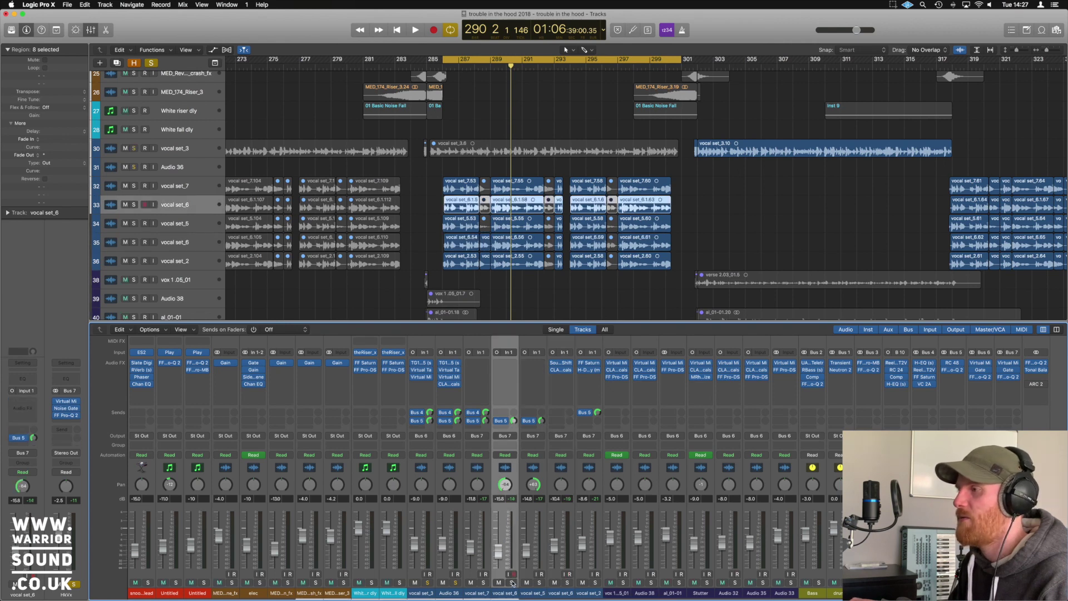
click(512, 582)
key(space)
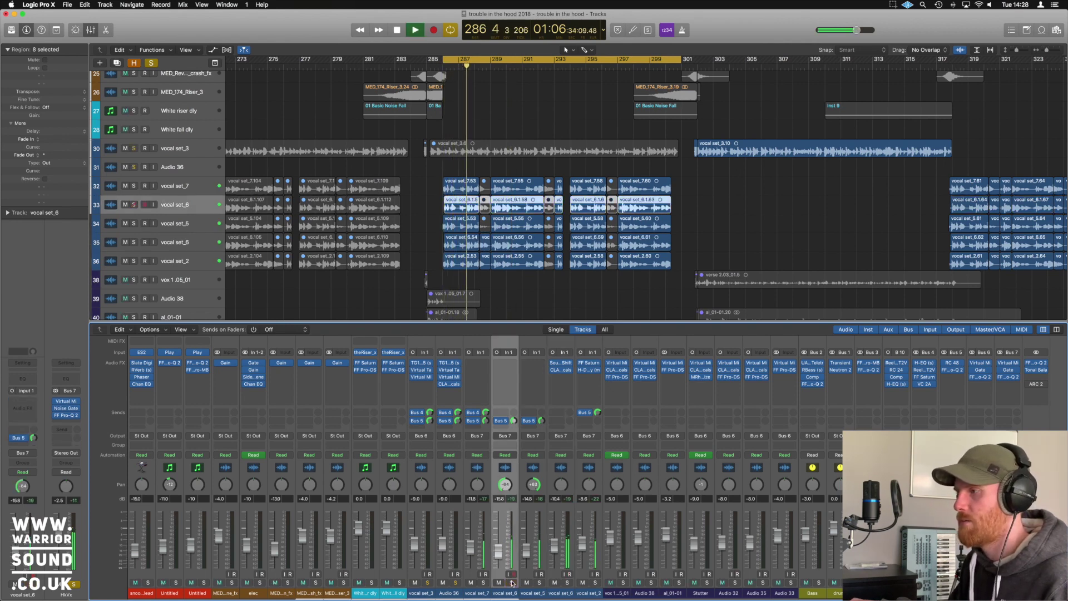
click(512, 582)
click(512, 583)
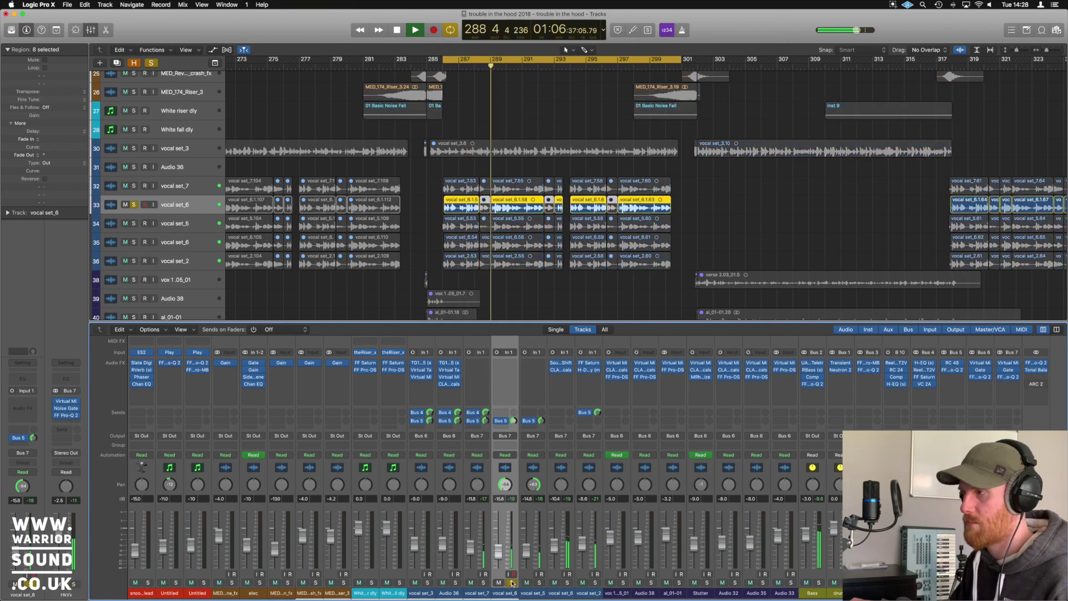
click(538, 583)
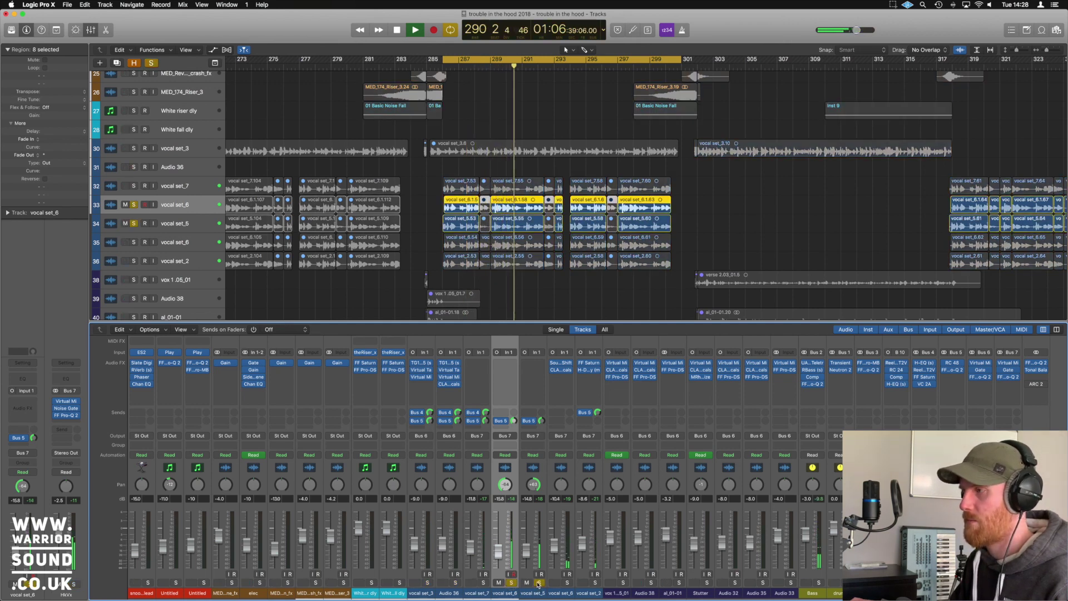
key(space)
Add vocal set_6 on track 35 to the solo, play the three layers until bar 288 and unsolo all of them
click(567, 582)
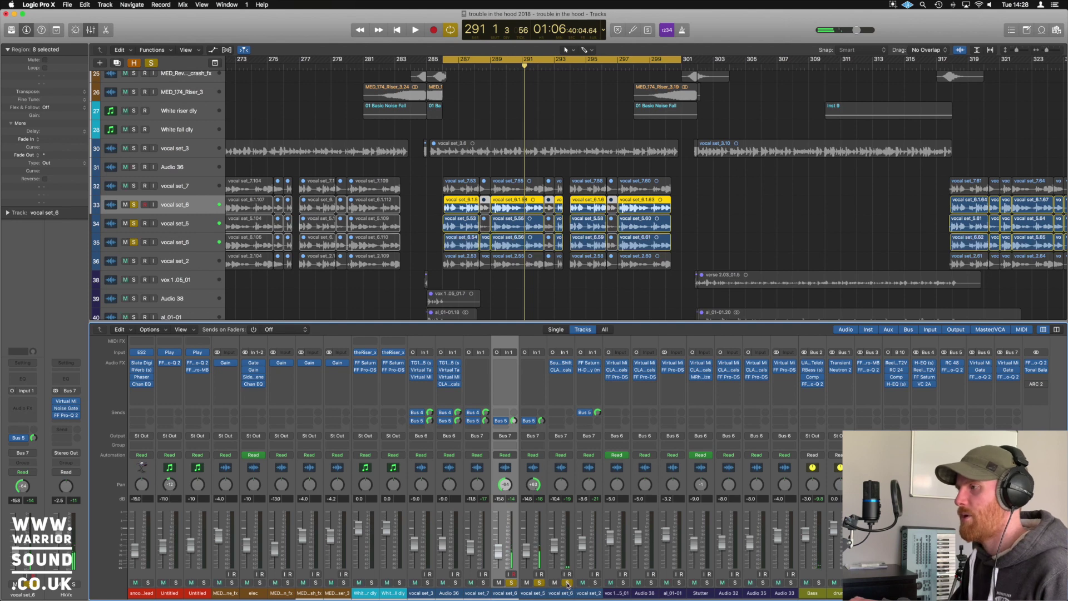
key(space)
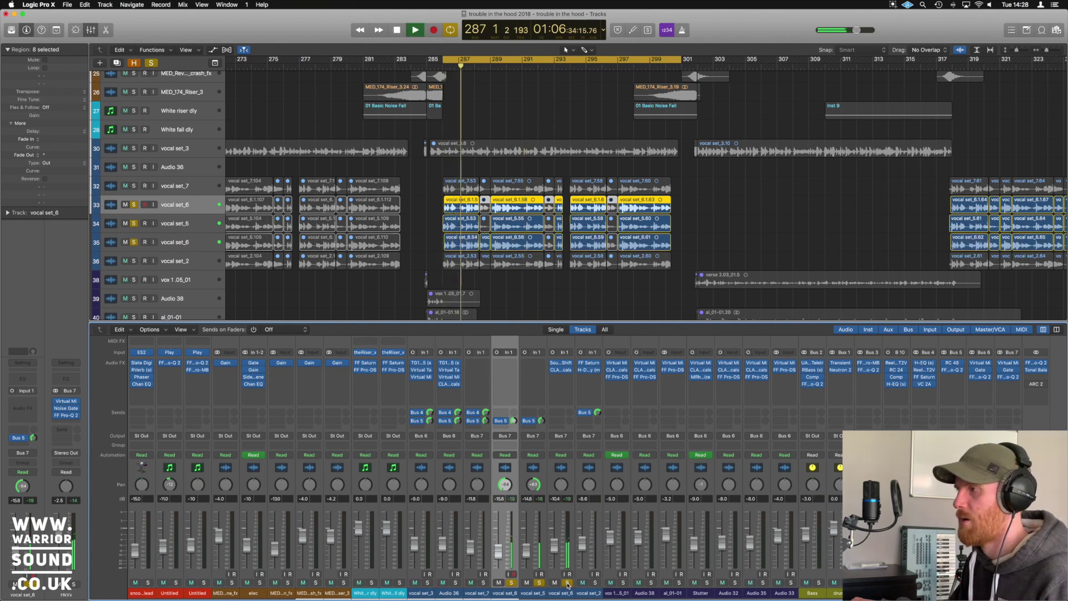
key(space)
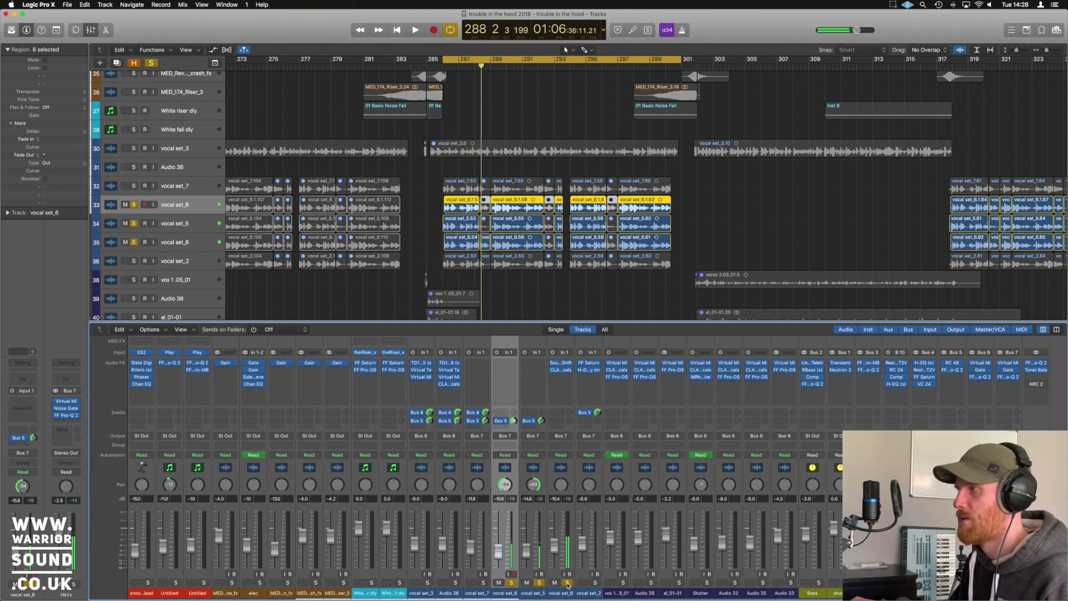
click(568, 582)
click(538, 583)
click(511, 582)
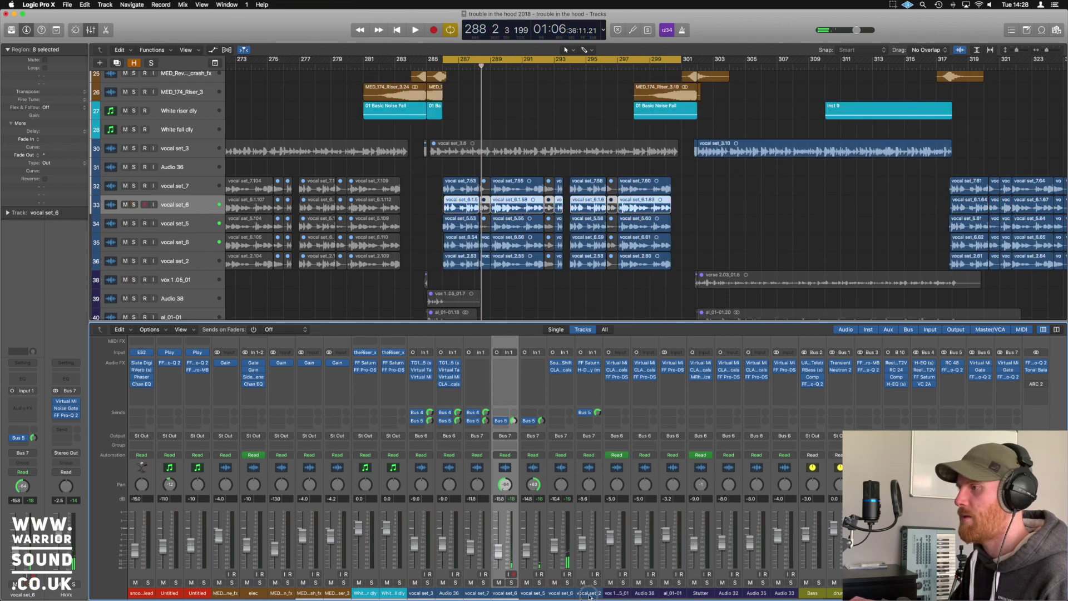
Solo the vocal set_2 track, open its FF Saturn plug-in and play the layer
click(589, 593)
click(595, 583)
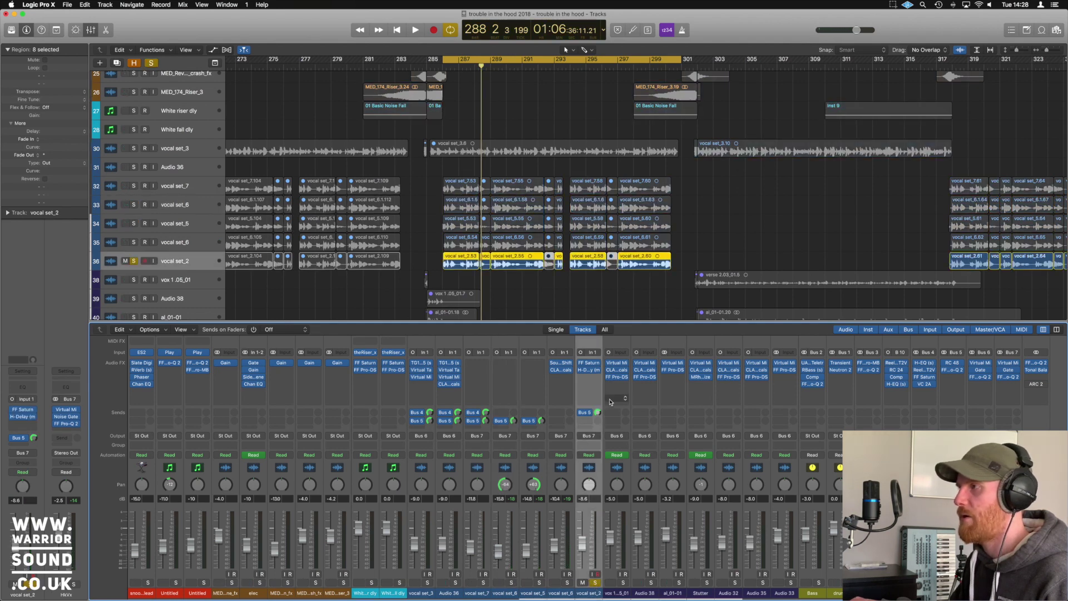
click(589, 363)
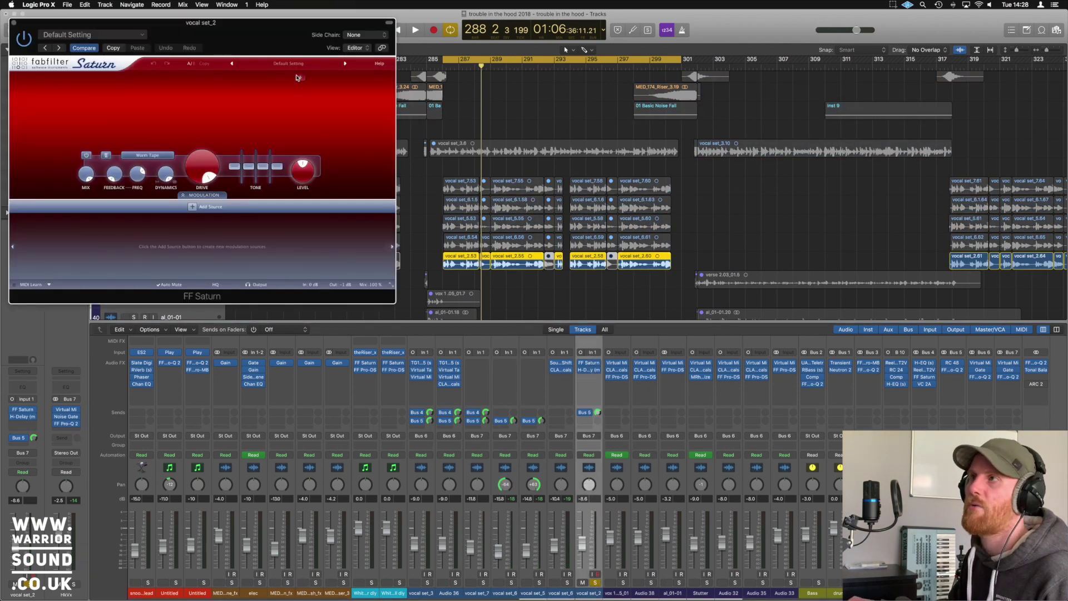
drag(202, 22, 400, 72)
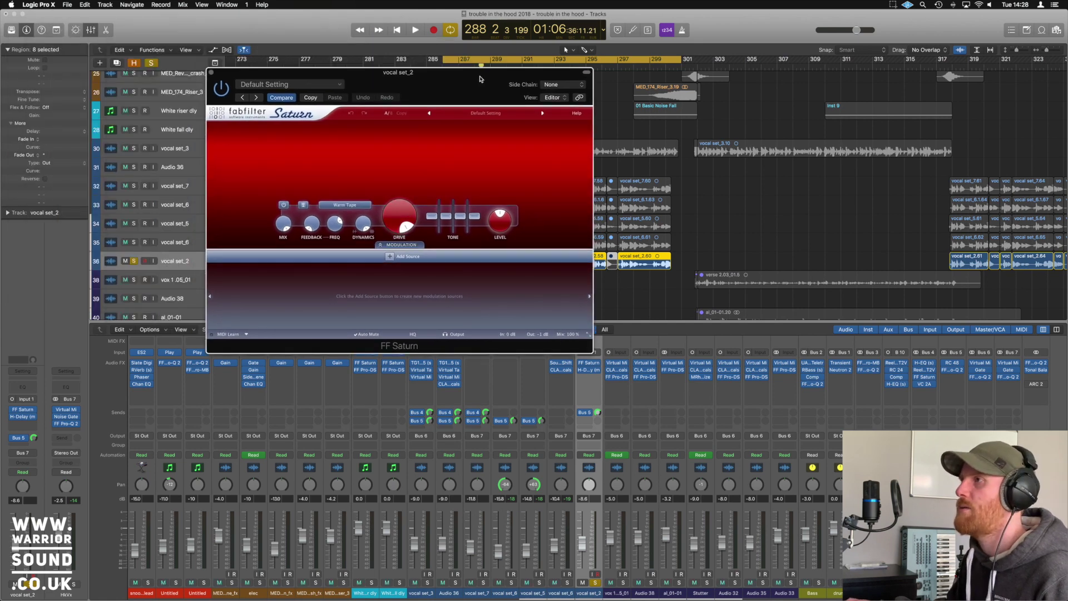
drag(456, 89, 362, 101)
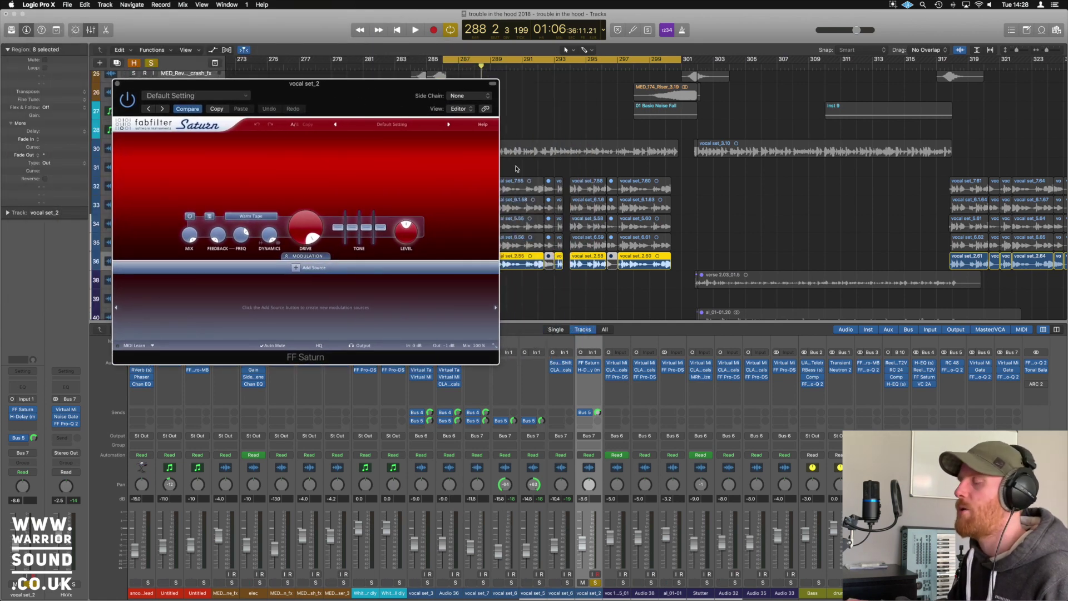
key(space)
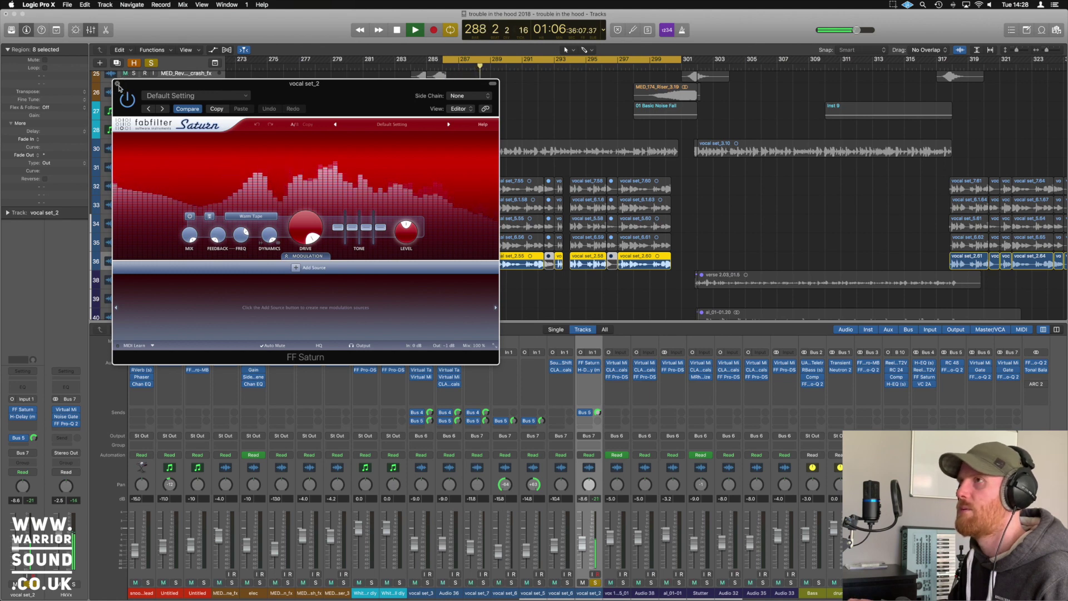
Close FF Saturn, open the H-Delay plug-in on vocal set_2 and play the soloed layer from bar 286
key(super+w)
key(space)
click(591, 370)
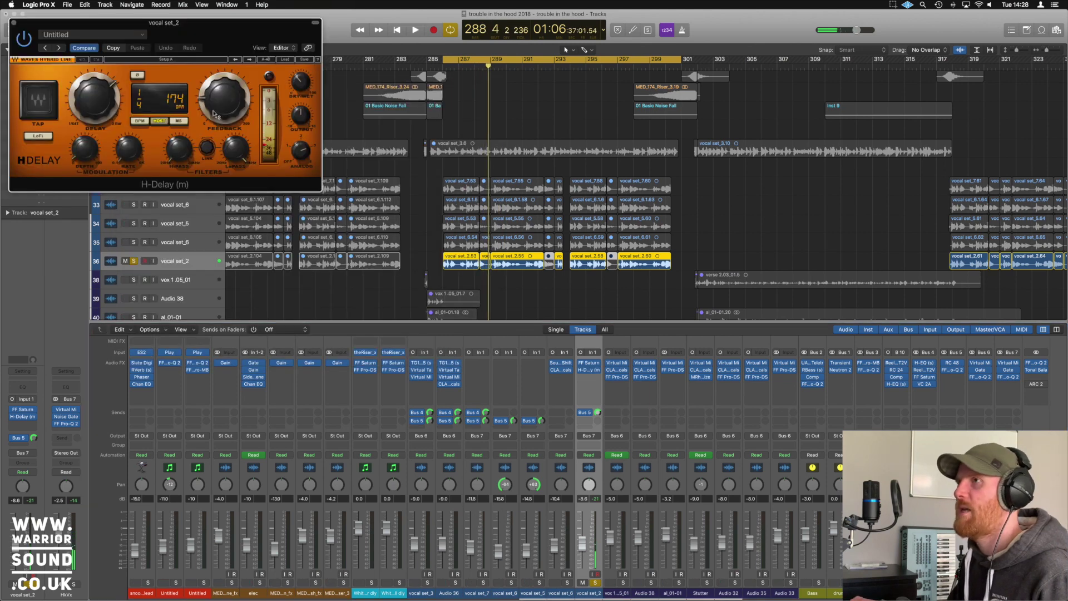
drag(178, 45, 287, 85)
key(space)
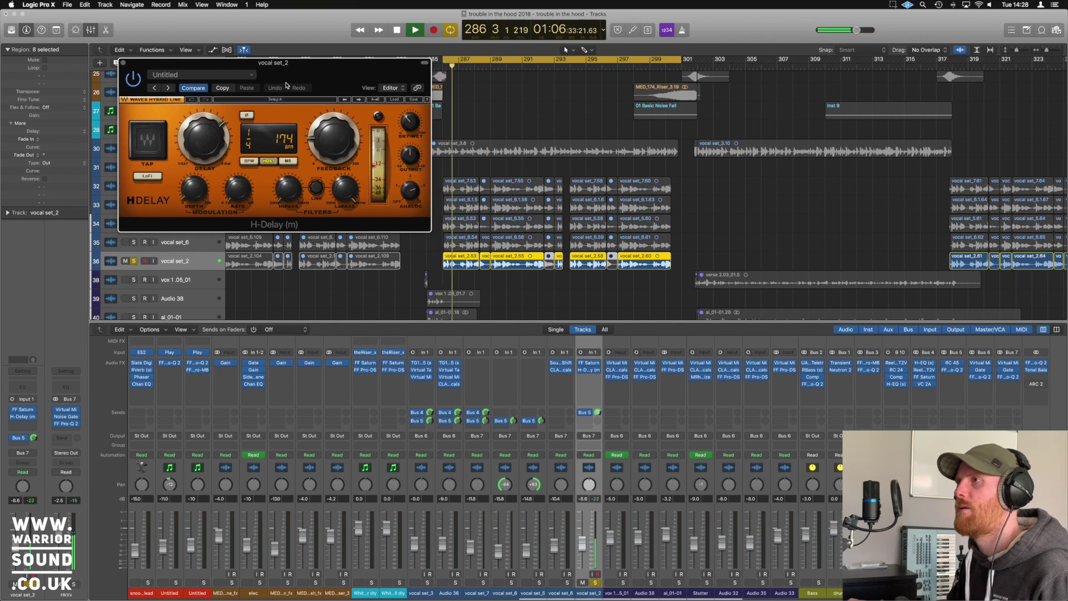
Close the H-Delay plug-in, stop playback and unsolo vocal set_2
click(124, 64)
key(space)
click(595, 582)
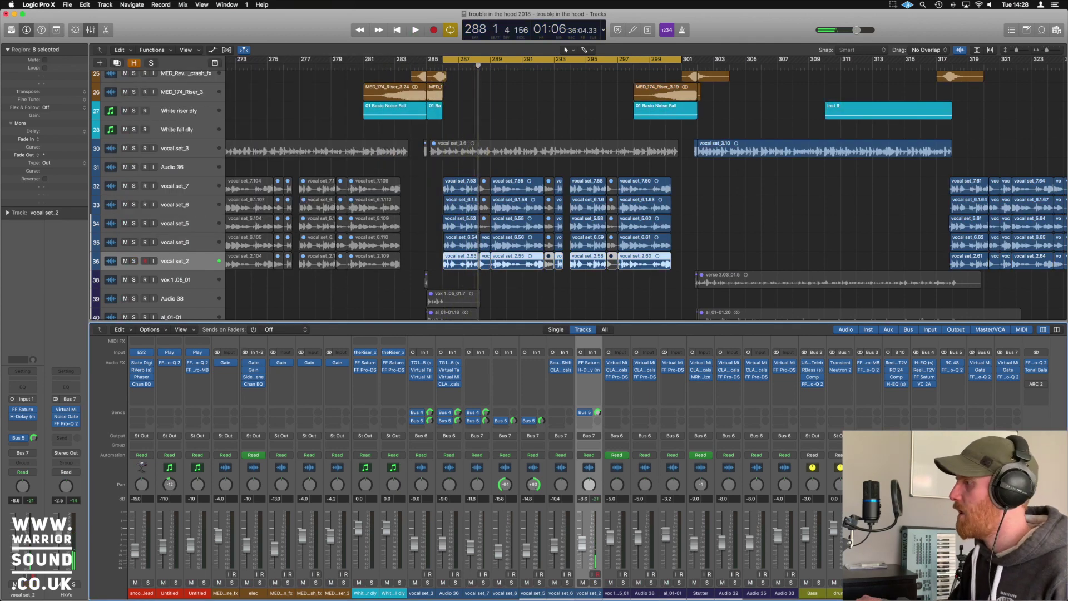
Play the full mix with the whole vocal stack from bar 286 and stop in bar 291
key(space)
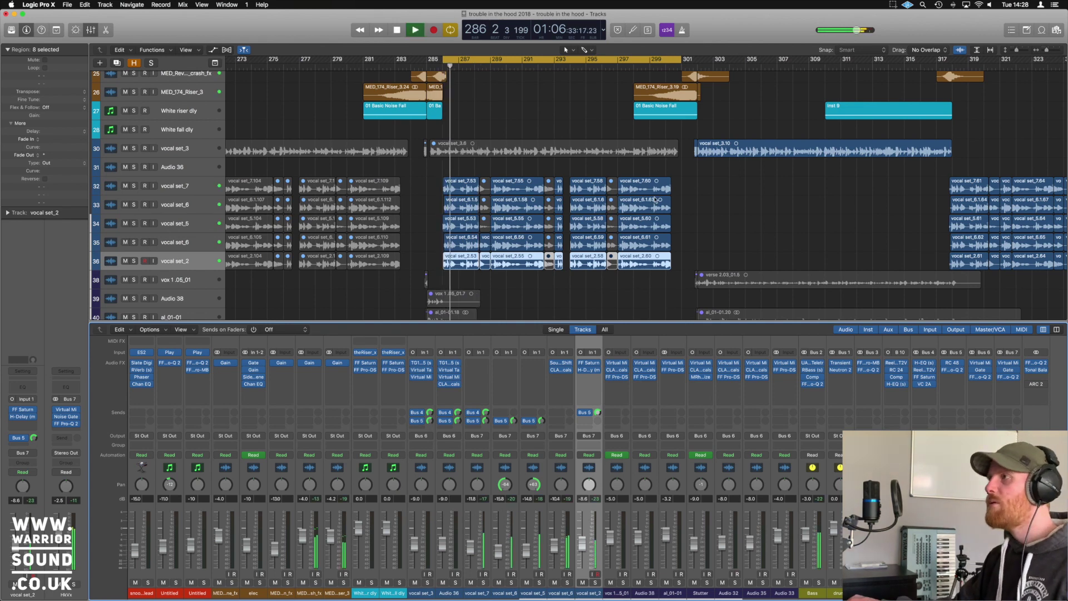
click(680, 185)
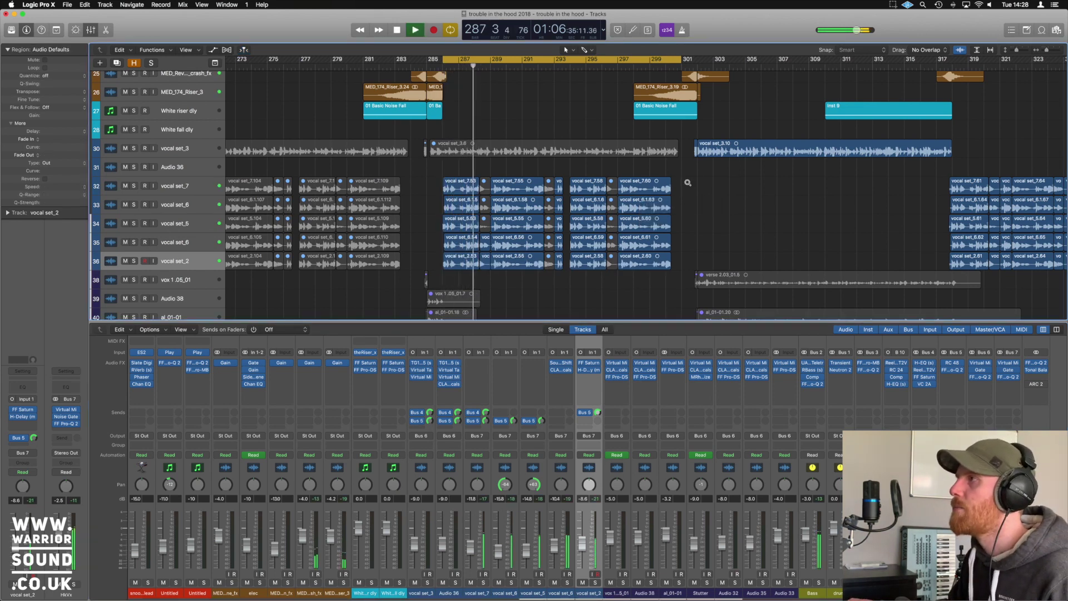
key(super+Up)
scroll(688, 183, down, 6)
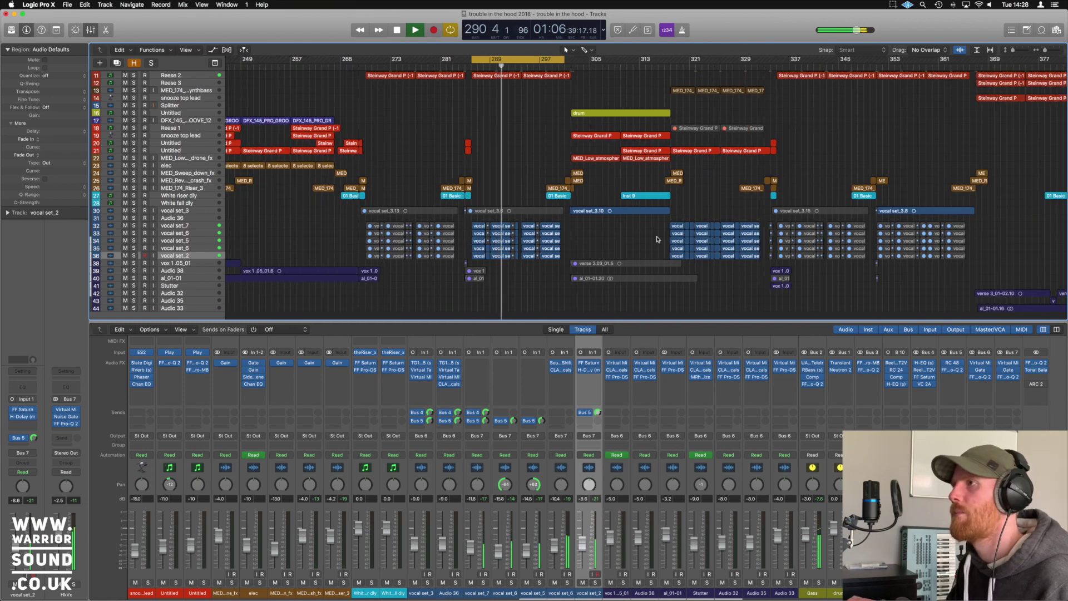
key(space)
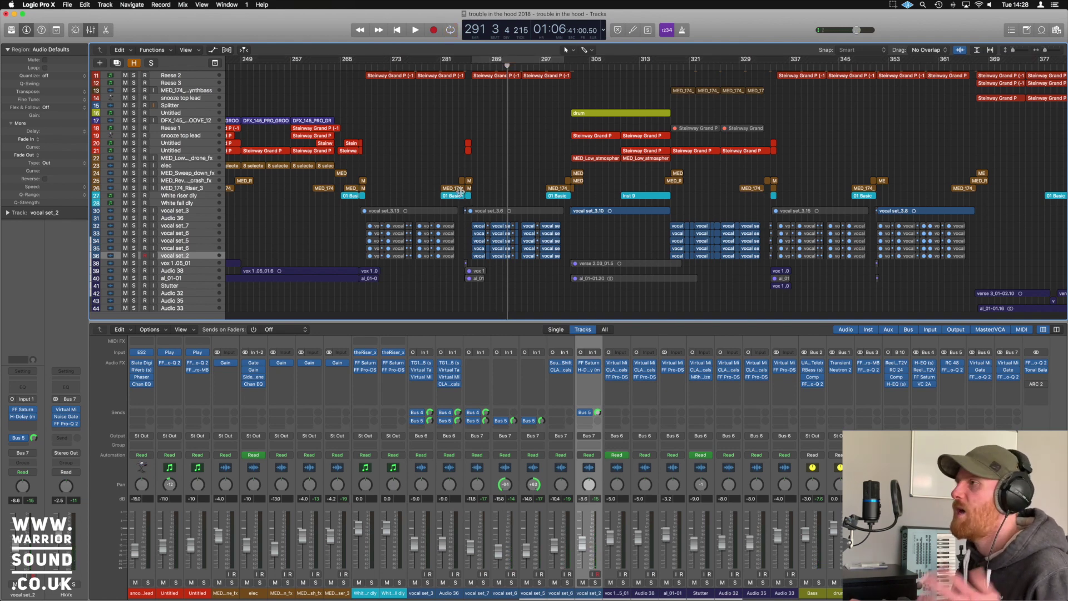
Set a cycle range from bar 297 to bar 319 around the breakdown and play its start
click(560, 66)
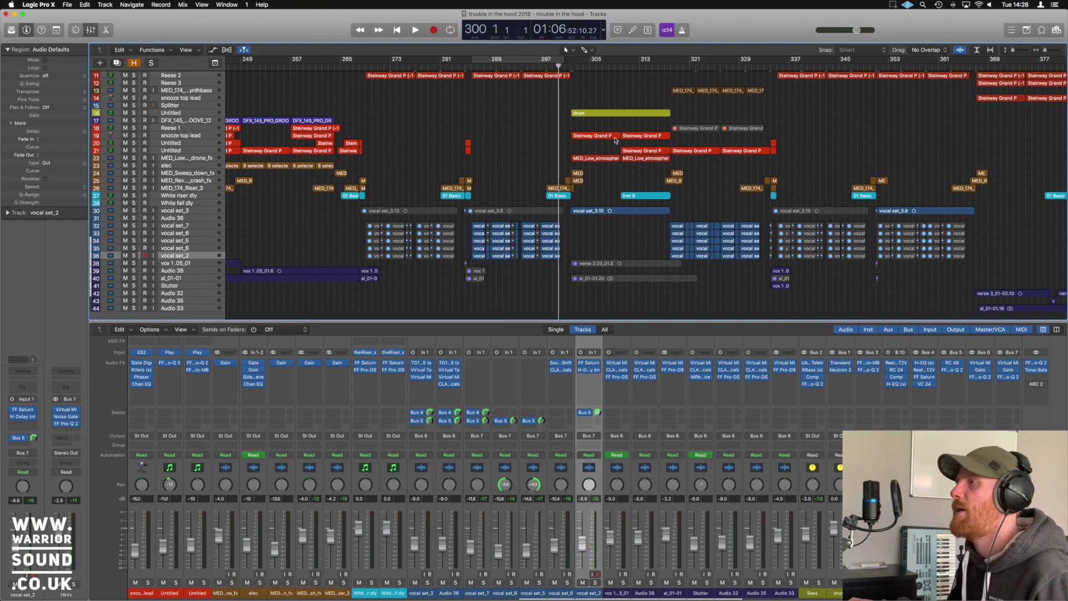
key(super+Right)
key(super+Right)
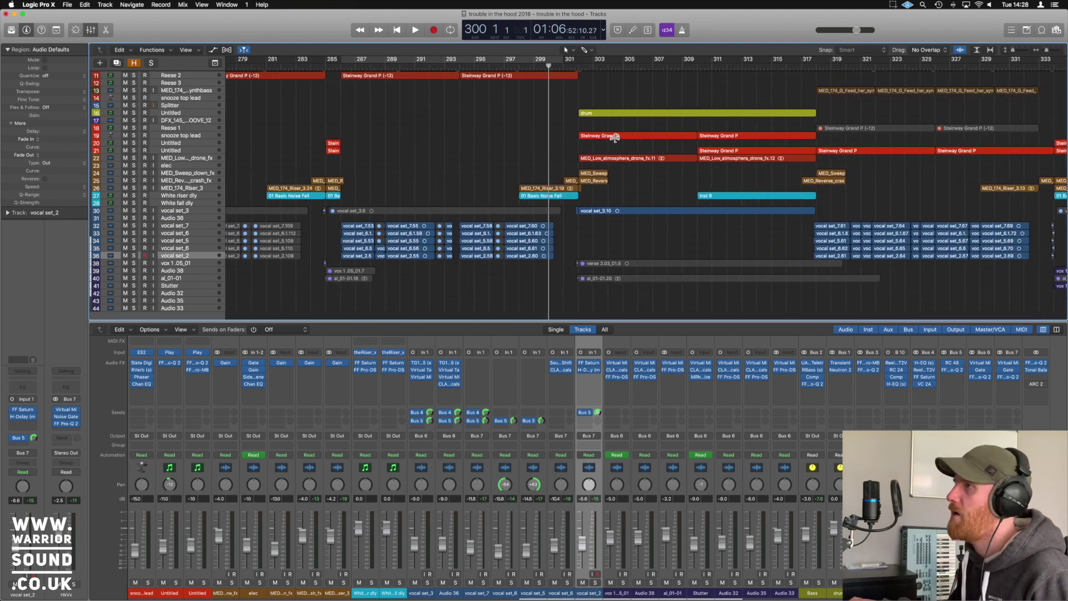
key(super+Down)
key(super+Down)
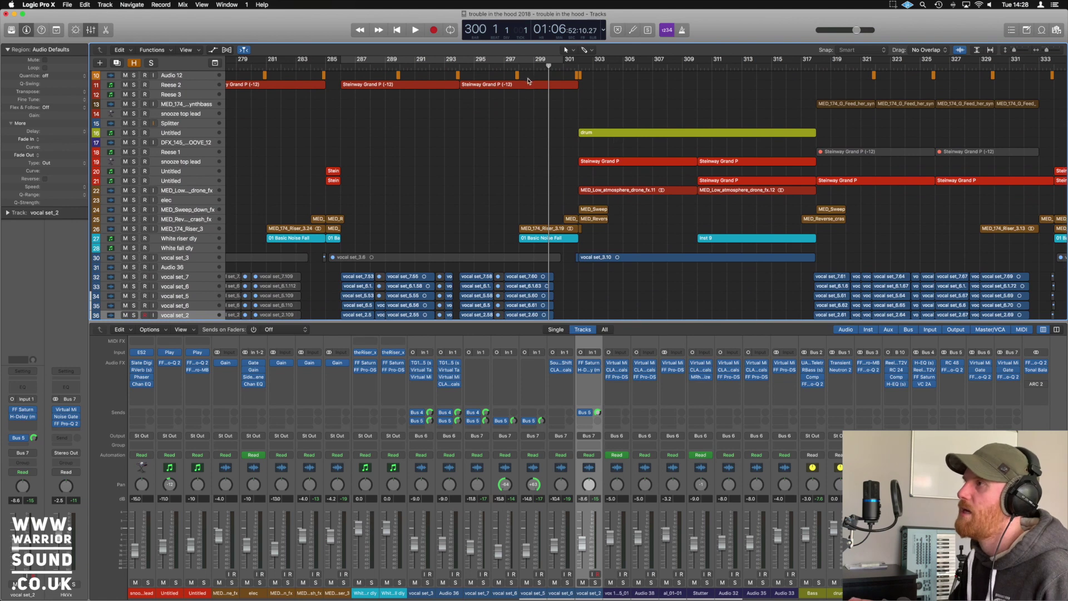
drag(507, 62, 831, 62)
key(space)
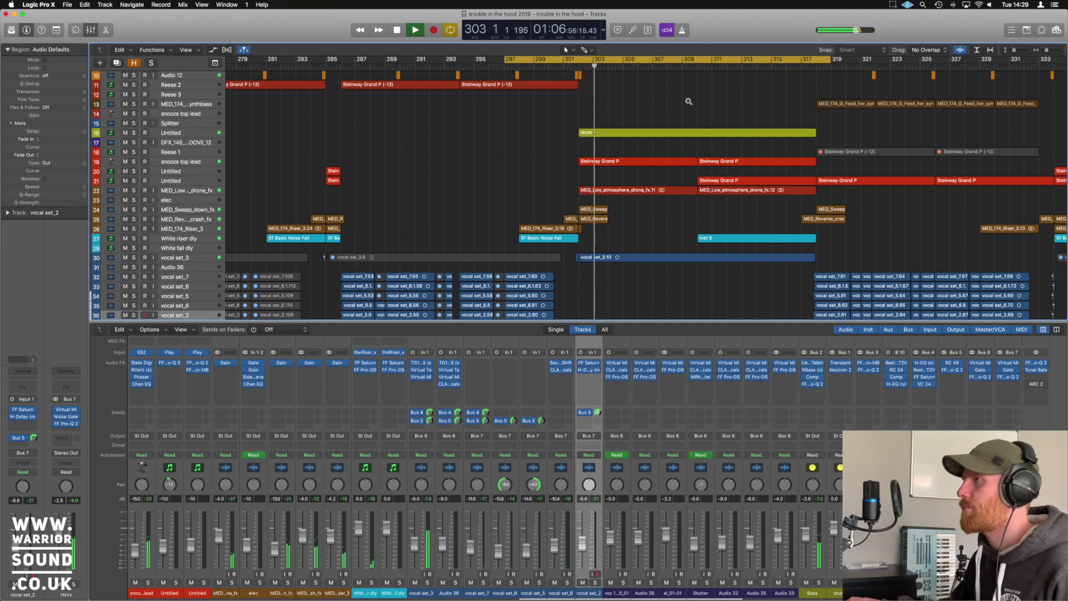
key(super+Left)
key(super+Left)
key(super+Left)
key(super+Up)
key(super+Up)
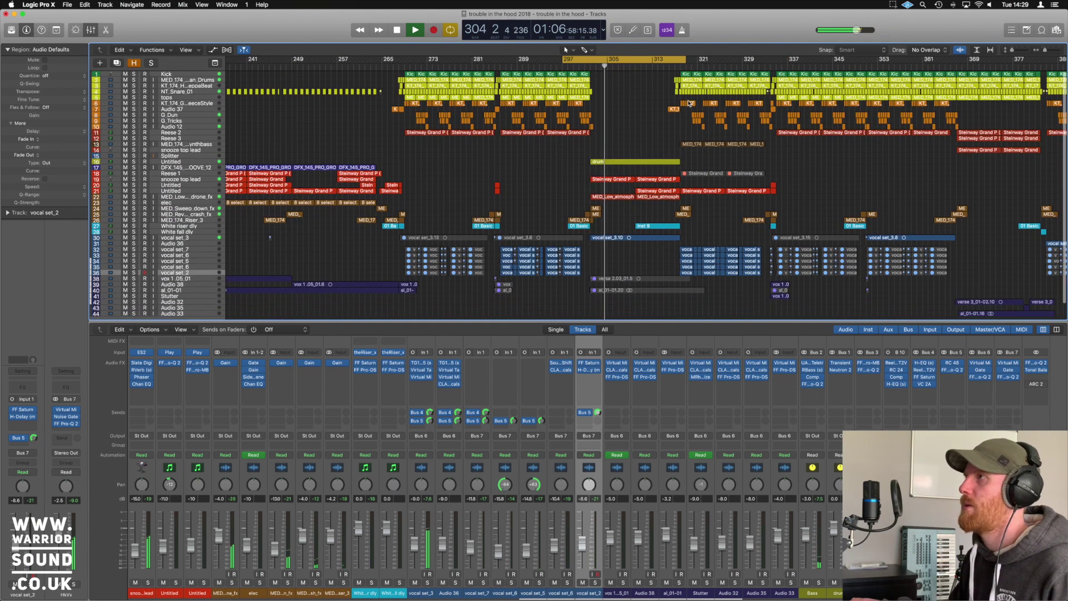
key(space)
Turn off the cycle range and play the breakdown from bar 301 into the following drop, stopping in bar 322
click(606, 62)
click(584, 67)
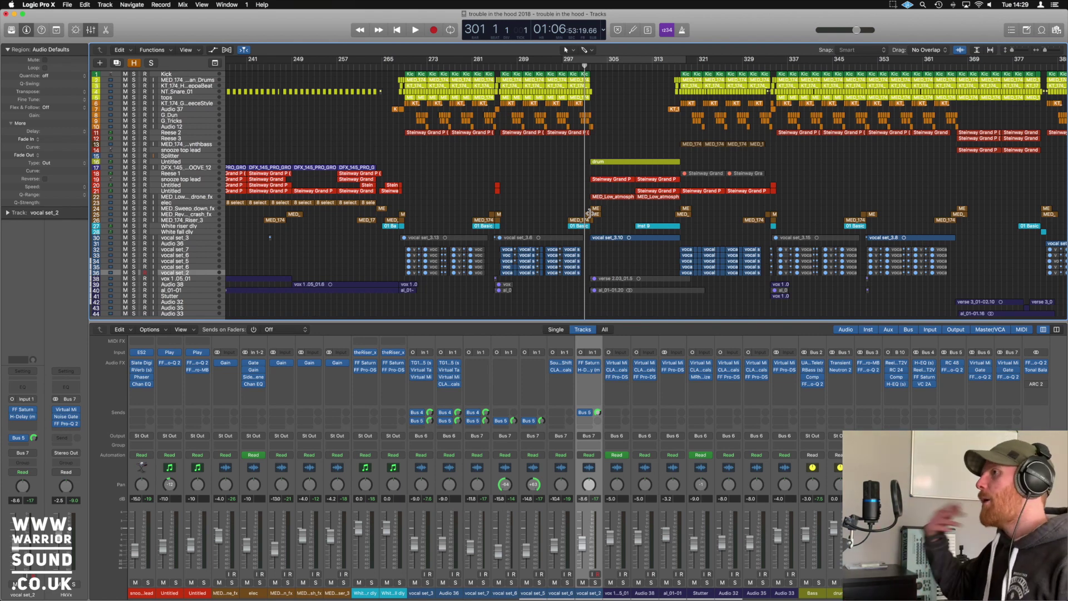
scroll(589, 213, right, 5)
key(space)
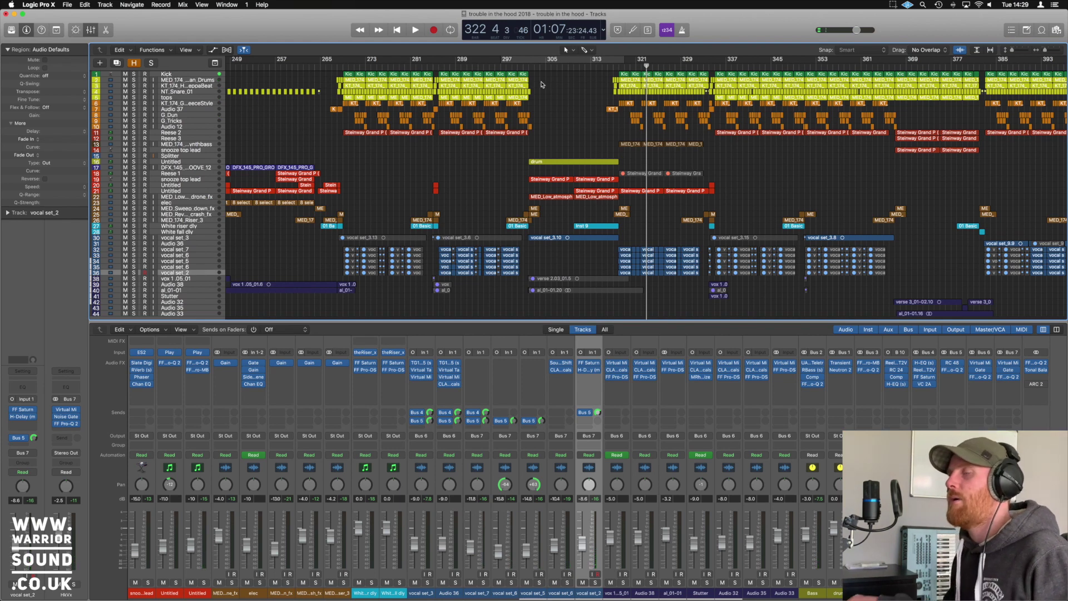
Play a short passage of the earlier section from about bar 238 and stop in bar 239
scroll(342, 186, left, 5)
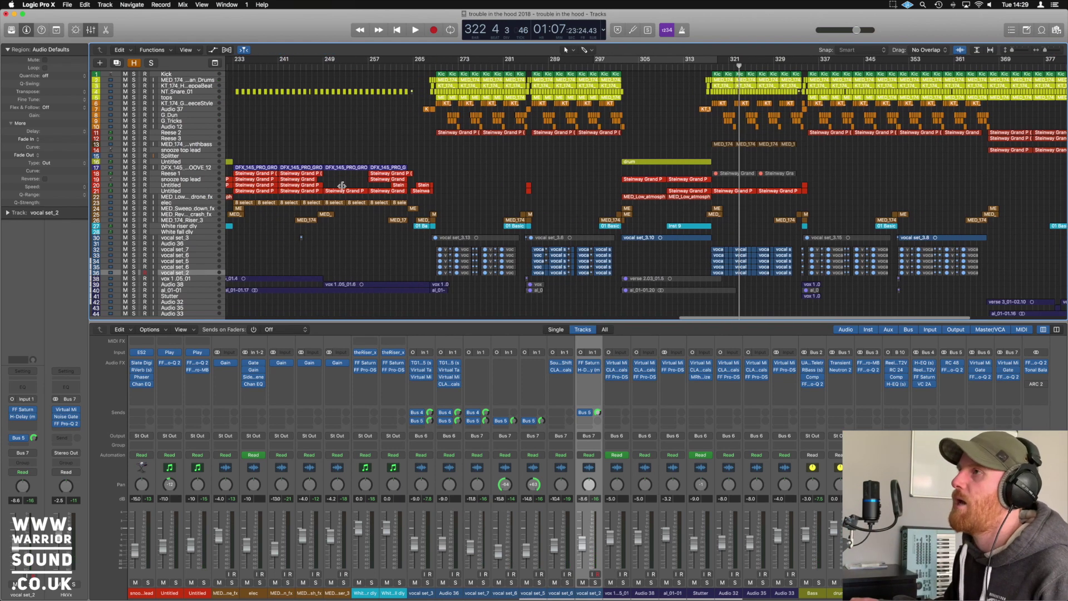
click(261, 66)
key(space)
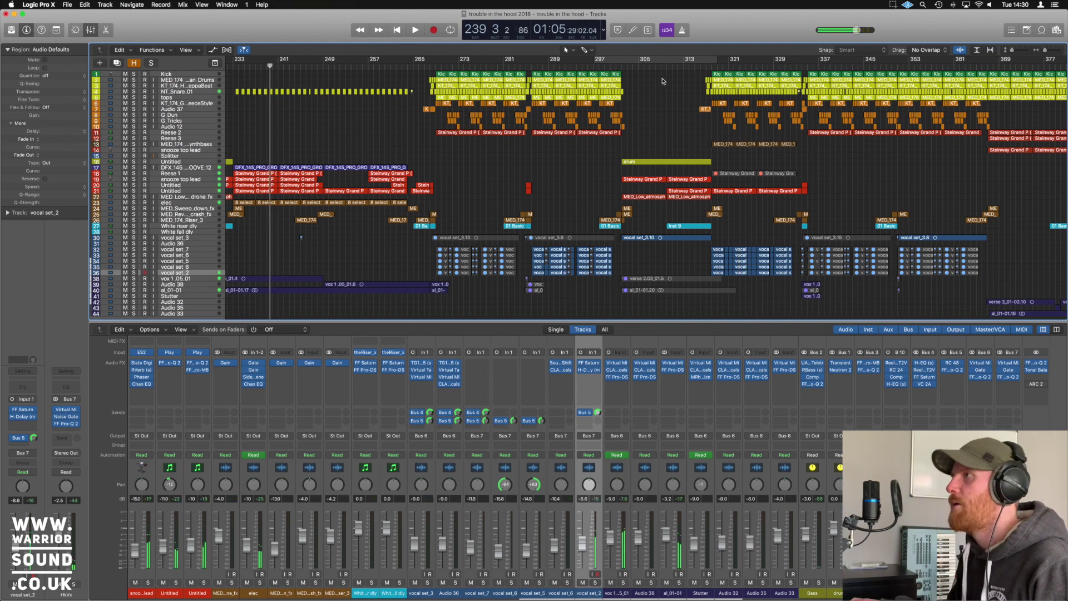
Solo the Untitled drum track on track 16 and play its drum region from bar 301 until bar 303
click(617, 67)
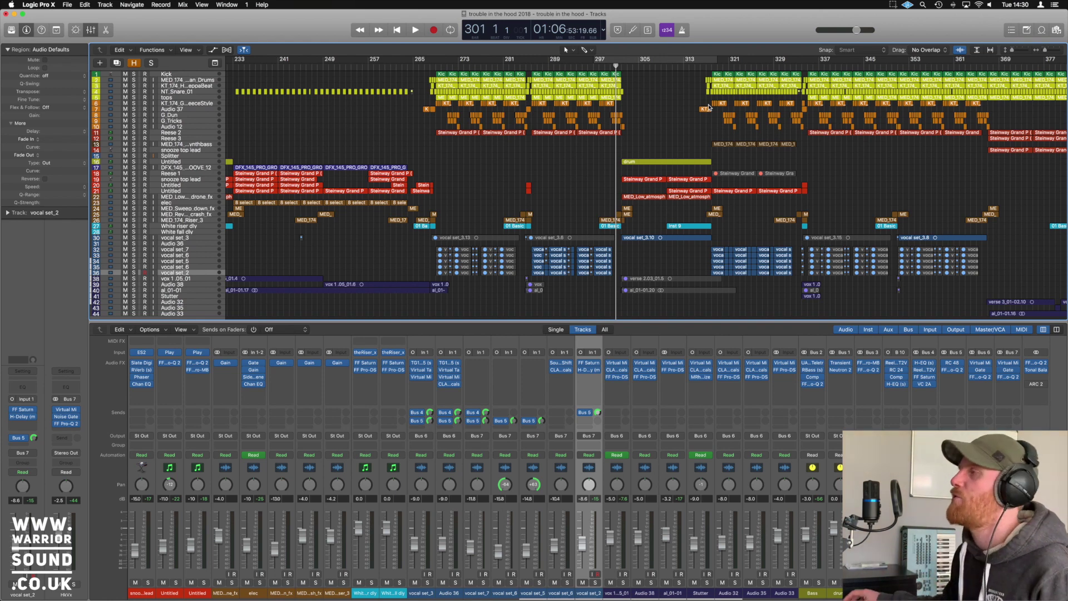
click(687, 165)
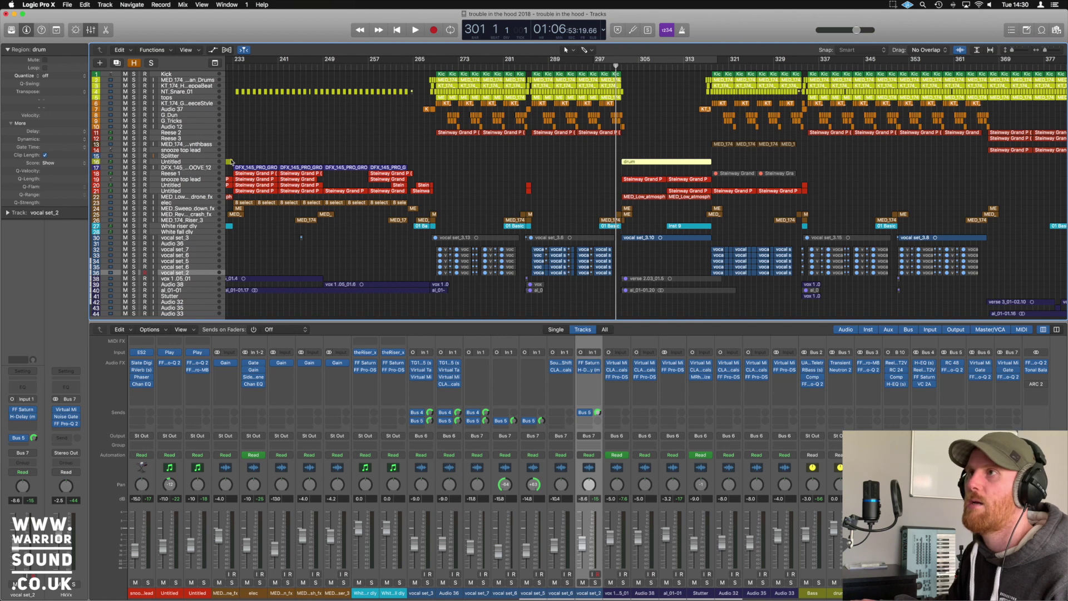
click(184, 162)
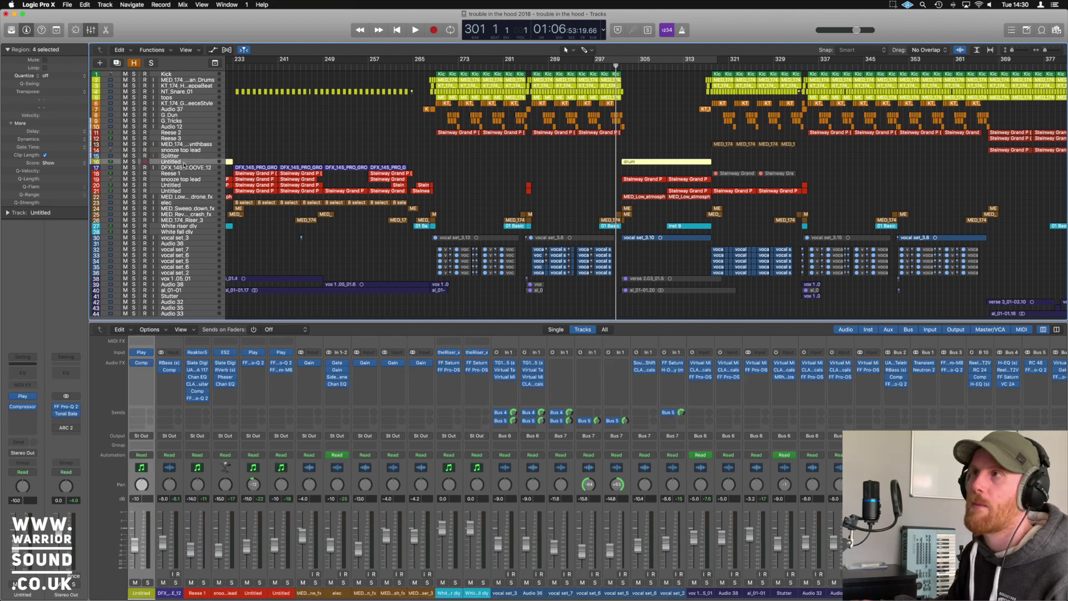
click(134, 162)
key(space)
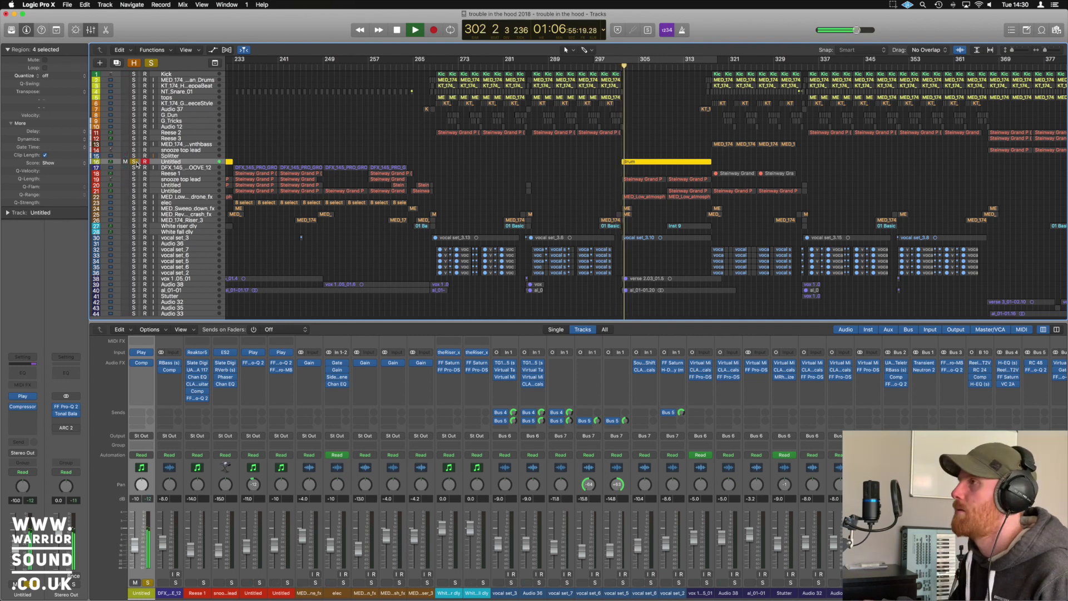
key(space)
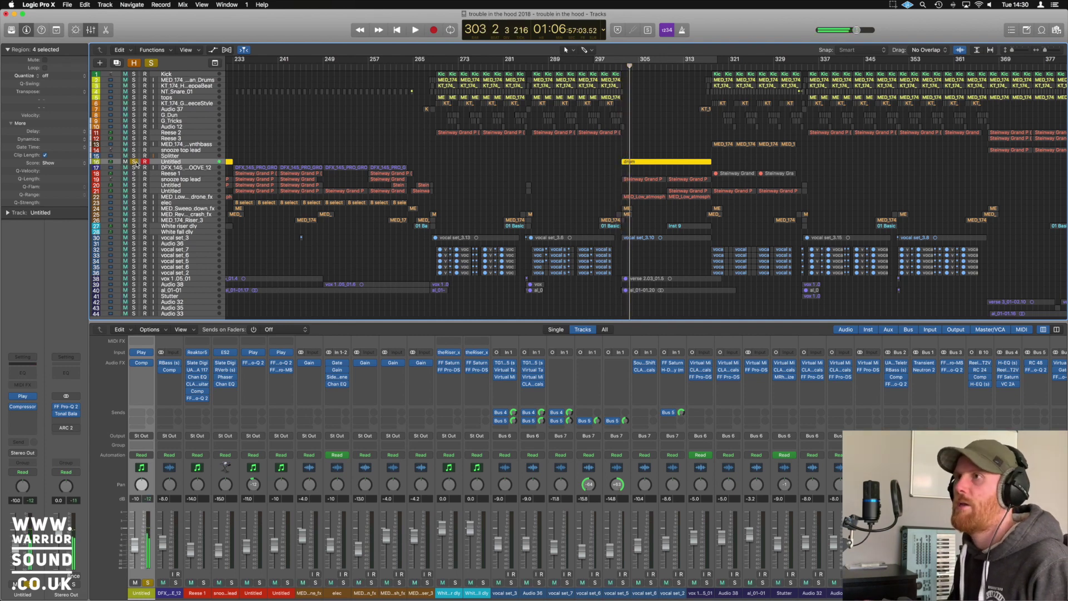
Unsolo the drum track on track 16 and play the full breakdown from bar 301
click(135, 162)
double_click(620, 67)
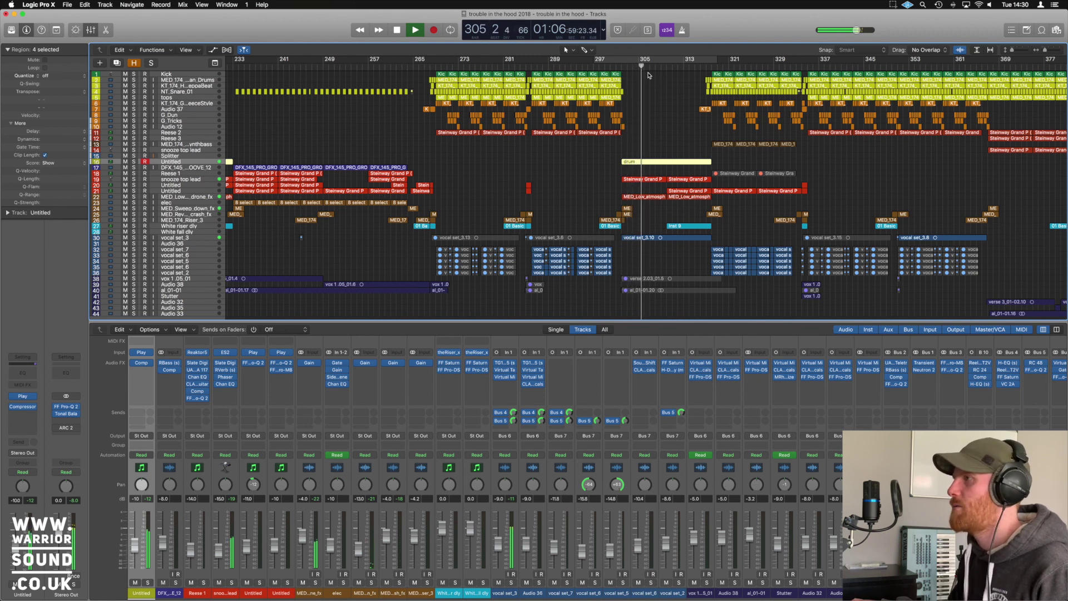
key(space)
Play the transition out of the breakdown from bar 316 and stop in bar 322
click(706, 68)
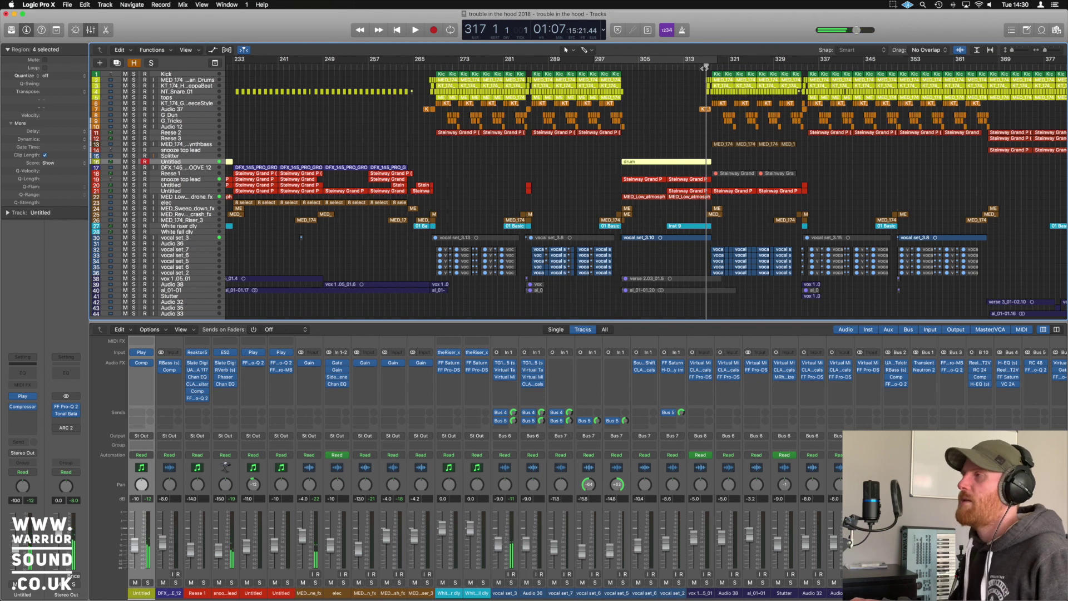
scroll(704, 67, up, 4)
click(697, 68)
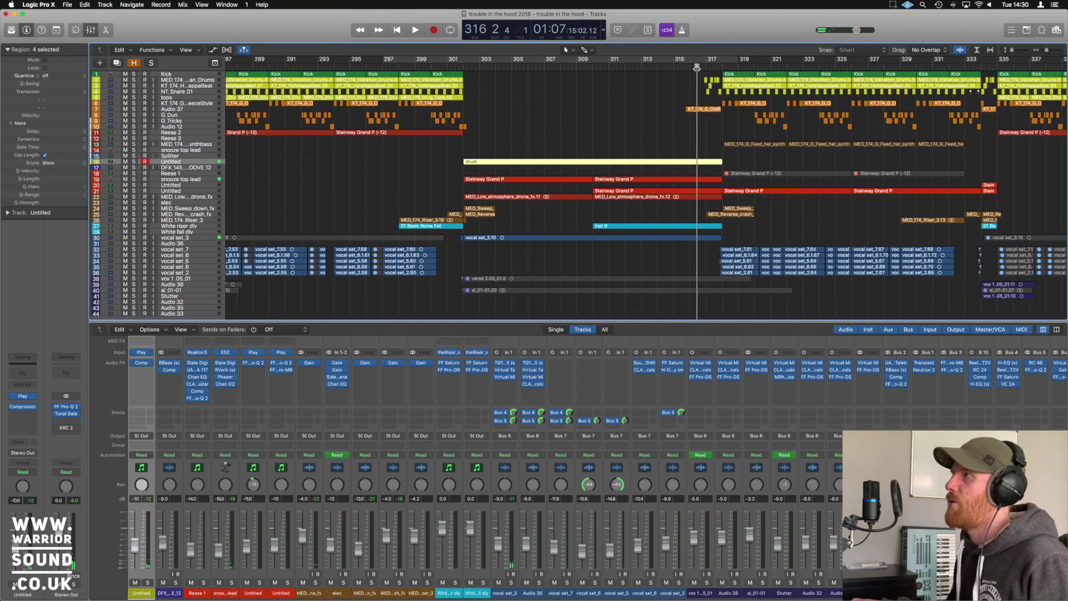
key(space)
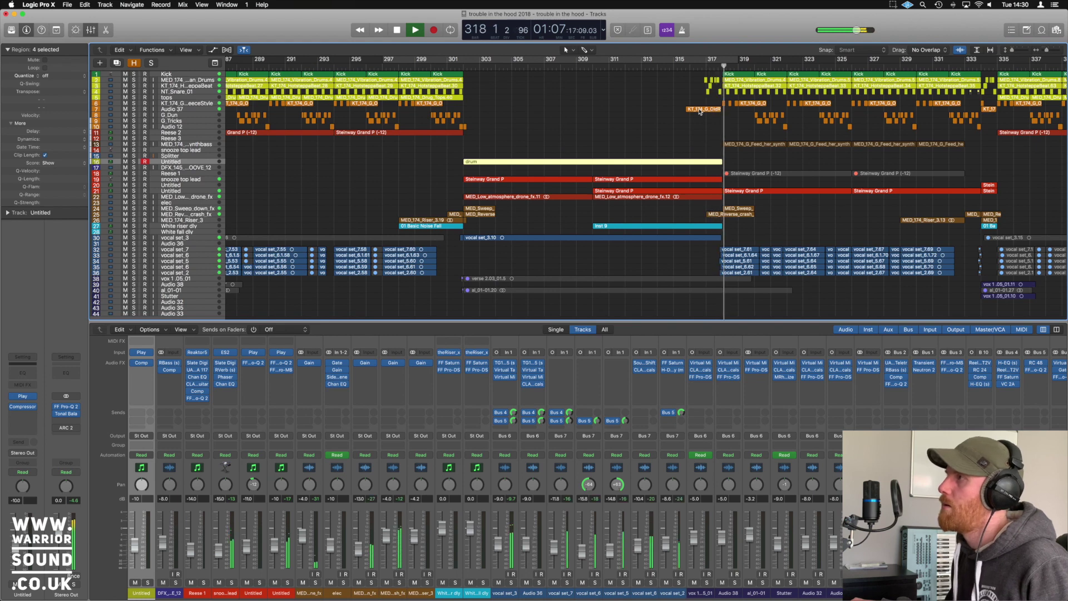
scroll(699, 112, down, 3)
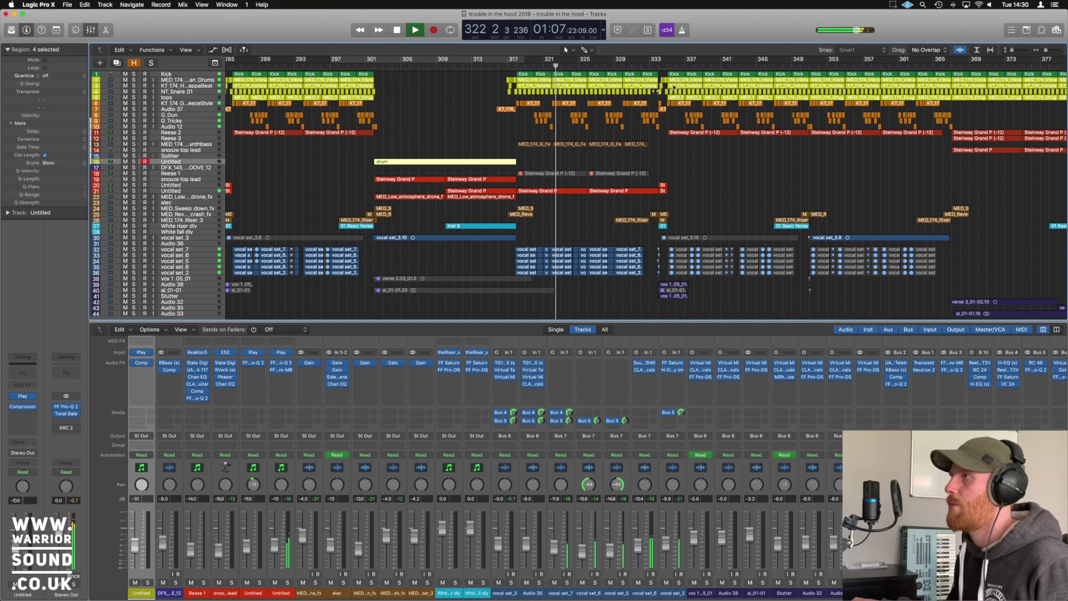
key(space)
Place the playhead at bar 333, at the end of the vocal section before the next drop
scroll(678, 101, up, 2)
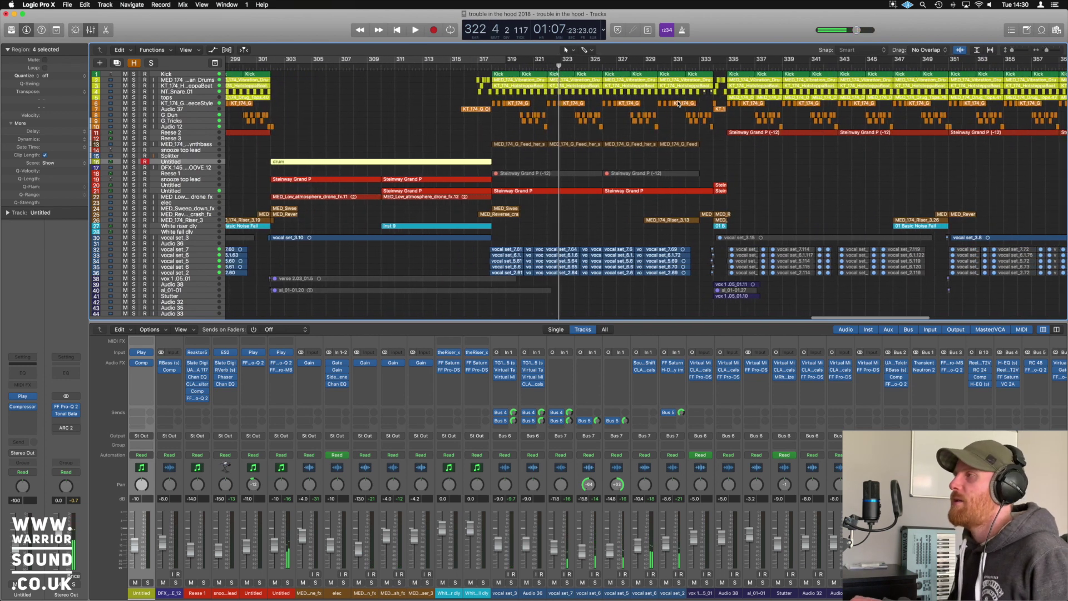
scroll(570, 195, right, 3)
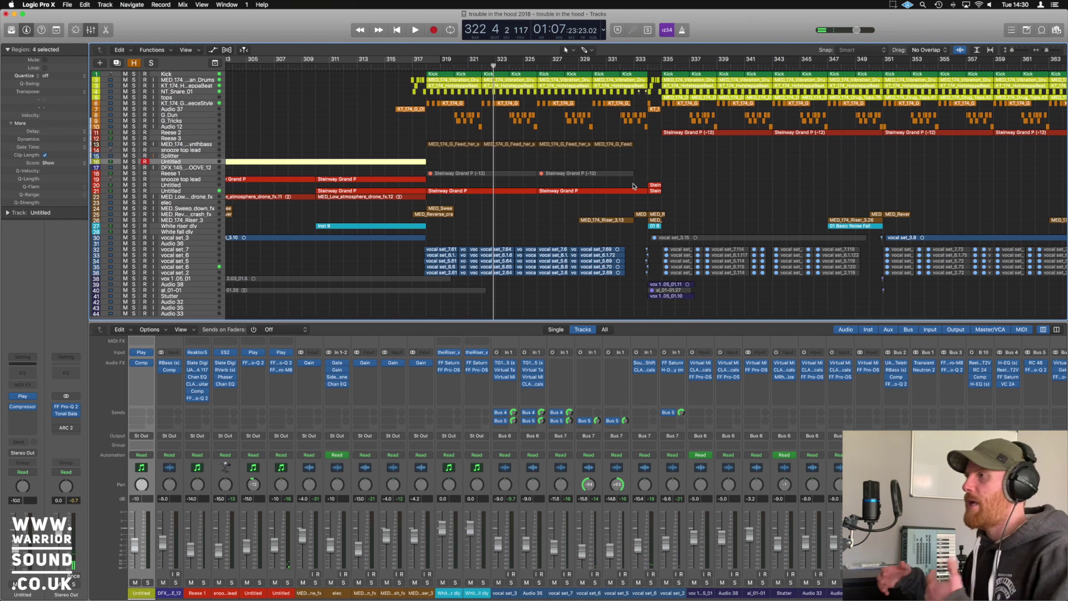
scroll(679, 159, up, 2)
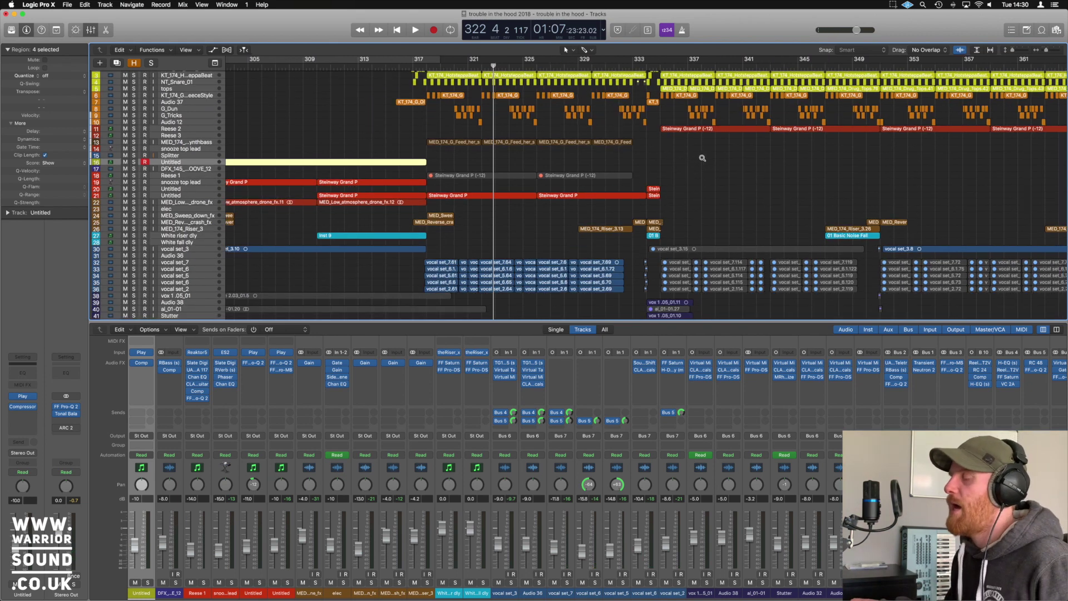
scroll(704, 160, down, 1)
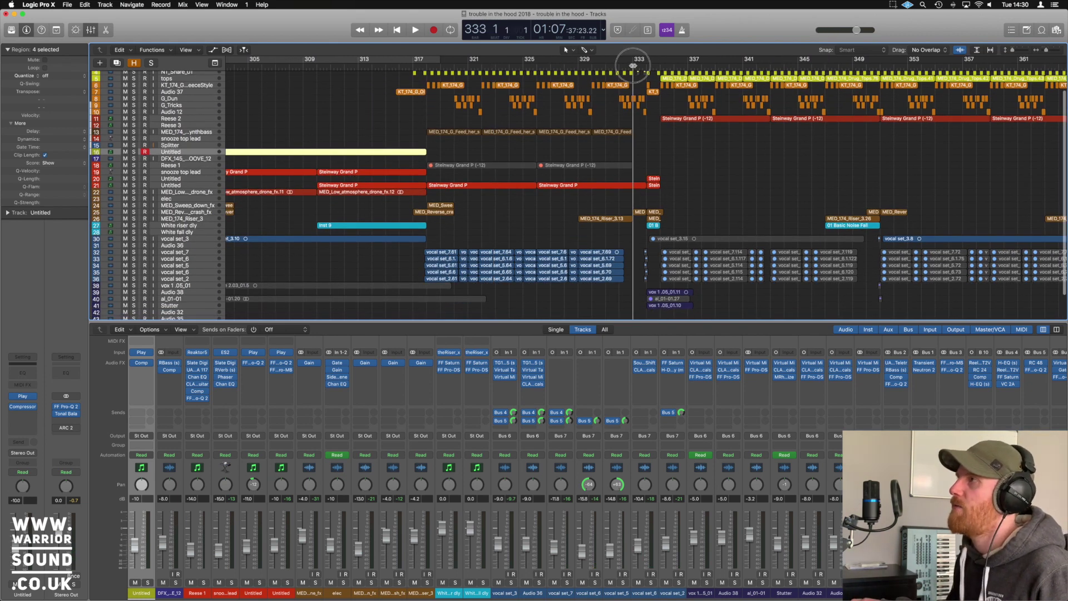
click(636, 66)
scroll(651, 67, down, 1)
scroll(658, 96, up, 2)
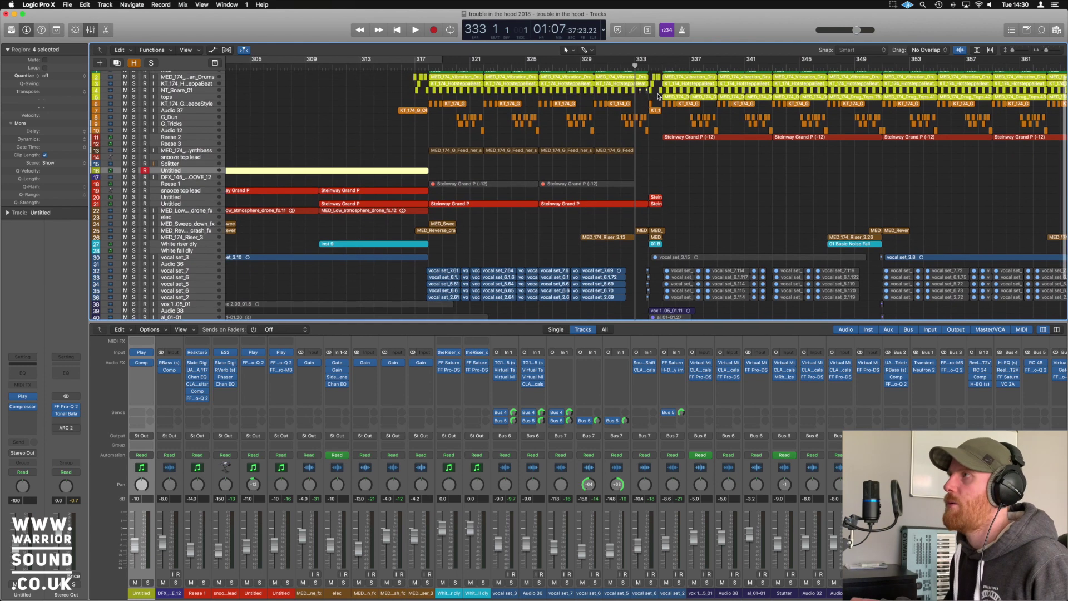
Set a cycle range over the short fill from bar 333 to about bar 335 and play it in a loop
key(super+Up)
drag(635, 61, 657, 61)
key(space)
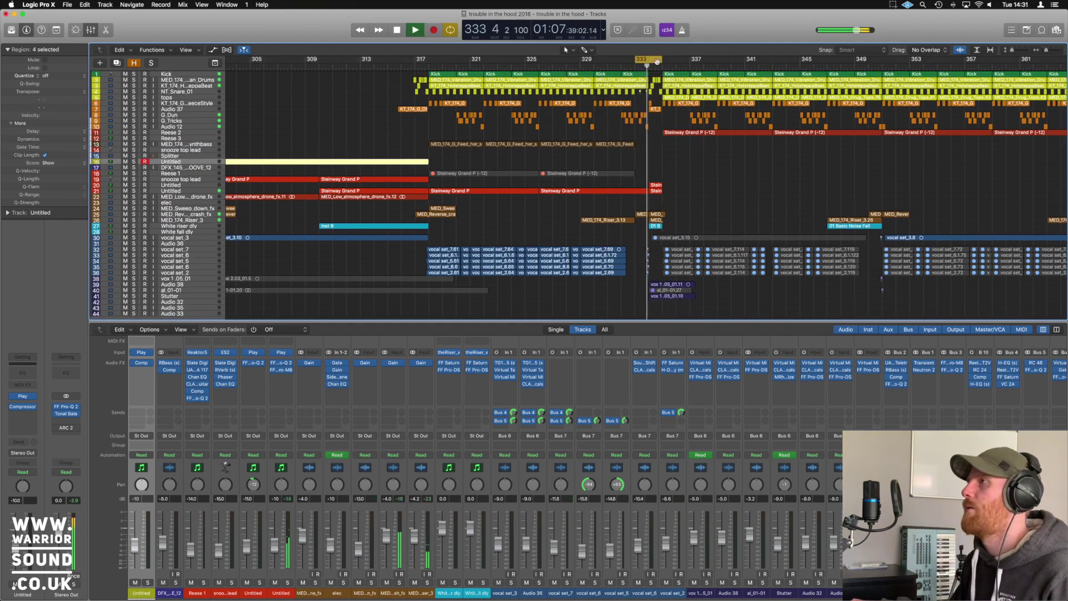
click(595, 207)
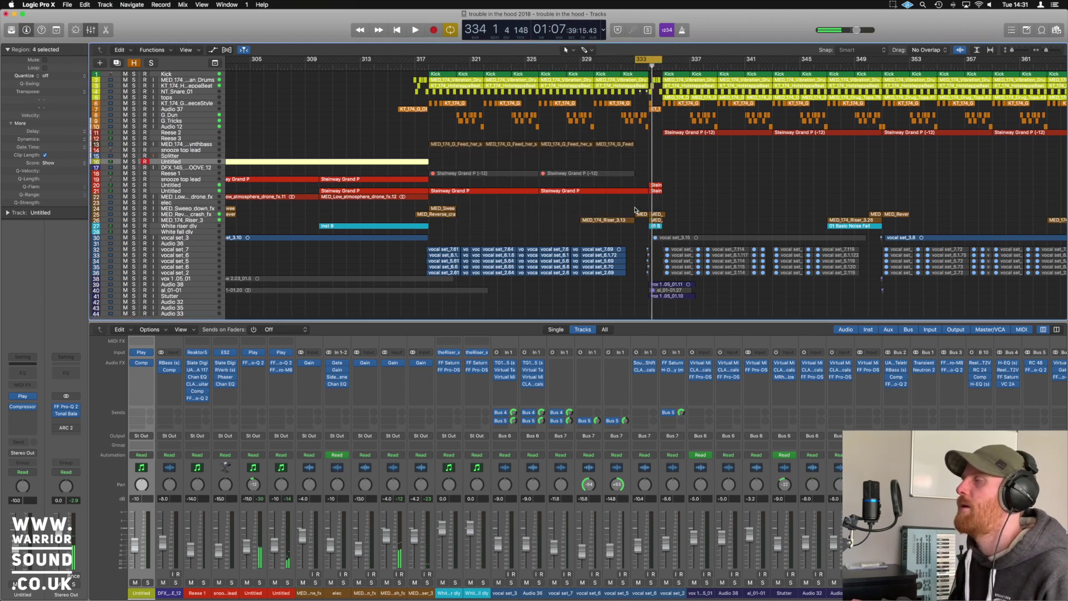
key(space)
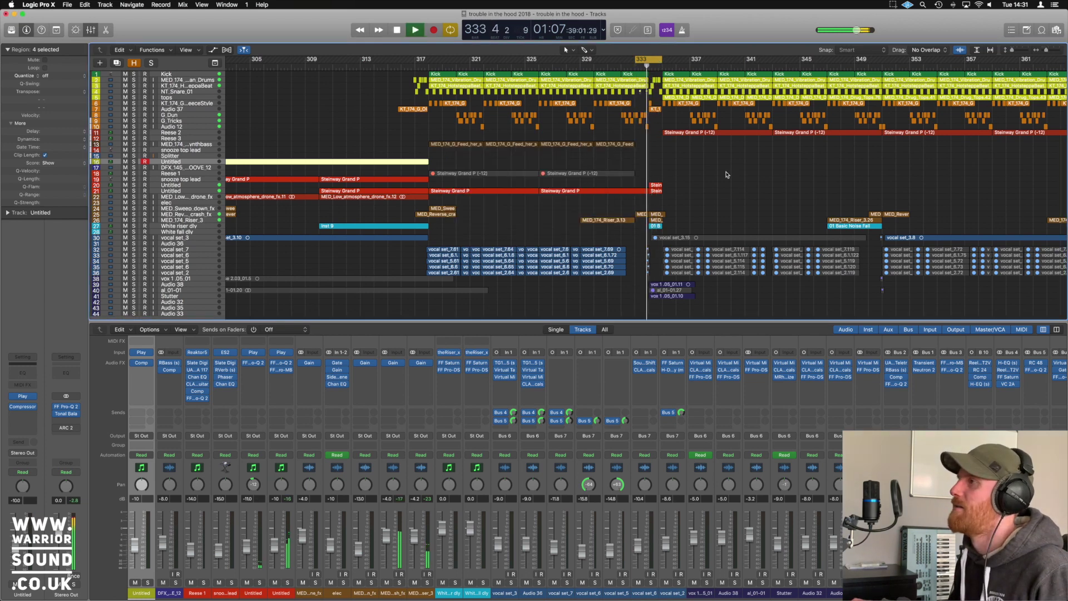
key(space)
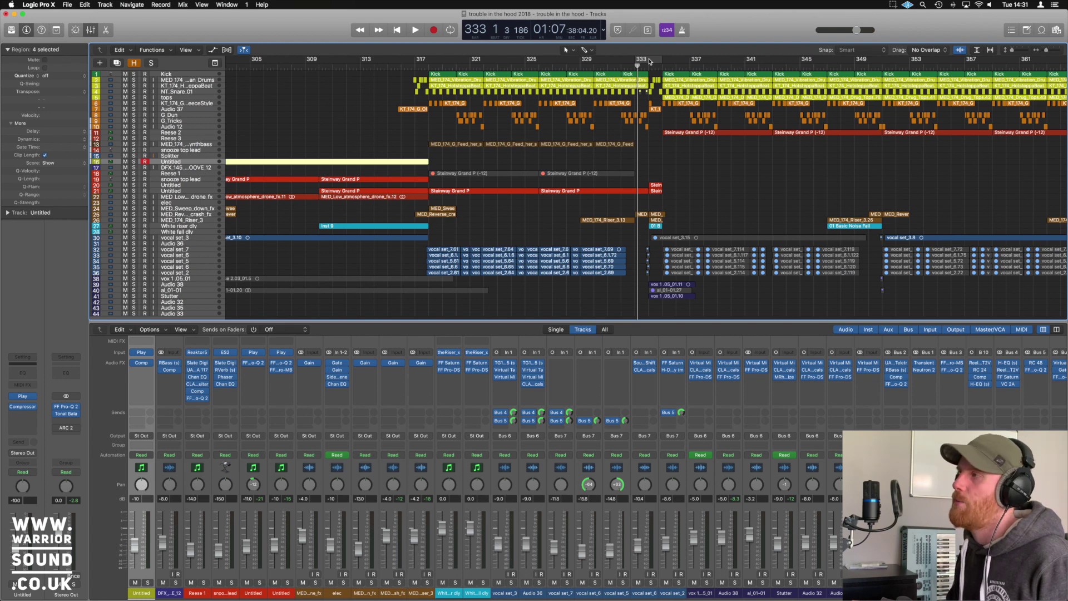
Play from the fill at bar 333 into the drop without cycling and stop in bar 342
key(space)
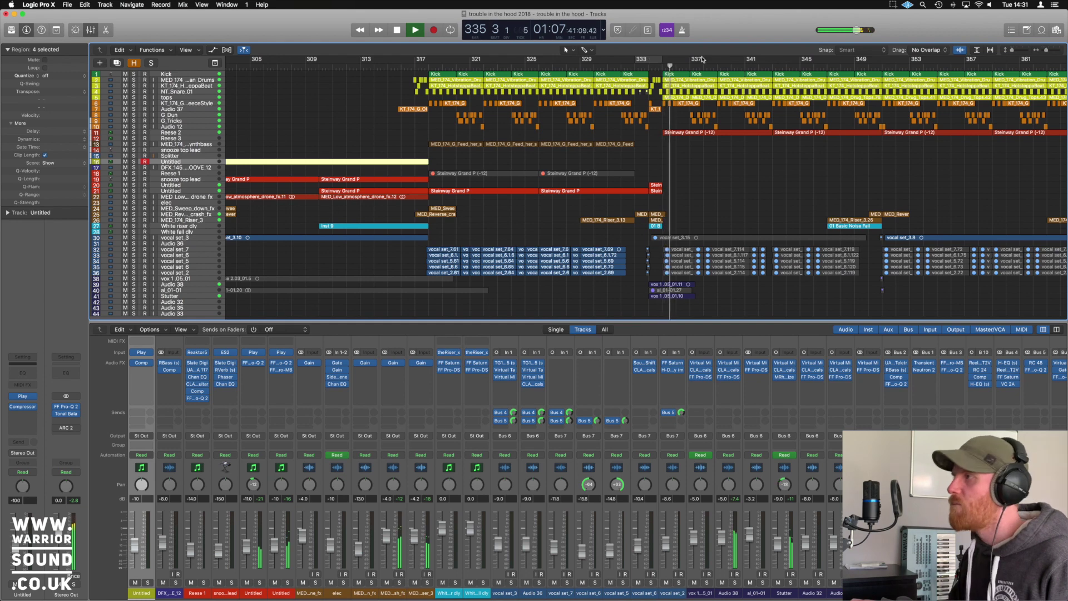
scroll(665, 66, down, 5)
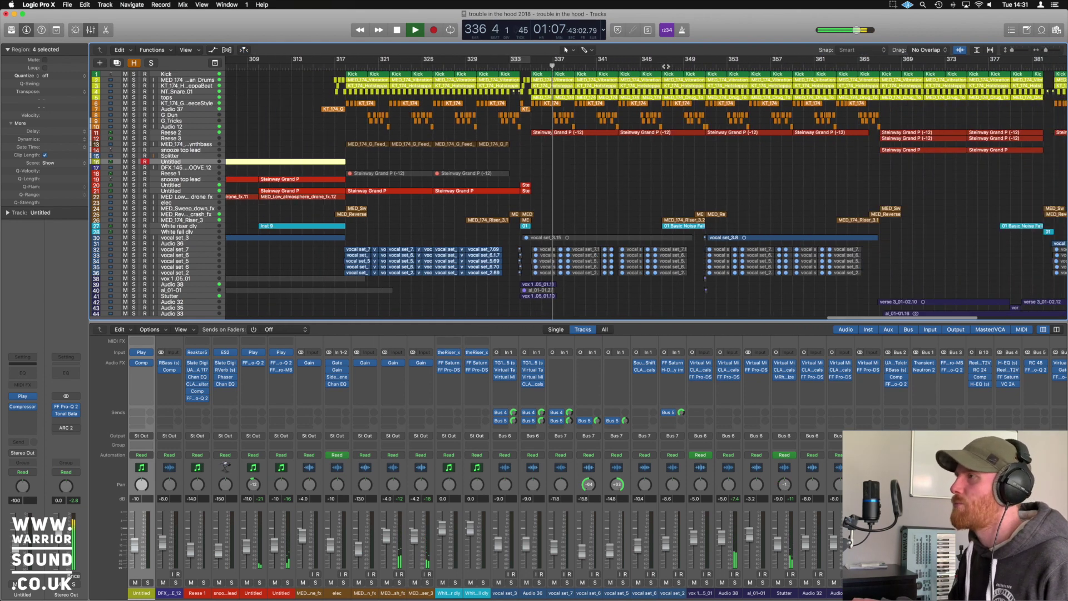
scroll(665, 67, right, 3)
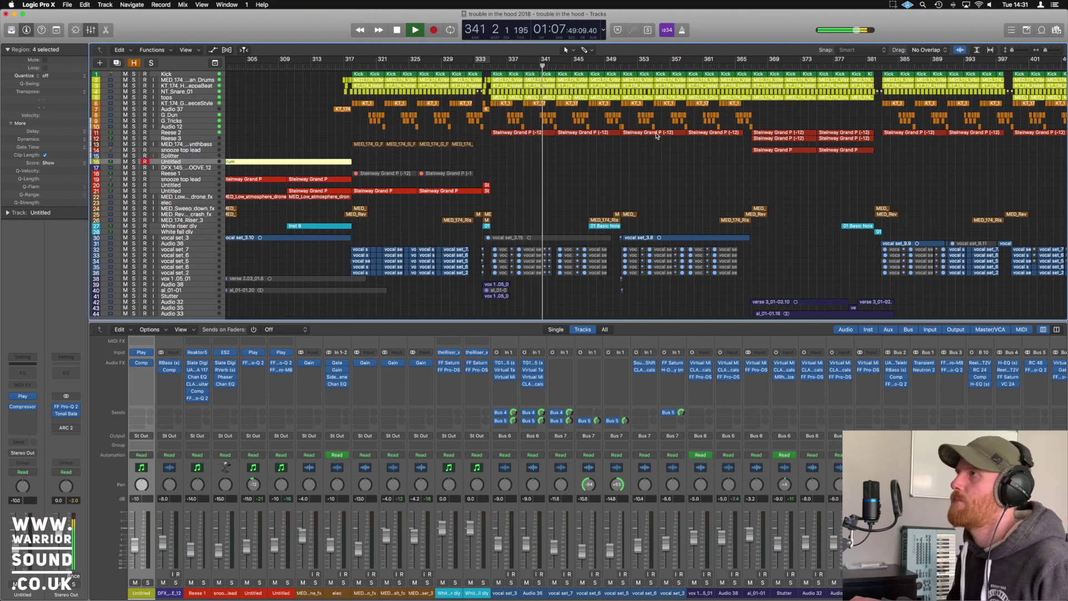
key(space)
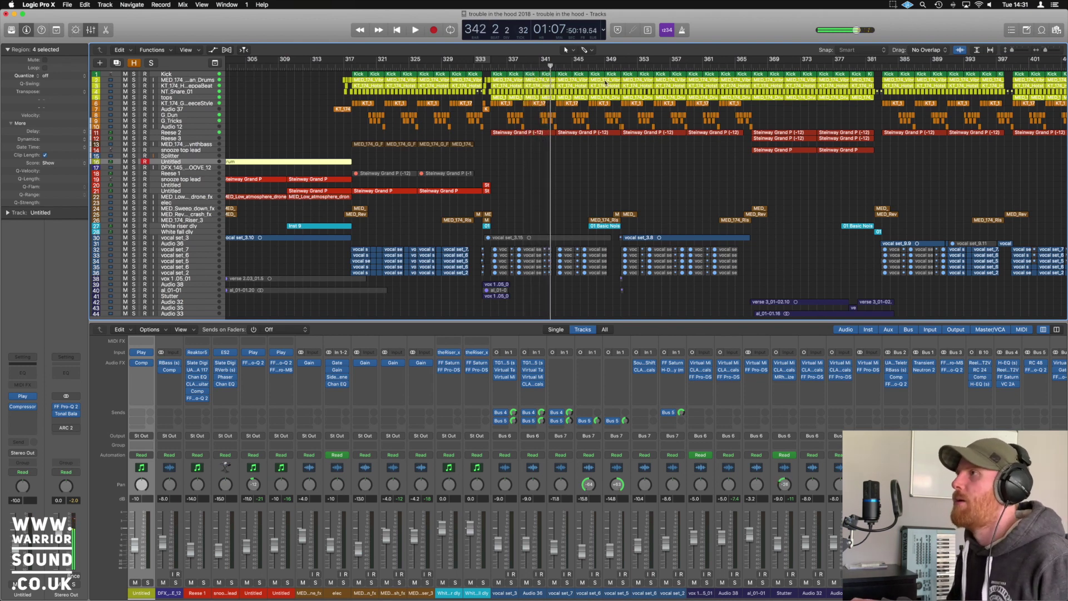
Jump the playhead forward to bar 346, play the transition into the next vocal section and stop in bar 353
key(period)
key(period)
key(period)
key(period)
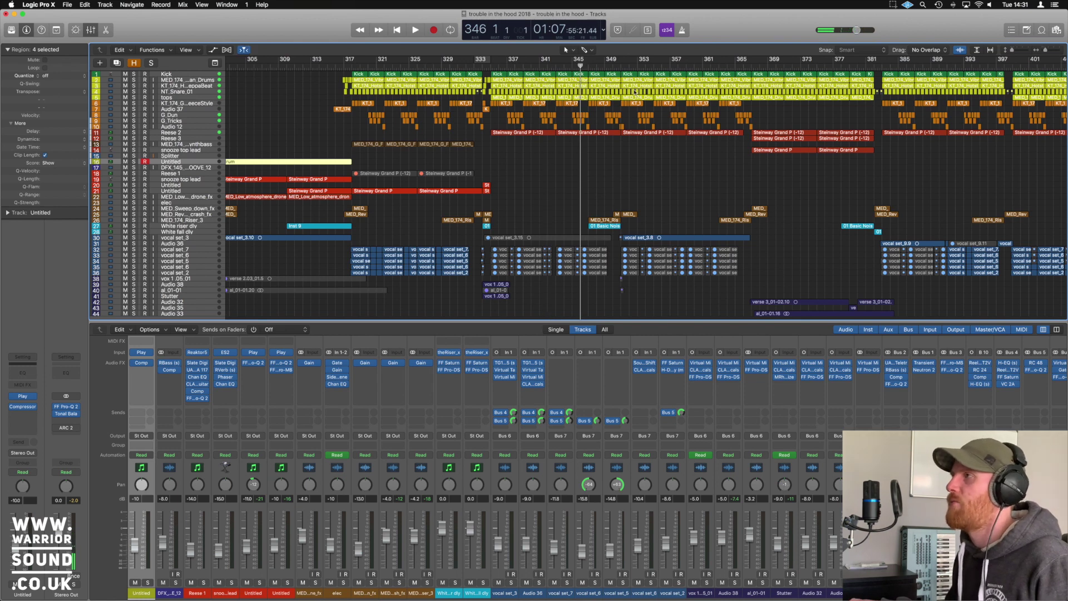
key(space)
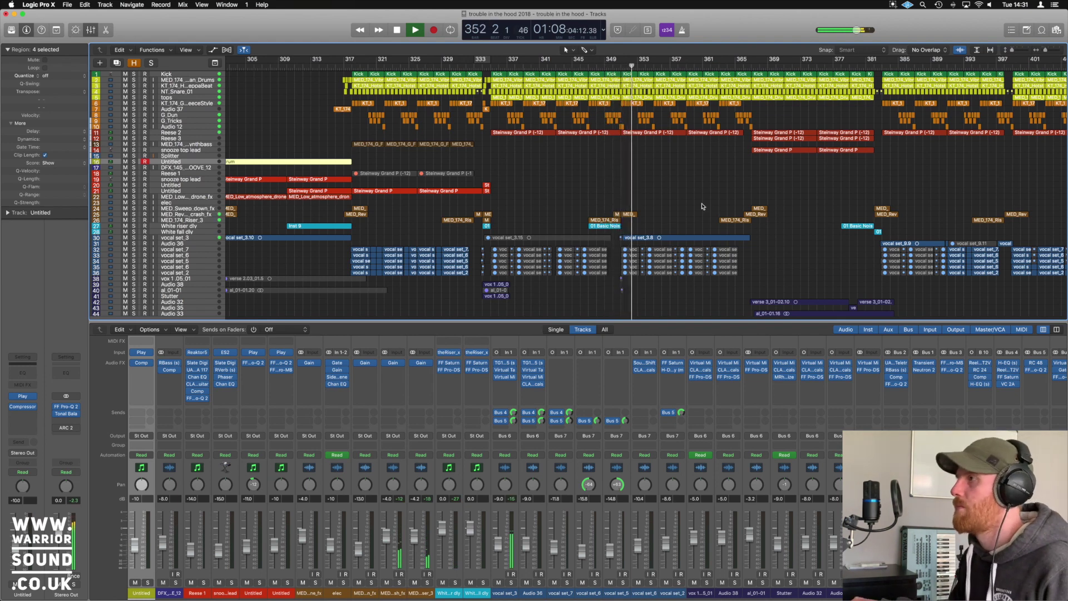
key(space)
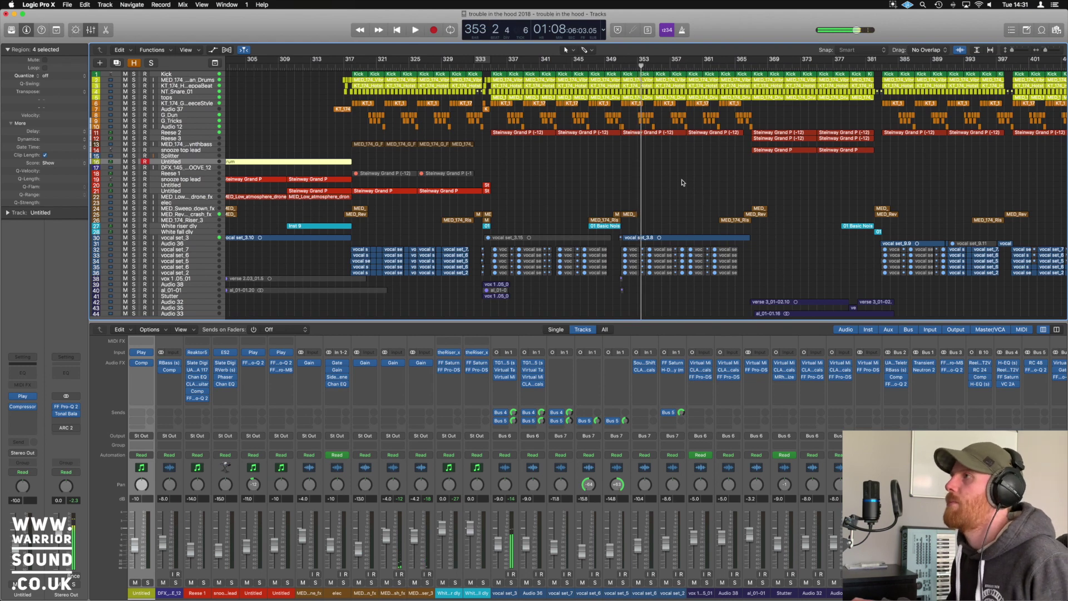
Replay the riser and vocal section from bar 346 and stop in bar 368
click(583, 68)
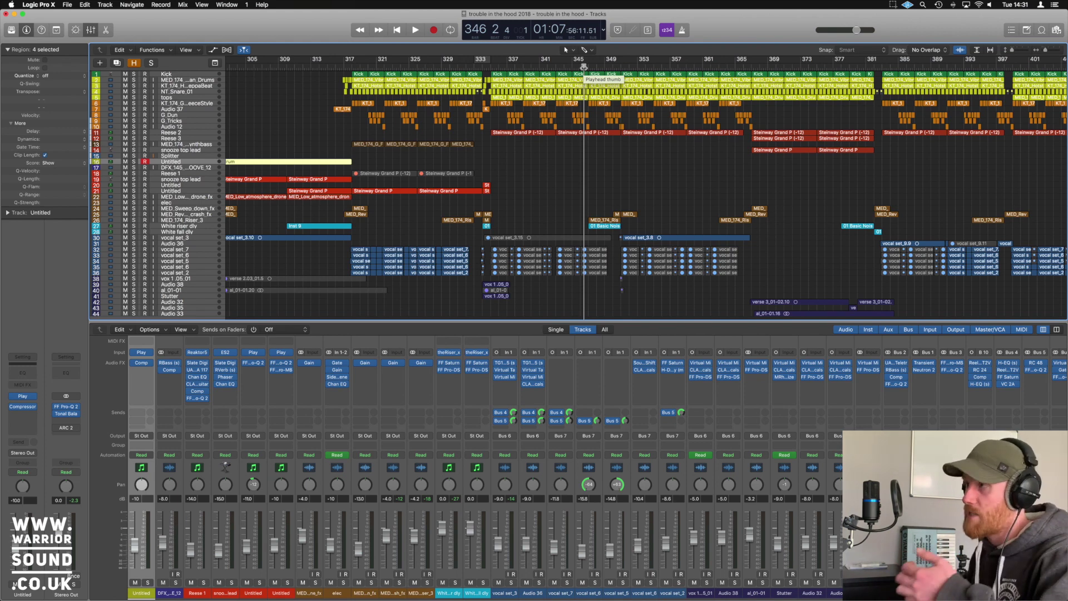
key(space)
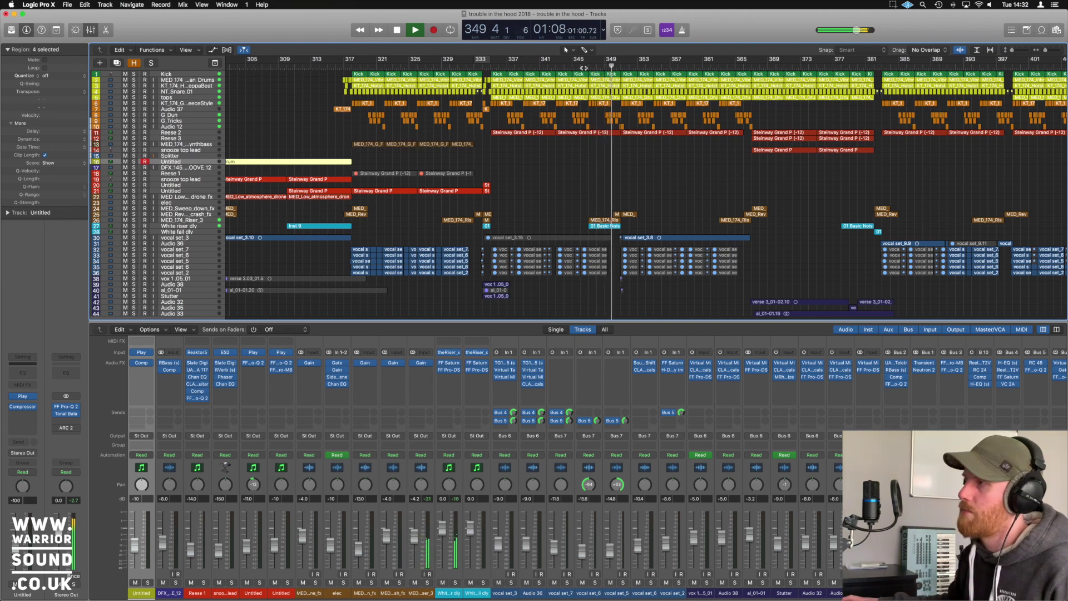
ctrl+alt+click(682, 189)
ctrl+alt+click(682, 189)
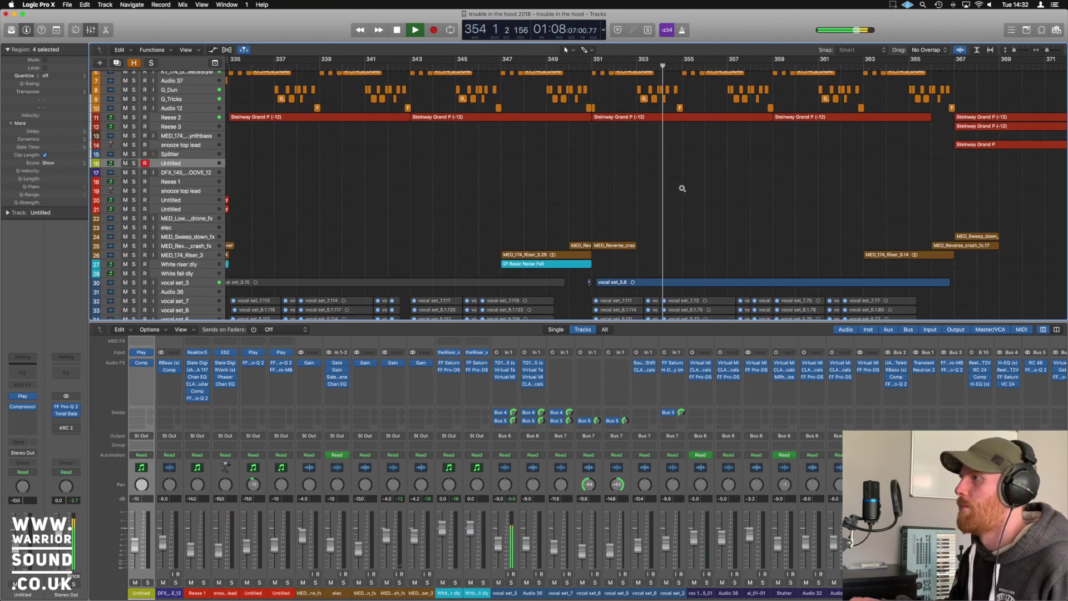
ctrl+alt+click(682, 189)
ctrl+alt+click(682, 189)
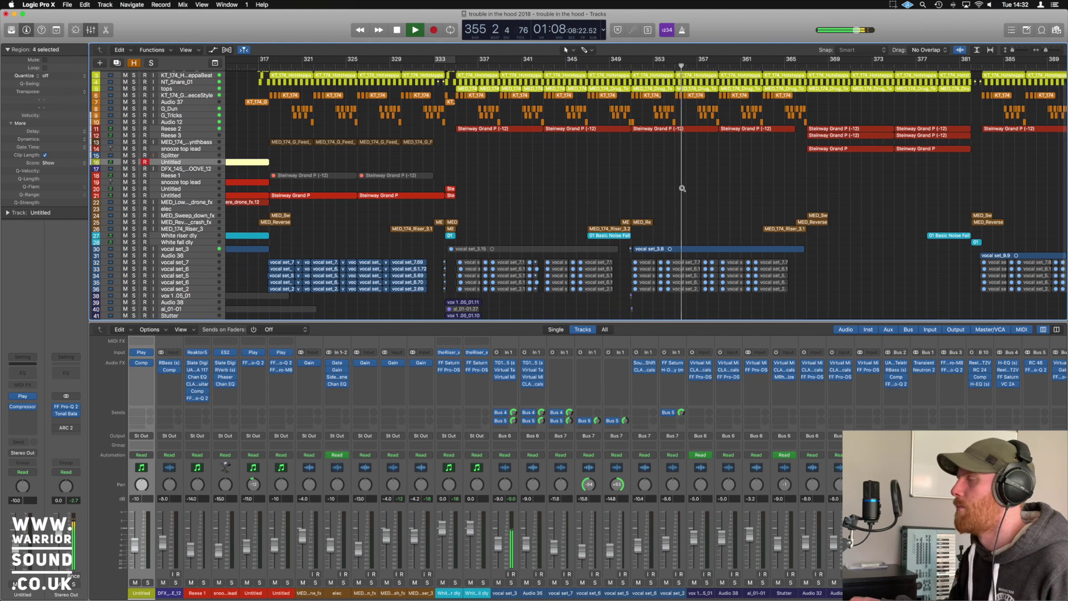
ctrl+alt+click(682, 189)
ctrl+alt+click(682, 189)
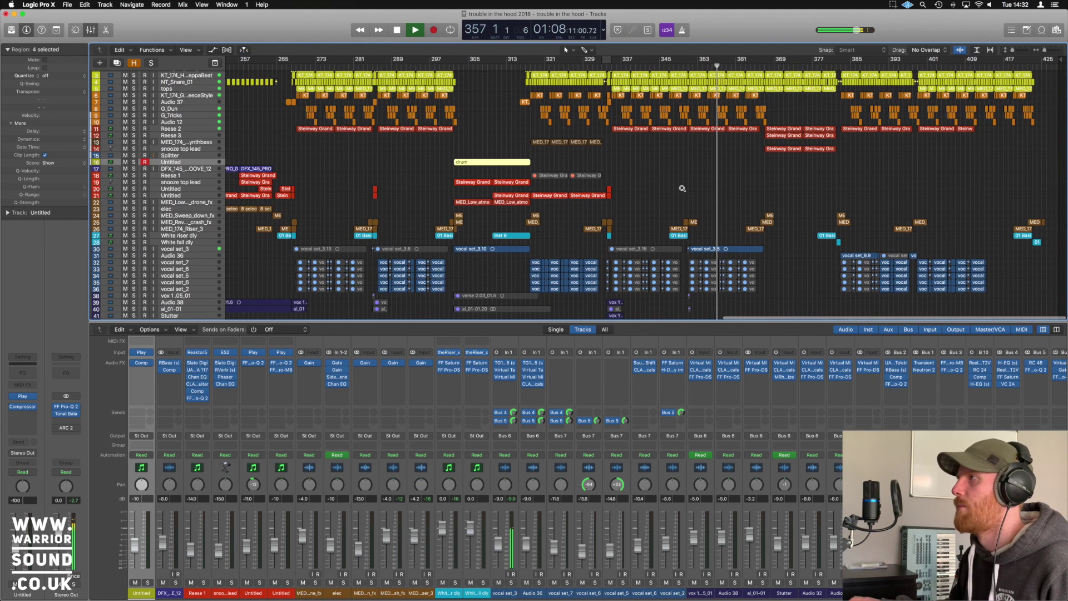
ctrl+alt+click(682, 189)
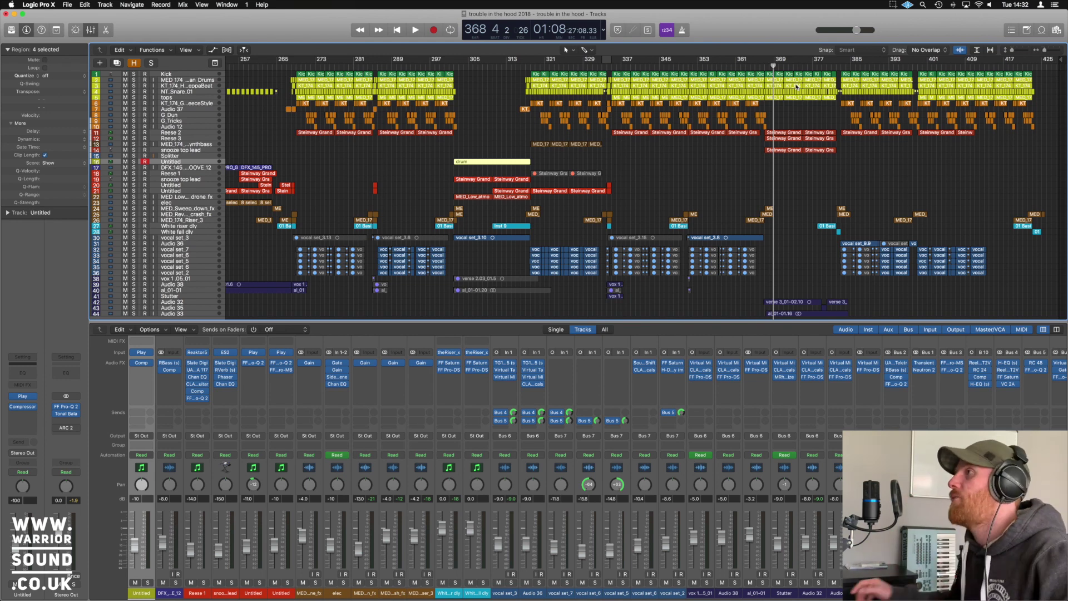
Play the verse section from about bar 366, solo the Reese 3 bass on track 12 and then unsolo it
click(760, 66)
key(space)
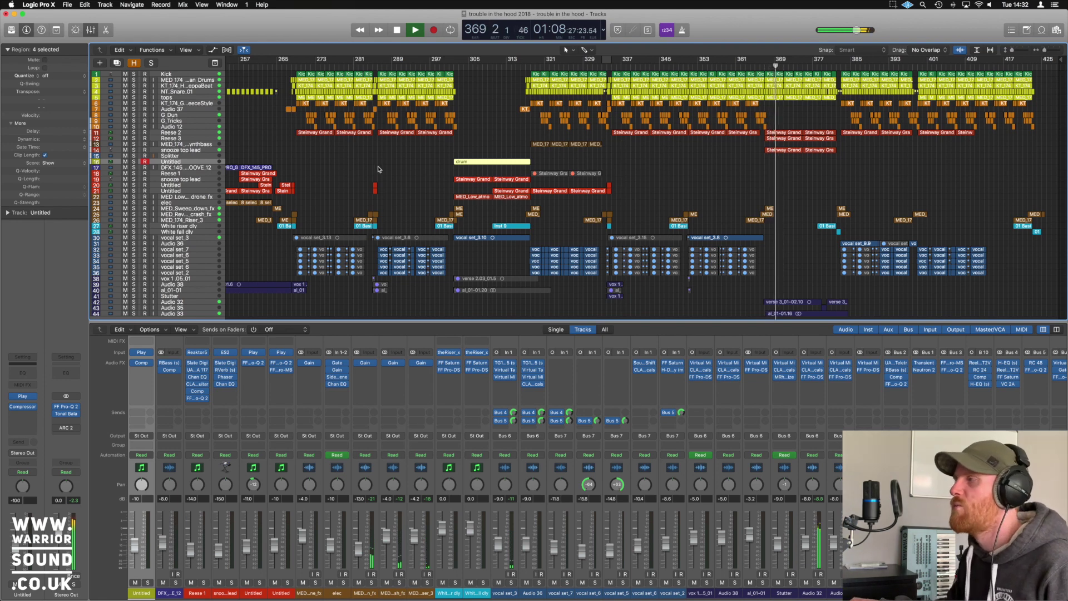
click(137, 138)
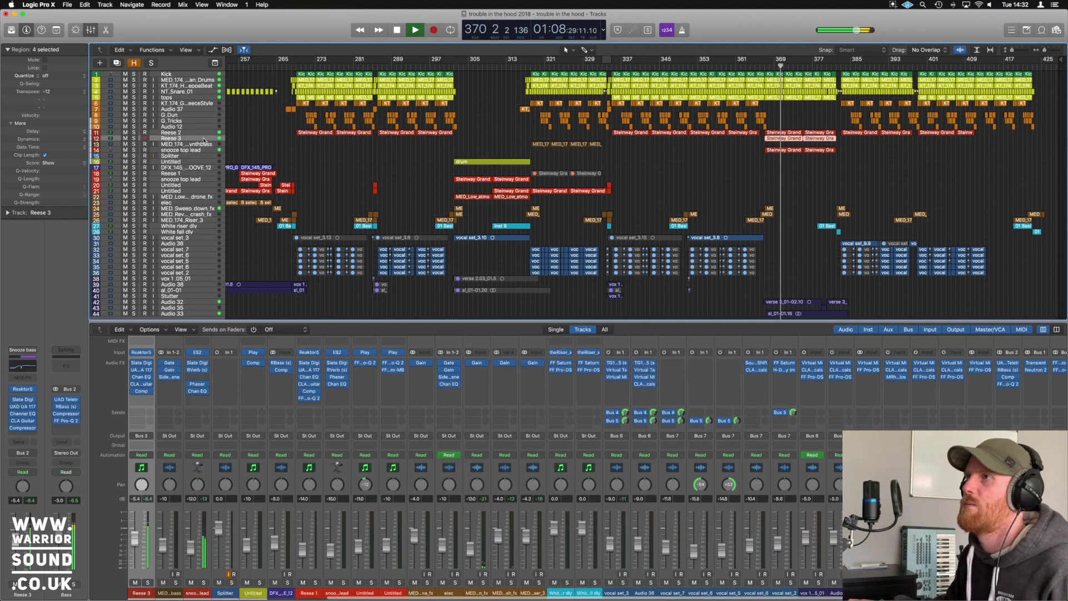
click(133, 138)
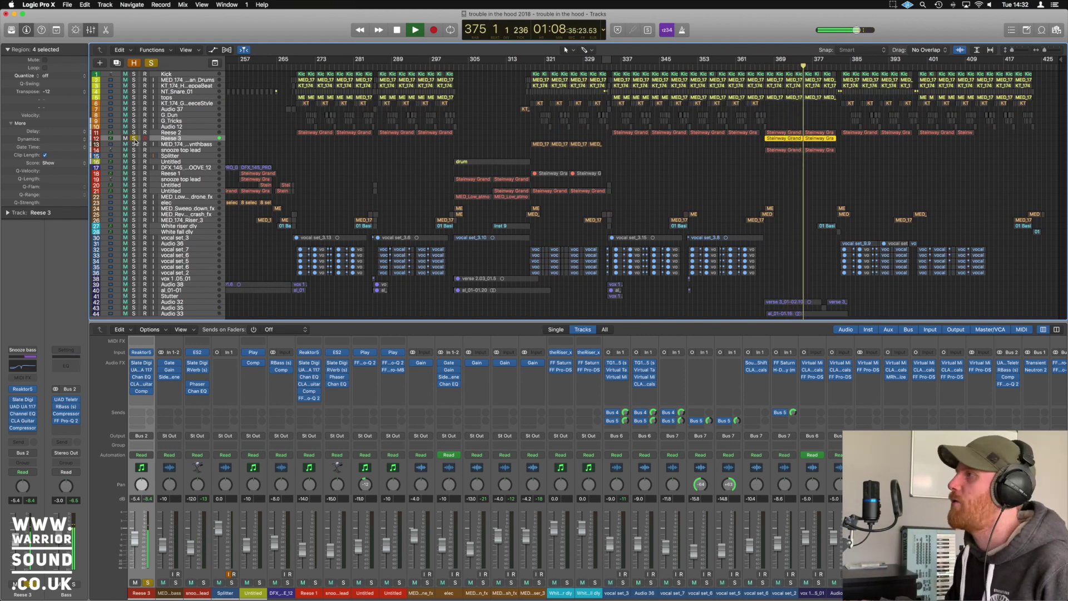
click(134, 139)
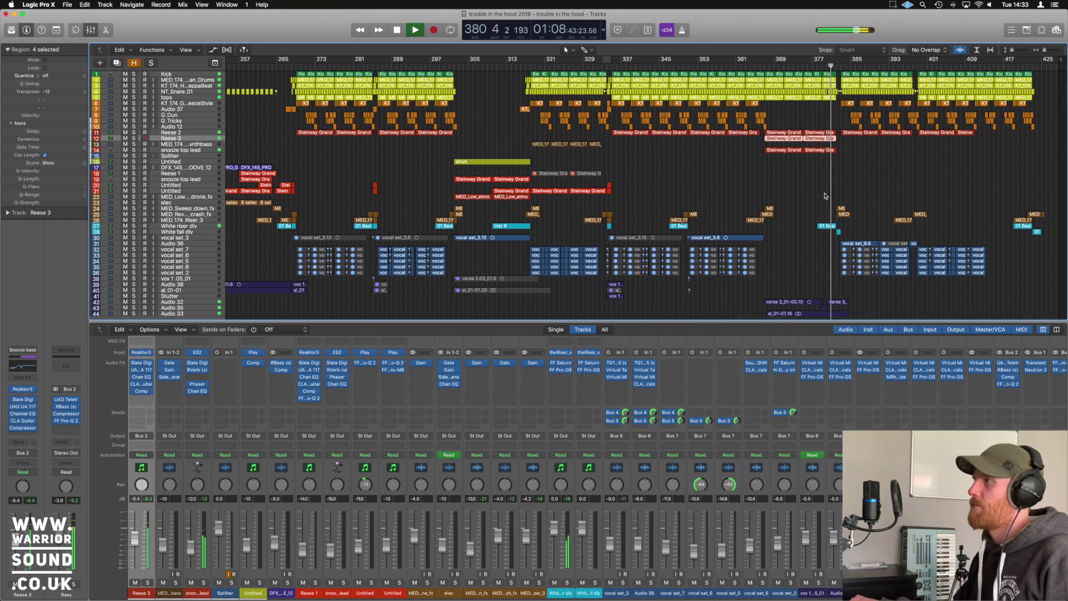
Play the last drop with the stacked vocals from about bar 383 and stop in bar 409
scroll(844, 196, down, 3)
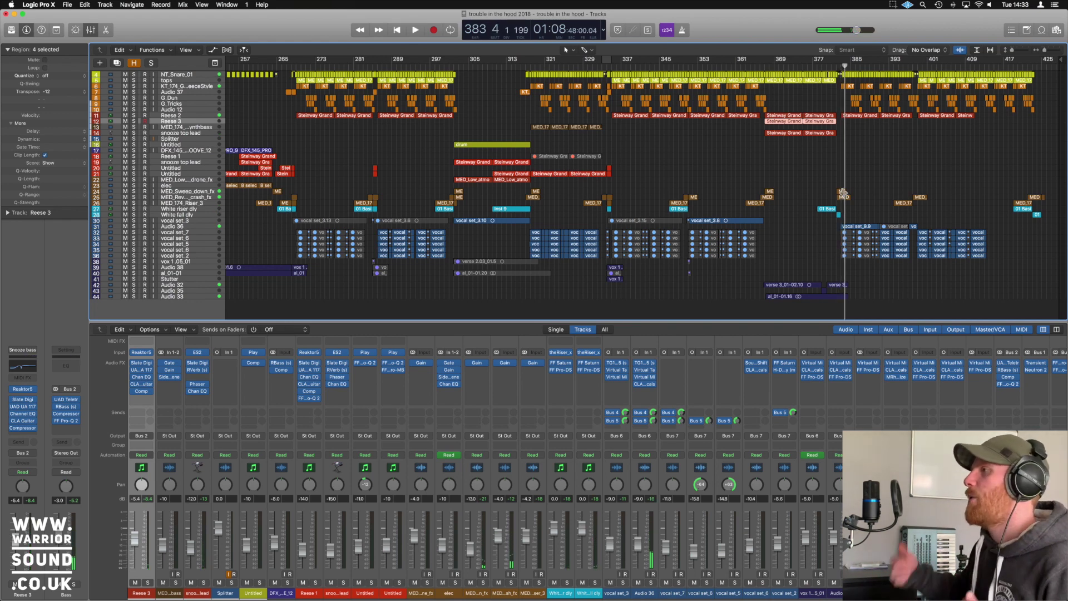
scroll(844, 193, up, 3)
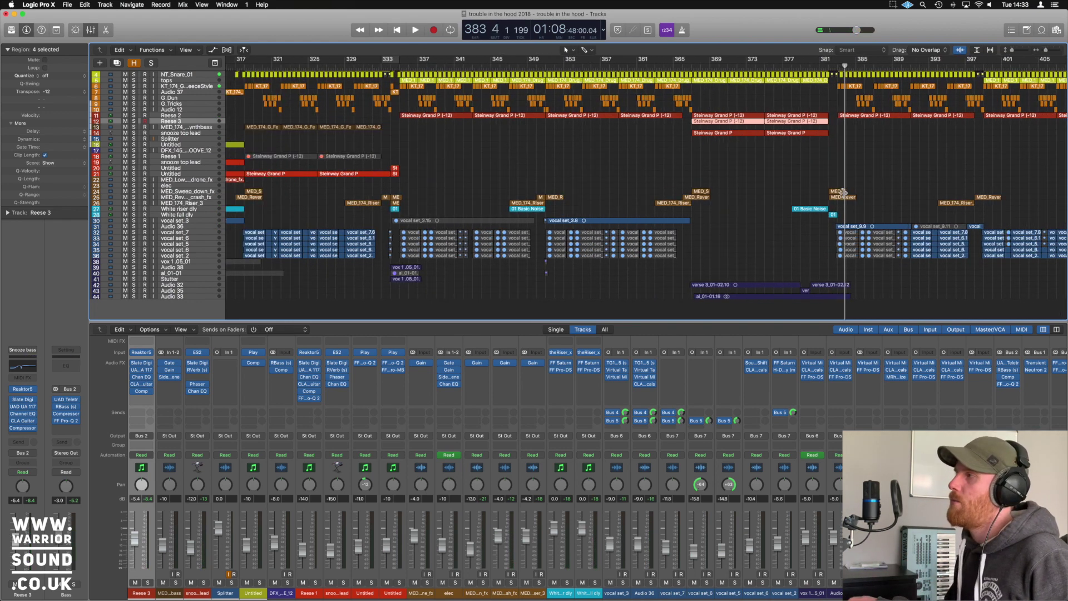
scroll(882, 120, right, 5)
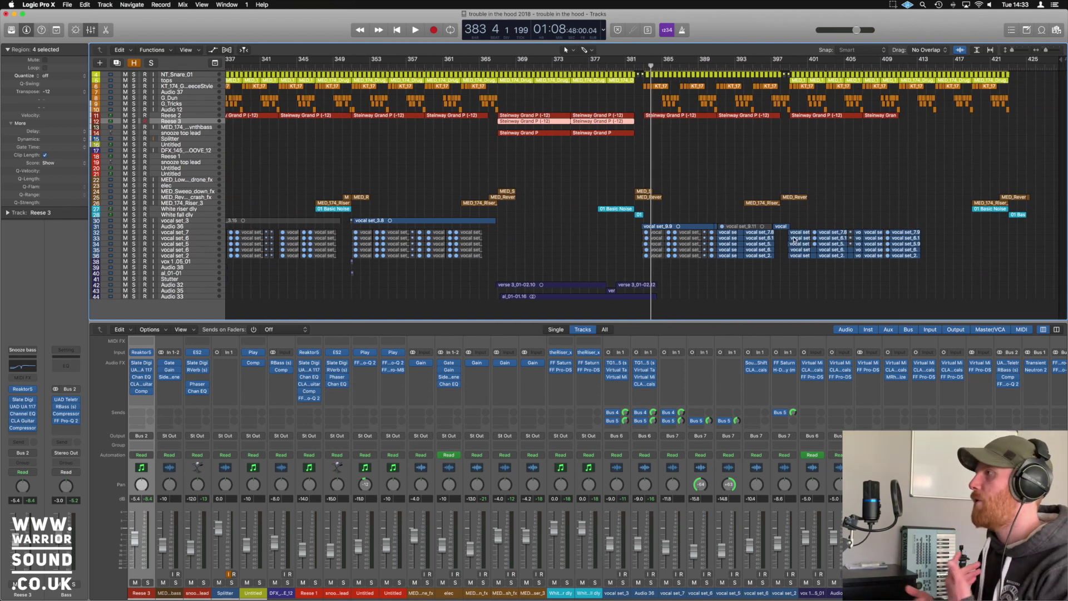
click(642, 65)
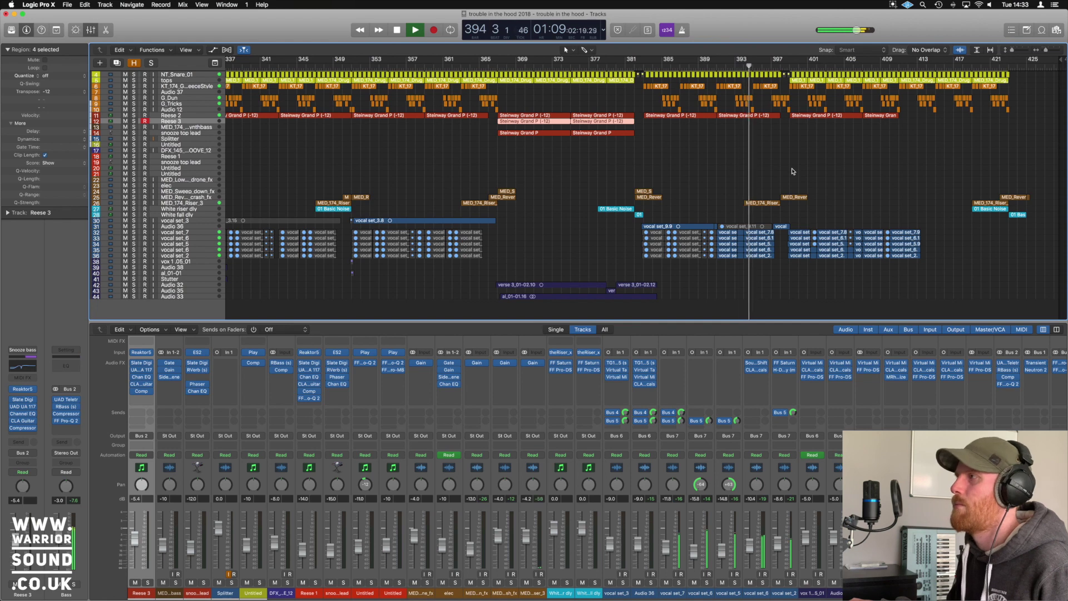
scroll(799, 181, up, 2)
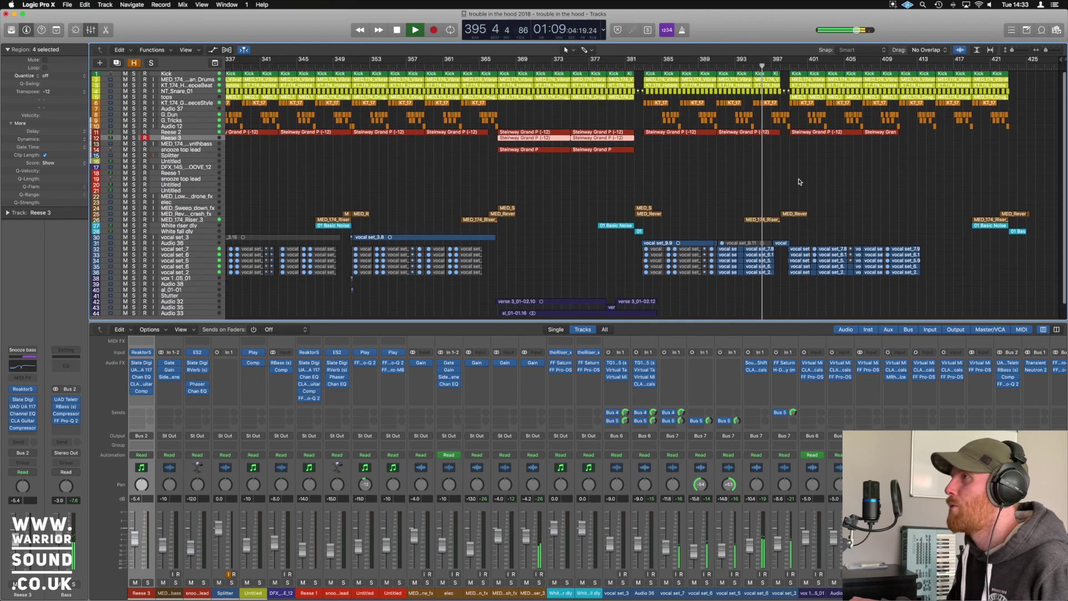
scroll(799, 182, up, 2)
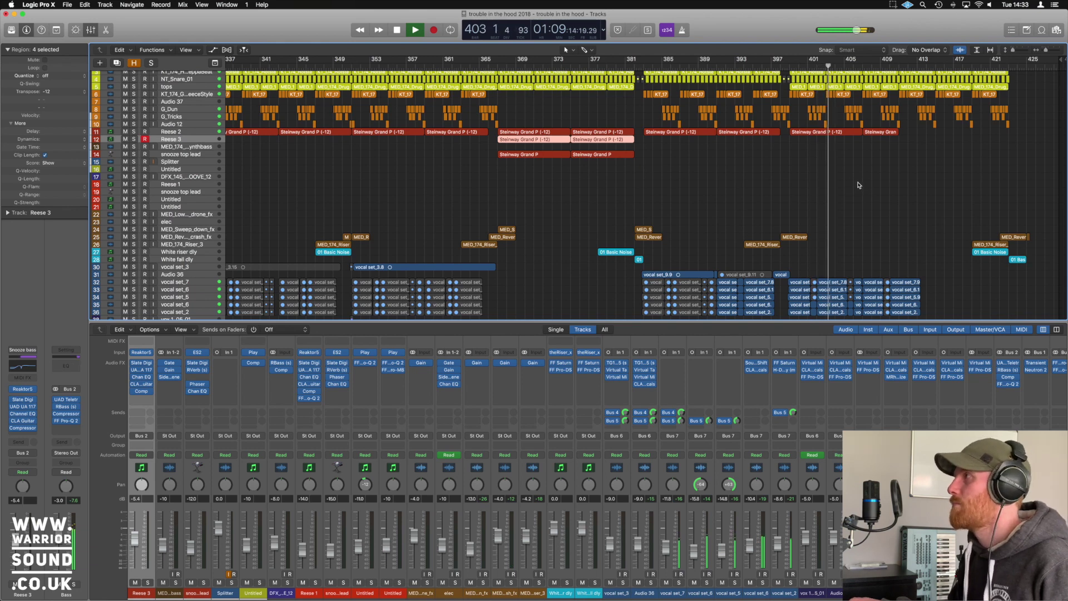
scroll(860, 182, down, 3)
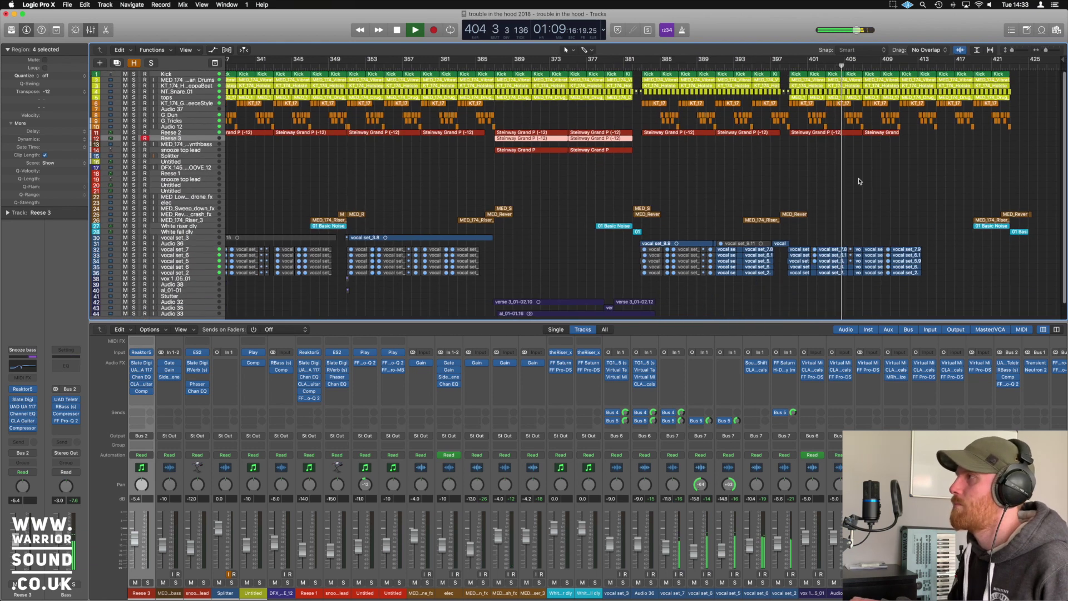
scroll(859, 180, down, 5)
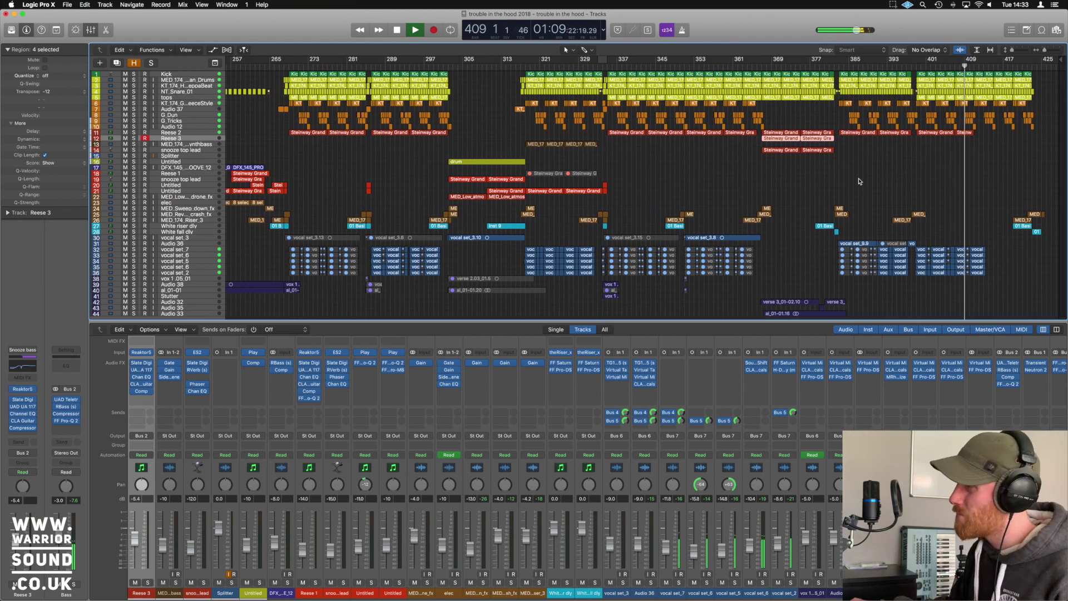
key(space)
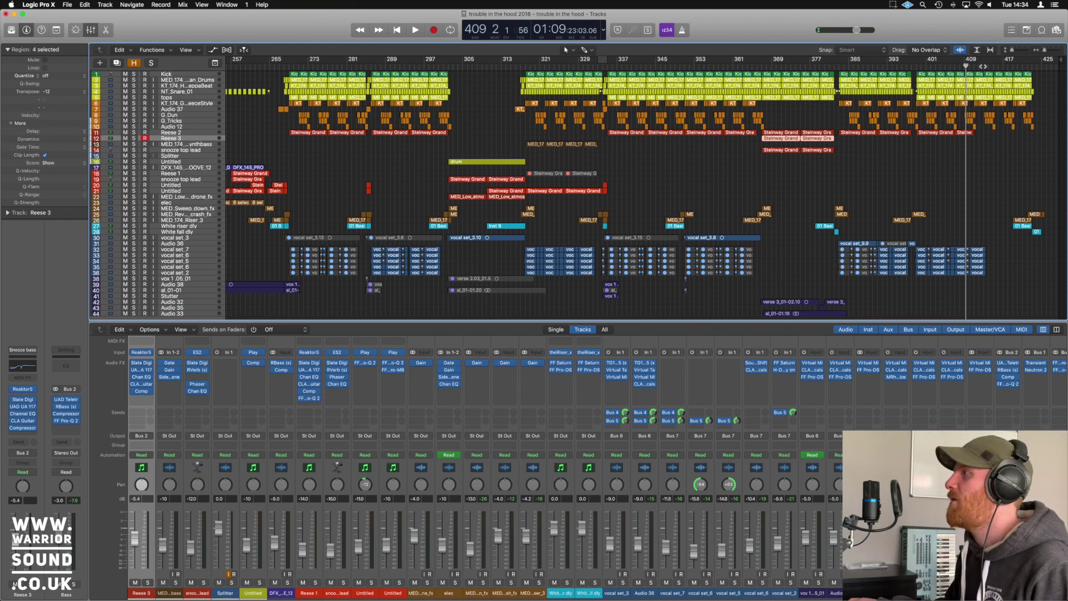
Play the track's ending from about bar 419 and stop around bar 425
click(982, 66)
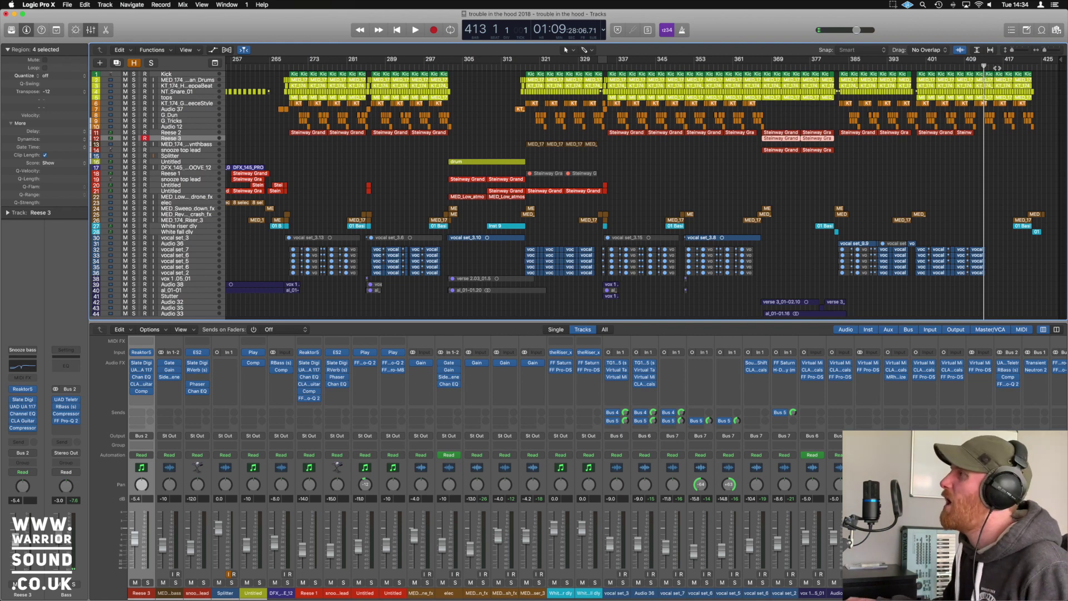
drag(983, 66, 980, 66)
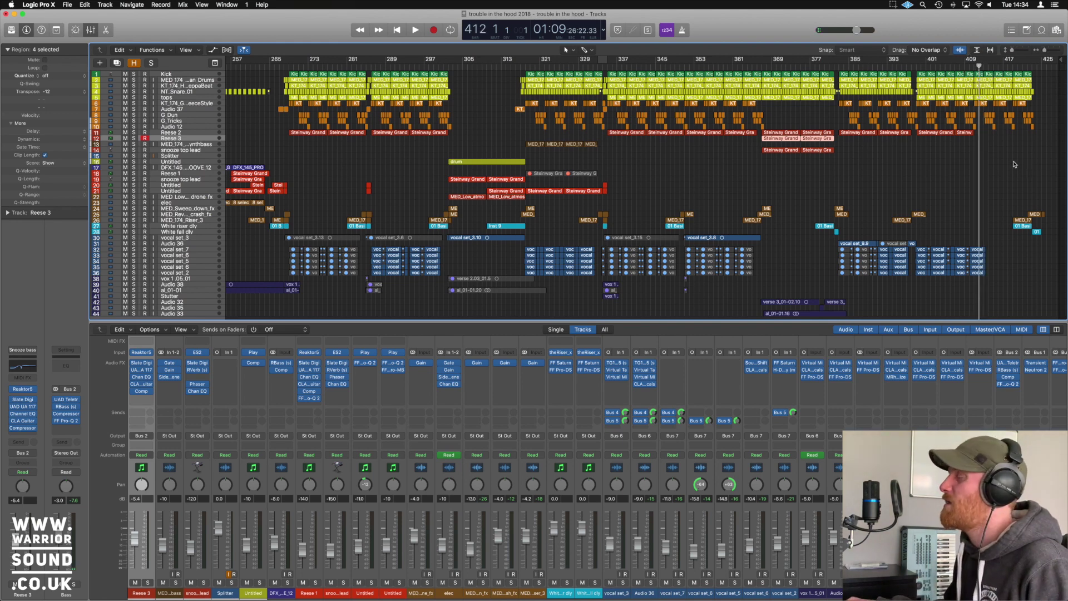
double_click(1012, 67)
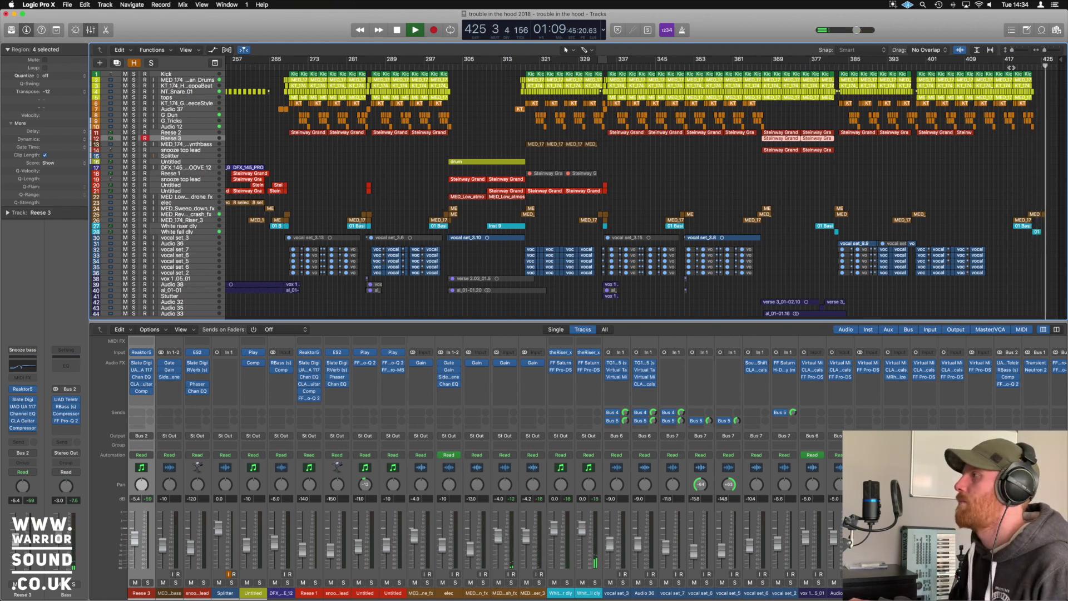
key(space)
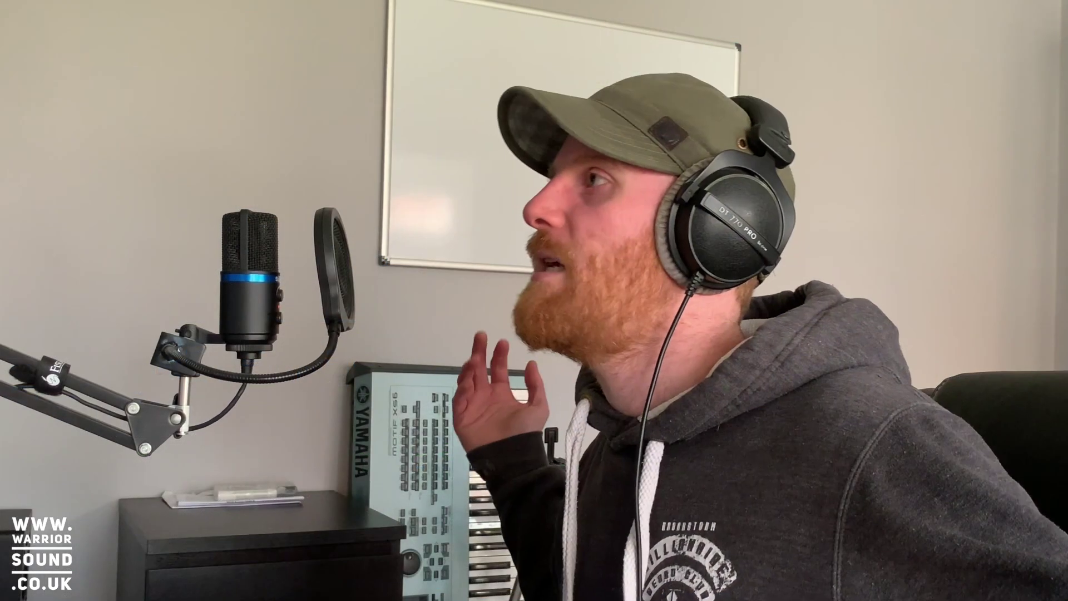